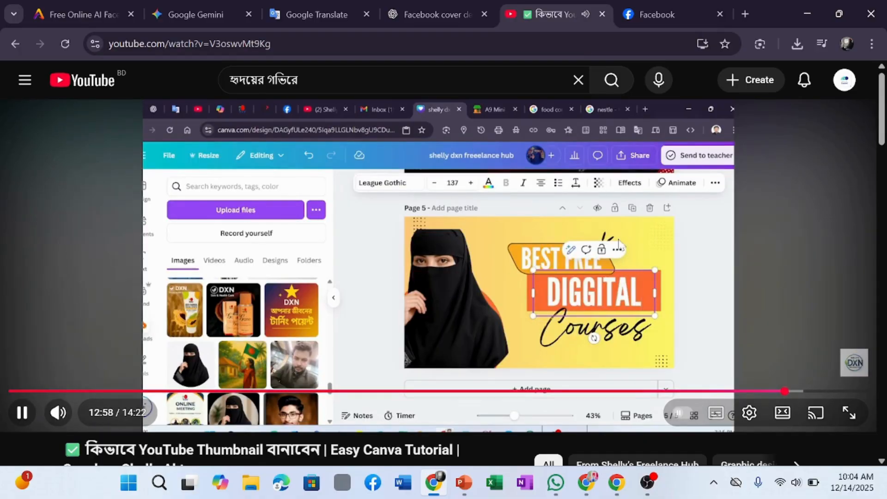
# Step: Skip the YouTube thumbnail tutorial video ahead to about 13:30 and pause it
pyautogui.click(602, 290)
pyautogui.click(789, 360)
pyautogui.click(817, 391)
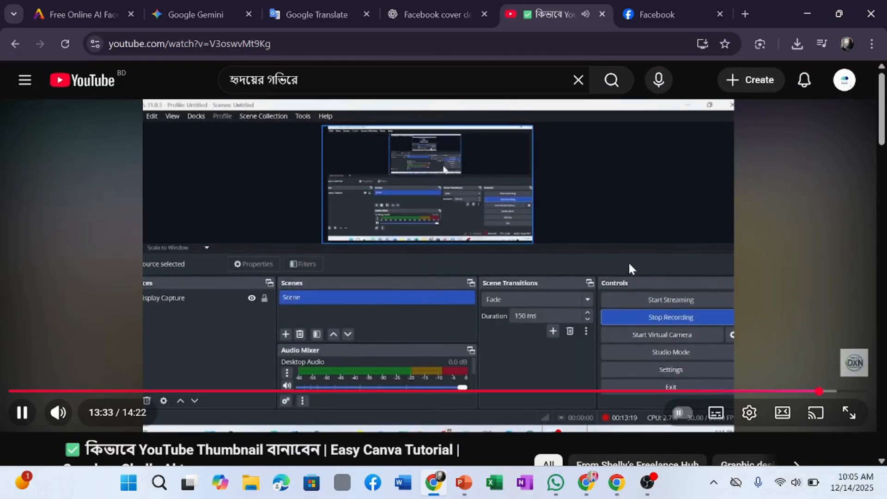
pyautogui.click(633, 268)
# Step: Expand the replies under both viewer comments and heart the comment "Thanks onek valo valo hoyeche"
pyautogui.scroll(-12, 367, 199)
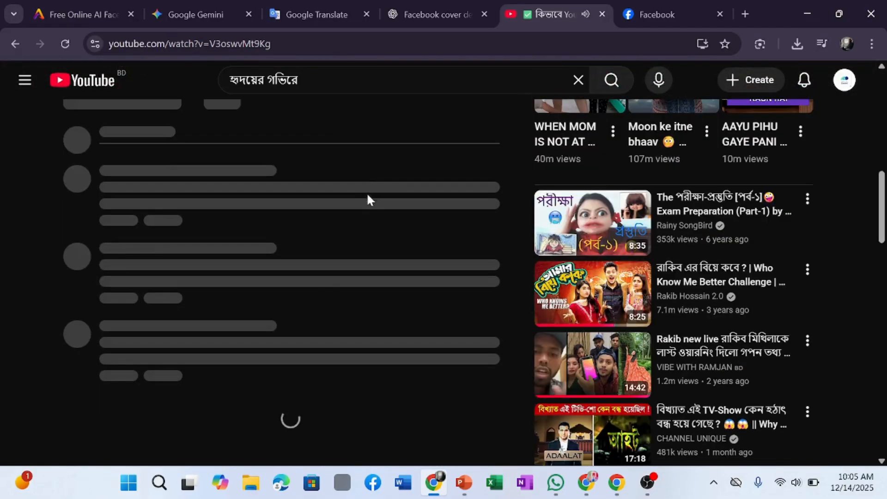
pyautogui.scroll(6, 328, 313)
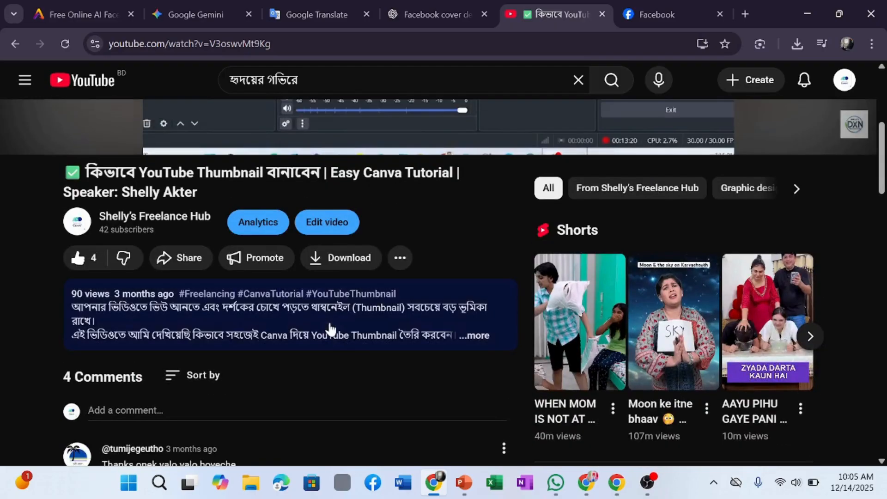
pyautogui.scroll(-6, 341, 314)
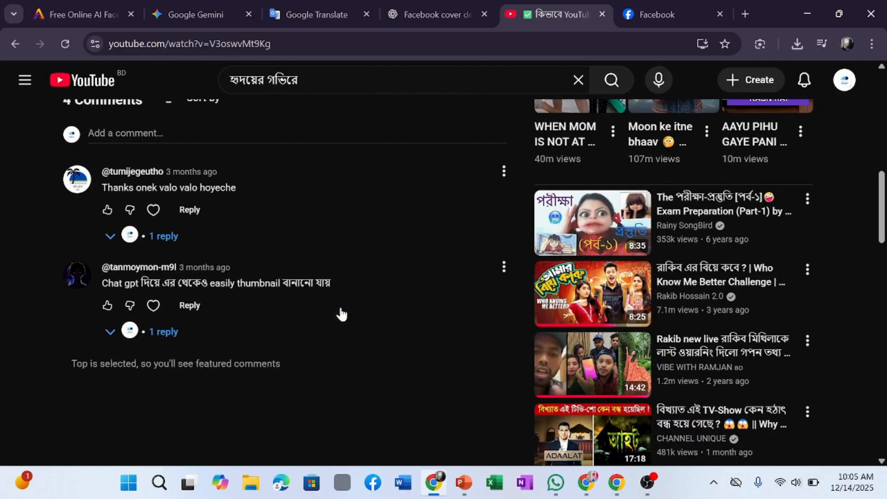
pyautogui.click(163, 333)
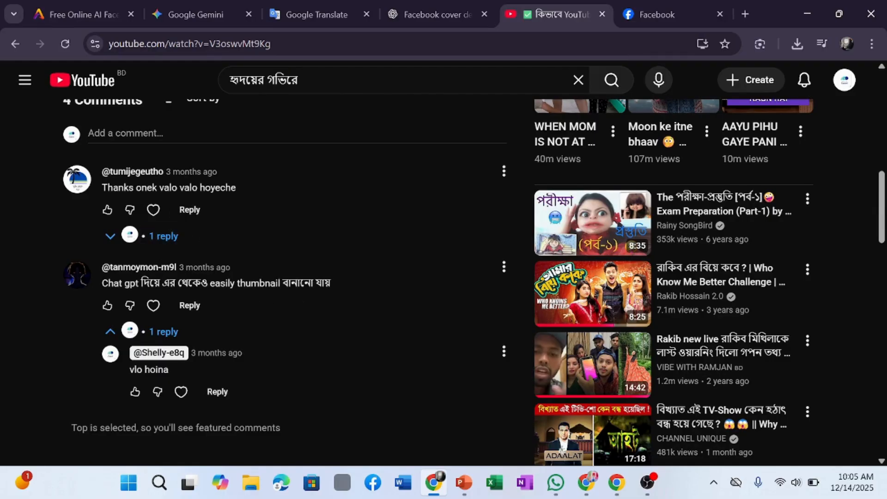
pyautogui.click(160, 236)
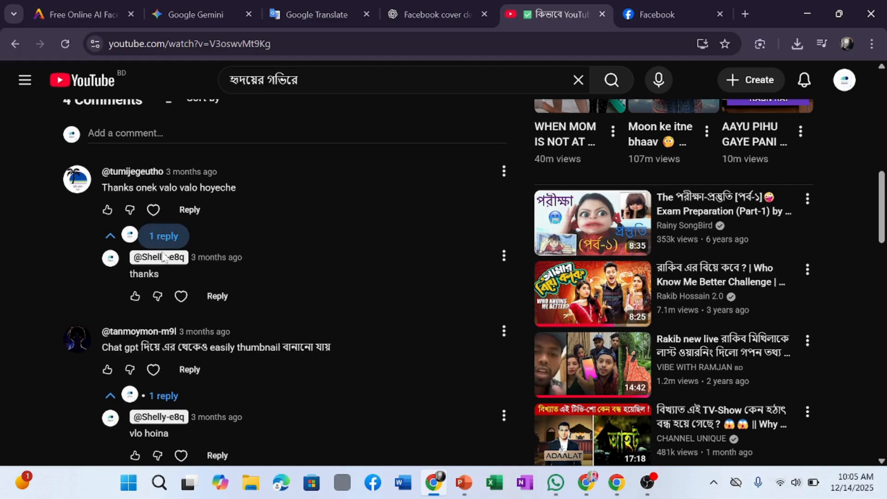
pyautogui.scroll(-4, 200, 317)
pyautogui.scroll(4, 137, 260)
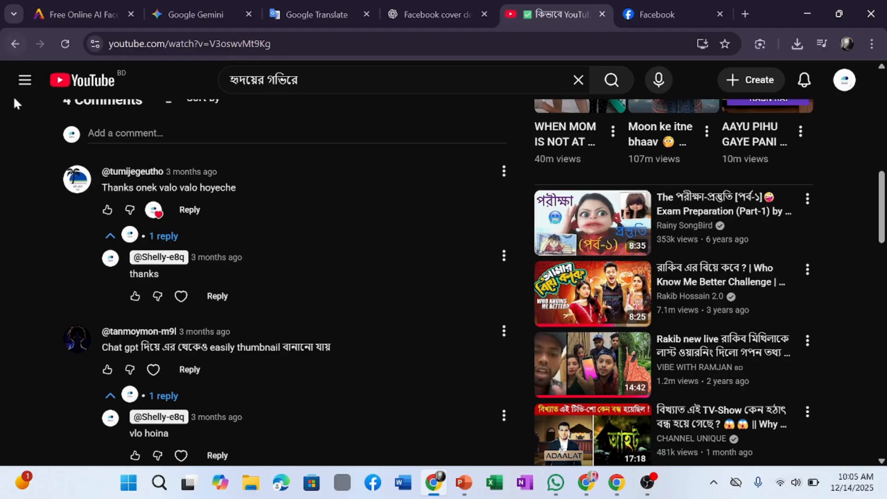
# Step: Return to the YouTube home feed and examine the thumbnail designs of the recommended videos
pyautogui.click(20, 84)
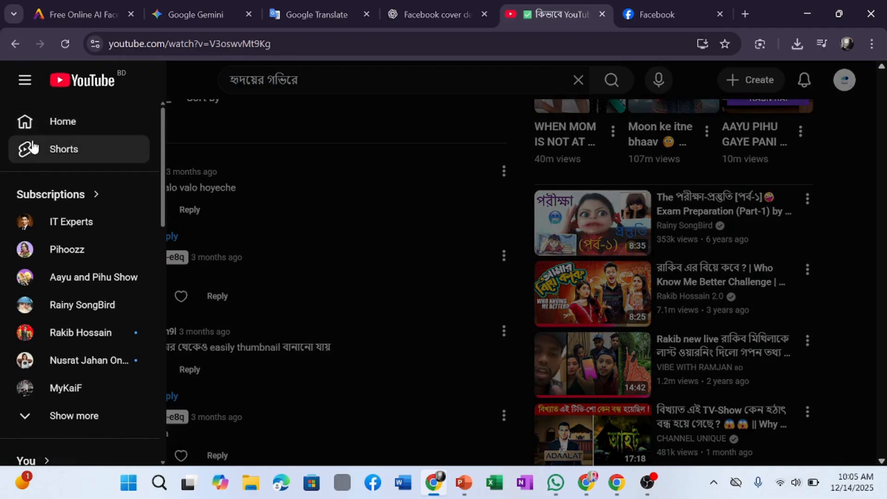
pyautogui.click(36, 134)
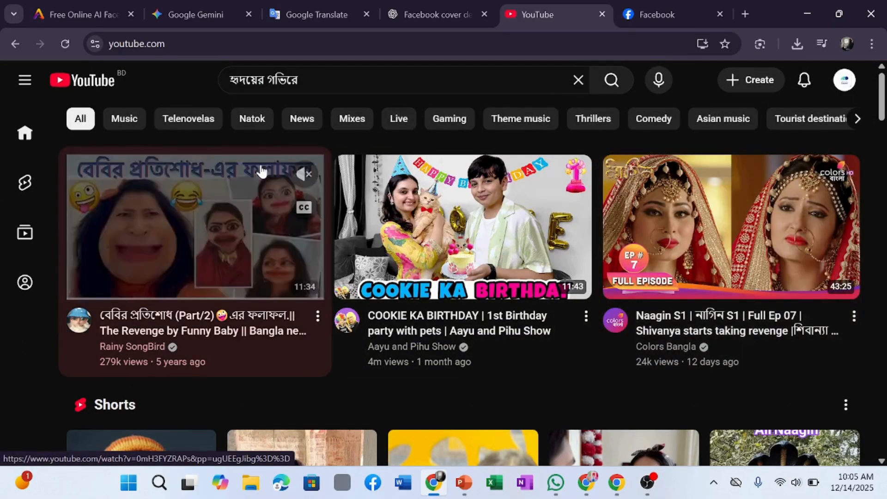
pyautogui.scroll(-15, 287, 217)
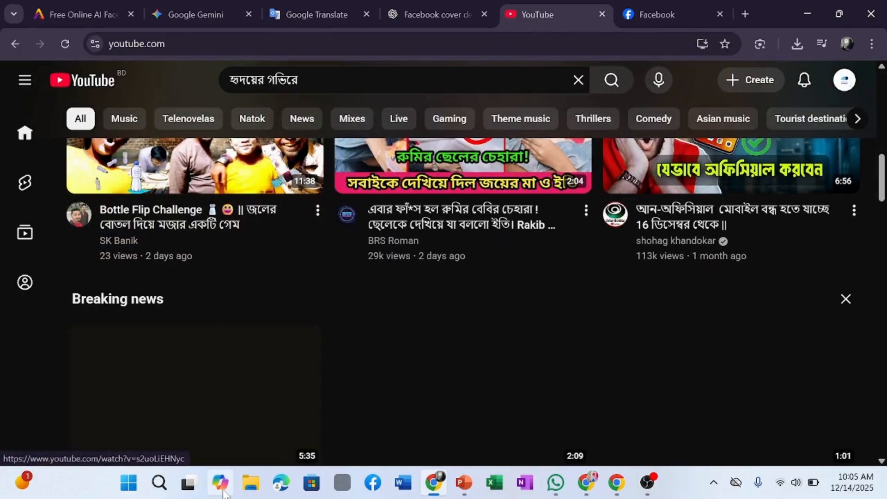
pyautogui.scroll(5, 163, 336)
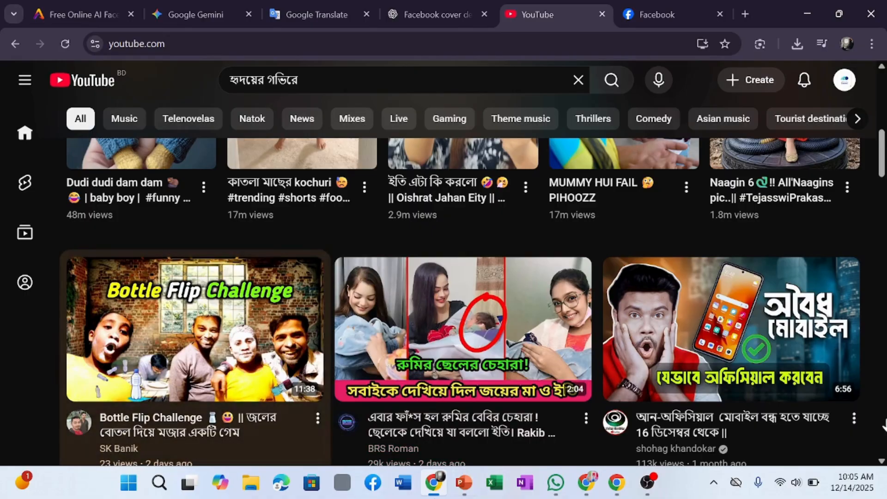
pyautogui.scroll(-10, 499, 342)
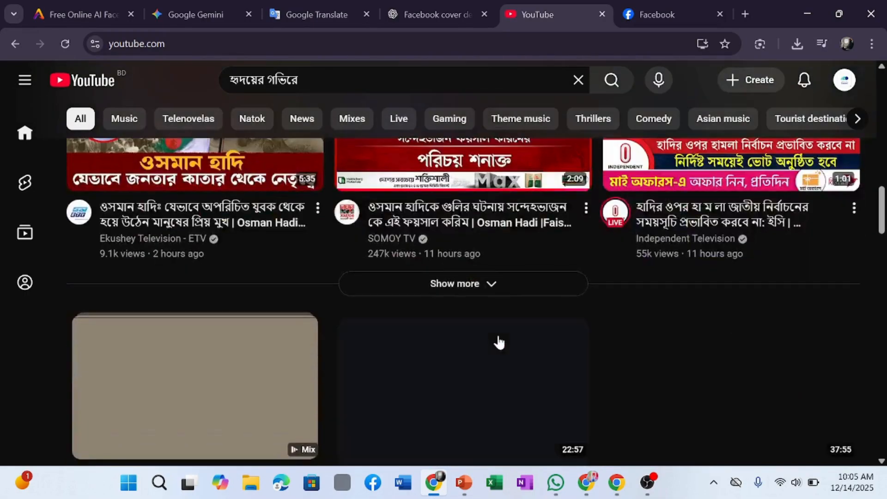
pyautogui.scroll(3, 500, 342)
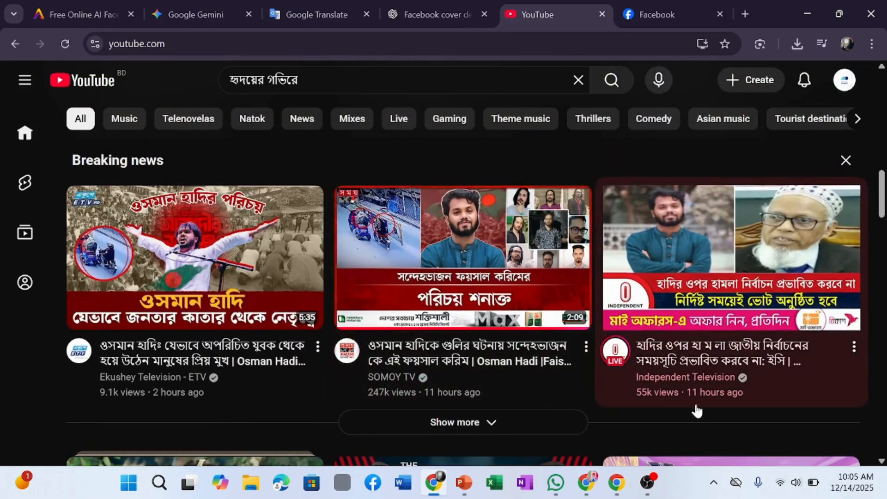
pyautogui.scroll(-6, 277, 323)
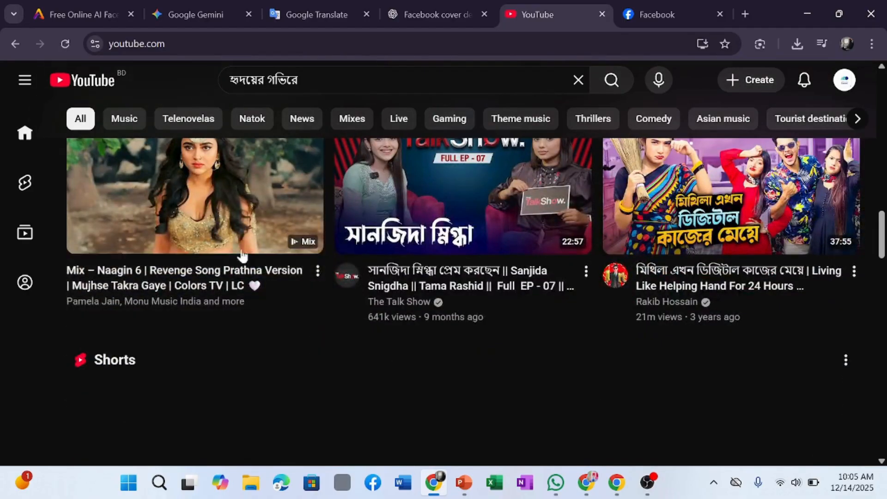
pyautogui.scroll(-5, 702, 249)
pyautogui.scroll(5, 702, 248)
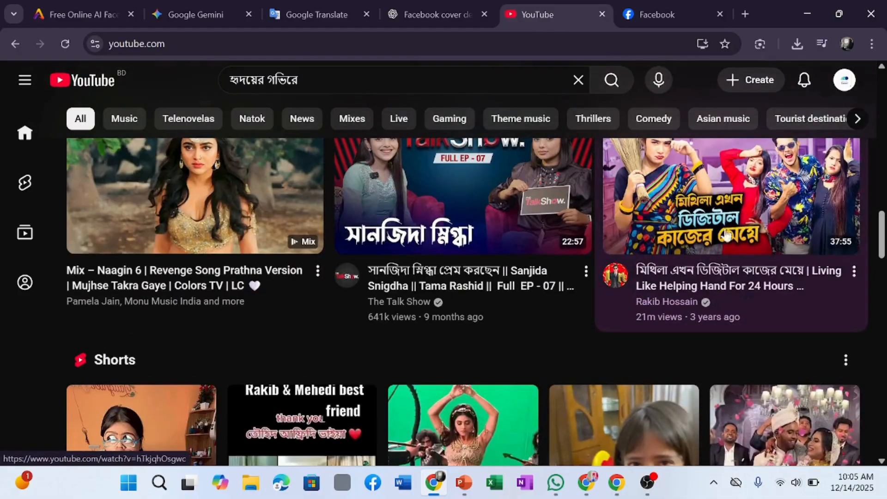
# Step: Examine the thumbnails in the Rakib Hossain channel's video list, finishing back on the YouTube home feed
pyautogui.click(624, 280)
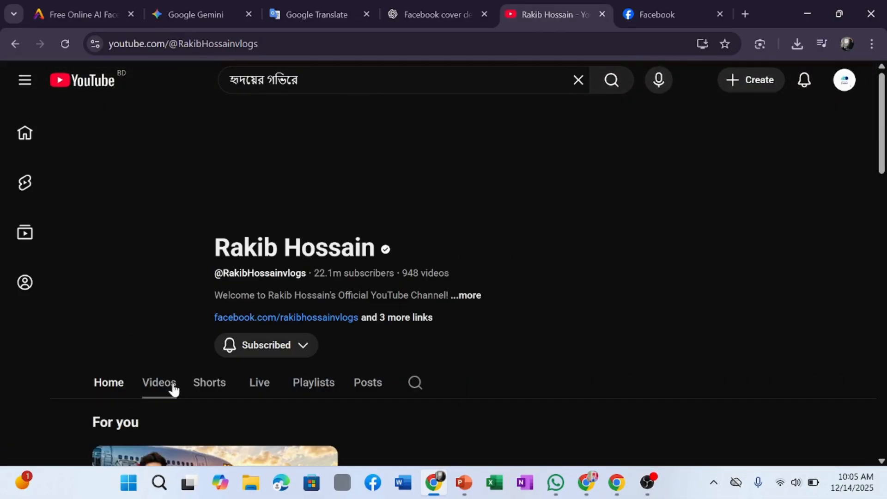
pyautogui.click(174, 390)
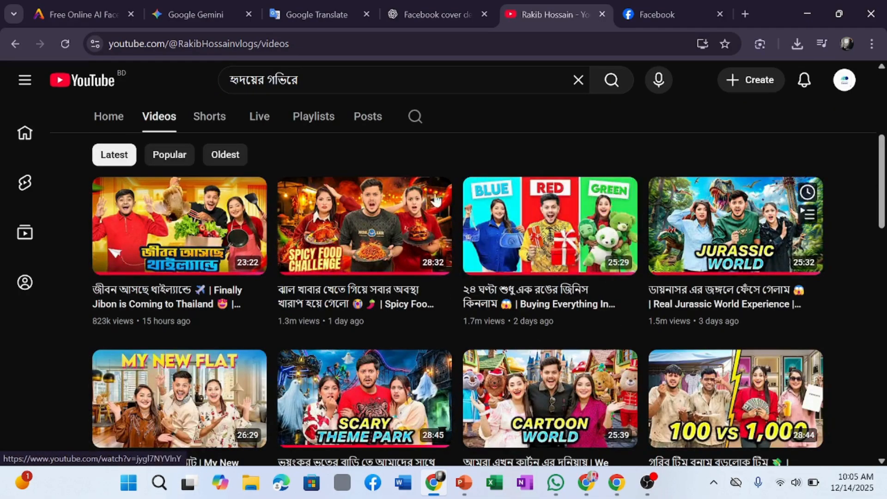
pyautogui.scroll(-6, 616, 362)
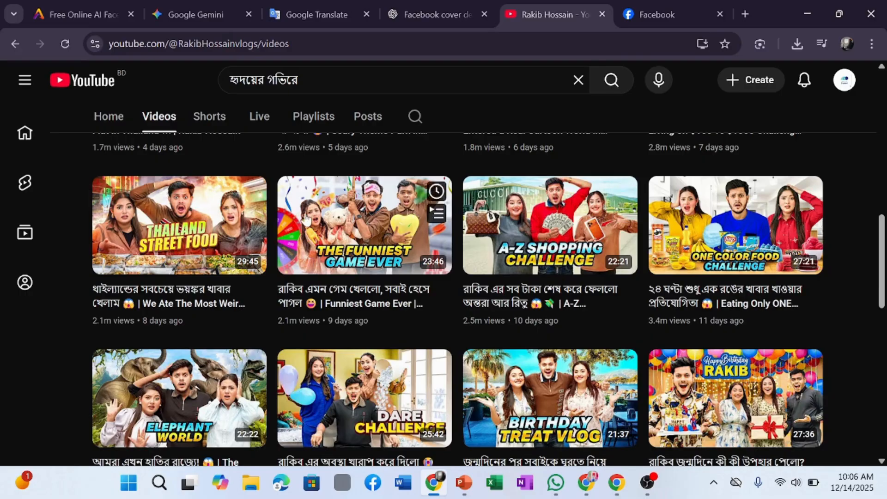
pyautogui.scroll(-10, 479, 289)
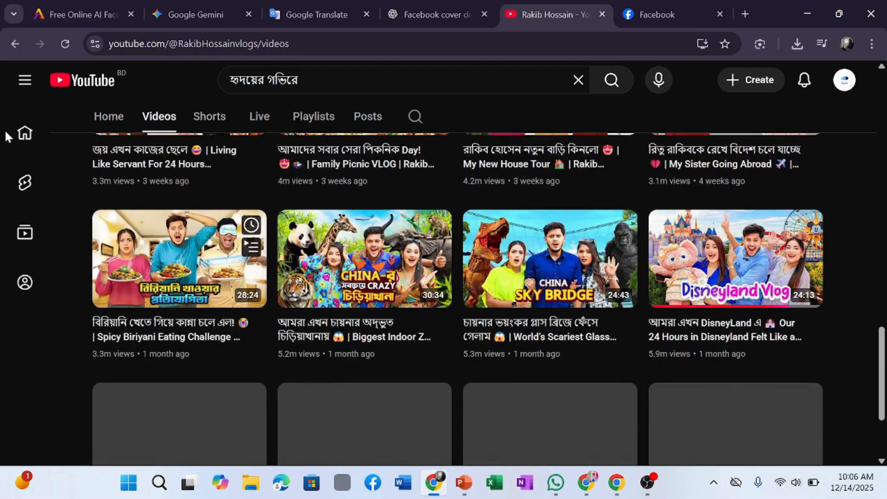
pyautogui.click(28, 139)
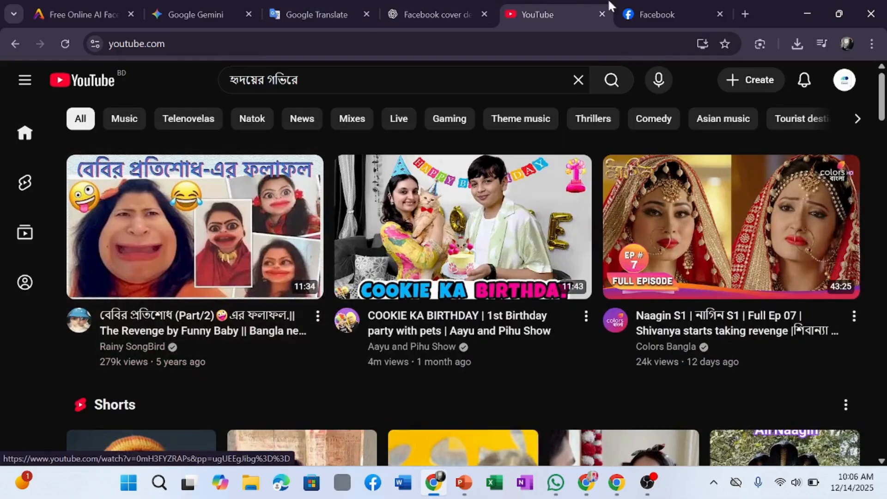
# Step: Search Google for "canva" in a new browser tab and open the Canva home page
pyautogui.click(680, 2)
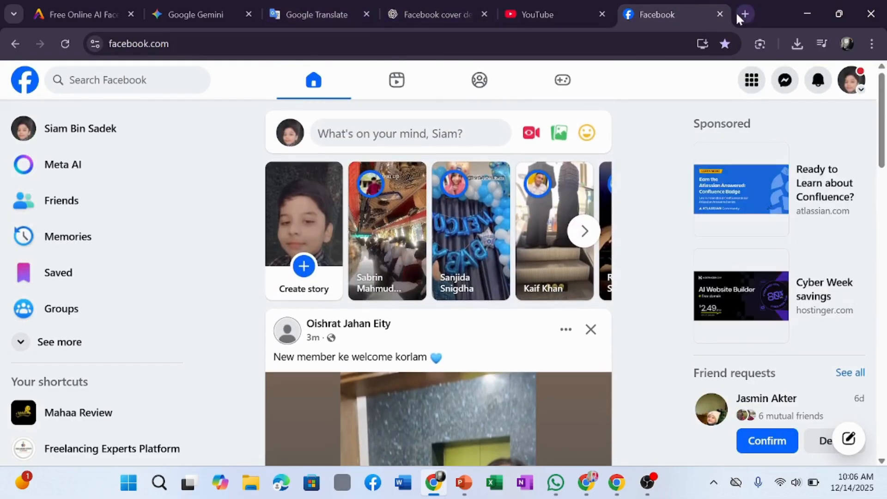
pyautogui.click(745, 14)
pyautogui.click(745, 14)
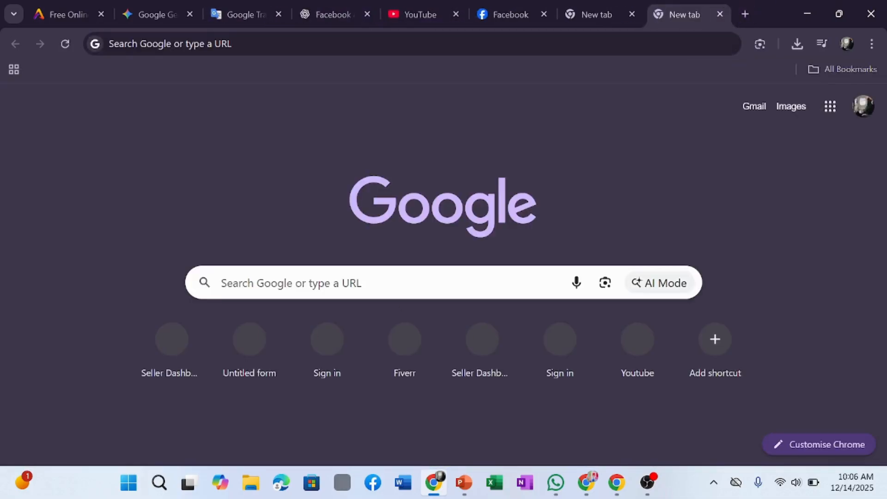
pyautogui.click(380, 281)
pyautogui.write('ca')
pyautogui.press('Return')
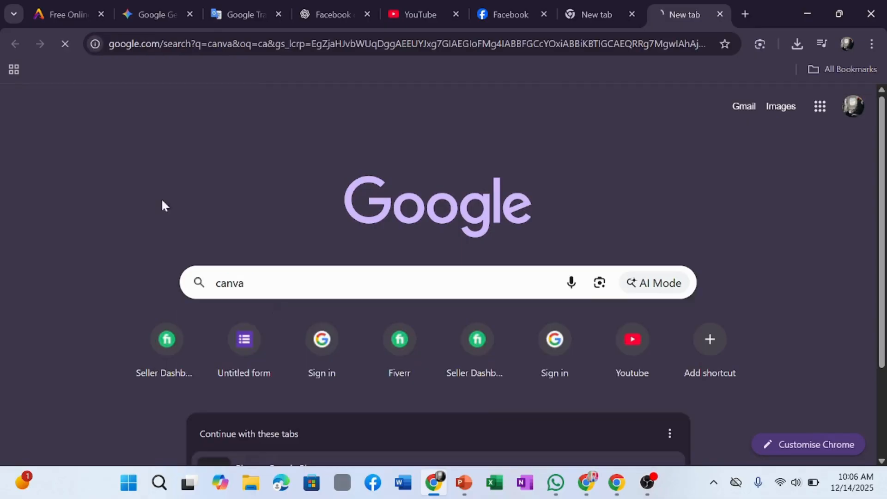
pyautogui.click(108, 215)
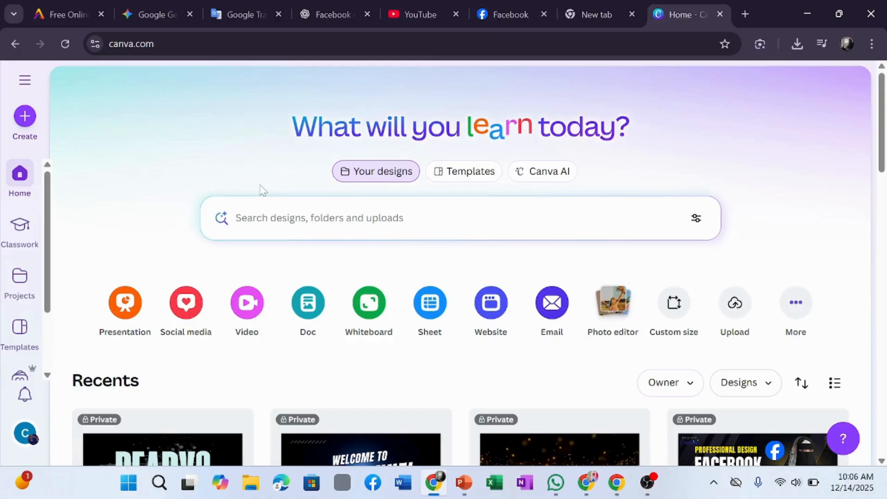
# Step: Try to find thumbnail designs by searching the Canva templates for "yotutube thamnill"
pyautogui.scroll(-10, 814, 174)
pyautogui.scroll(10, 747, 164)
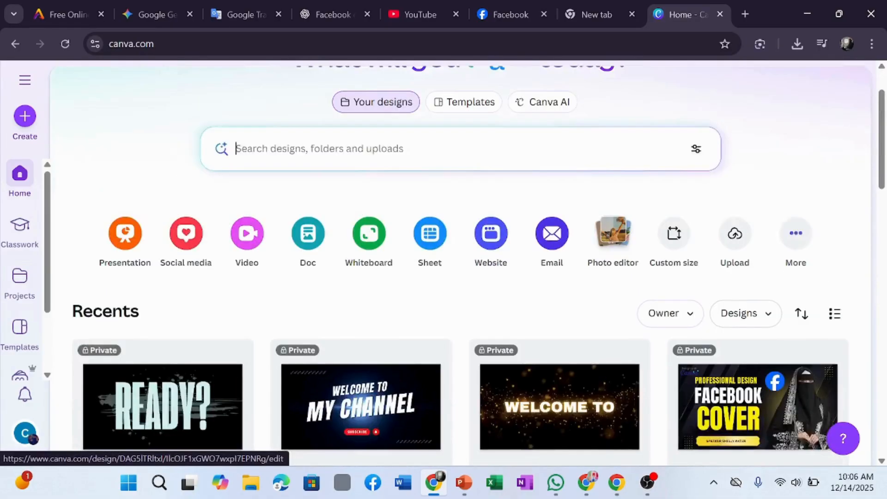
pyautogui.click(367, 234)
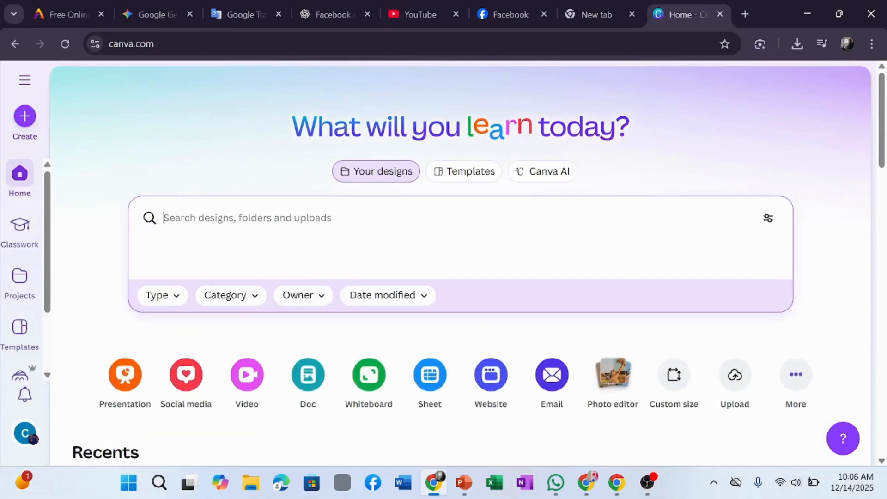
pyautogui.click(453, 172)
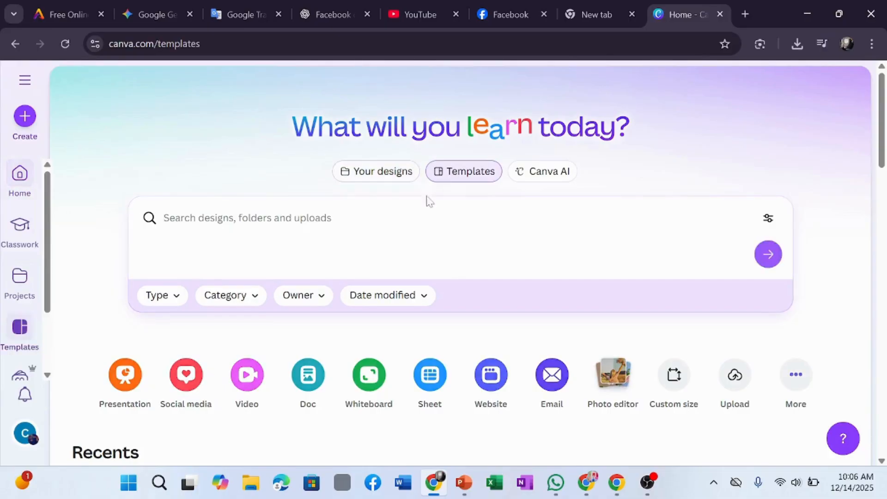
pyautogui.write('yotutube tha')
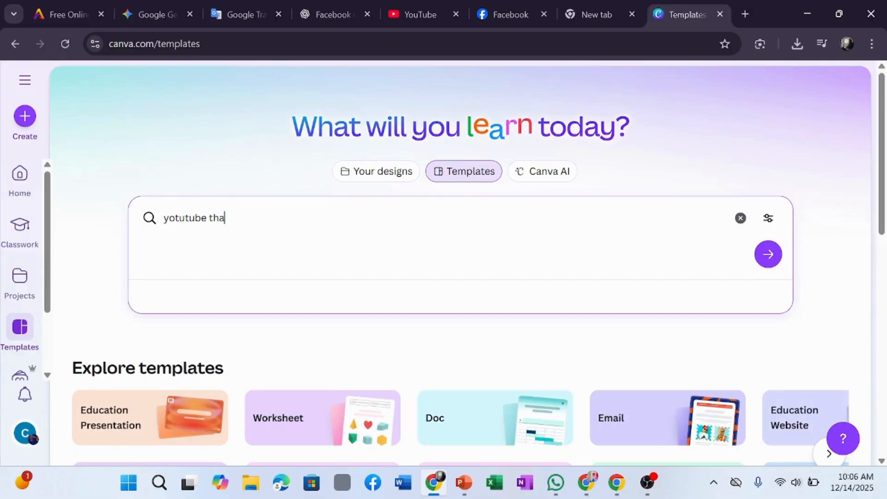
pyautogui.scroll(-1, 254, 277)
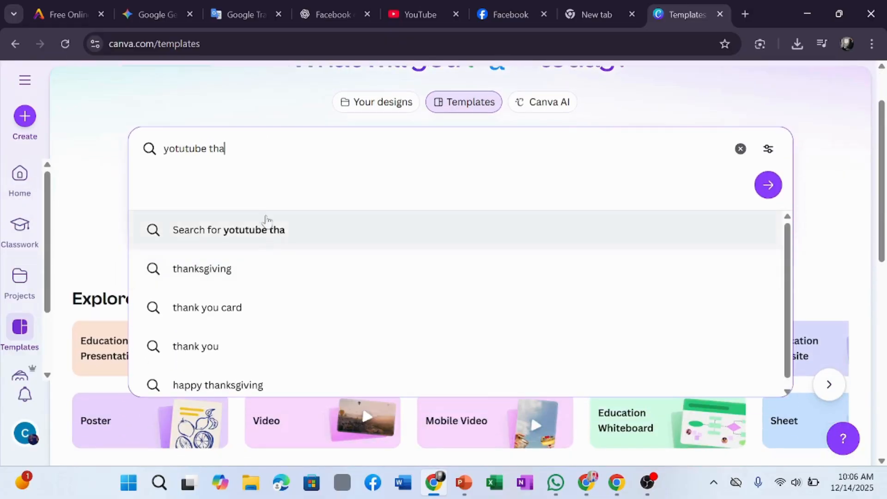
pyautogui.write('ube thamnill')
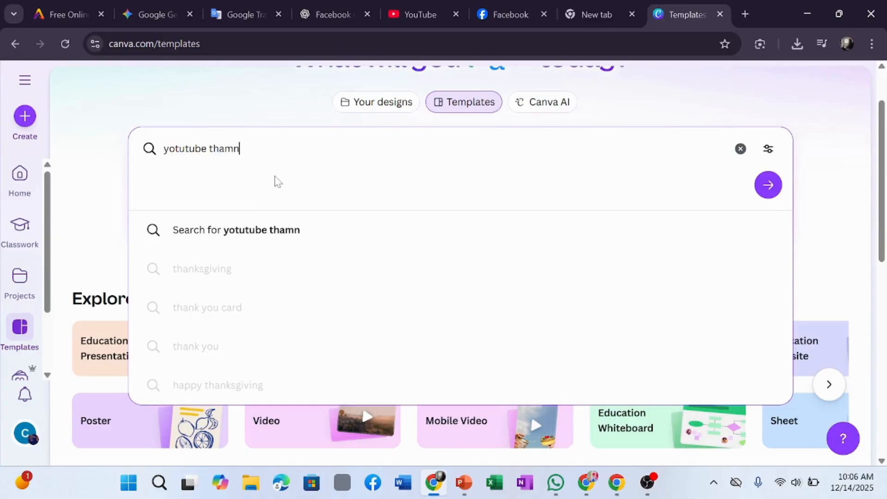
pyautogui.click(774, 186)
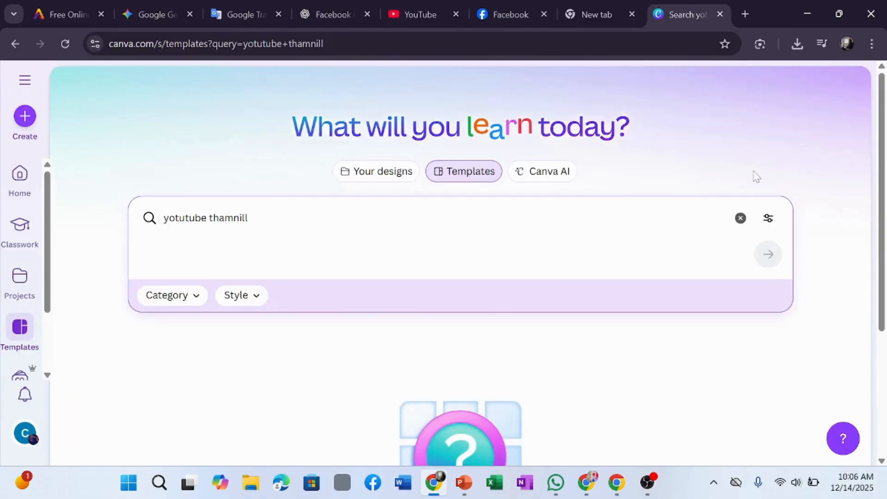
pyautogui.scroll(-4, 642, 186)
pyautogui.scroll(4, 317, 318)
pyautogui.click(249, 218)
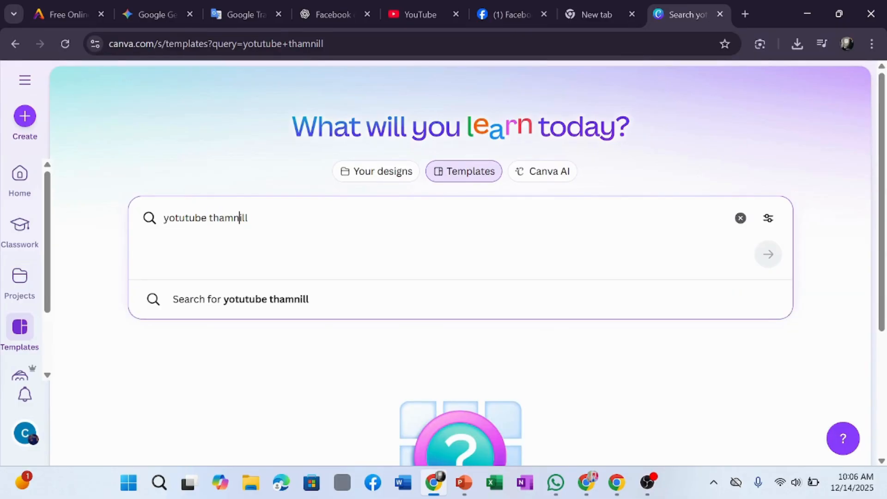
# Step: Start a 1280 × 720 px YouTube Thumbnail design by searching the design types for "youtube", and browse its templates
pyautogui.click(20, 177)
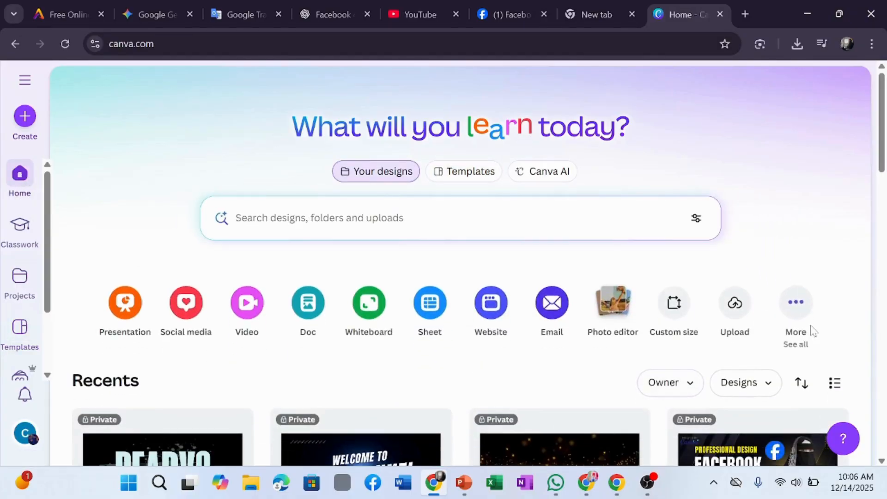
pyautogui.click(812, 330)
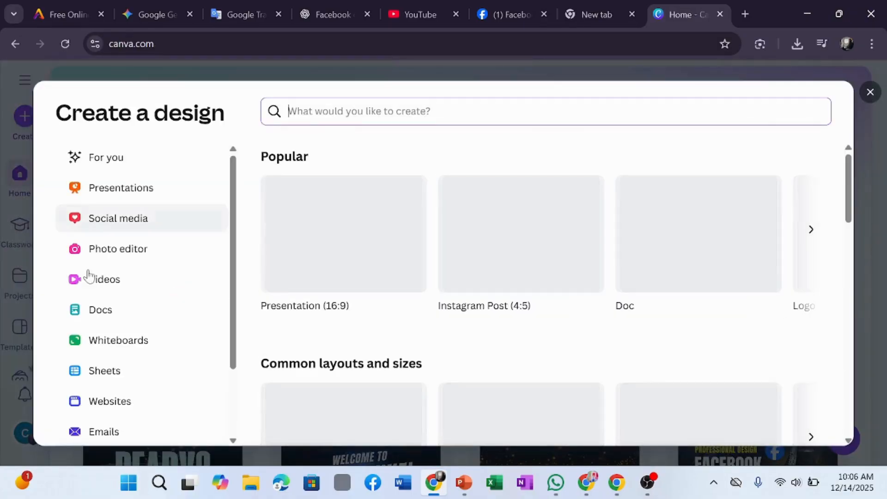
pyautogui.scroll(-3, 89, 276)
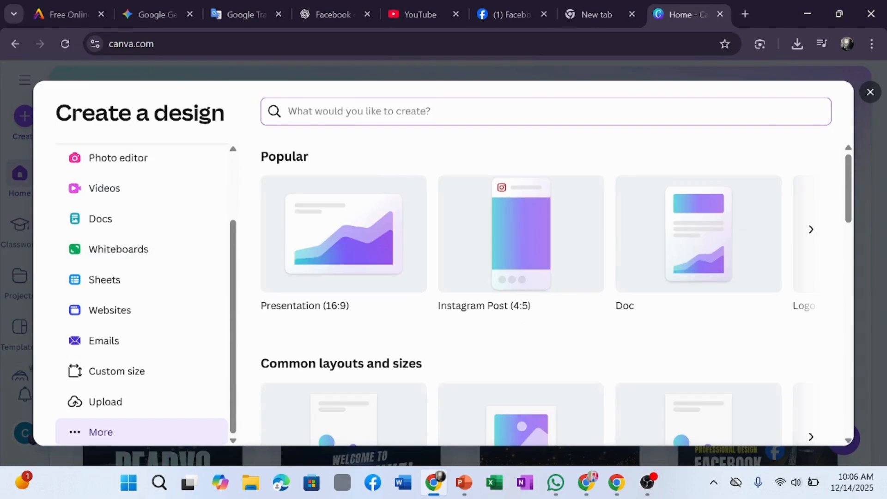
pyautogui.write('yo')
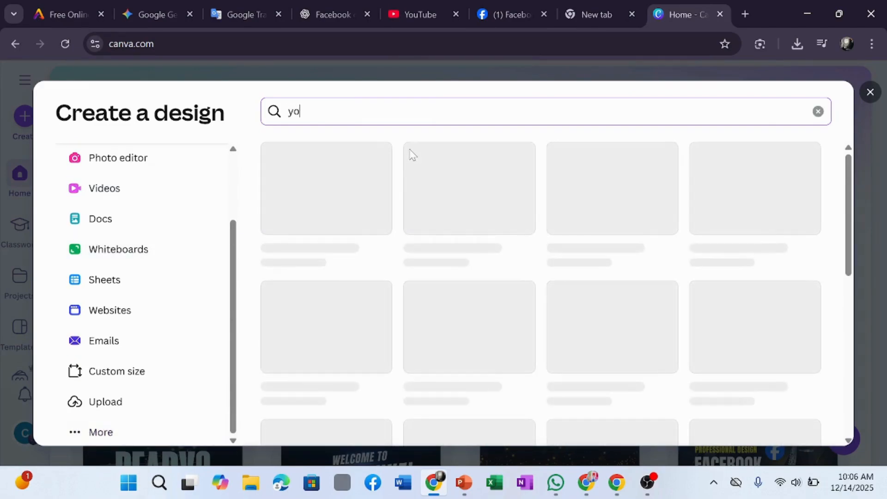
pyautogui.write('utube')
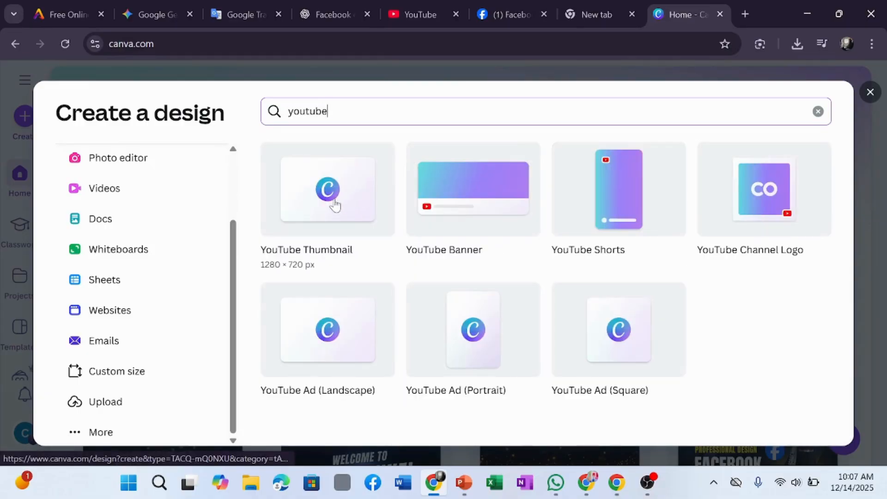
pyautogui.click(336, 205)
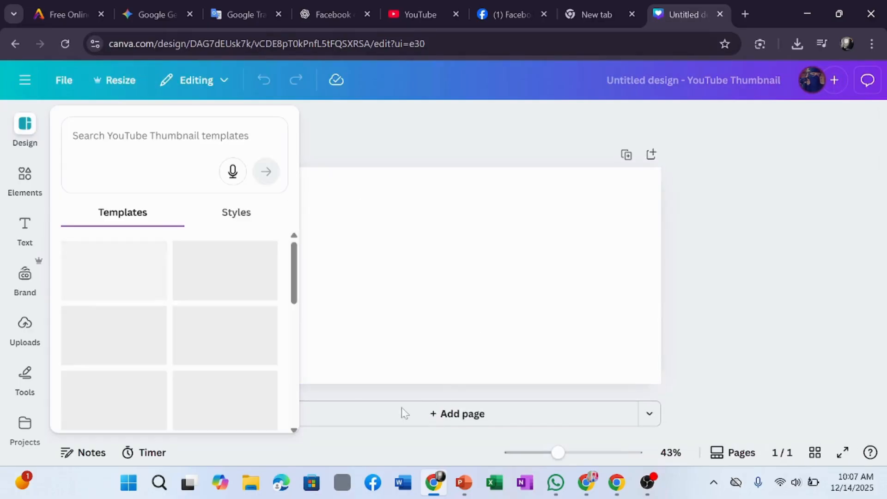
pyautogui.scroll(-10, 160, 287)
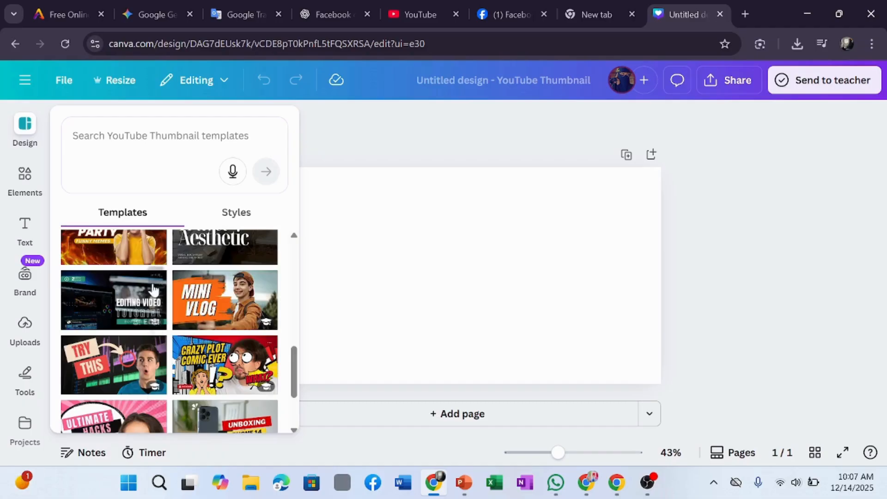
pyautogui.scroll(-10, 154, 290)
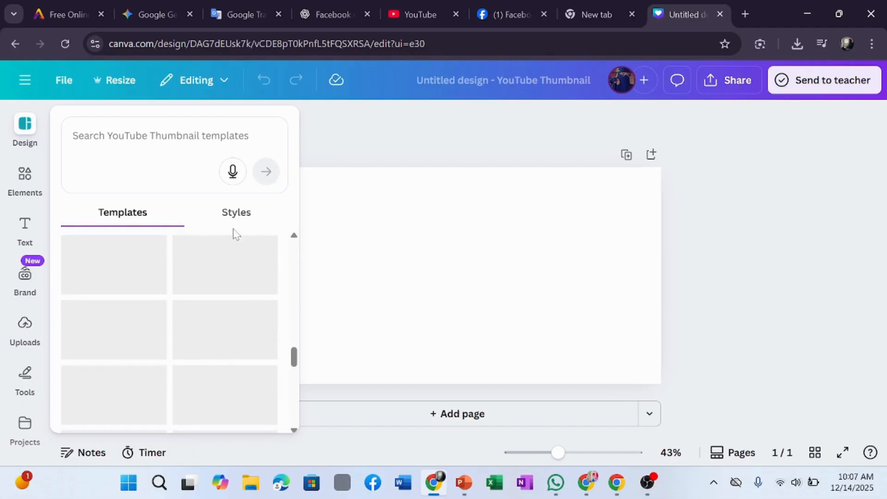
# Step: Switch to YouTube, view the thumbnails in the signed-in channel's video list, and return to the home feed
pyautogui.click(419, 3)
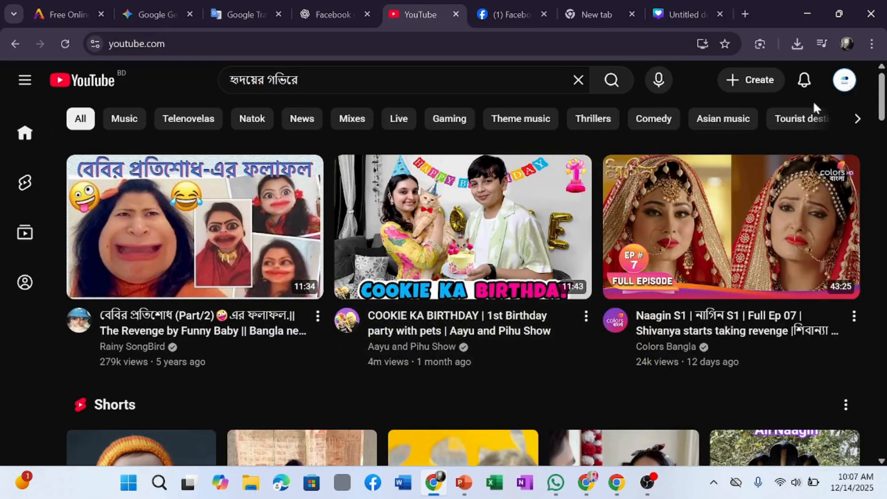
pyautogui.click(843, 81)
pyautogui.click(699, 123)
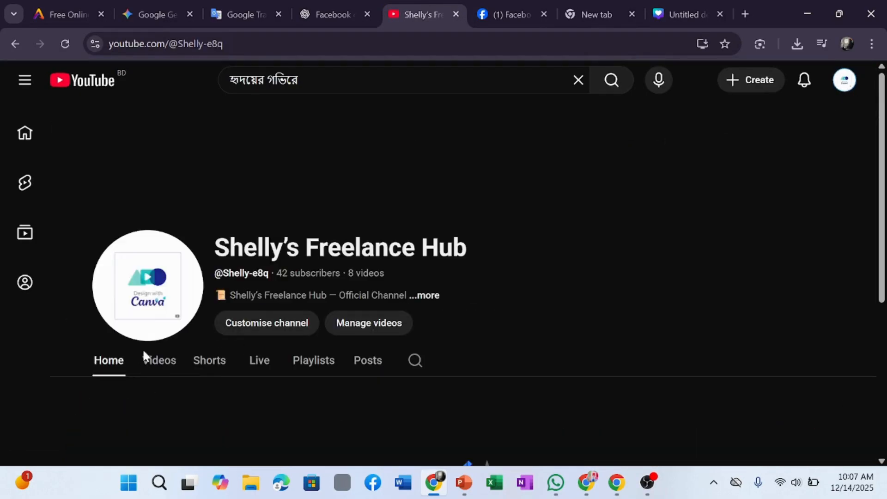
pyautogui.click(155, 361)
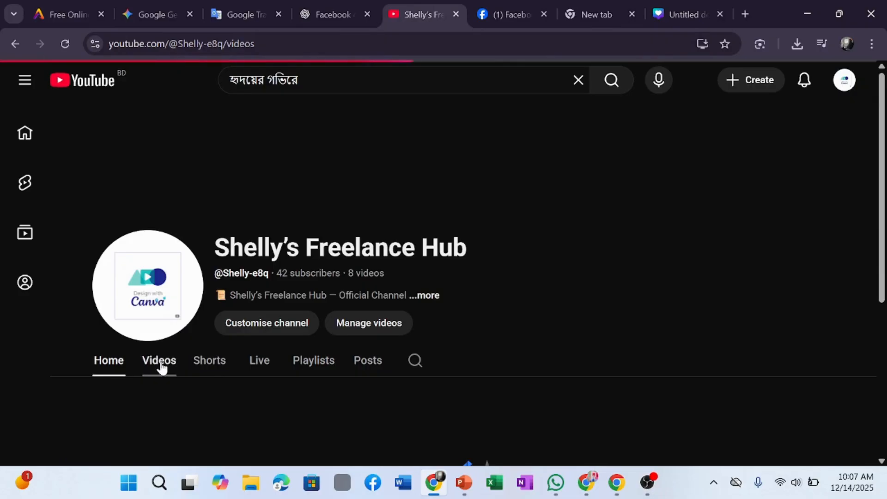
pyautogui.scroll(-5, 477, 152)
pyautogui.scroll(5, 515, 348)
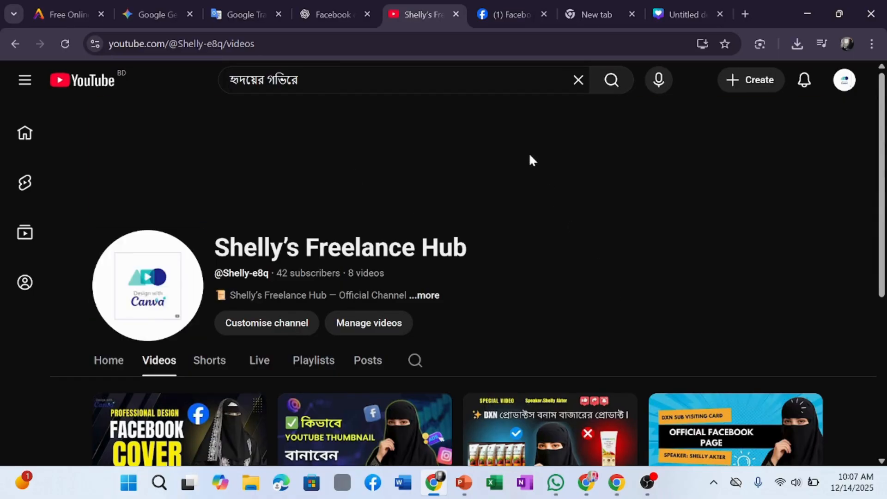
pyautogui.click(25, 133)
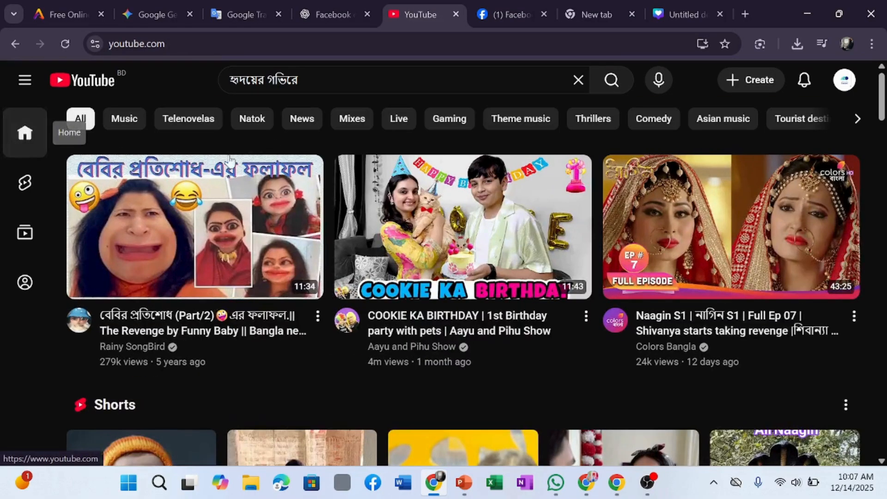
# Step: Reopen the signed-in channel's video list and examine the thumbnail designs of all its videos
pyautogui.click(843, 80)
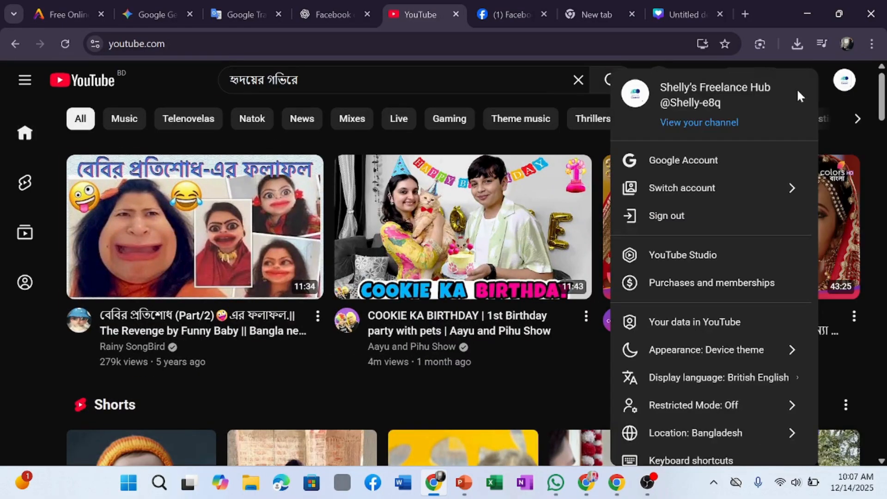
pyautogui.click(697, 125)
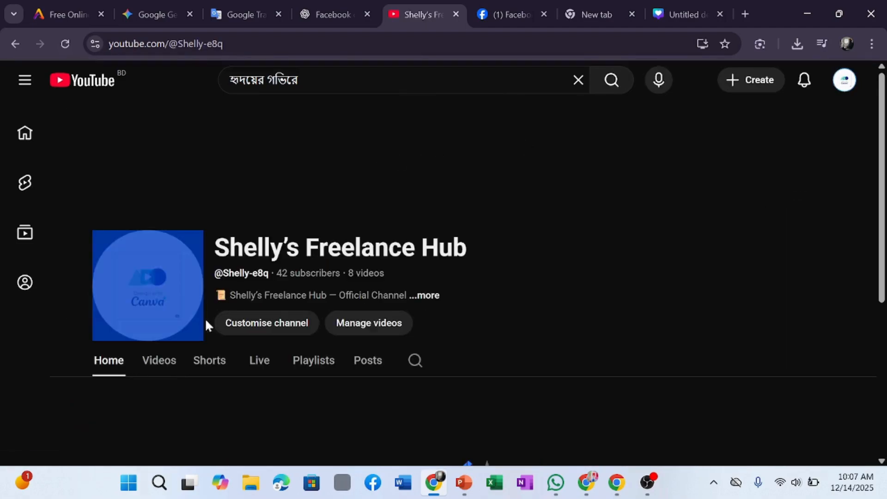
pyautogui.click(157, 362)
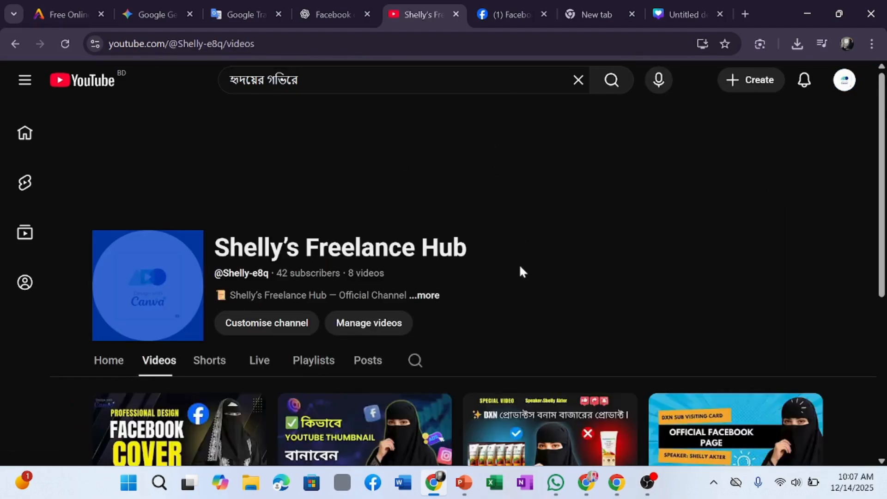
pyautogui.scroll(-5, 519, 265)
pyautogui.scroll(3, 520, 268)
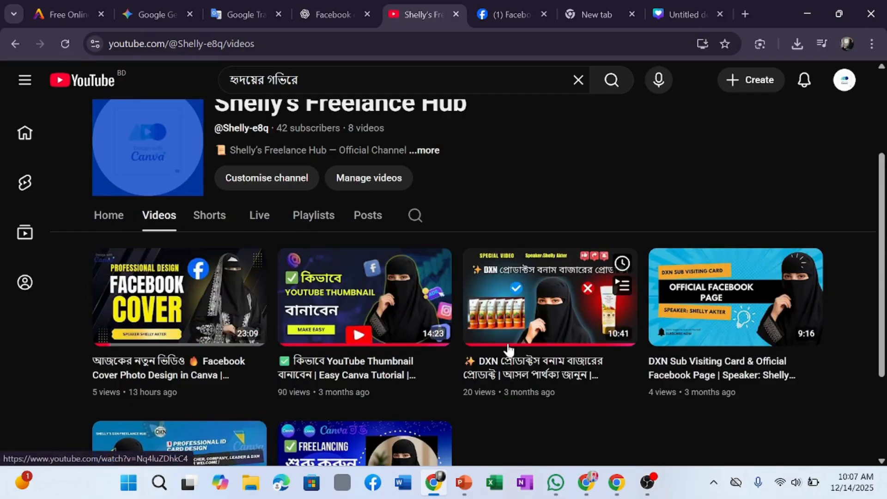
pyautogui.scroll(-3, 757, 230)
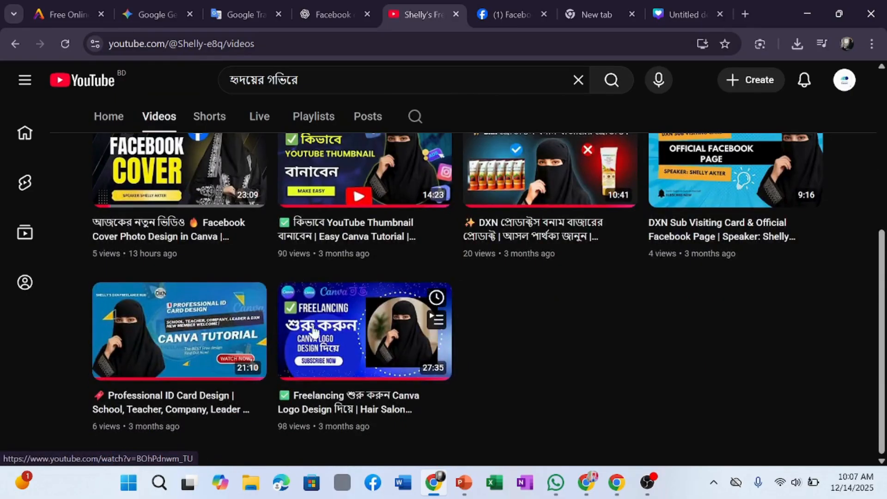
pyautogui.scroll(3, 620, 353)
pyautogui.scroll(-3, 237, 263)
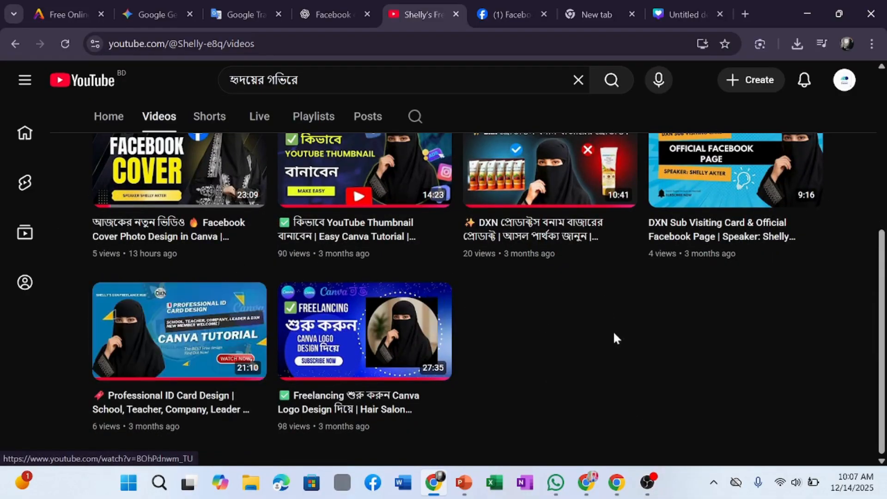
pyautogui.scroll(5, 598, 323)
# Step: Switch back to the Canva thumbnail design, look further through the templates, and select the blank page
pyautogui.click(684, 14)
pyautogui.scroll(-1, 156, 290)
pyautogui.scroll(-10, 155, 290)
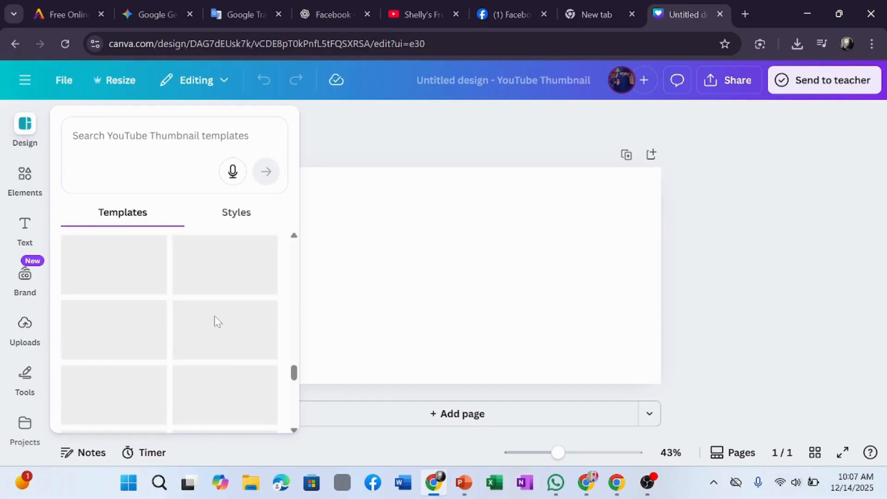
pyautogui.click(456, 327)
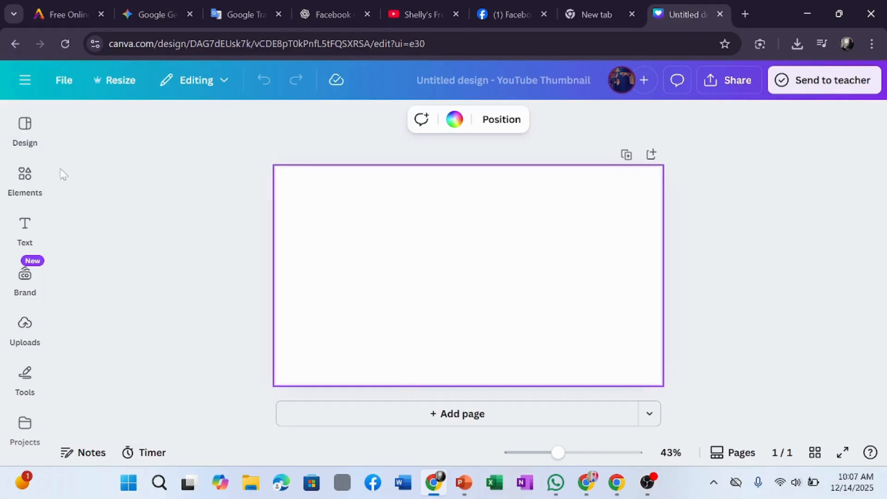
# Step: Search the elements for "blue gradient background" and show all matching graphics
pyautogui.click(25, 178)
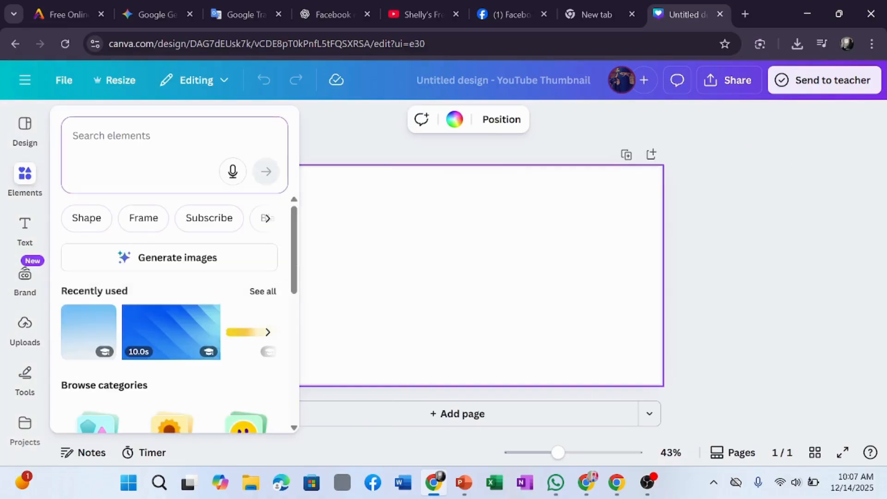
pyautogui.write('blue')
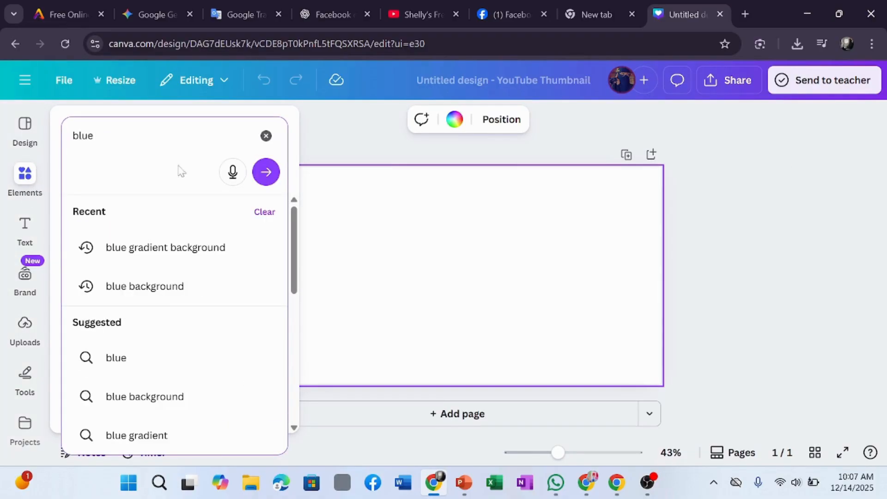
pyautogui.click(194, 255)
pyautogui.press('Escape')
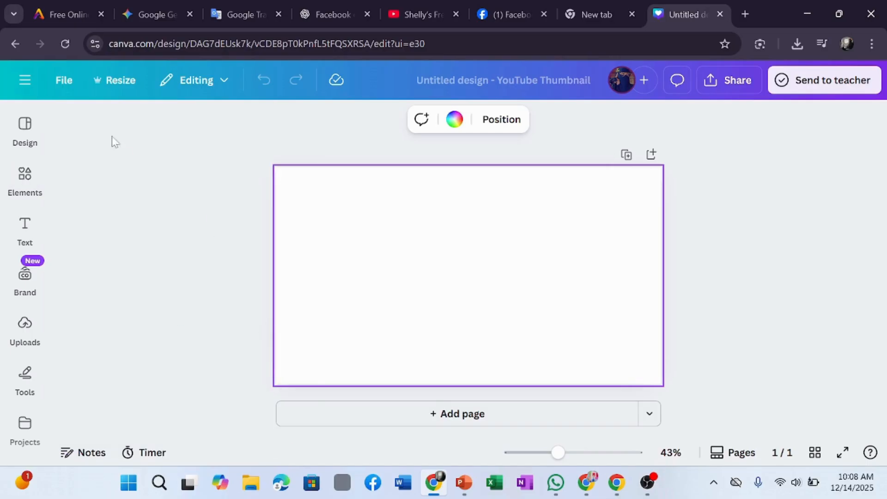
pyautogui.click(22, 128)
pyautogui.click(24, 172)
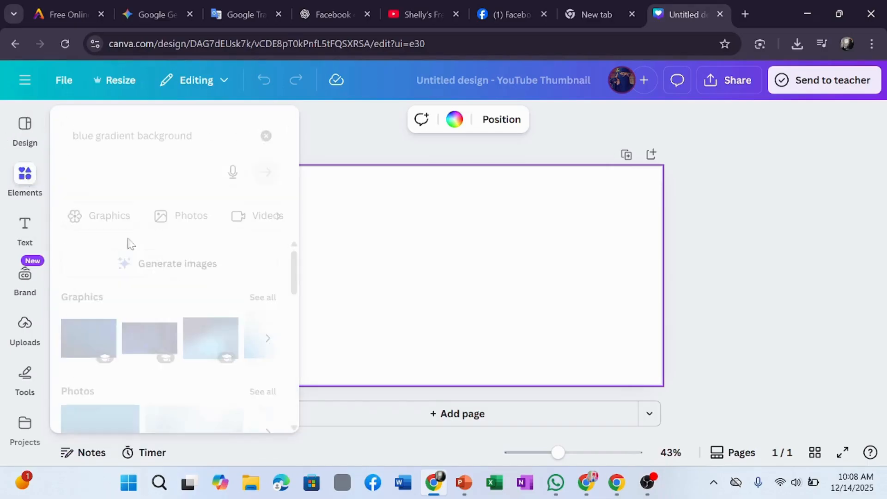
pyautogui.click(26, 181)
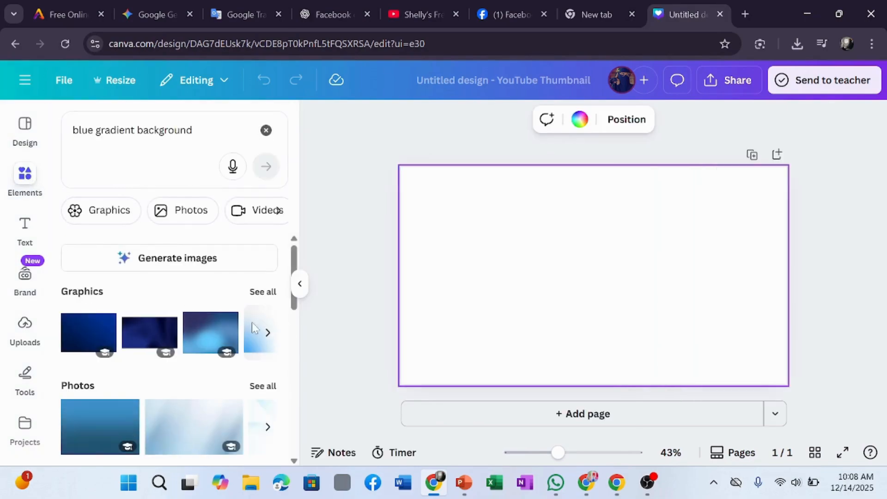
pyautogui.click(257, 295)
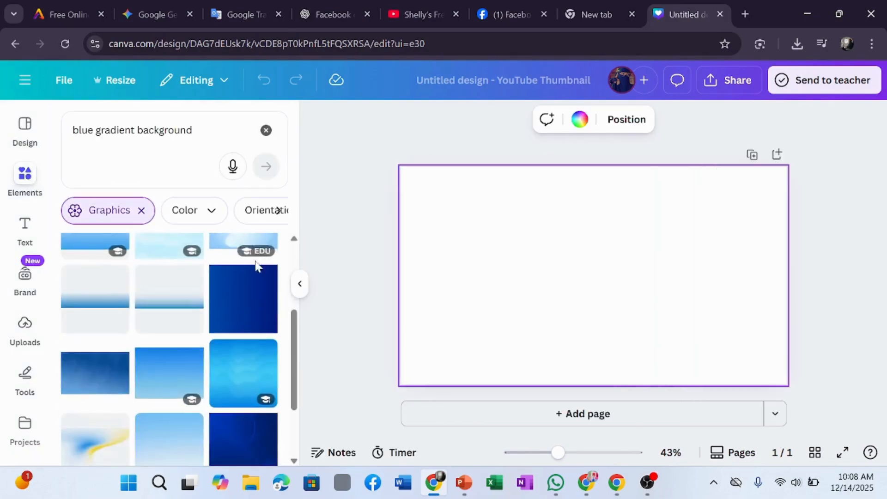
# Step: Add the dark blue gradient graphic to the page and enlarge it to cover the whole thumbnail
pyautogui.click(97, 322)
pyautogui.moveTo(578, 265); pyautogui.dragTo(523, 248)
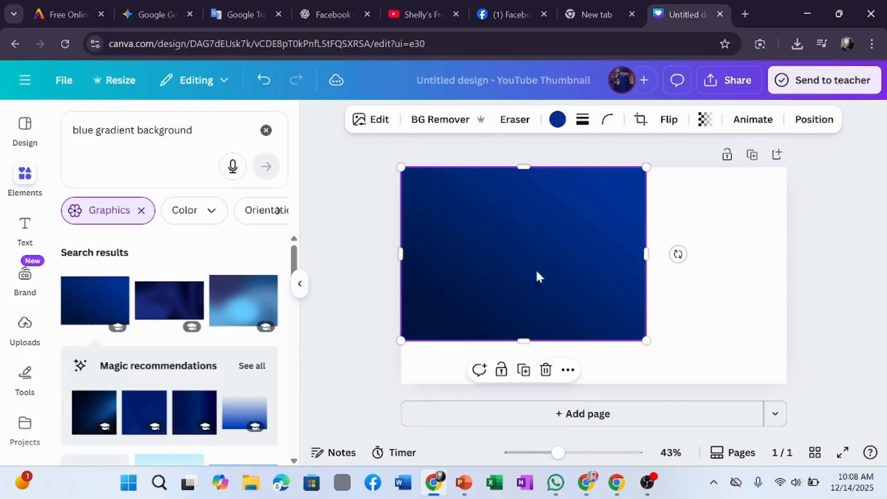
pyautogui.moveTo(649, 345); pyautogui.dragTo(708, 383)
pyautogui.moveTo(710, 276); pyautogui.dragTo(792, 279)
pyautogui.click(419, 391)
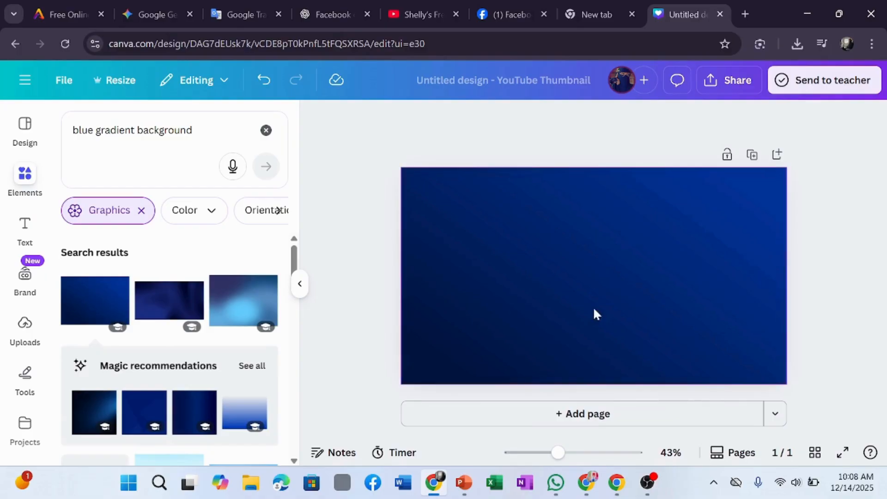
pyautogui.click(568, 265)
pyautogui.click(478, 159)
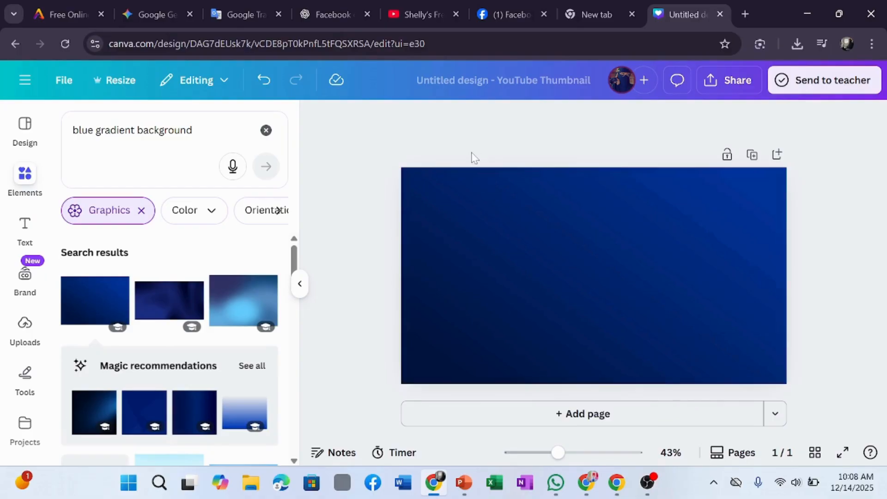
# Step: Add the uploaded photo of the man in a suit behind a laptop to the thumbnail
pyautogui.click(24, 322)
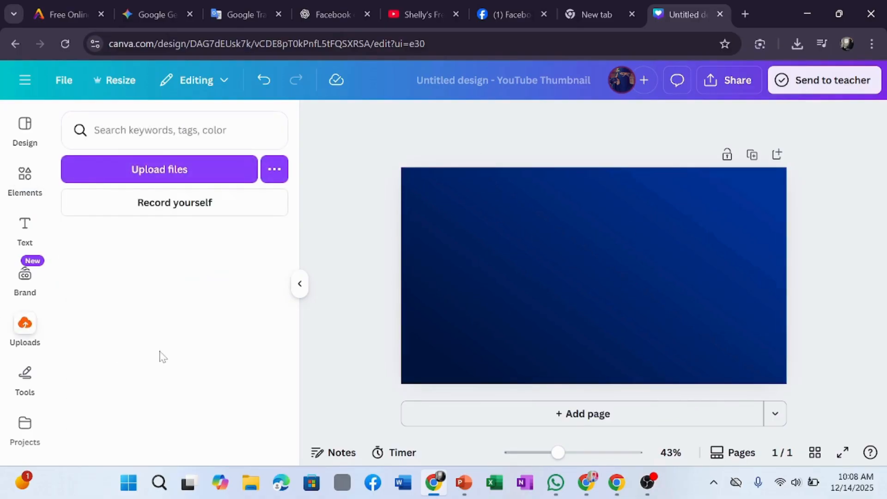
pyautogui.scroll(-10, 161, 355)
pyautogui.scroll(-5, 161, 353)
pyautogui.scroll(5, 160, 384)
pyautogui.click(87, 438)
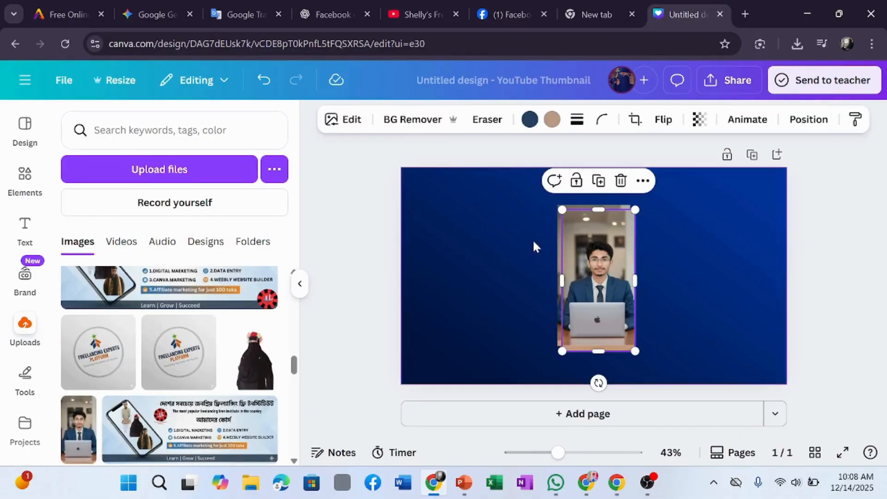
# Step: Remove the background from the photo copy set at the thumbnail's lower edge, right of centre, and delete the other copy
pyautogui.click(447, 122)
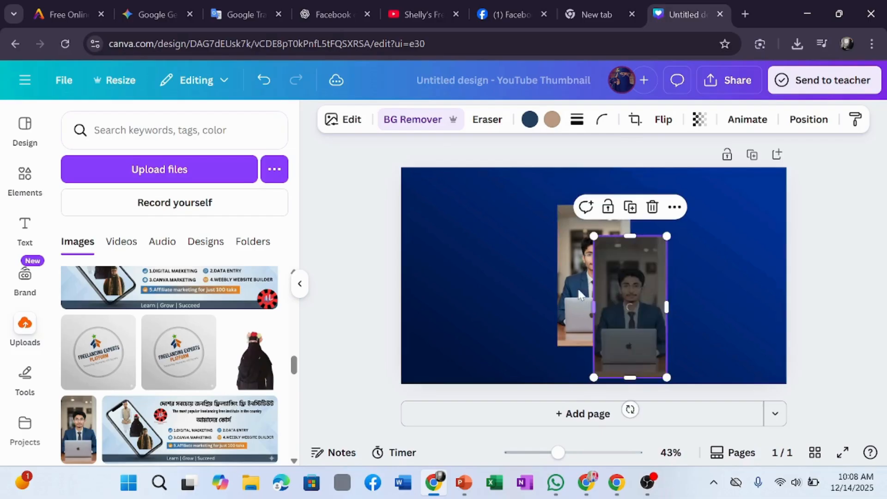
pyautogui.moveTo(613, 294); pyautogui.dragTo(644, 299)
pyautogui.click(549, 292)
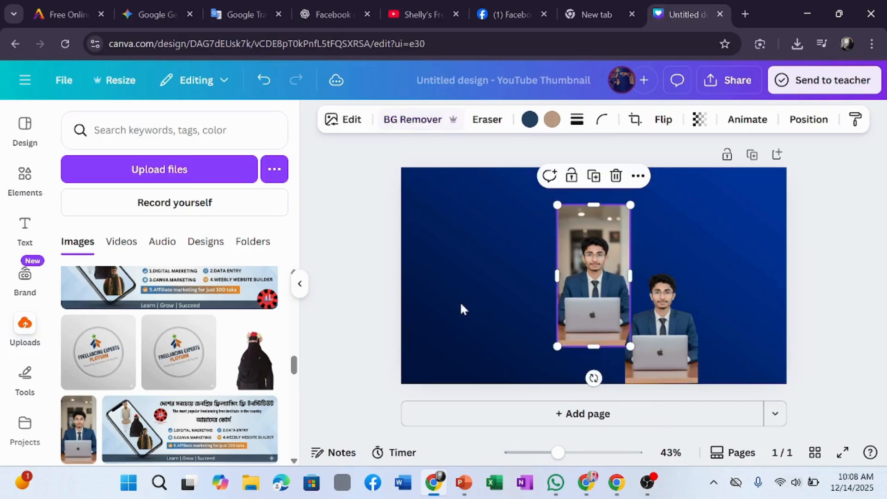
pyautogui.click(349, 284)
pyautogui.click(566, 300)
pyautogui.press('Delete')
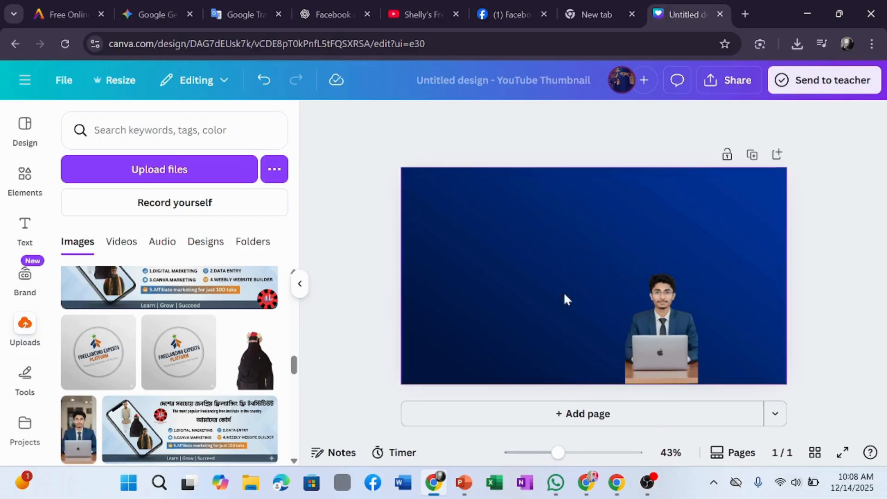
# Step: Move the man's cut-out to the thumbnail's left side and enlarge it to nearly full height, with the laptop at the lower edge
pyautogui.moveTo(661, 323); pyautogui.dragTo(443, 290)
pyautogui.moveTo(499, 333); pyautogui.dragTo(580, 372)
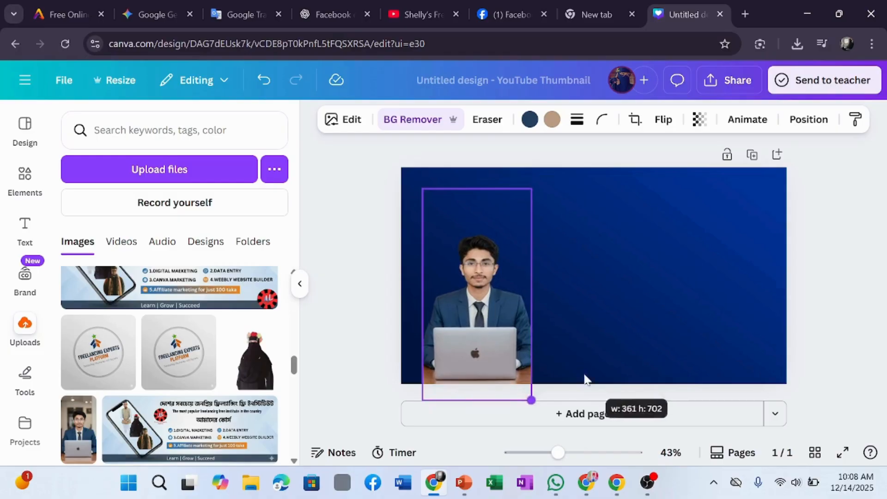
pyautogui.moveTo(491, 228); pyautogui.dragTo(473, 212)
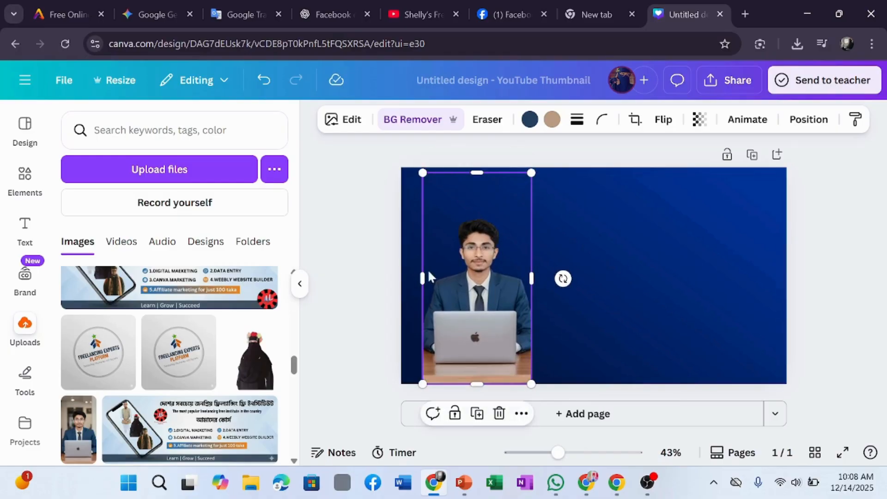
pyautogui.moveTo(421, 272); pyautogui.dragTo(396, 278)
pyautogui.click(537, 275)
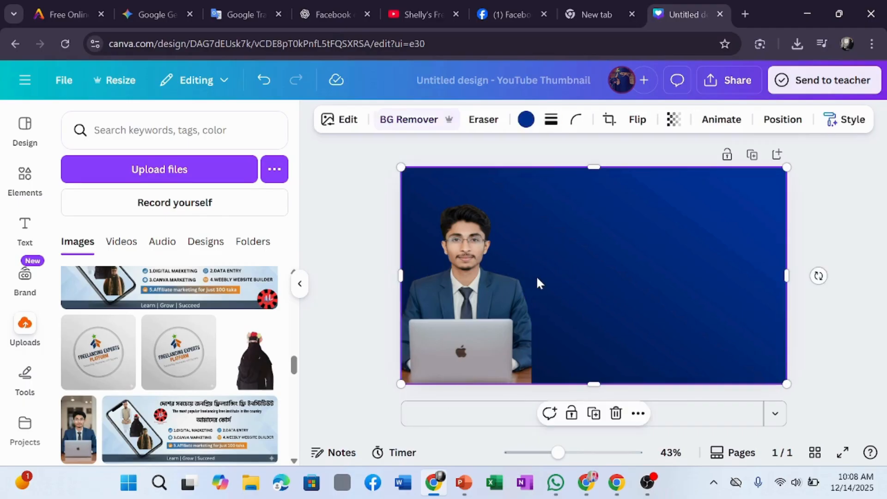
pyautogui.click(510, 279)
pyautogui.moveTo(531, 279)
pyautogui.mouseDown()
pyautogui.moveTo(606, 300)
pyautogui.moveTo(542, 287)
pyautogui.moveTo(547, 277)
pyautogui.mouseUp()
pyautogui.click(885, 198)
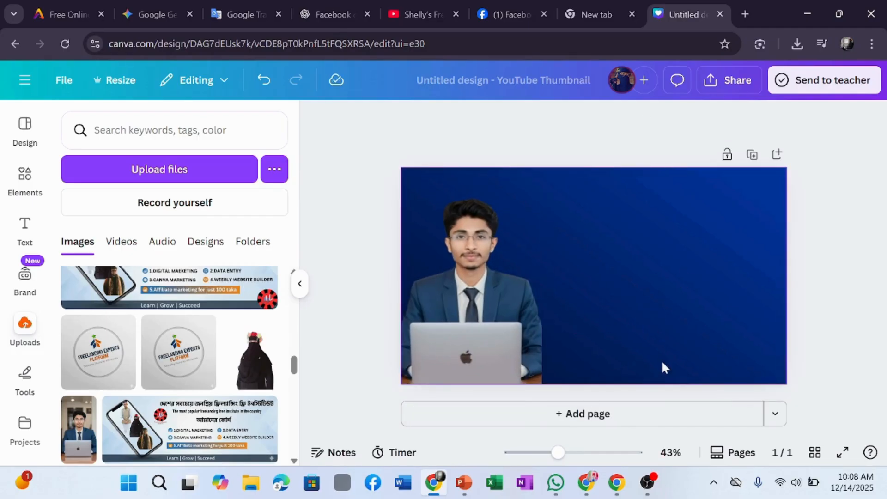
# Step: Switch to YouTube and search for "facebook marketing"
pyautogui.click(451, 10)
pyautogui.click(578, 88)
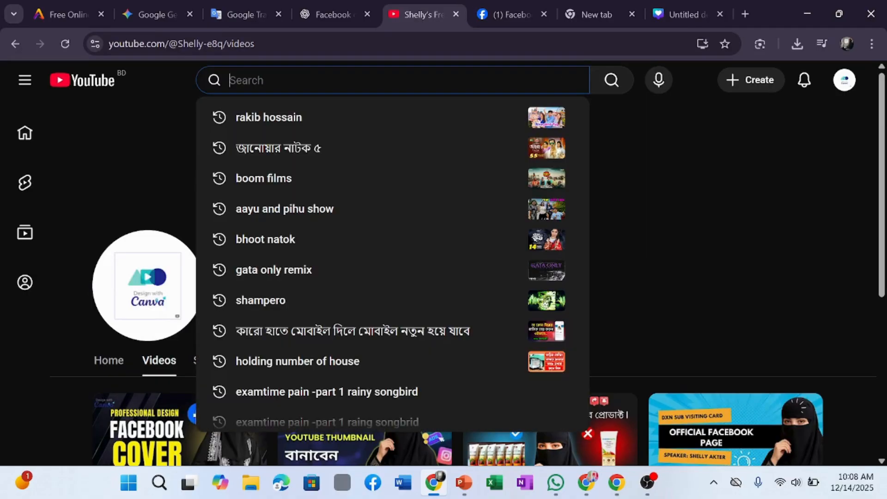
pyautogui.write('facebook mark')
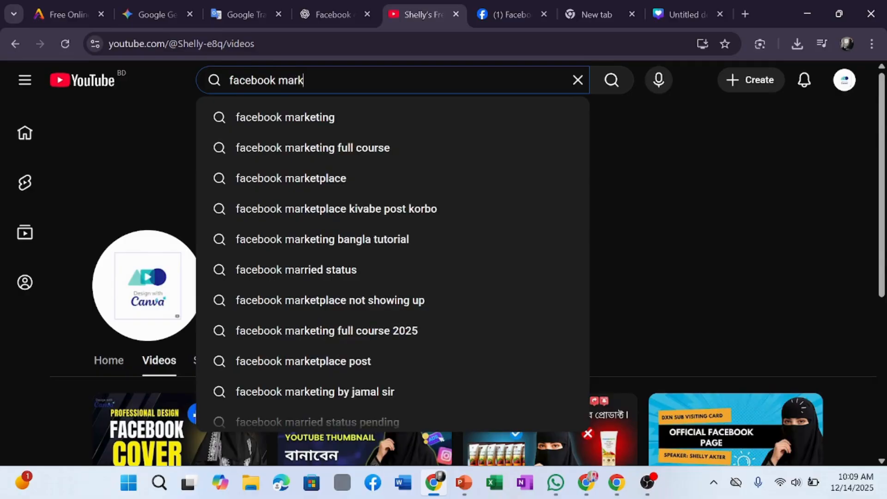
pyautogui.write('eting')
pyautogui.press('Return')
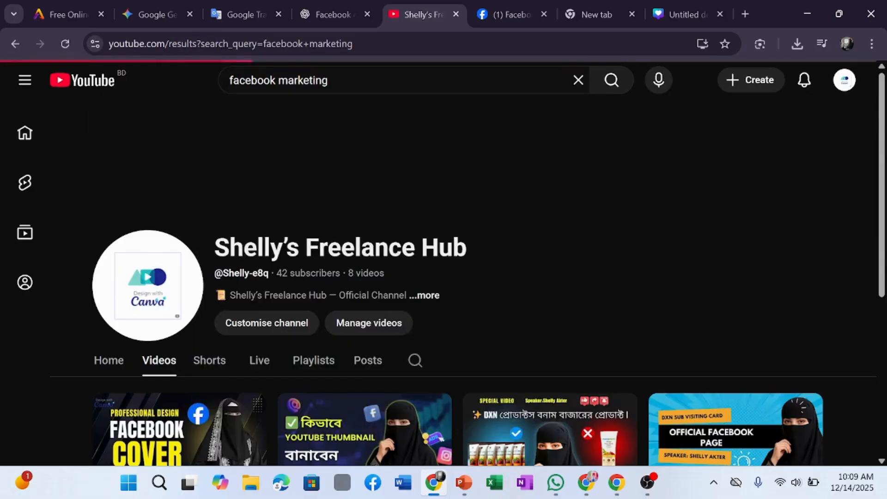
# Step: Examine the thumbnails in the Facebook marketing results for layout, text and photo placement ideas
pyautogui.scroll(-5, 484, 346)
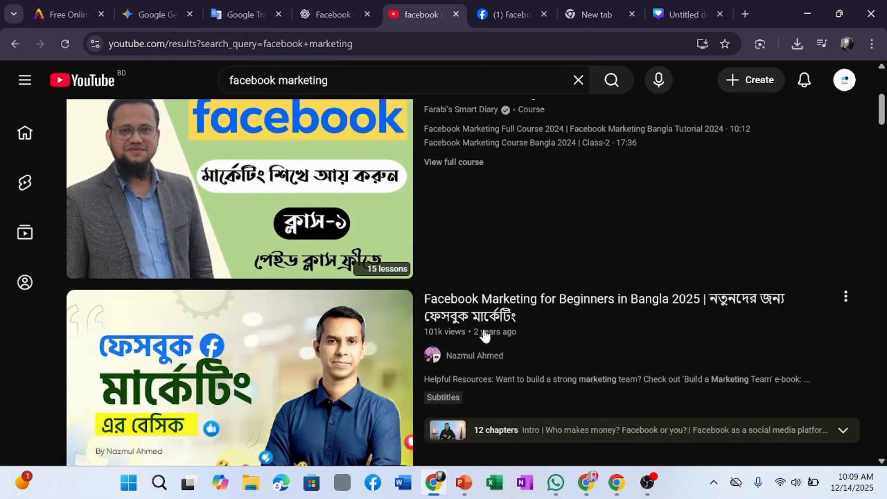
pyautogui.scroll(-4, 244, 294)
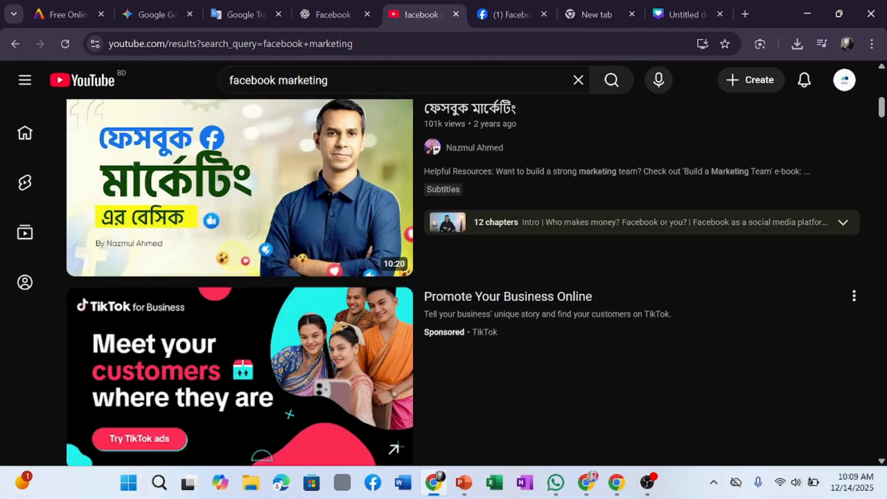
pyautogui.scroll(-12, 214, 265)
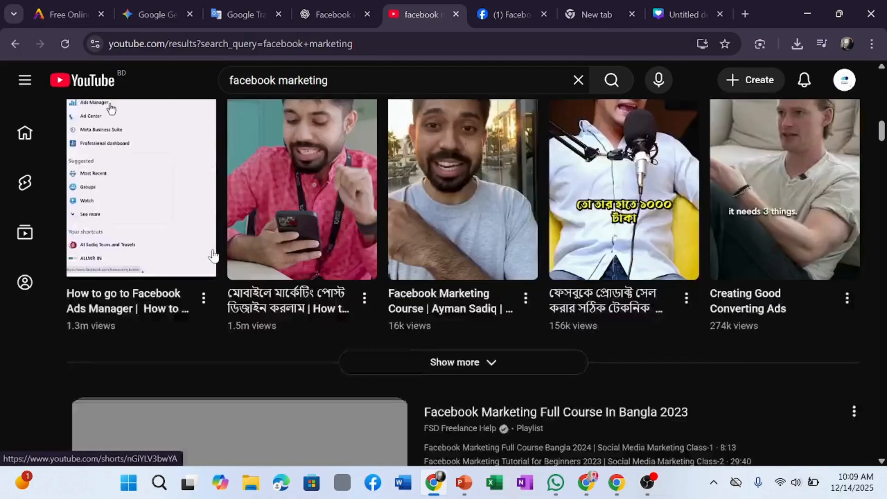
pyautogui.scroll(-15, 212, 254)
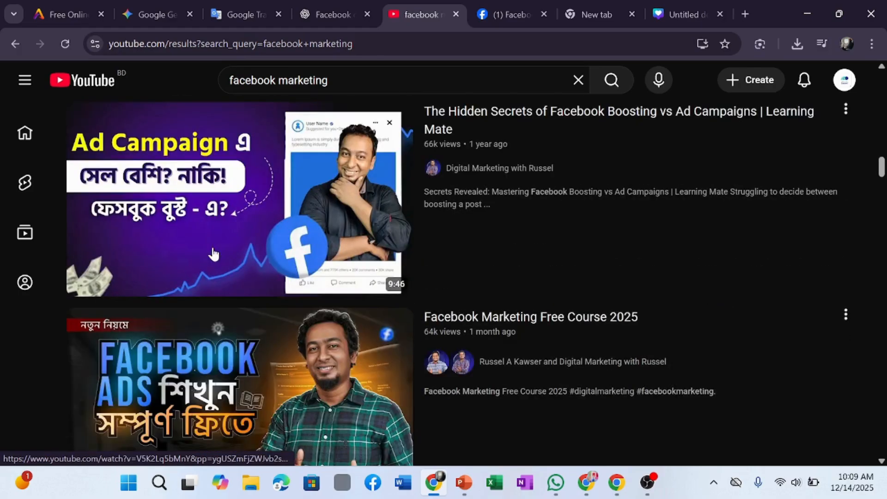
pyautogui.scroll(-9, 215, 253)
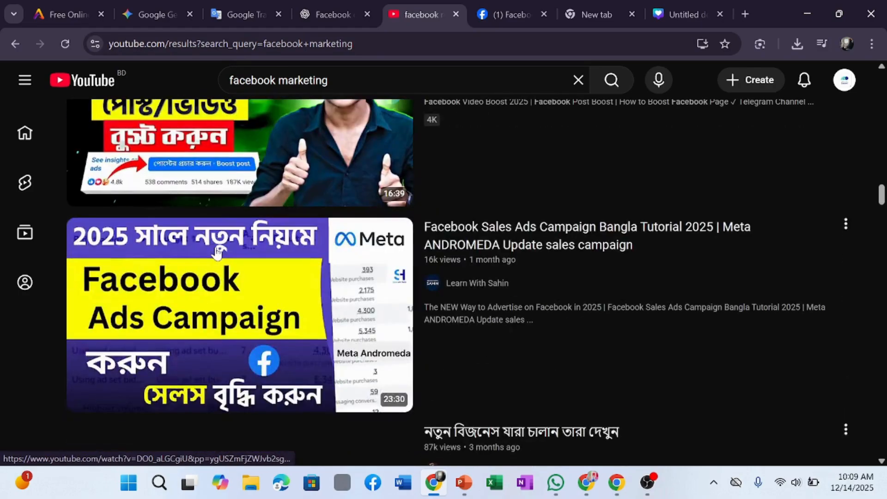
pyautogui.scroll(-10, 576, 245)
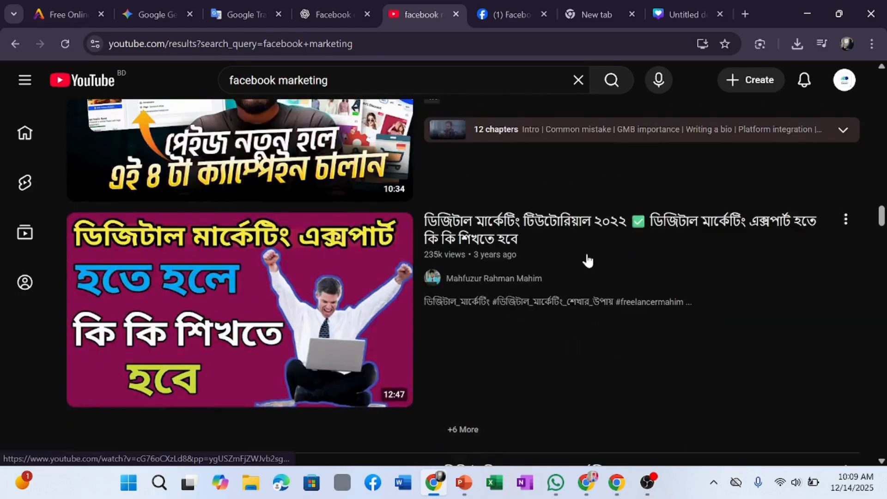
pyautogui.scroll(3, 596, 275)
pyautogui.scroll(-10, 593, 271)
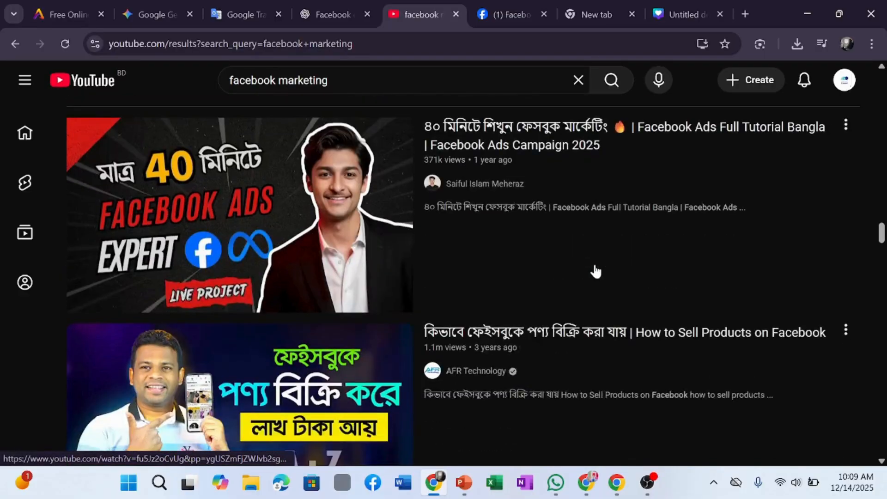
pyautogui.scroll(1, 597, 272)
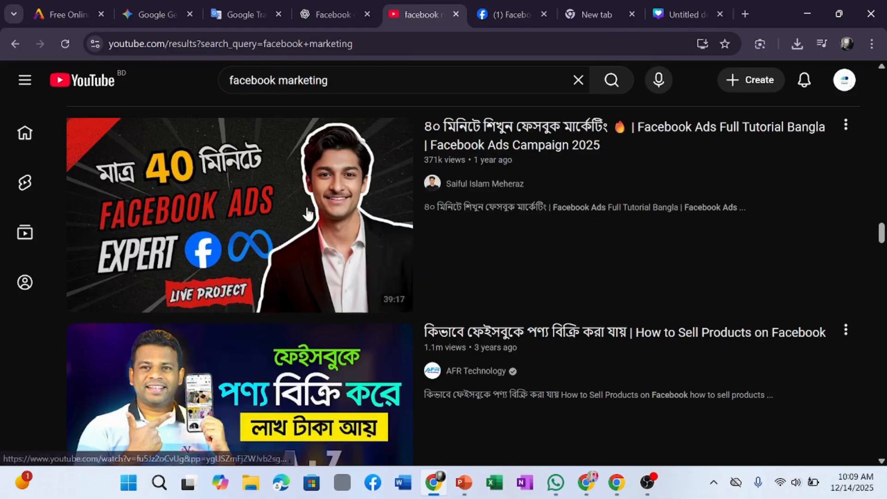
# Step: Compare the Canva design with the YouTube example thumbnails, checking on which side the person is placed
pyautogui.click(687, 15)
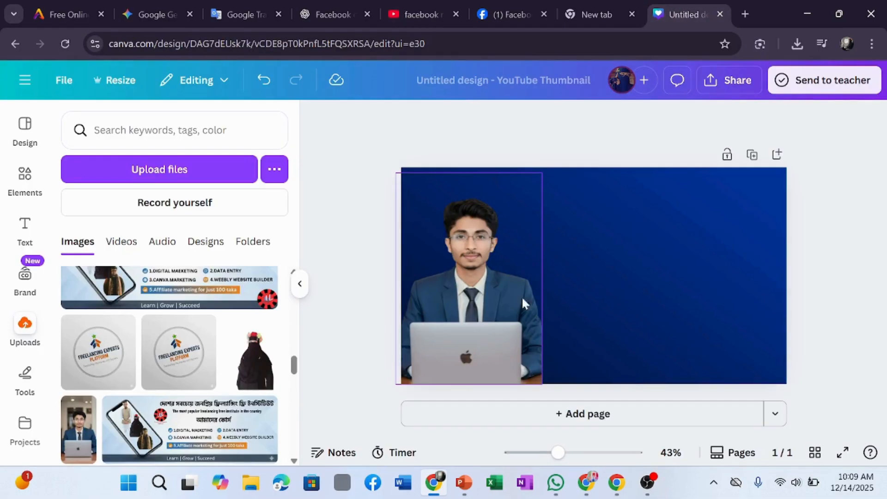
pyautogui.click(465, 290)
pyautogui.click(569, 9)
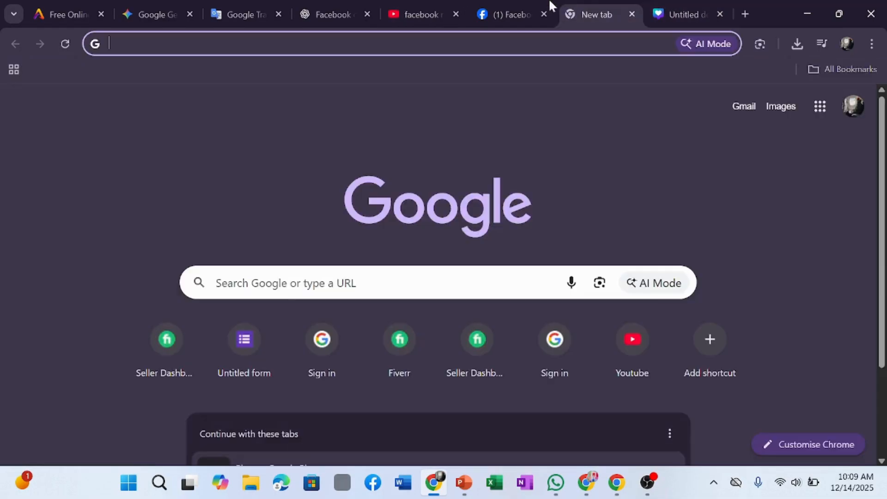
pyautogui.click(494, 6)
pyautogui.click(403, 5)
pyautogui.scroll(-4, 283, 145)
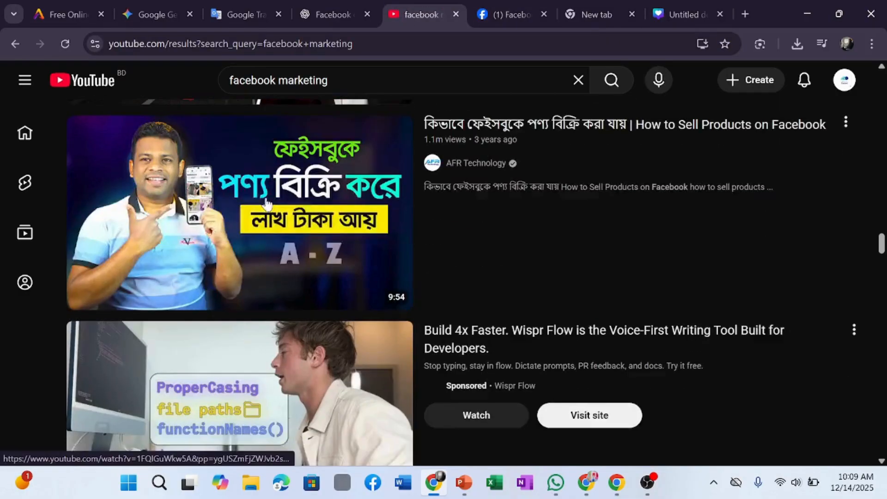
pyautogui.scroll(6, 282, 199)
# Step: Switch back to the Canva design and move the man's cut-out to the thumbnail's right edge
pyautogui.click(638, 5)
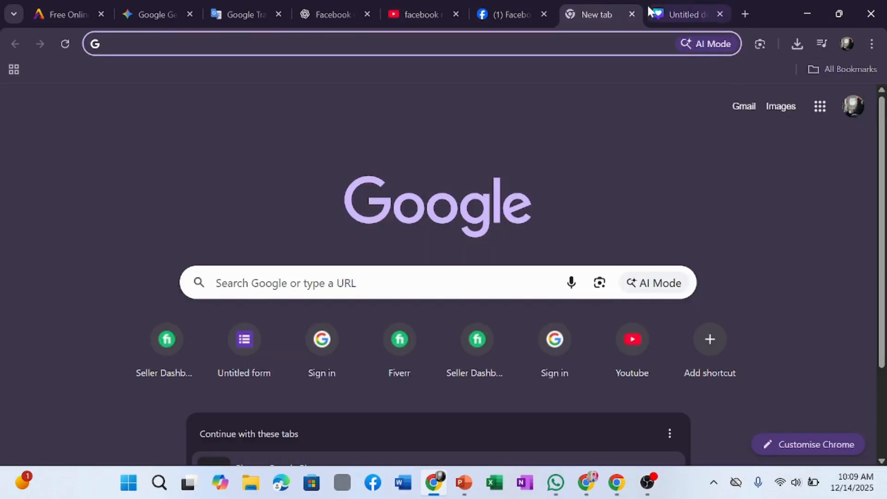
pyautogui.click(649, 9)
pyautogui.moveTo(432, 277); pyautogui.dragTo(666, 277)
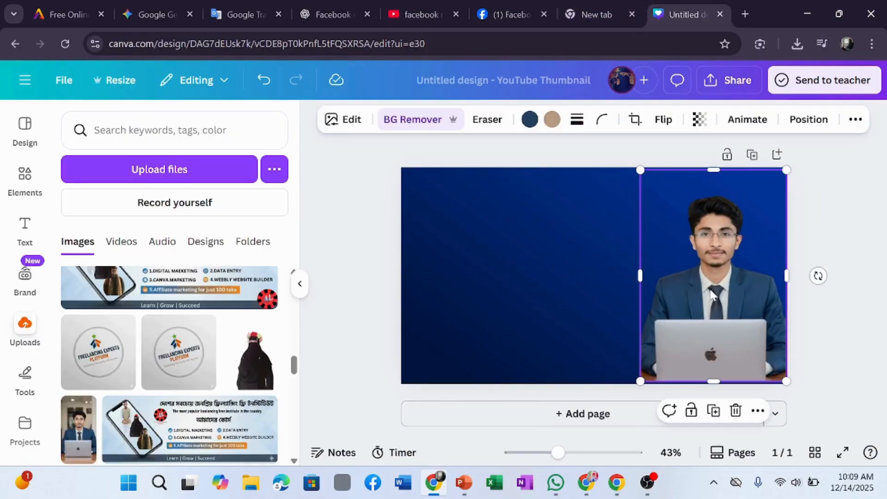
pyautogui.doubleClick(713, 337)
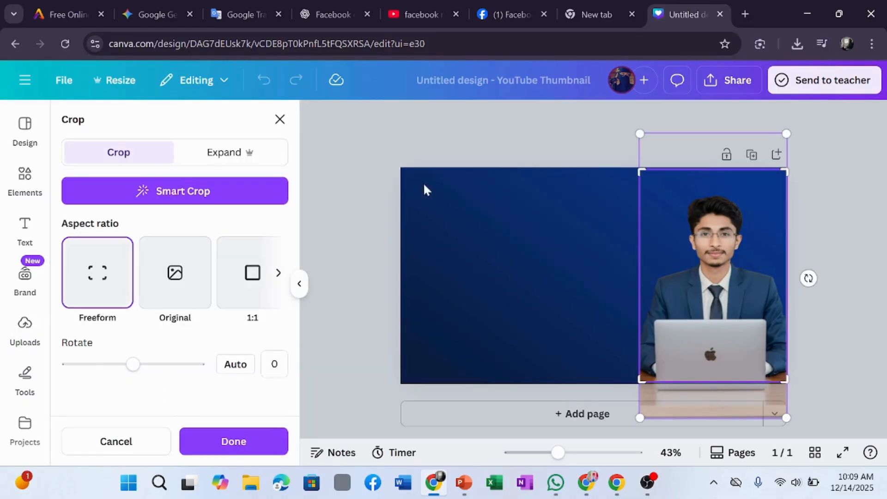
pyautogui.click(279, 121)
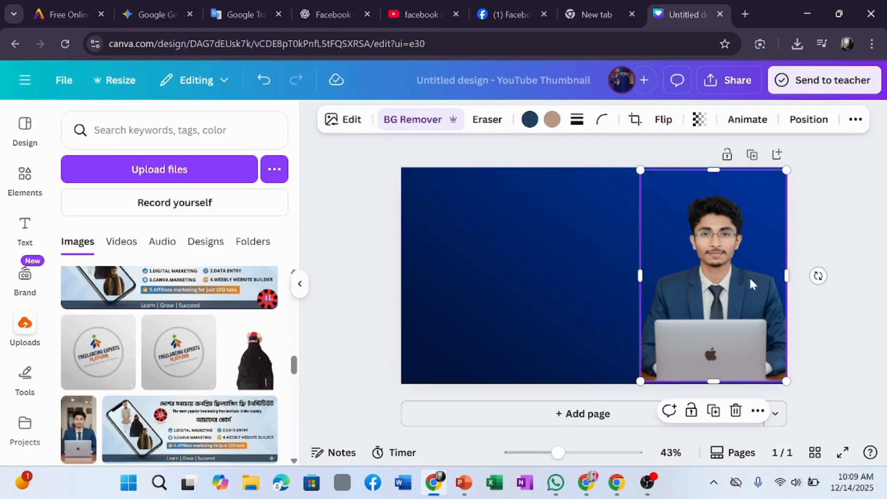
pyautogui.doubleClick(734, 296)
pyautogui.click(279, 121)
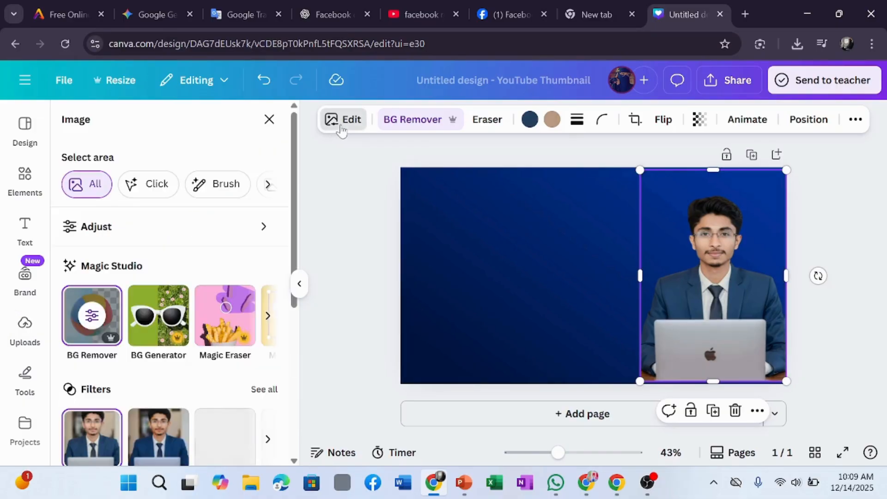
pyautogui.scroll(-3, 132, 305)
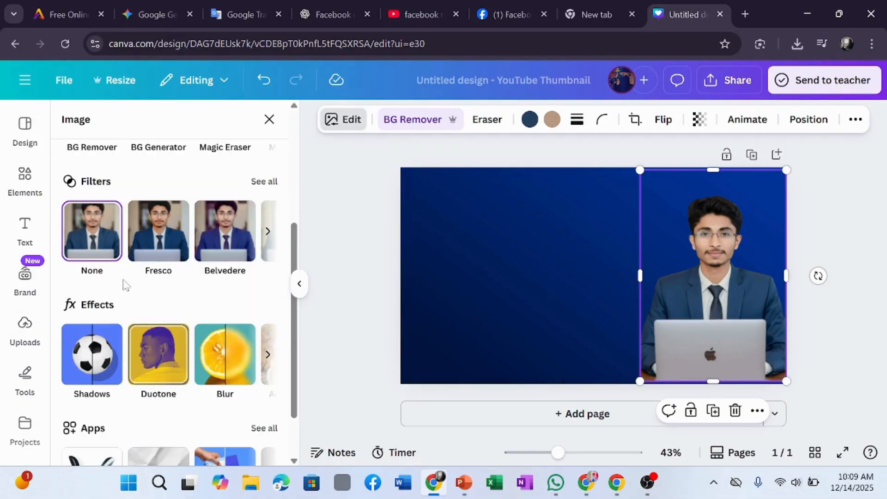
pyautogui.scroll(2, 144, 251)
pyautogui.scroll(-4, 199, 246)
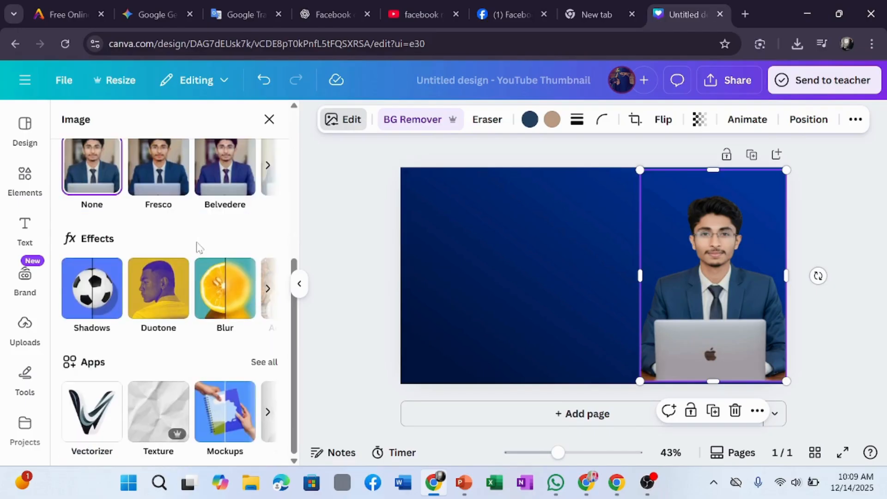
pyautogui.scroll(5, 162, 296)
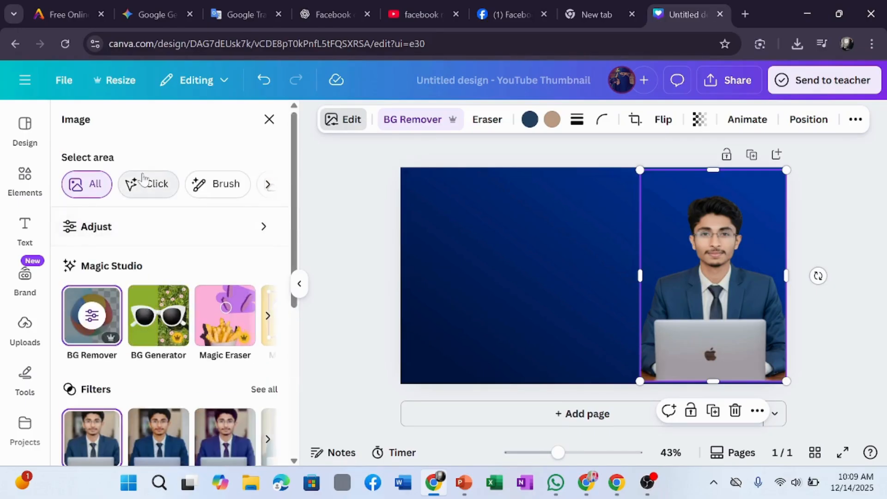
pyautogui.click(145, 181)
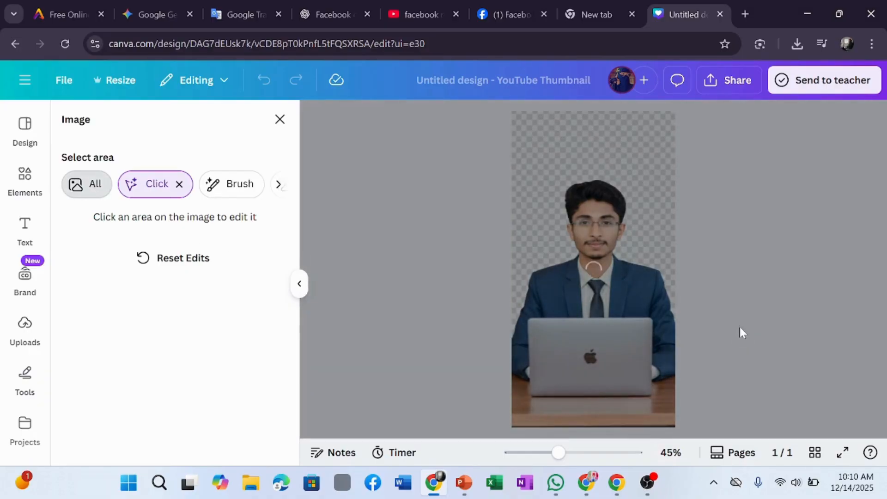
pyautogui.click(739, 326)
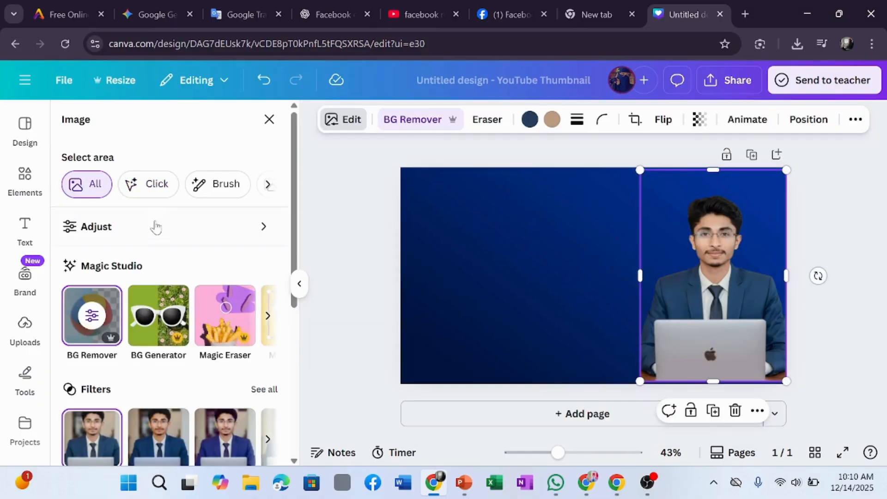
# Step: Adjust the man's photo with temperature -11, tint 18 and blacks 42
pyautogui.click(244, 216)
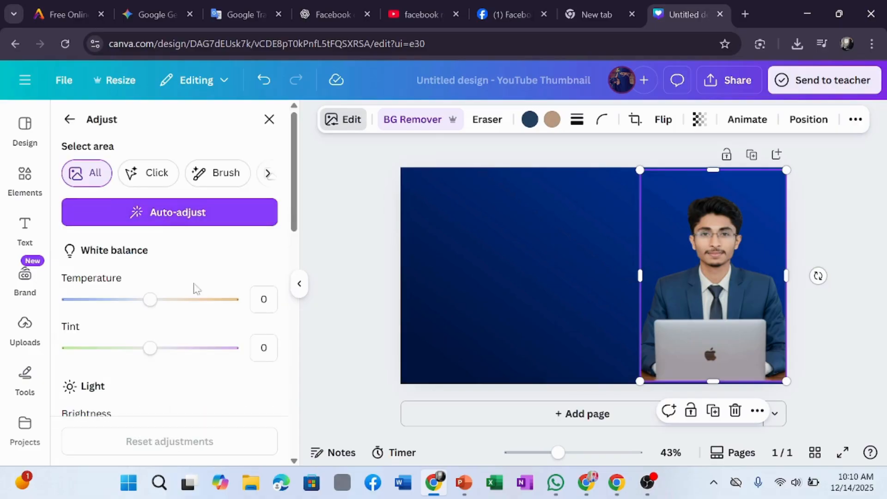
pyautogui.moveTo(160, 301); pyautogui.dragTo(171, 372)
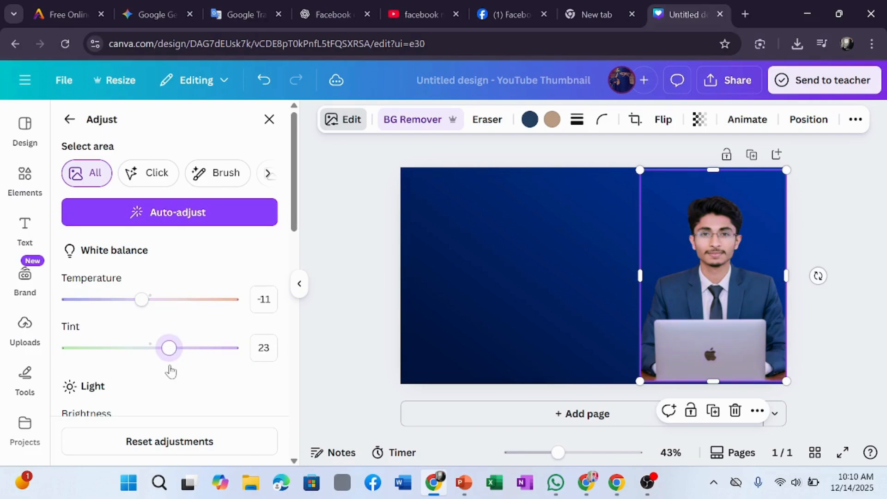
pyautogui.scroll(-9, 166, 372)
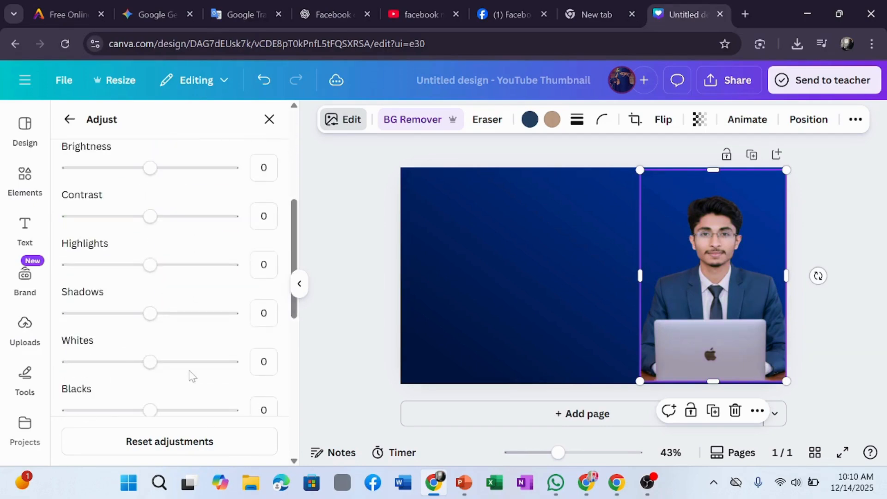
pyautogui.moveTo(149, 262); pyautogui.dragTo(187, 315)
pyautogui.scroll(2, 167, 306)
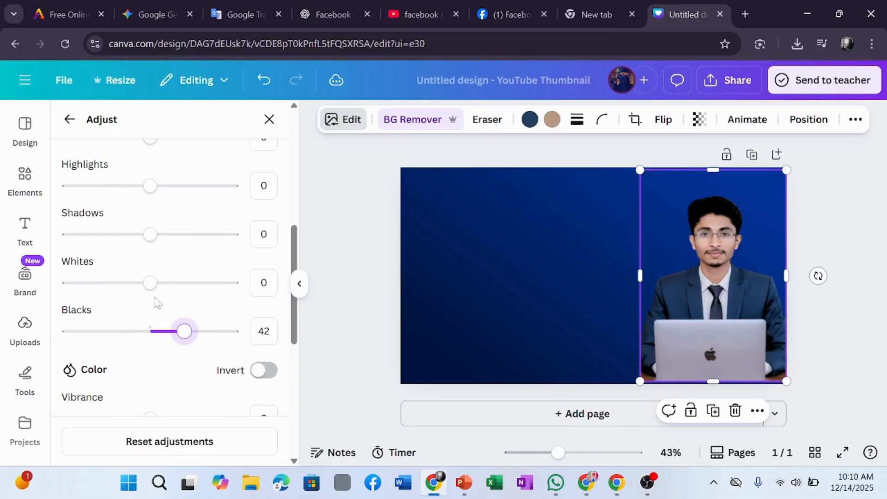
# Step: Set the photo's whites to 27, try shadows at -100, and raise the shadows again to lighten the suit
pyautogui.moveTo(151, 289); pyautogui.dragTo(72, 301)
pyautogui.moveTo(16, 307); pyautogui.dragTo(44, 310)
pyautogui.scroll(2, 174, 316)
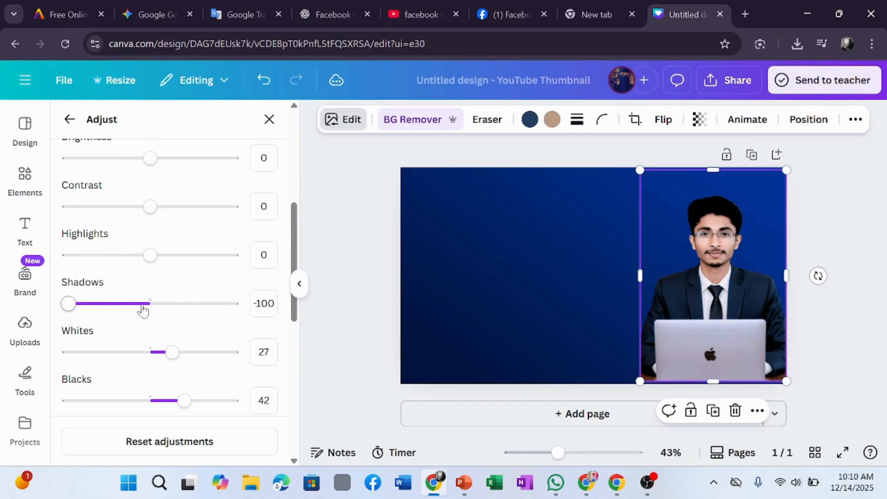
pyautogui.moveTo(106, 306); pyautogui.dragTo(281, 321)
pyautogui.scroll(2, 167, 320)
# Step: Raise the photo's highlights and set its contrast to 45
pyautogui.moveTo(219, 322); pyautogui.dragTo(207, 323)
pyautogui.scroll(2, 169, 332)
pyautogui.moveTo(150, 344); pyautogui.dragTo(188, 344)
pyautogui.scroll(3, 152, 281)
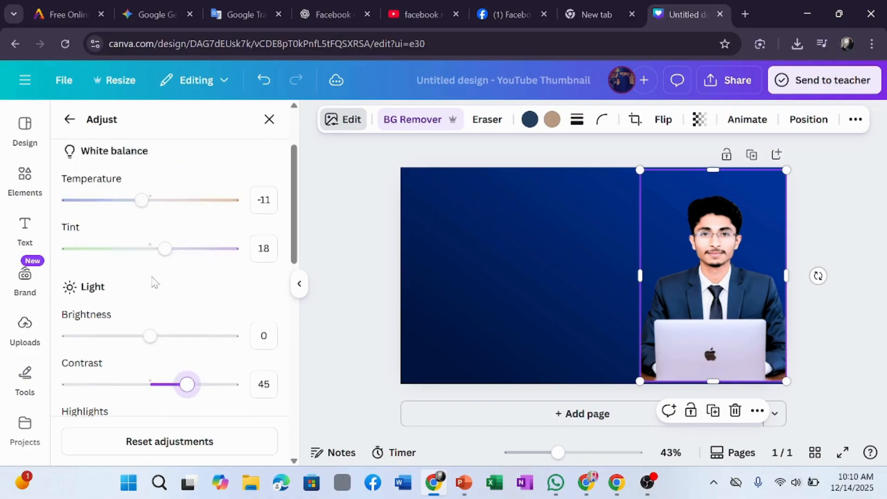
pyautogui.click(268, 174)
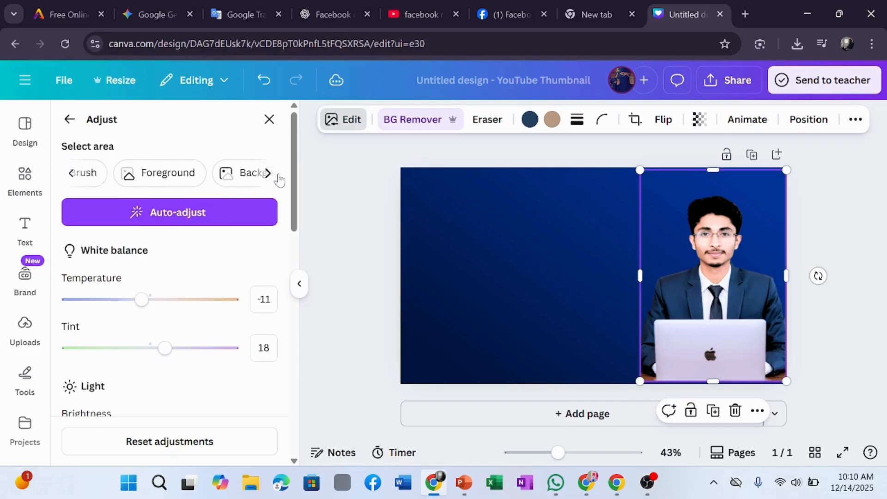
# Step: Look through the area selection, Magic Studio tools, filters, effects and apps available for the man's photo
pyautogui.click(217, 174)
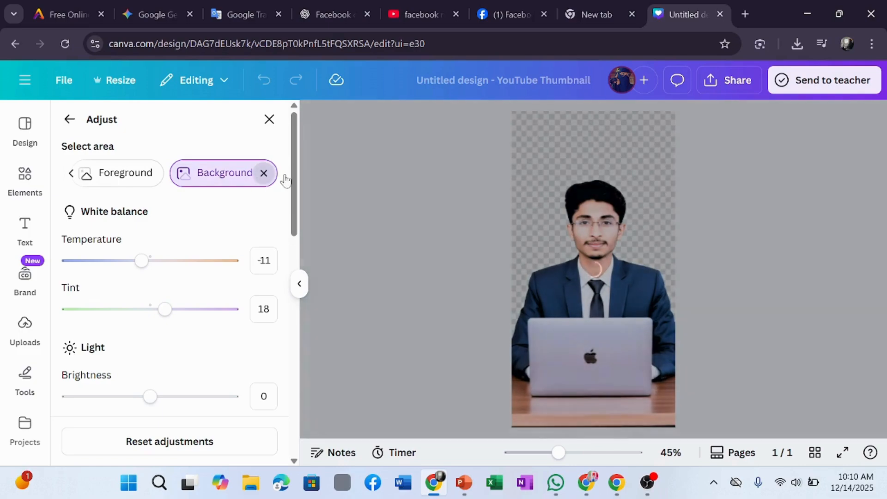
pyautogui.click(264, 173)
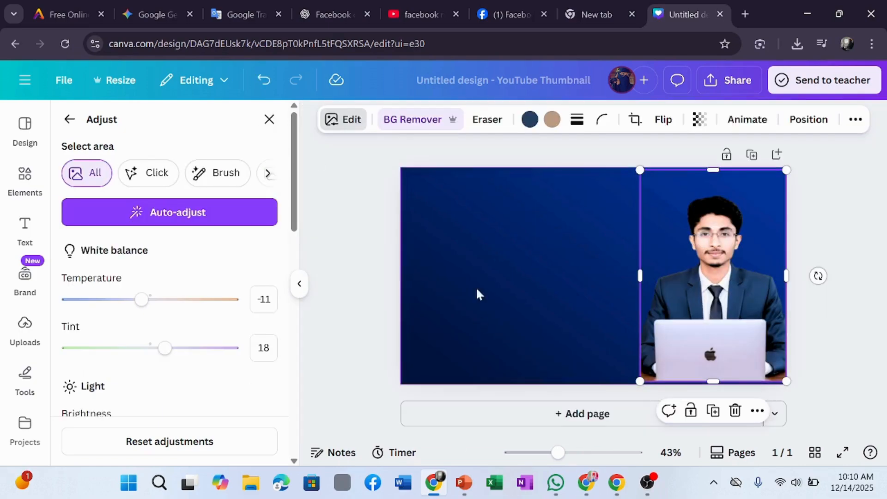
pyautogui.click(71, 122)
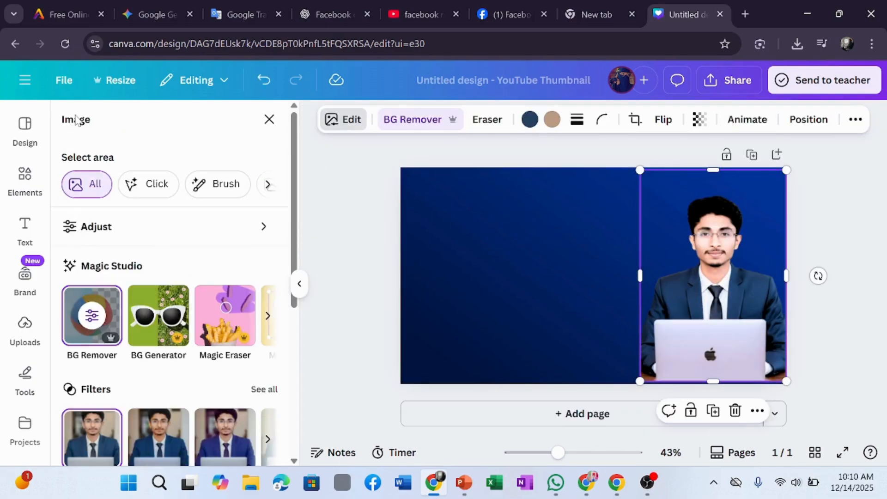
pyautogui.scroll(-5, 218, 346)
pyautogui.scroll(1, 280, 221)
pyautogui.scroll(-2, 249, 291)
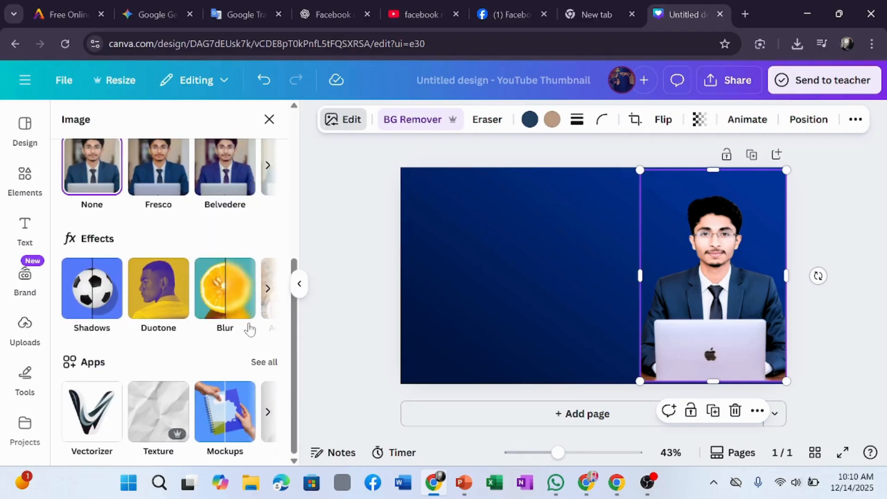
pyautogui.click(267, 288)
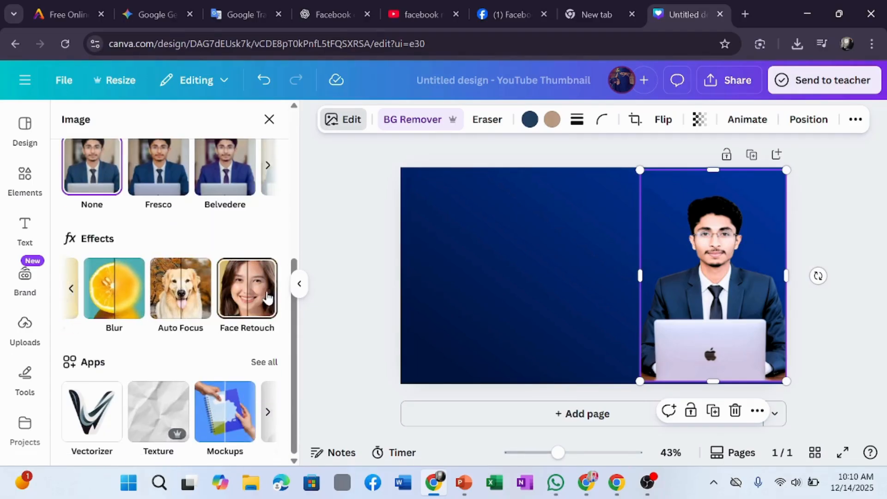
pyautogui.scroll(3, 268, 296)
pyautogui.click(269, 305)
pyautogui.scroll(4, 275, 314)
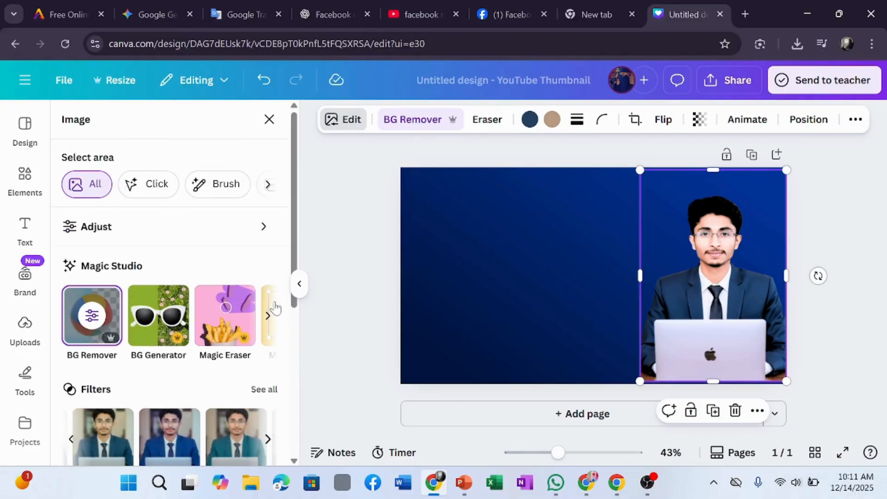
pyautogui.click(268, 316)
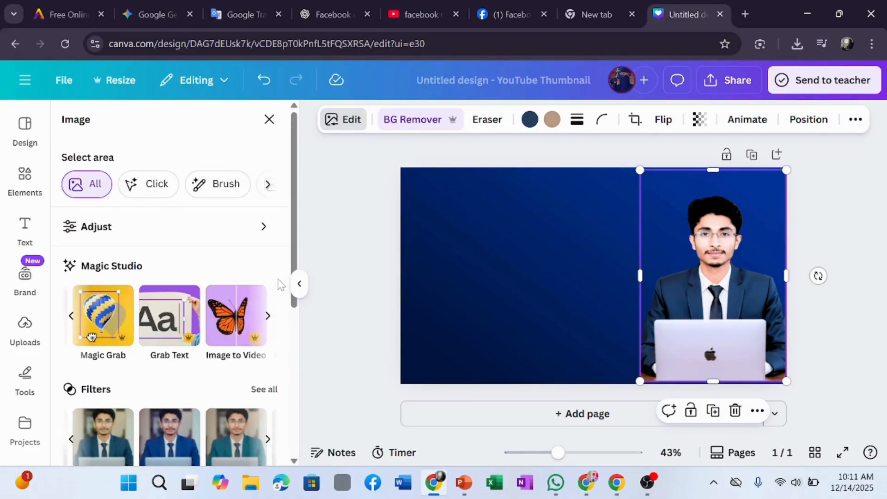
pyautogui.click(264, 227)
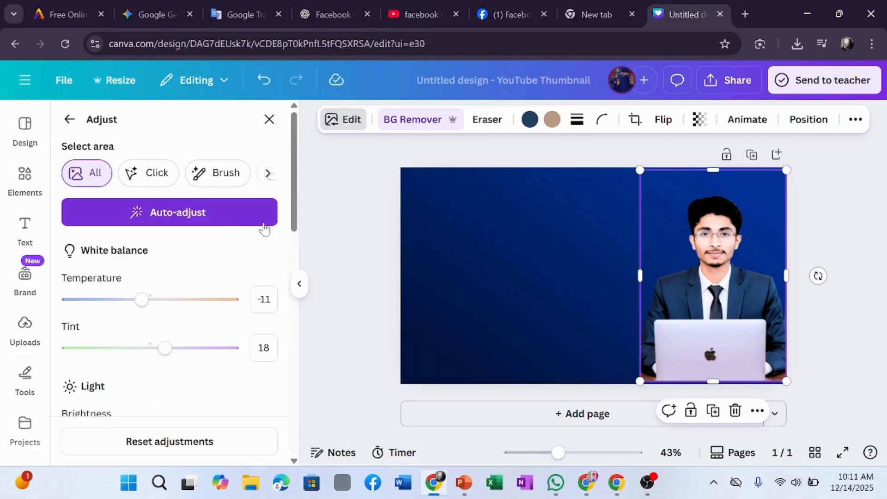
pyautogui.click(69, 120)
pyautogui.click(268, 184)
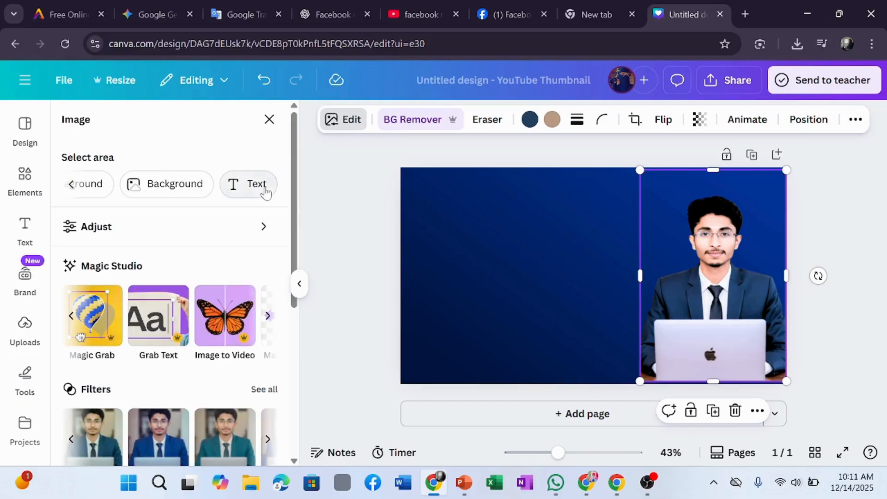
pyautogui.click(251, 231)
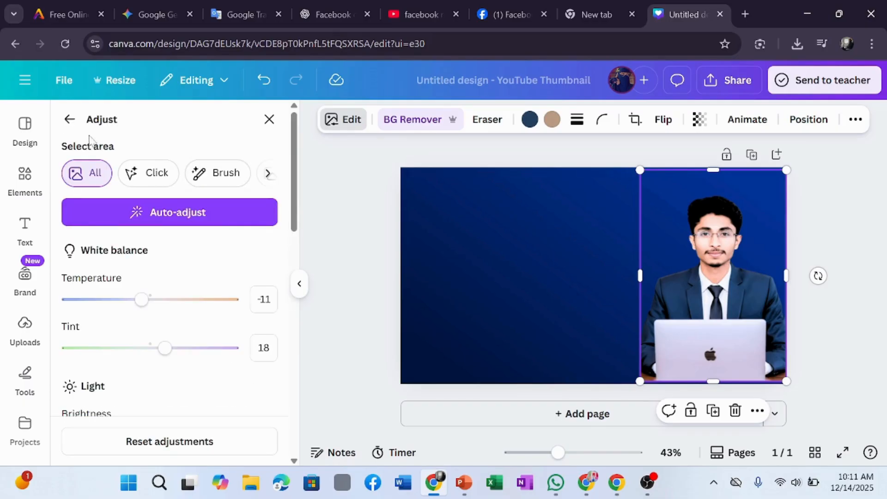
pyautogui.click(28, 127)
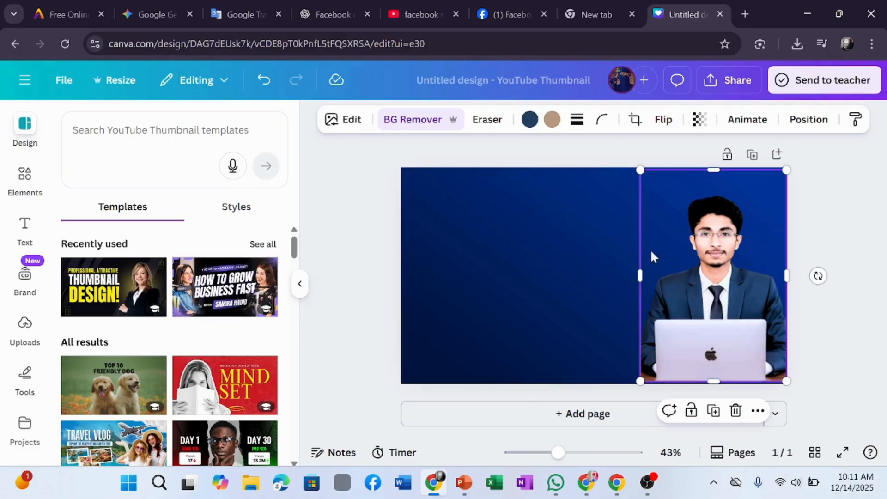
# Step: Try the Smooth canvas texture on the man's photo
pyautogui.click(353, 119)
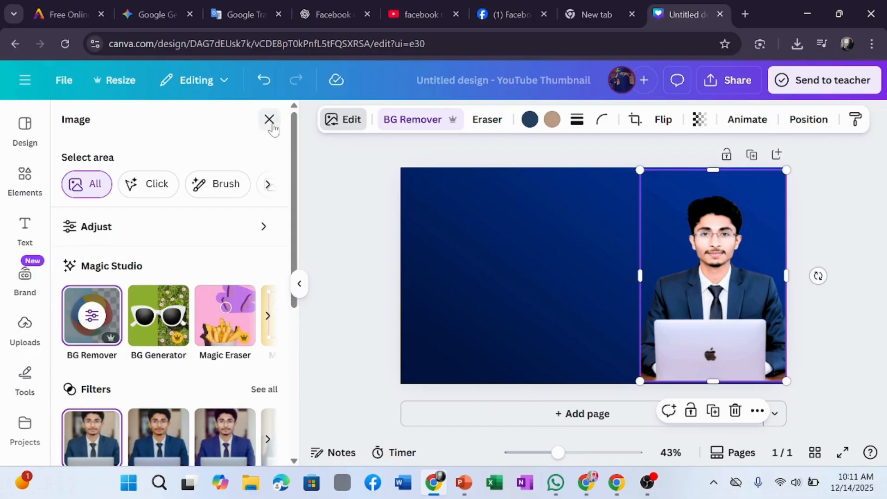
pyautogui.scroll(-6, 235, 277)
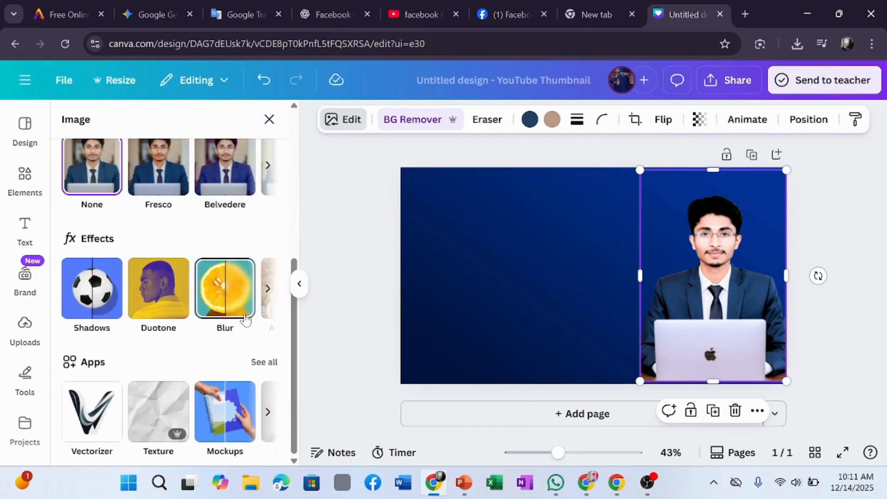
pyautogui.click(170, 418)
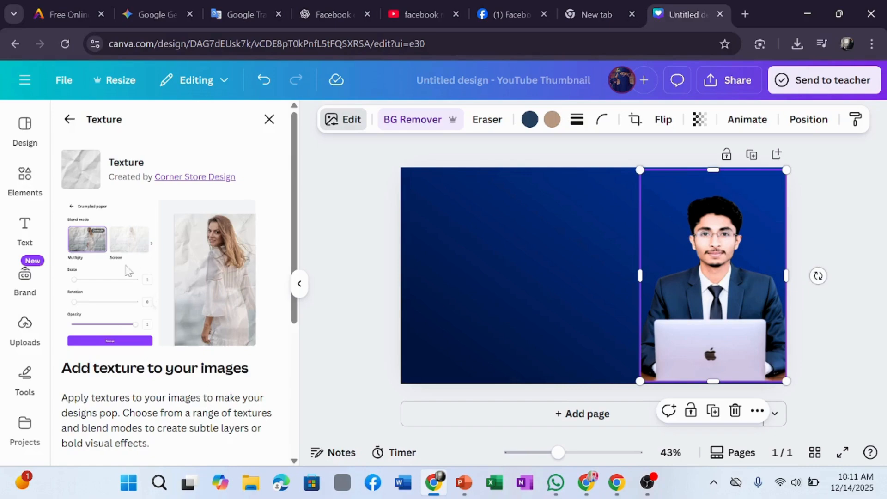
pyautogui.scroll(-5, 120, 254)
pyautogui.click(147, 400)
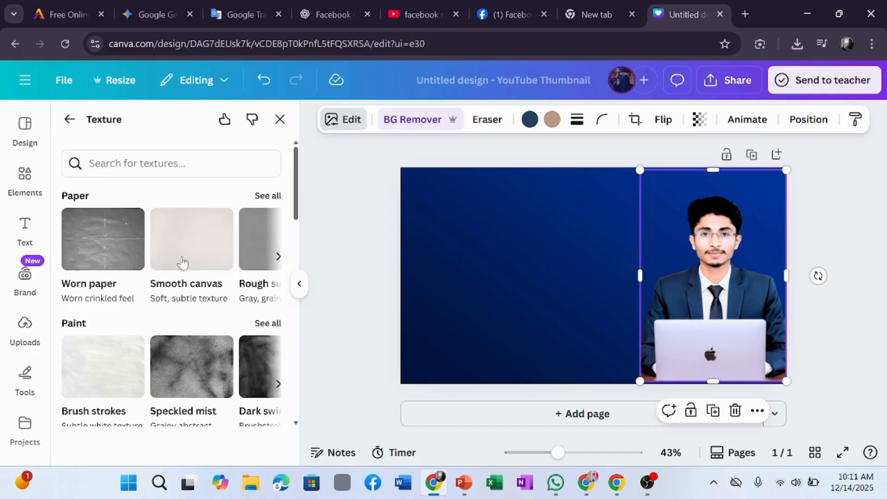
pyautogui.click(202, 270)
pyautogui.scroll(-2, 199, 275)
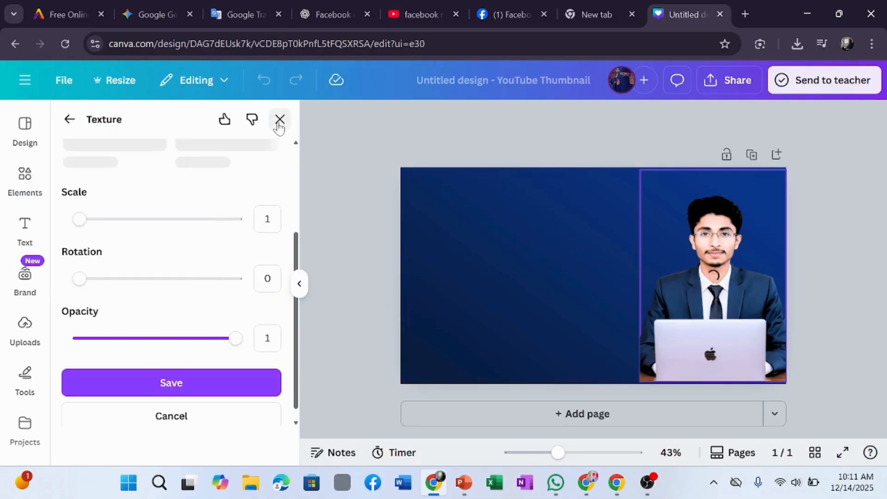
pyautogui.click(69, 120)
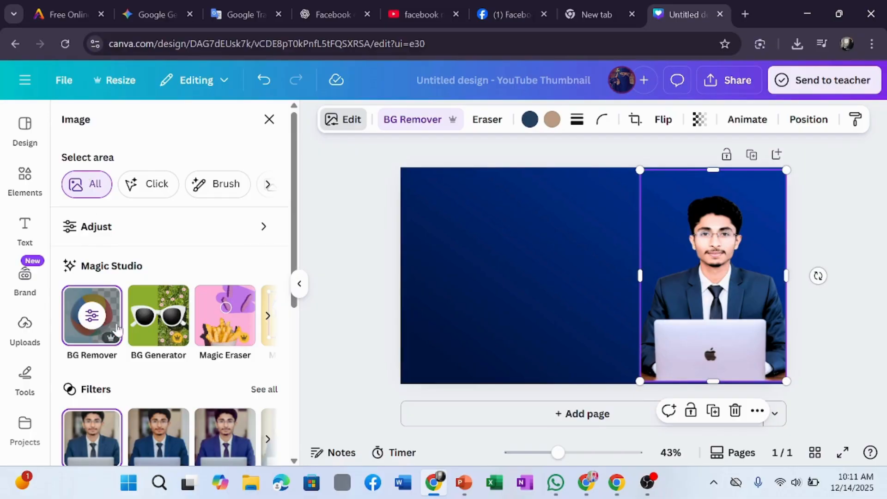
# Step: Nudge the man's cut-out up to the thumbnail's top edge and enlarge it slightly to reach the bottom-right corner
pyautogui.scroll(-3, 117, 329)
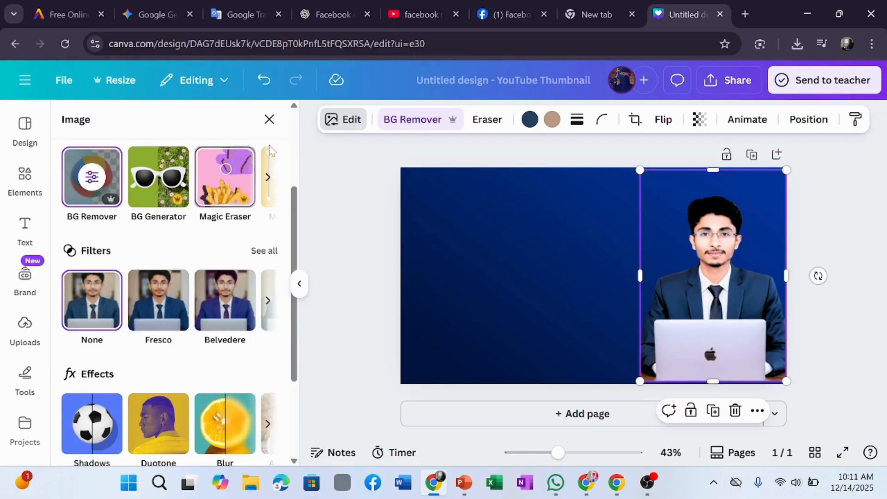
pyautogui.click(270, 119)
pyautogui.moveTo(702, 287)
pyautogui.mouseDown()
pyautogui.moveTo(691, 285)
pyautogui.moveTo(701, 285)
pyautogui.mouseUp()
pyautogui.click(844, 290)
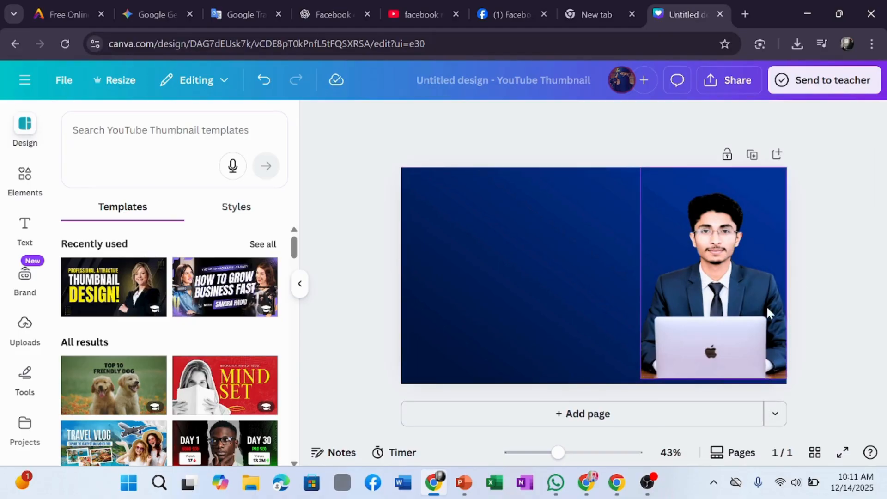
pyautogui.click(756, 322)
pyautogui.moveTo(786, 379); pyautogui.dragTo(790, 385)
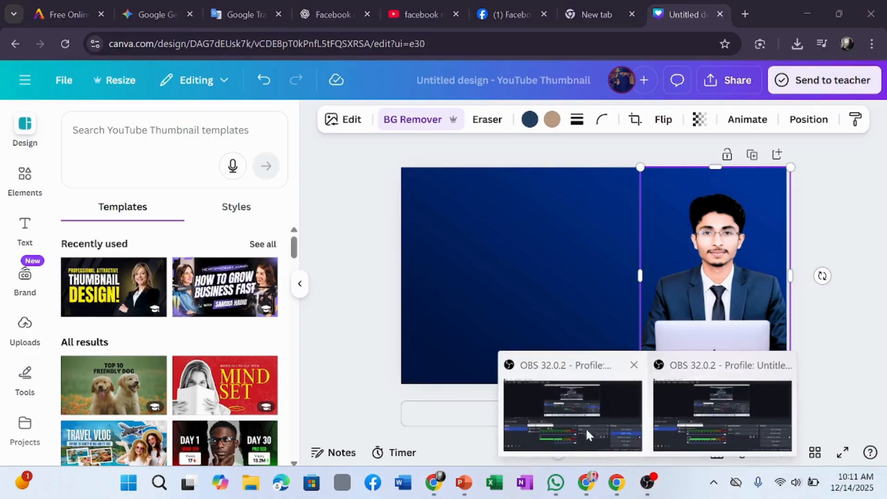
pyautogui.click(586, 428)
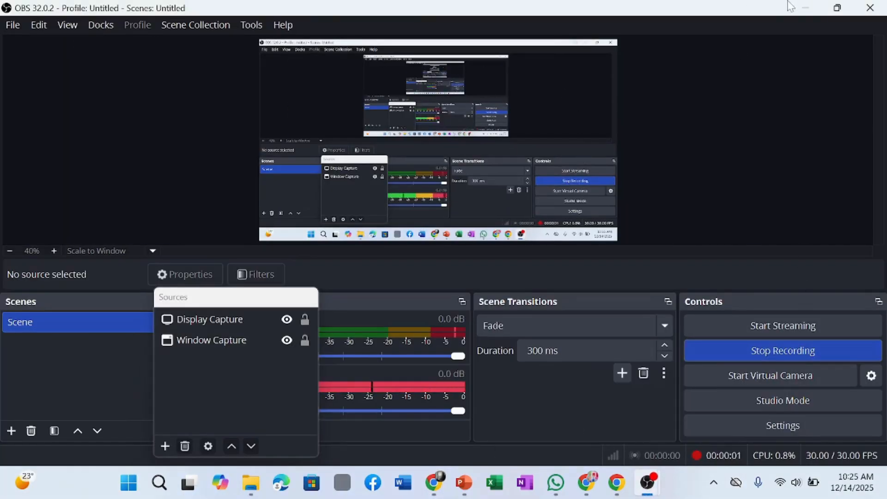
pyautogui.click(805, 8)
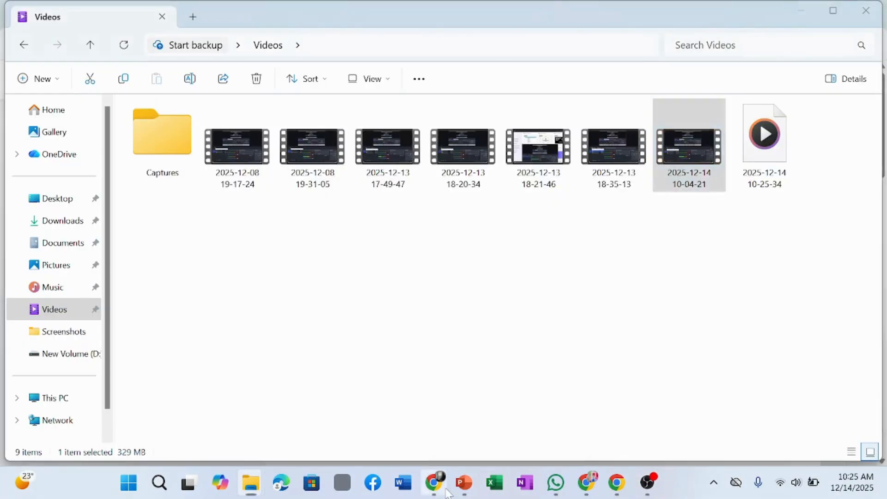
pyautogui.click(444, 490)
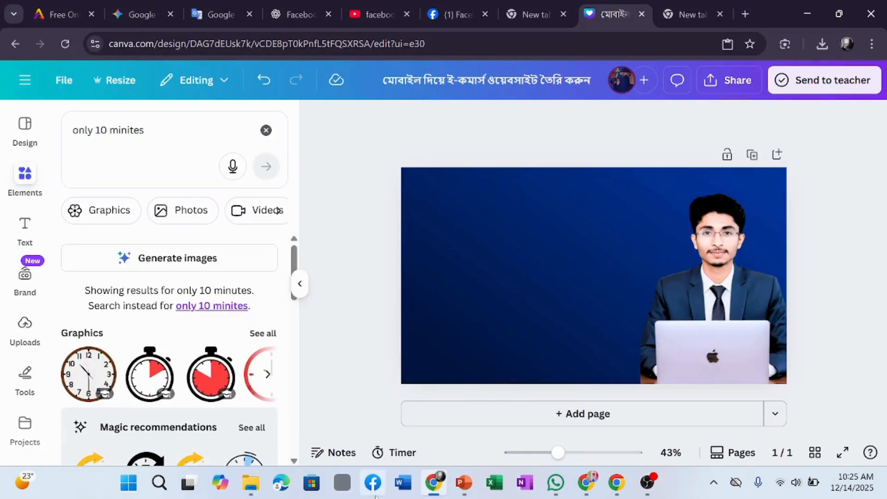
pyautogui.doubleClick(642, 247)
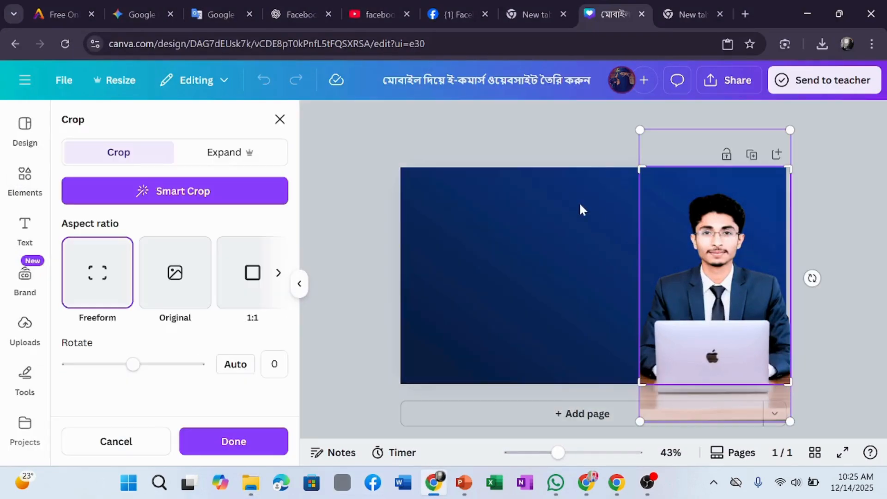
pyautogui.click(280, 119)
pyautogui.click(693, 7)
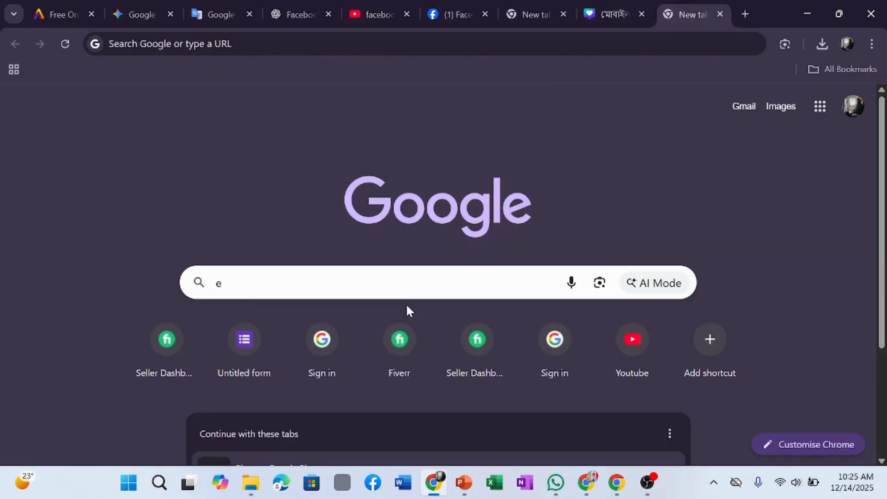
pyautogui.click(397, 284)
pyautogui.click(331, 343)
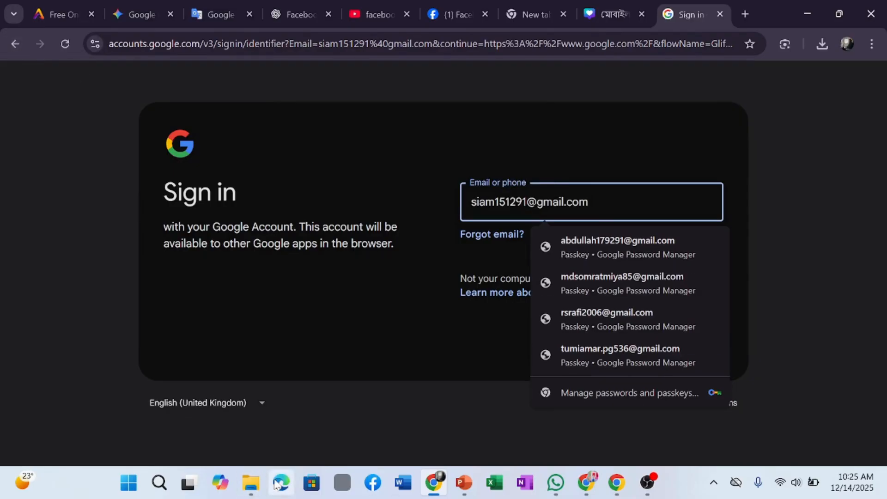
pyautogui.click(277, 484)
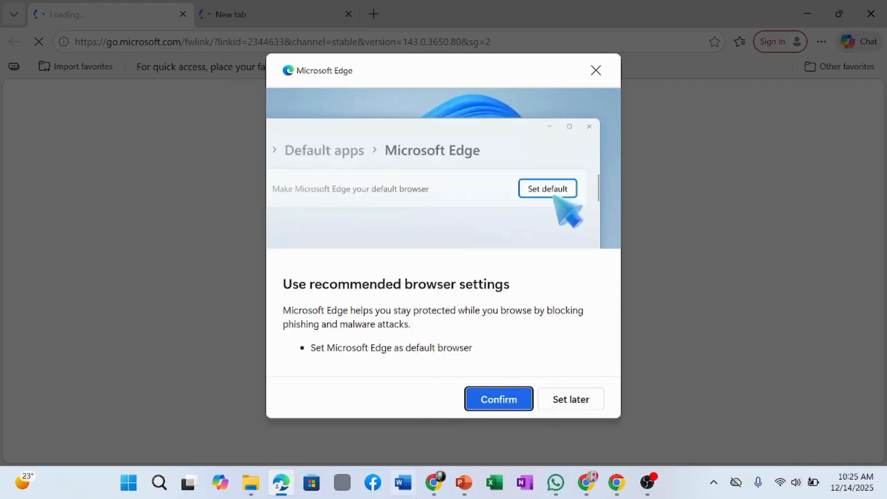
pyautogui.click(435, 490)
pyautogui.click(434, 490)
# Step: Switch to the Chrome window showing Facebook and open a new tab ready for a Google search
pyautogui.click(587, 484)
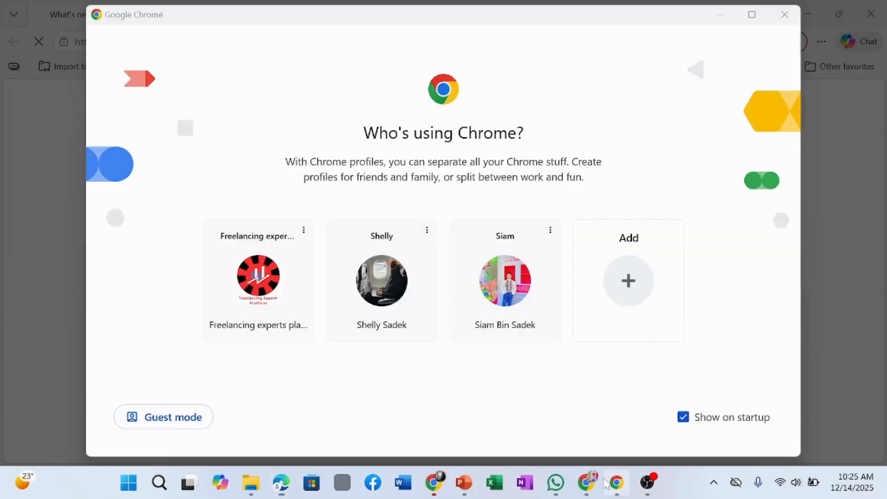
pyautogui.click(587, 484)
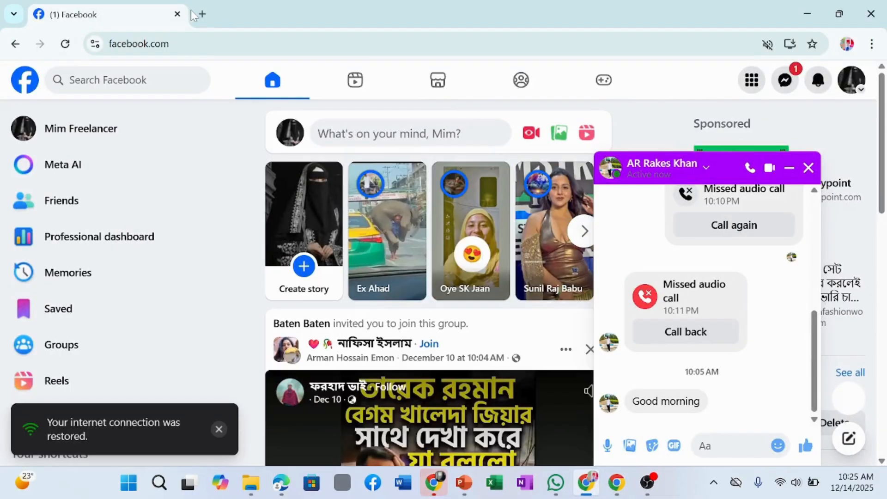
pyautogui.click(202, 14)
pyautogui.click(203, 14)
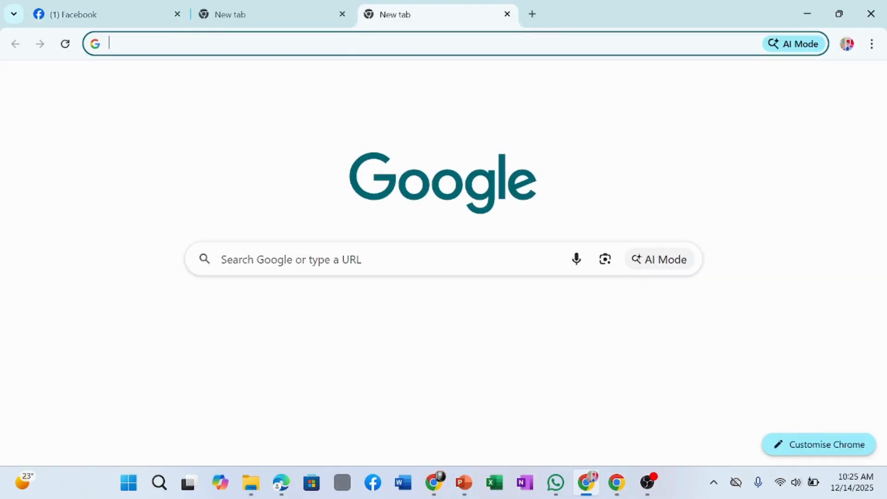
pyautogui.click(414, 259)
pyautogui.write('micosof')
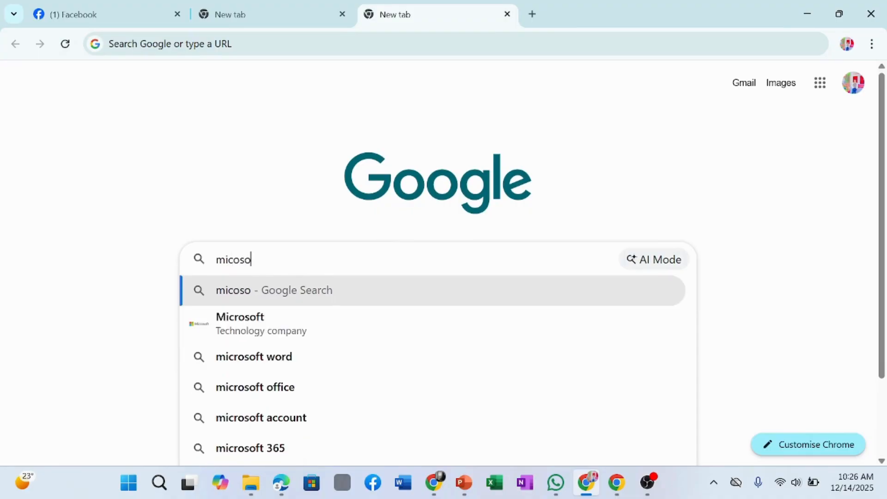
pyautogui.press('BackSpace')
pyautogui.press('BackSpace')
pyautogui.press('BackSpace')
pyautogui.press('BackSpace')
pyautogui.press('BackSpace')
pyautogui.press('BackSpace')
# Step: Search Google for "e commerce blakkund"
pyautogui.write('e c')
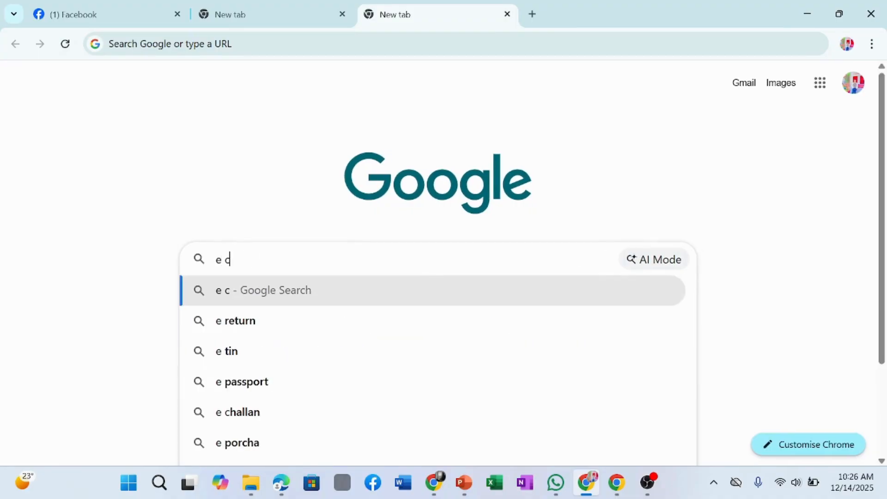
pyautogui.write('ommerce ')
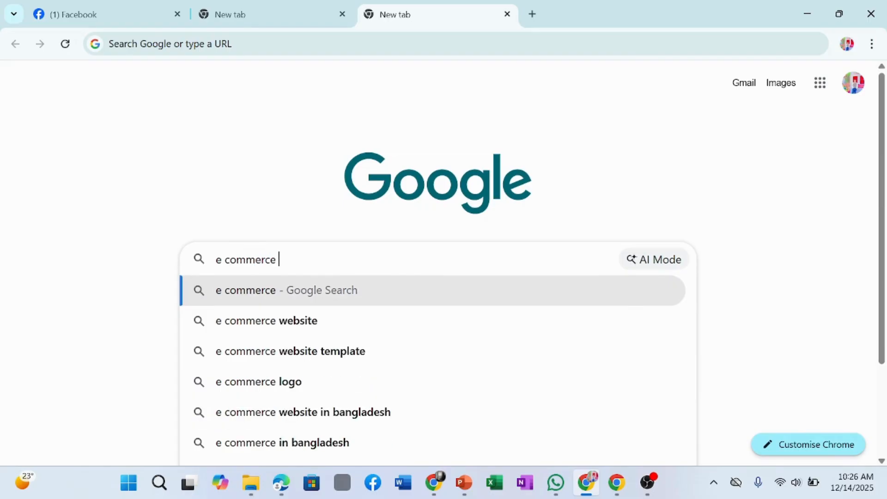
pyautogui.write('blakkund')
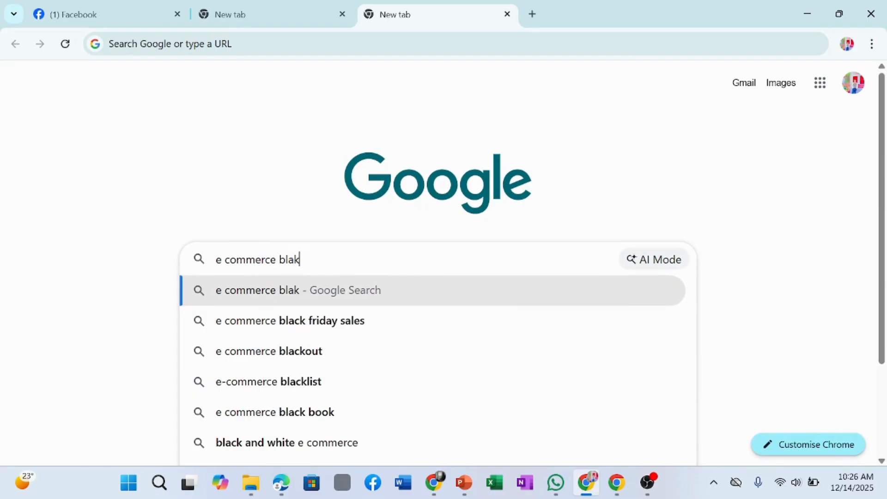
pyautogui.press('Return')
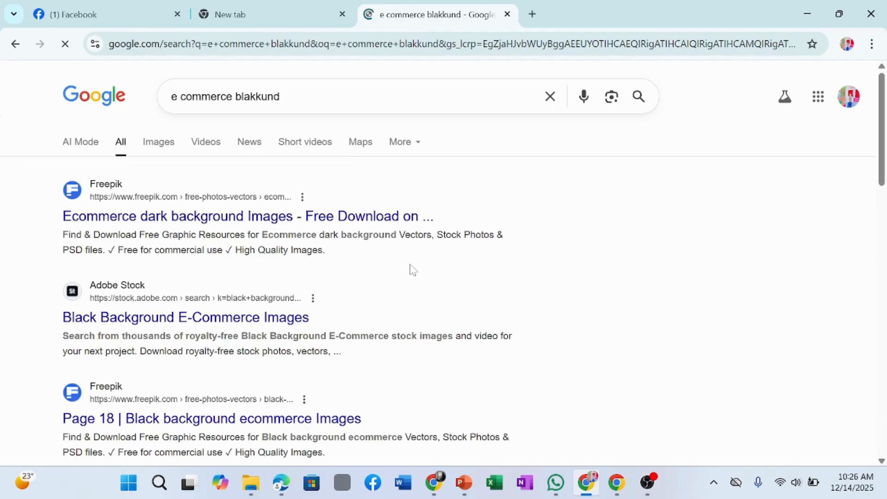
# Step: Browse the Google image results for "e commerce blakkund" for a suitable e-commerce background
pyautogui.click(172, 147)
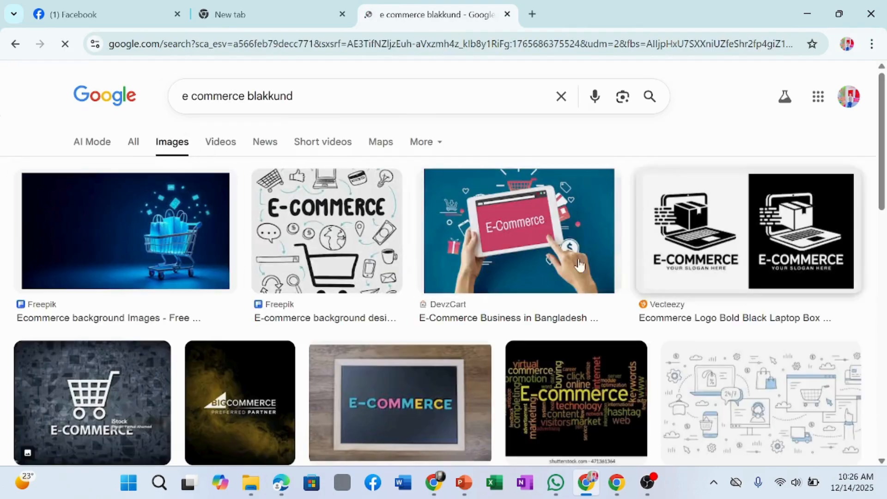
pyautogui.scroll(-5, 487, 267)
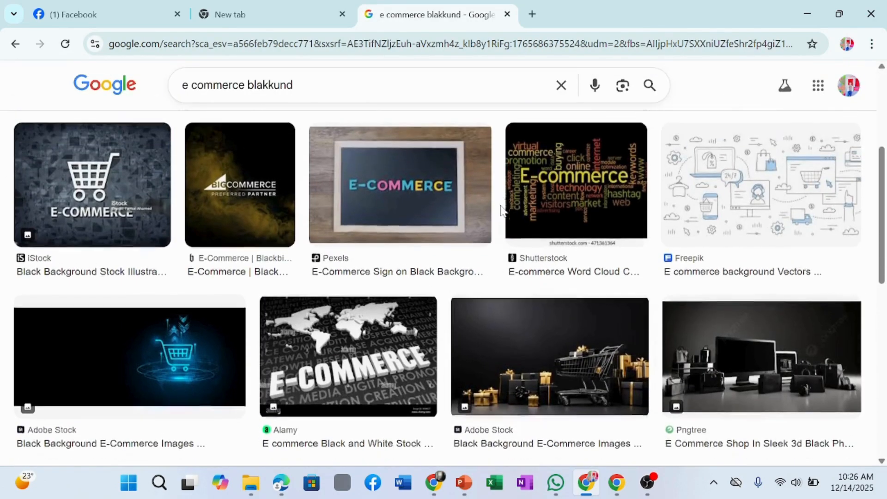
pyautogui.scroll(-10, 508, 236)
pyautogui.scroll(15, 511, 234)
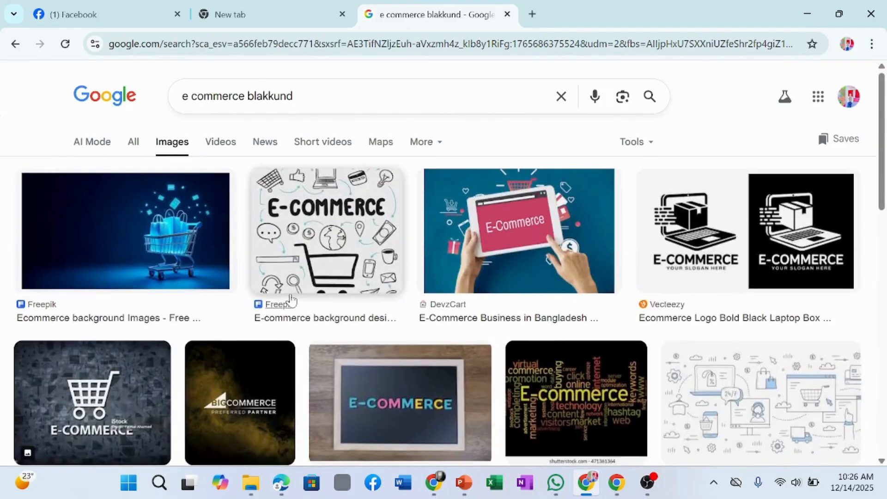
pyautogui.click(293, 96)
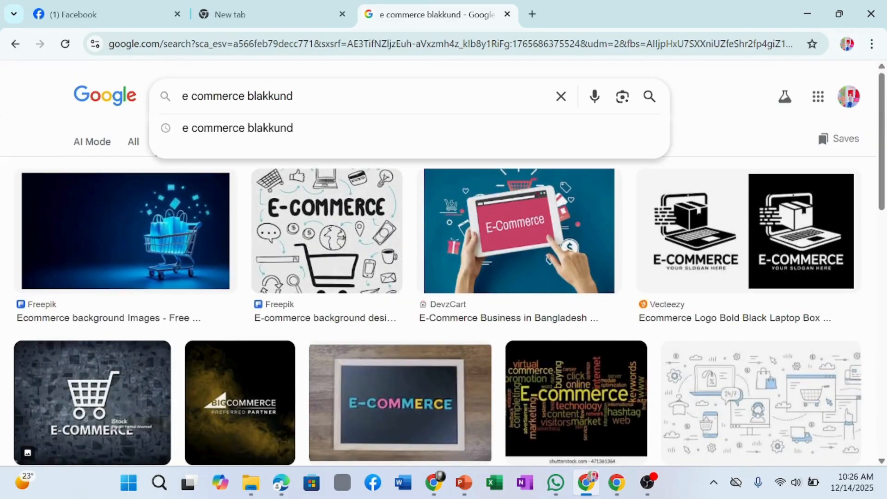
pyautogui.write('w')
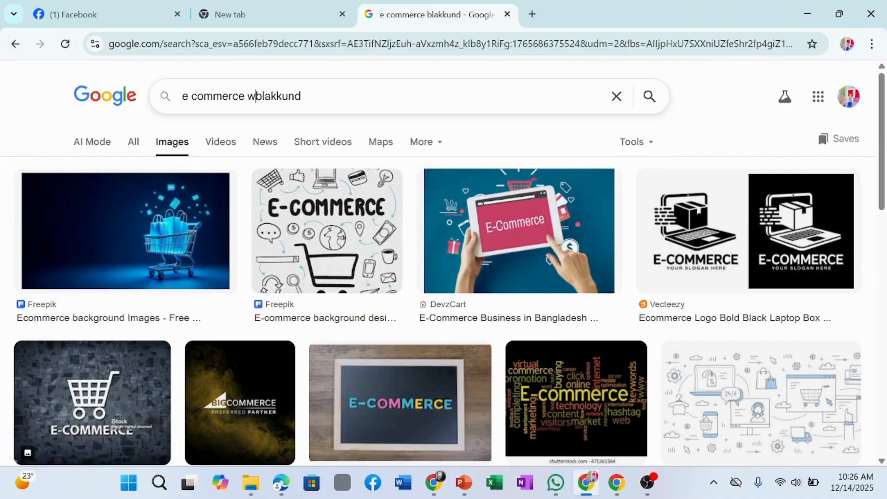
# Step: Switch to the YouTube results for "facebook marketing" in the other Chrome window and examine the e-commerce website video thumbnails
pyautogui.click(437, 485)
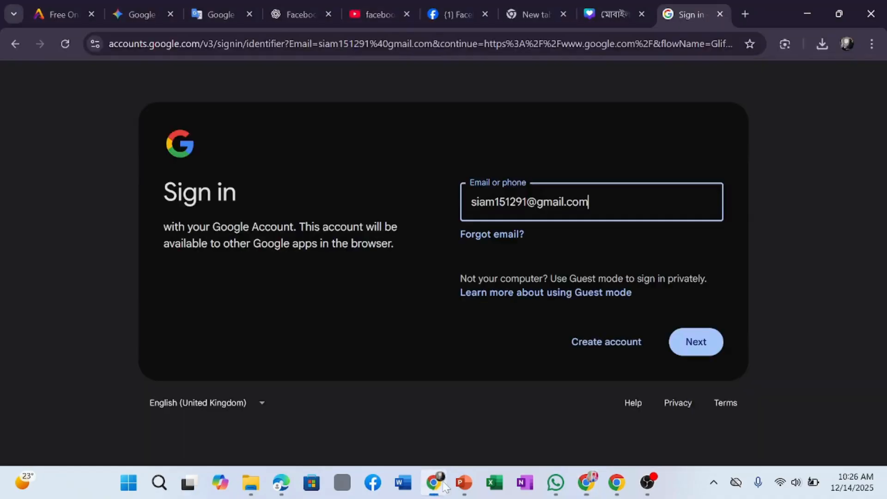
pyautogui.click(372, 14)
pyautogui.scroll(10, 758, 342)
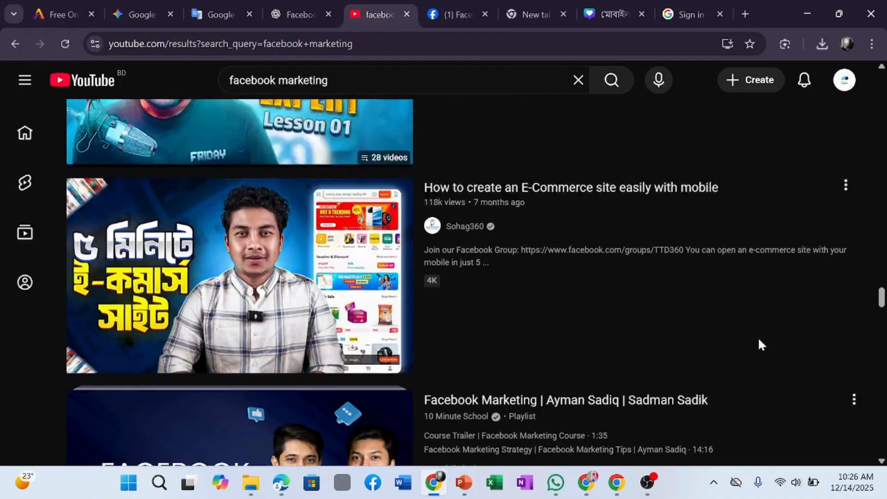
pyautogui.scroll(-7, 763, 343)
pyautogui.scroll(5, 769, 341)
pyautogui.scroll(3, 773, 336)
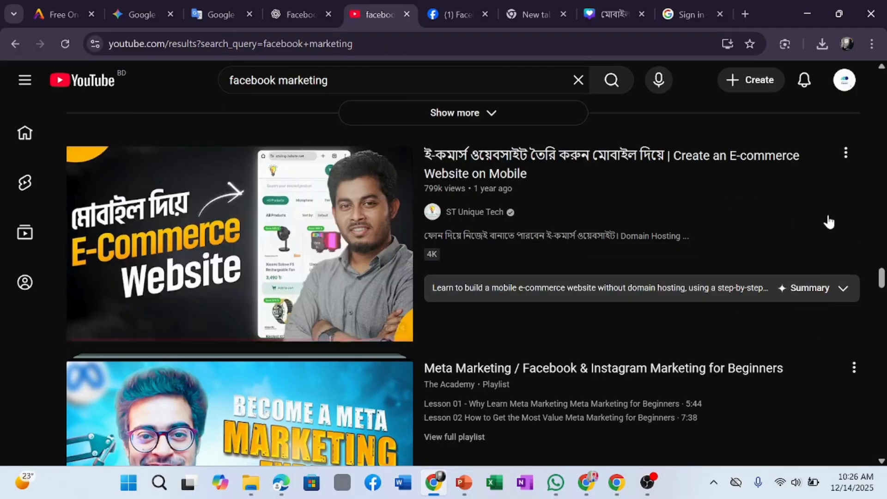
# Step: Return to the Canva thumbnail design and remove the man's cut-out, leaving only the blue gradient background
pyautogui.click(714, 3)
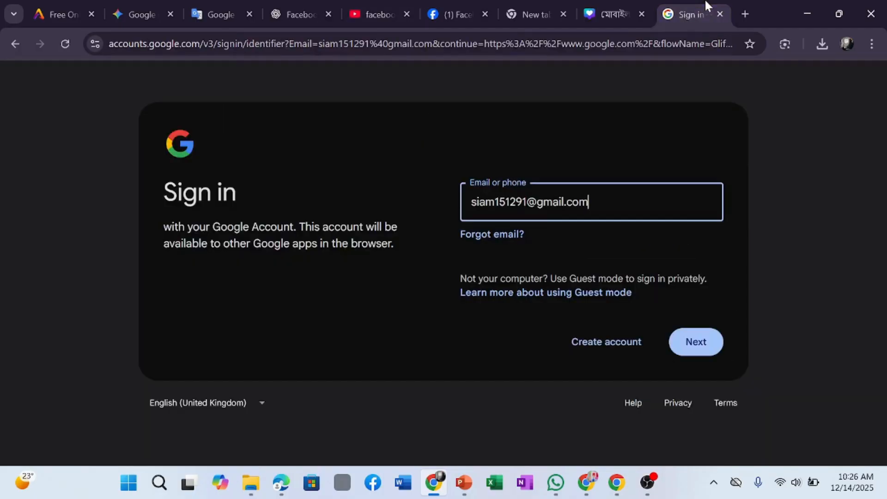
pyautogui.click(635, 3)
pyautogui.moveTo(688, 307); pyautogui.dragTo(76, 228)
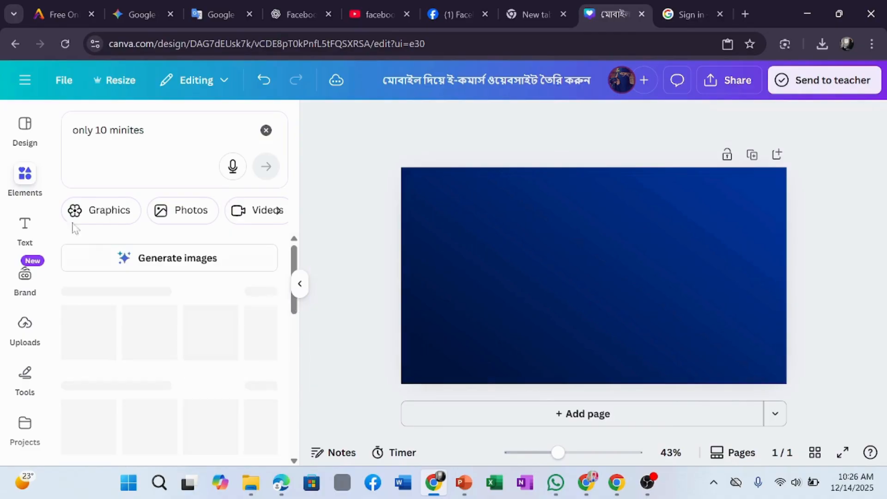
# Step: Look through the uploaded images for a picture that suits the thumbnail
pyautogui.click(21, 125)
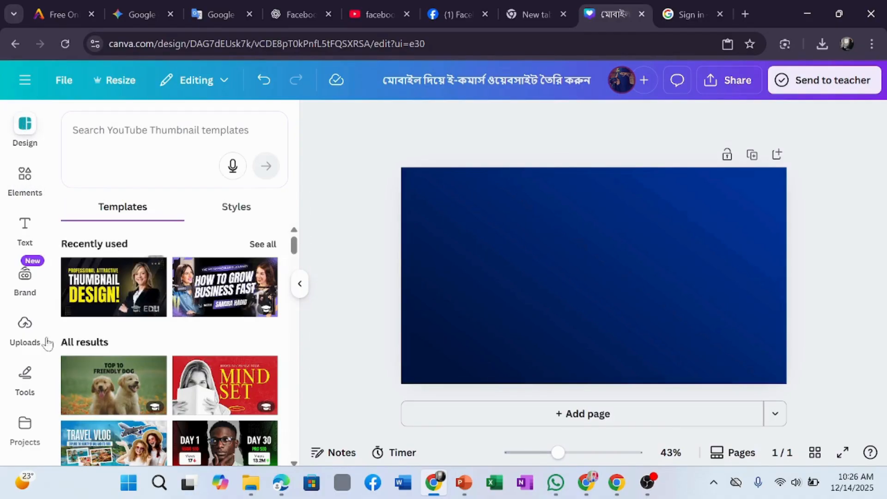
pyautogui.click(29, 341)
pyautogui.scroll(-10, 223, 343)
pyautogui.scroll(-5, 223, 343)
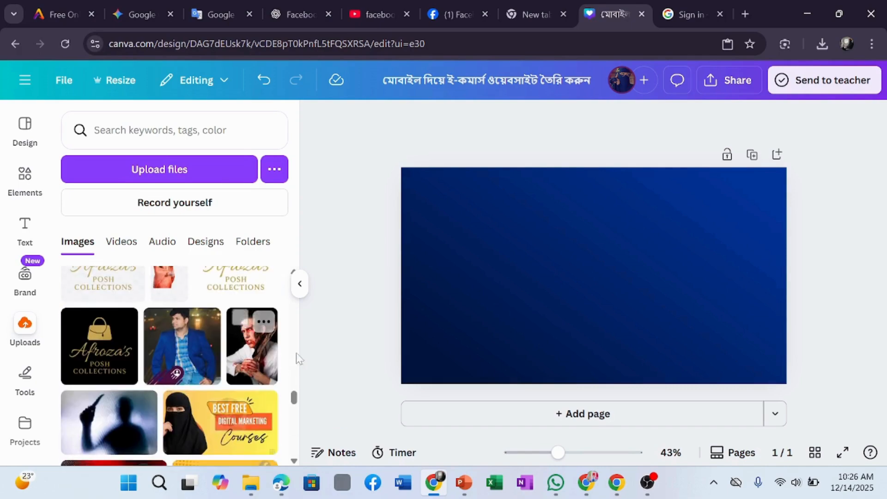
pyautogui.scroll(5, 240, 364)
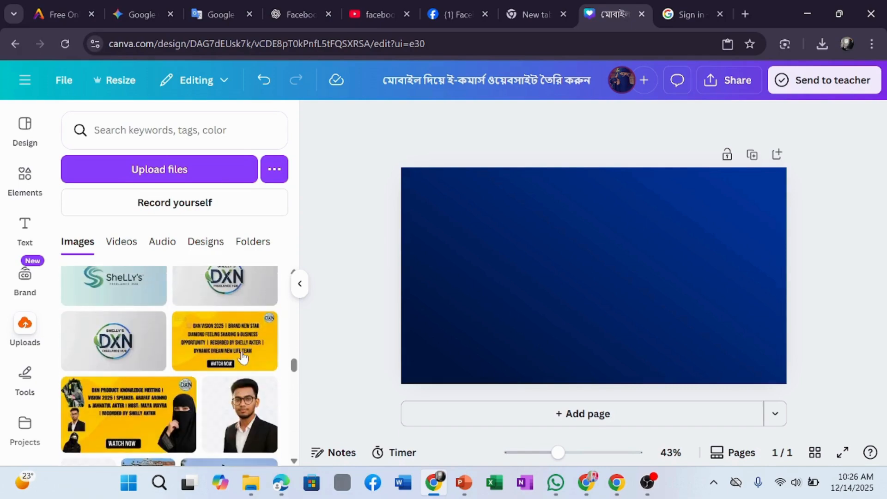
pyautogui.scroll(10, 245, 358)
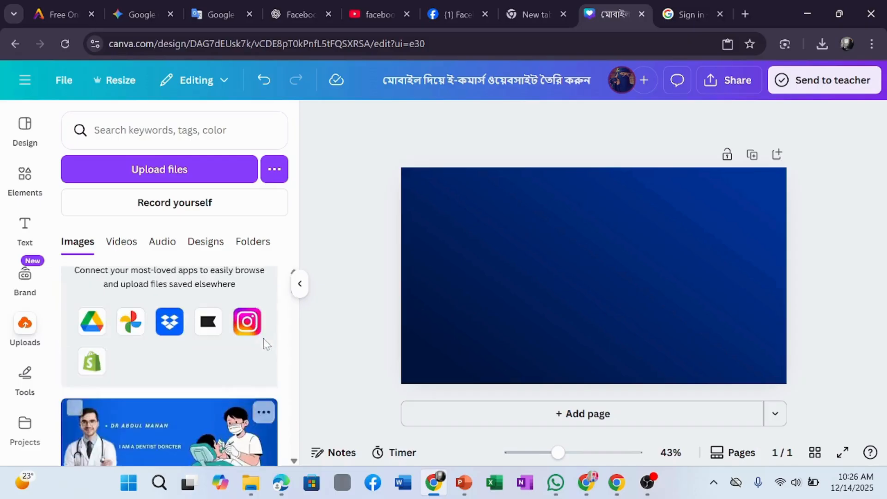
# Step: Search the Canva elements for "e commerce mobile"
pyautogui.click(25, 174)
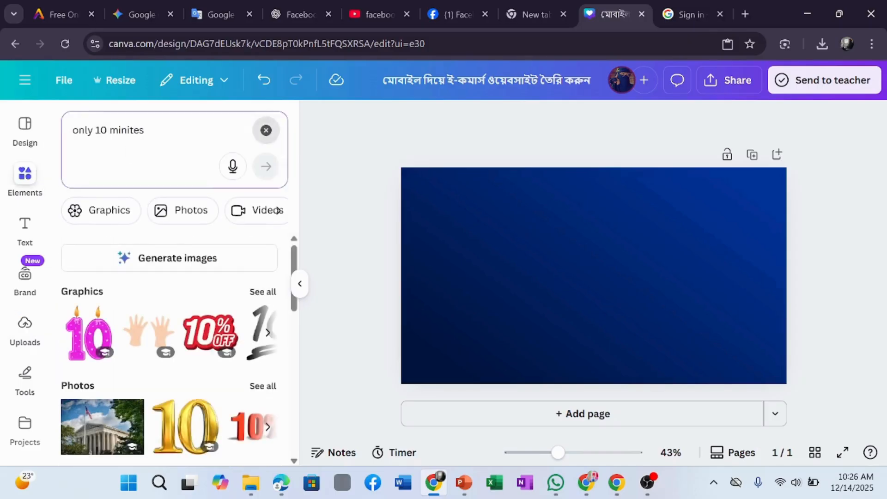
pyautogui.click(266, 131)
pyautogui.write('e')
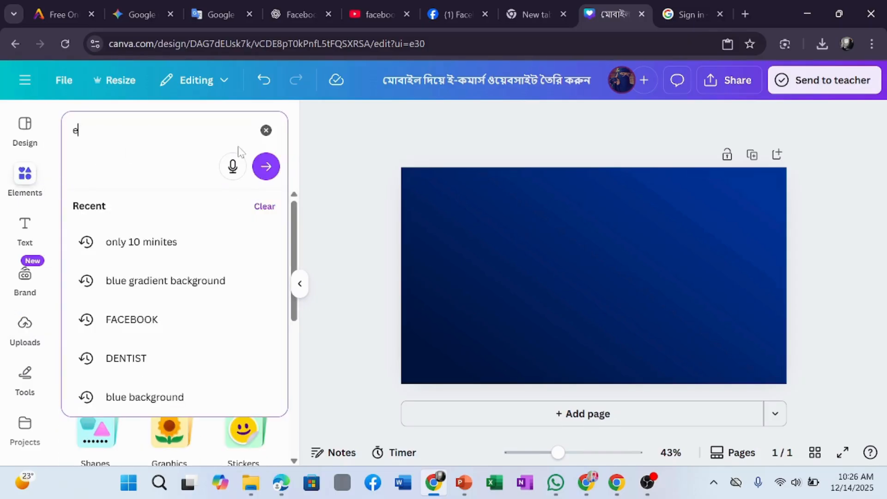
pyautogui.write('dcommerce mobile')
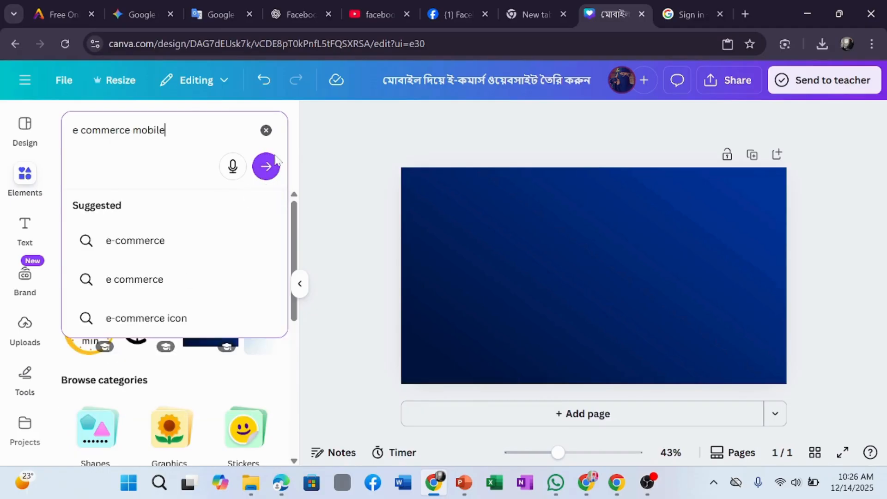
pyautogui.click(276, 161)
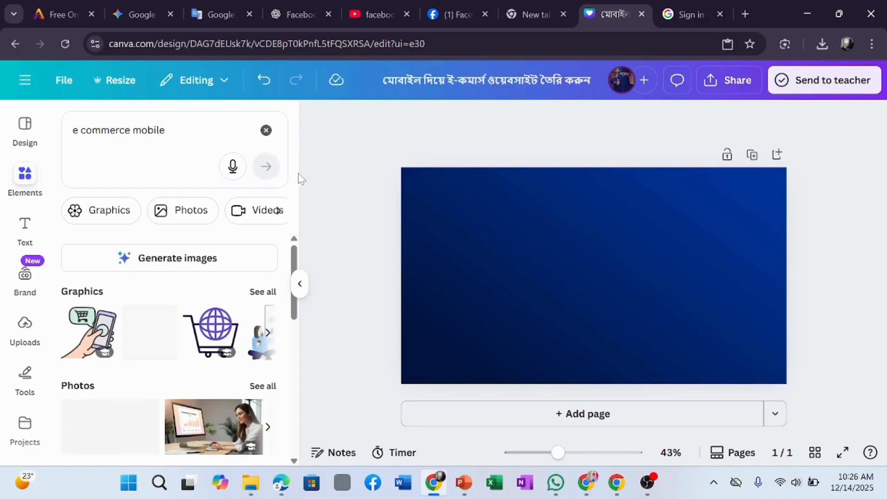
# Step: Add the tilted shopping phone graphic with the blue robot head to the thumbnail and move it to the right side
pyautogui.click(268, 333)
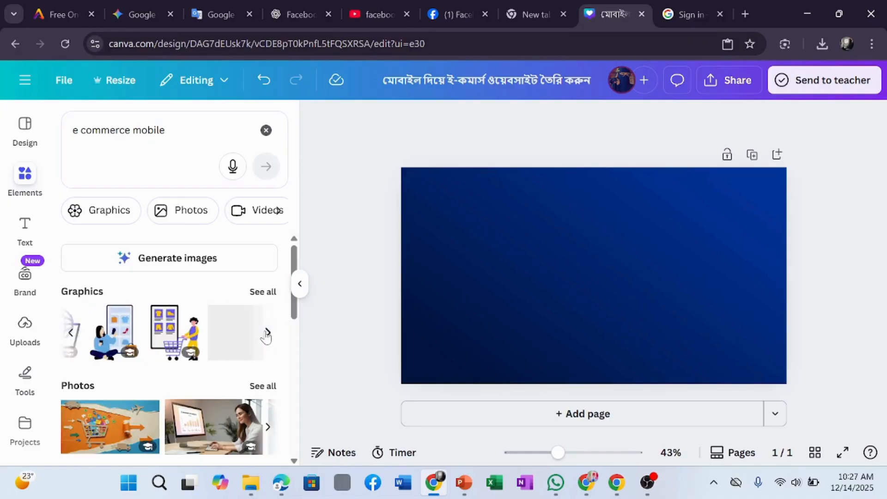
pyautogui.click(266, 333)
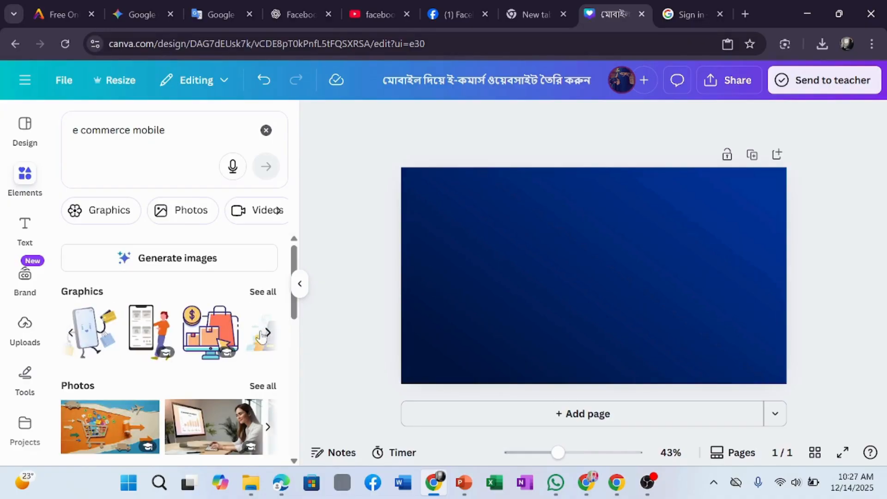
pyautogui.click(262, 334)
pyautogui.click(261, 334)
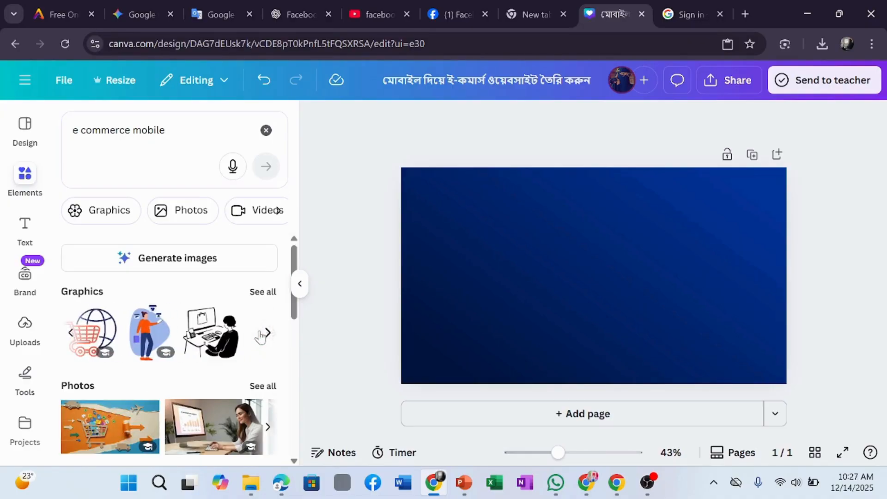
pyautogui.click(261, 293)
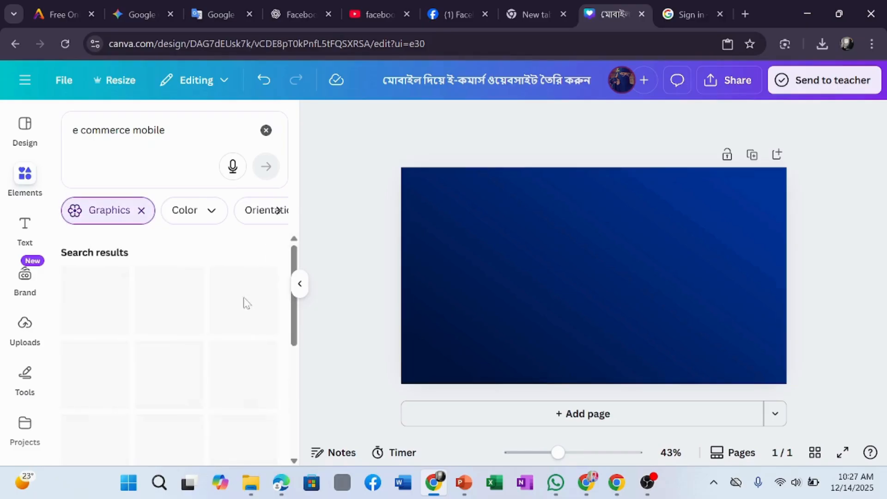
pyautogui.scroll(-2, 249, 298)
pyautogui.scroll(3, 250, 298)
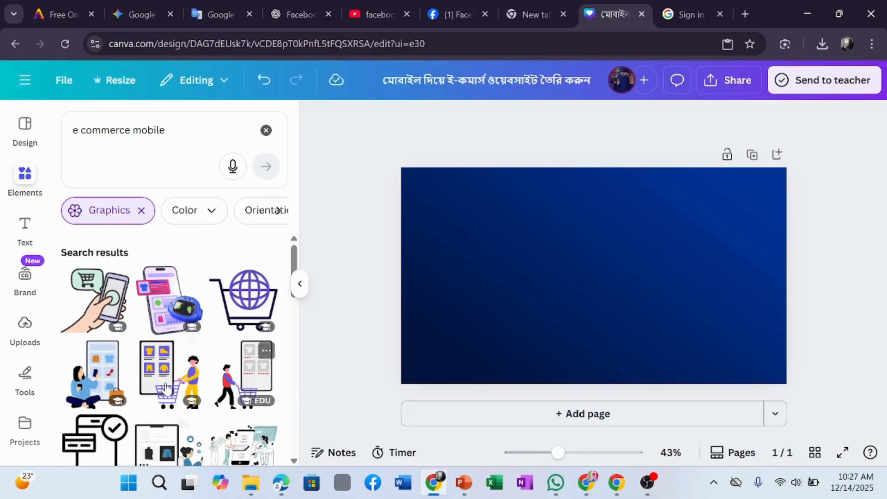
pyautogui.click(165, 311)
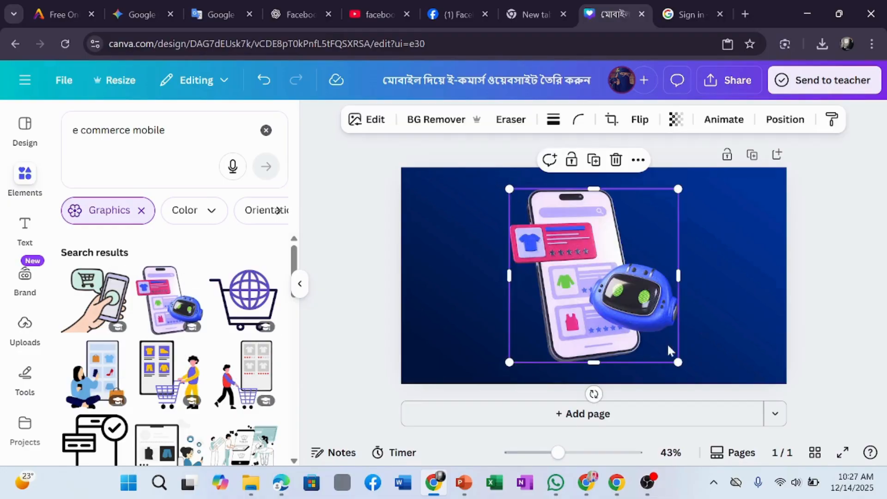
pyautogui.moveTo(688, 317); pyautogui.dragTo(748, 318)
pyautogui.doubleClick(751, 319)
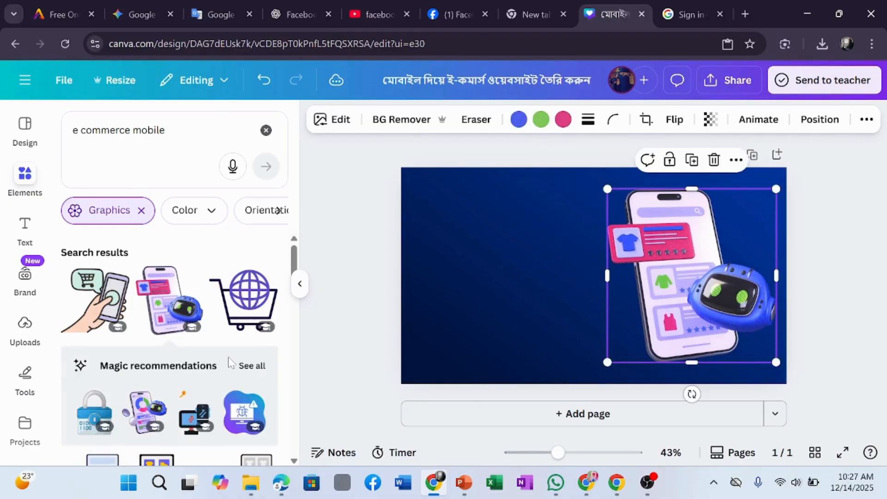
# Step: Try the uploaded cut-out of the man in glasses and a black suit over the phone graphic, and delete it
pyautogui.click(29, 323)
pyautogui.scroll(-15, 220, 319)
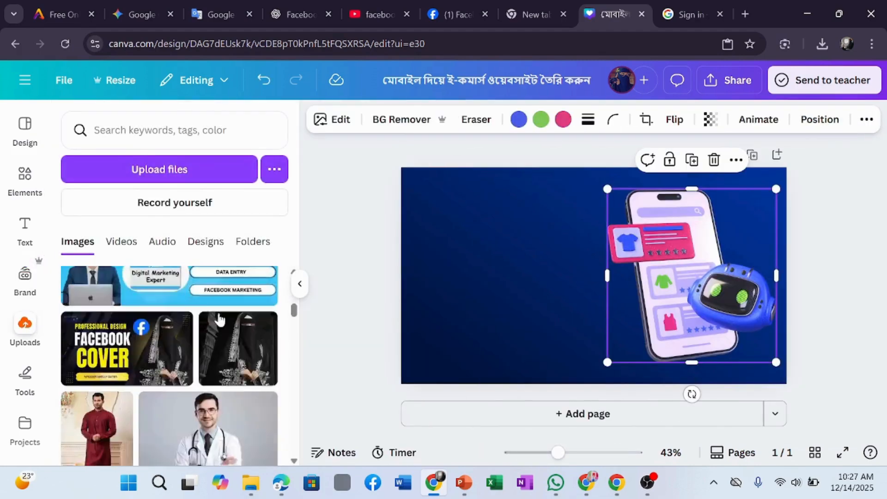
pyautogui.click(235, 421)
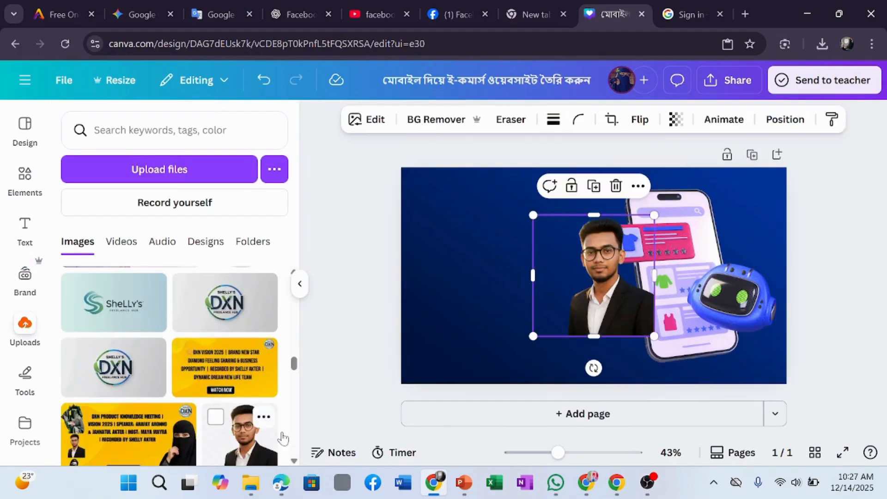
pyautogui.moveTo(611, 306); pyautogui.dragTo(735, 255)
pyautogui.press('Delete')
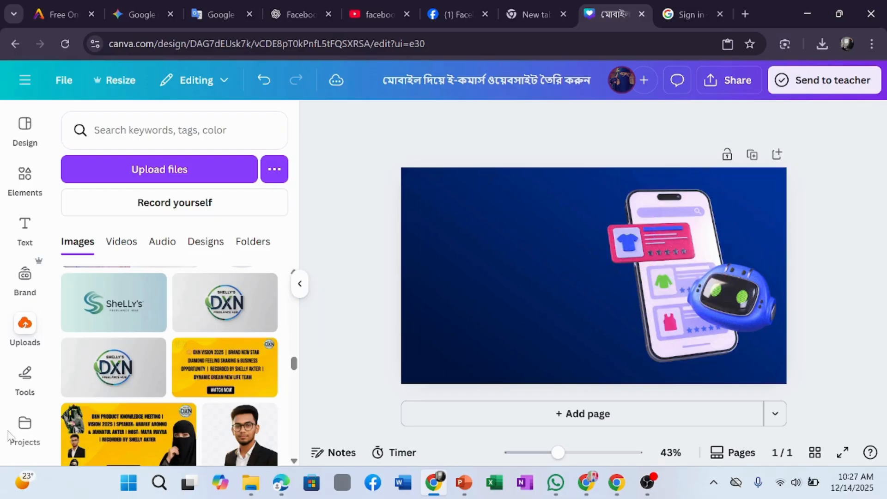
# Step: Add the uploaded photo of the woman in a black niqab, remove its background and fit it in the thumbnail's bottom-right corner
pyautogui.scroll(10, 133, 379)
pyautogui.scroll(10, 133, 379)
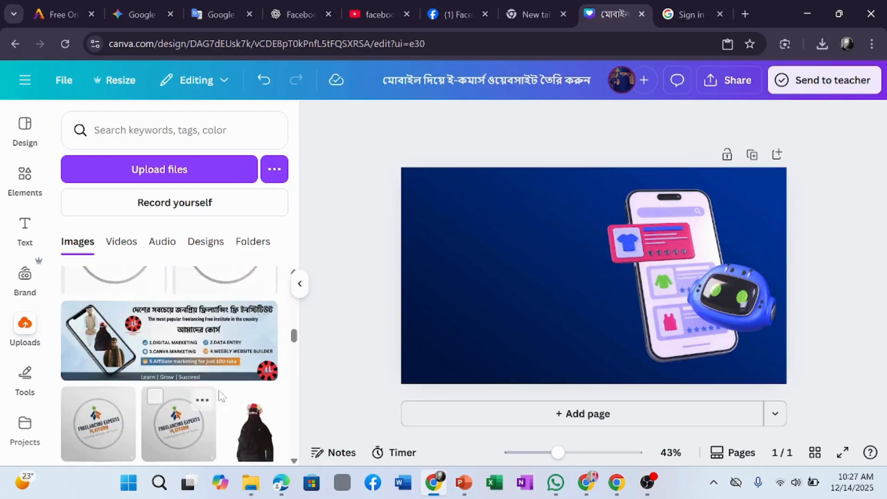
pyautogui.scroll(3, 222, 391)
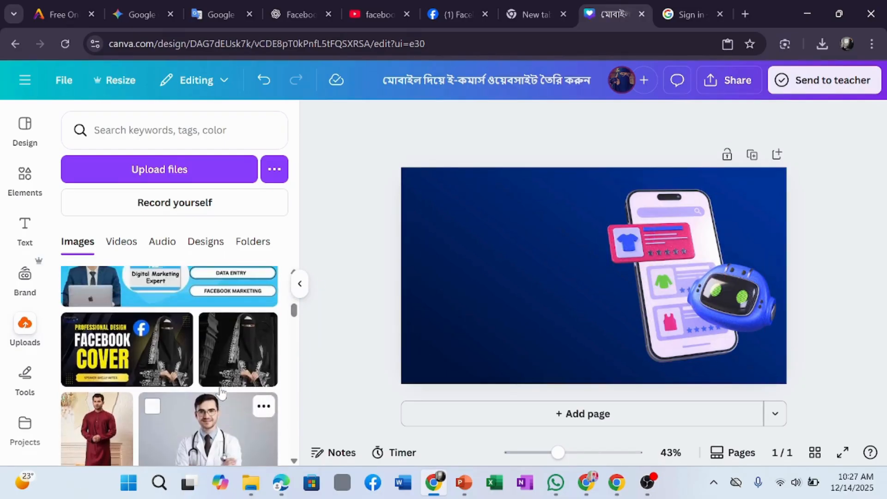
pyautogui.click(237, 379)
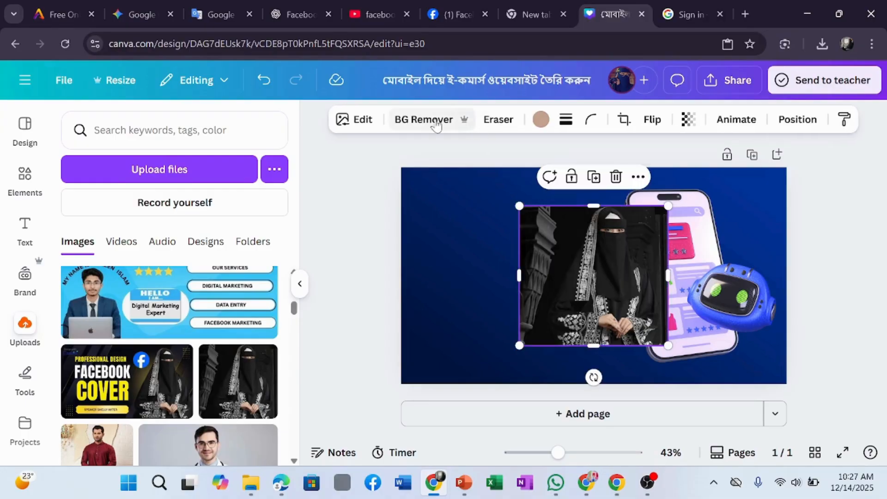
pyautogui.moveTo(618, 335); pyautogui.dragTo(719, 407)
pyautogui.moveTo(739, 305); pyautogui.dragTo(726, 296)
pyautogui.click(877, 314)
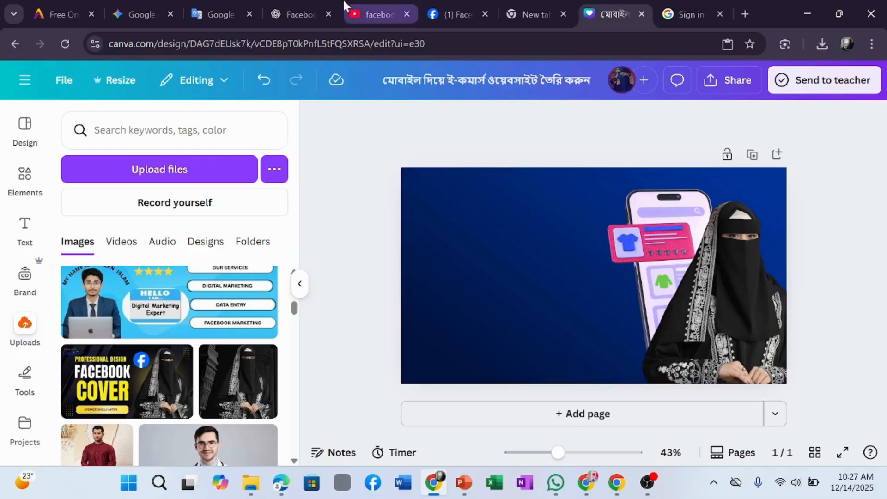
# Step: Switch to Google Translate and copy the Bengali title মোবাইল দিয়ে ই-কমার্স ওয়েবসাইট তৈরি করুন
pyautogui.click(367, 5)
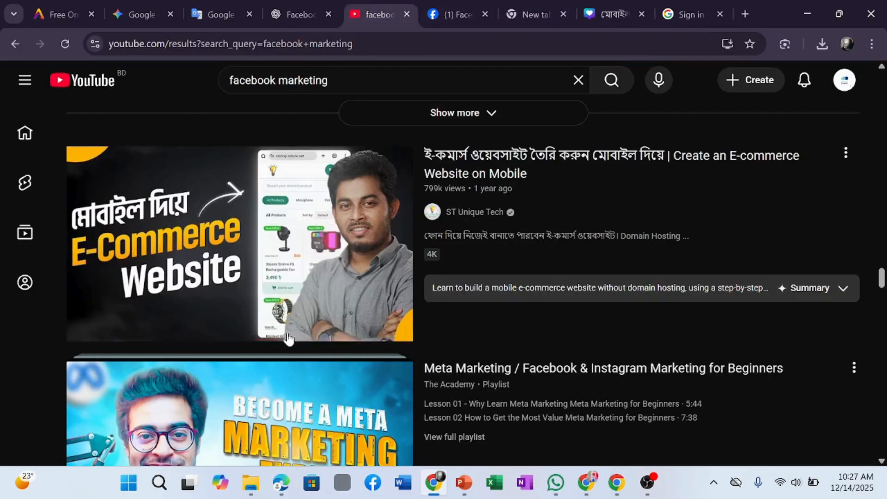
pyautogui.click(576, 7)
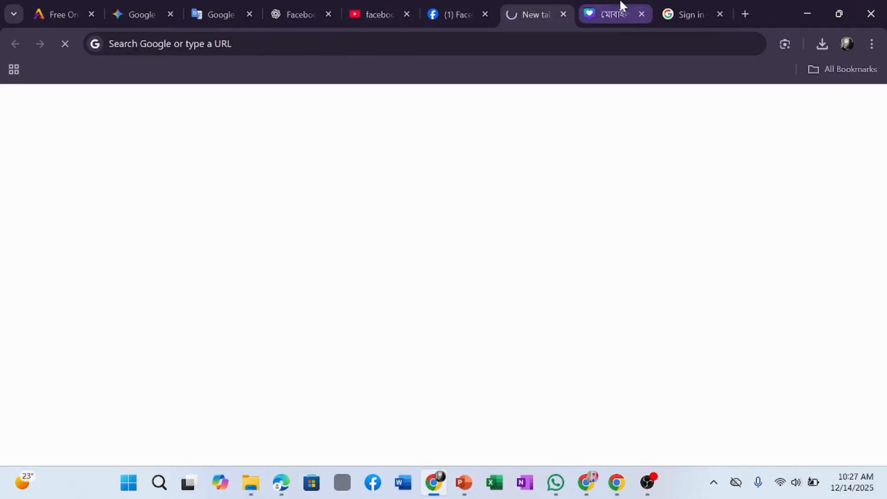
pyautogui.click(617, 10)
pyautogui.click(221, 14)
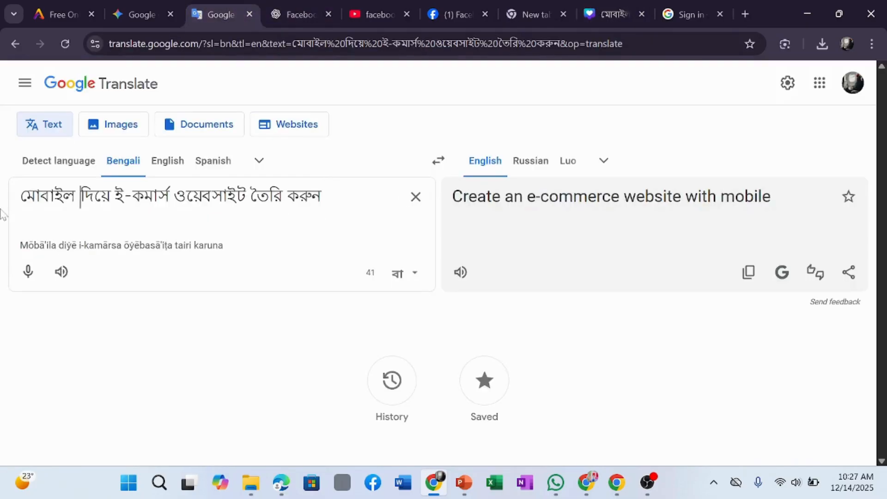
pyautogui.moveTo(80, 198); pyautogui.dragTo(363, 222)
pyautogui.rightClick(266, 199)
pyautogui.click(293, 202)
# Step: Return to Canva and paste the copied Bengali title onto the thumbnail as a text element
pyautogui.click(590, 16)
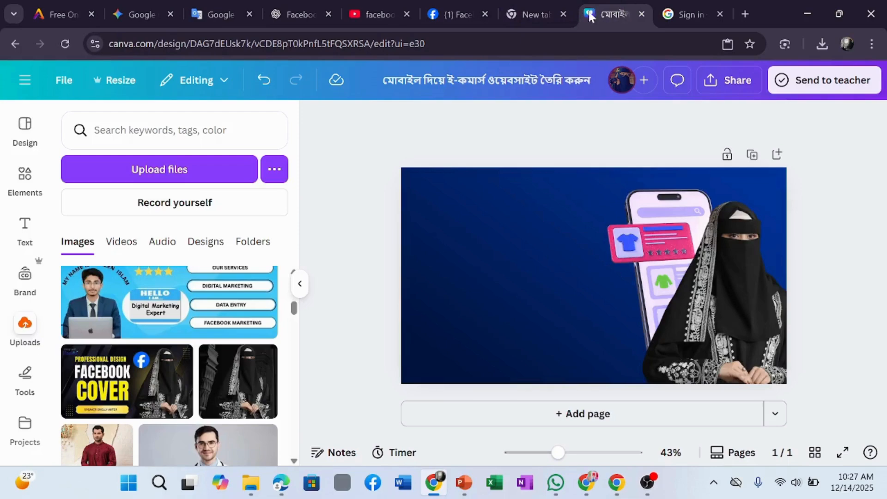
pyautogui.click(481, 224)
pyautogui.rightClick(481, 223)
pyautogui.click(532, 138)
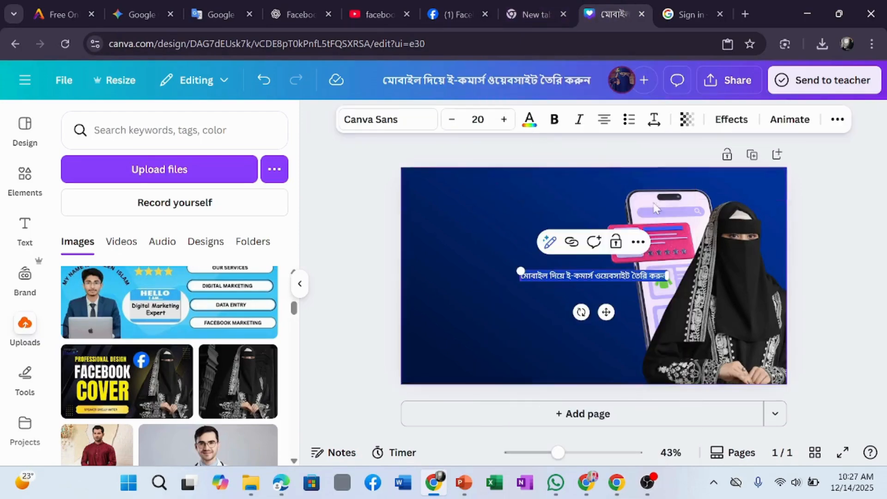
# Step: Set the pasted Bengali title to font size 24 and make it bold
pyautogui.click(505, 120)
pyautogui.click(505, 121)
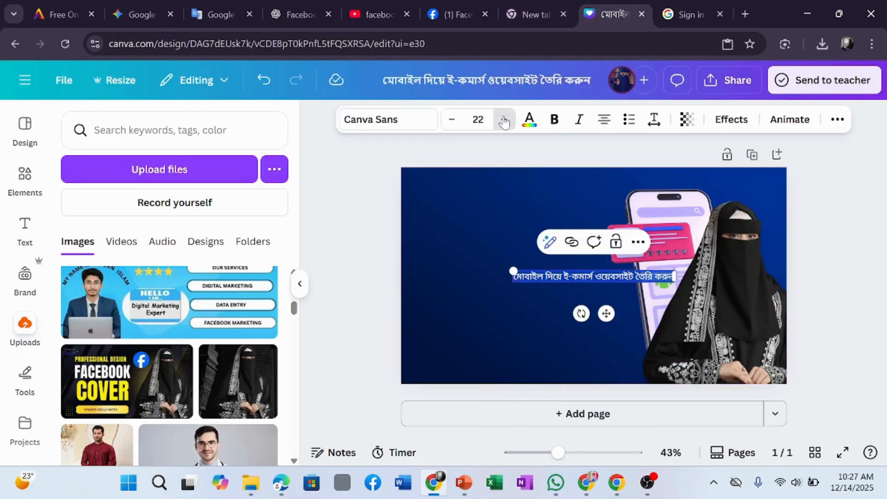
pyautogui.click(504, 120)
pyautogui.click(504, 121)
pyautogui.click(555, 122)
pyautogui.click(530, 121)
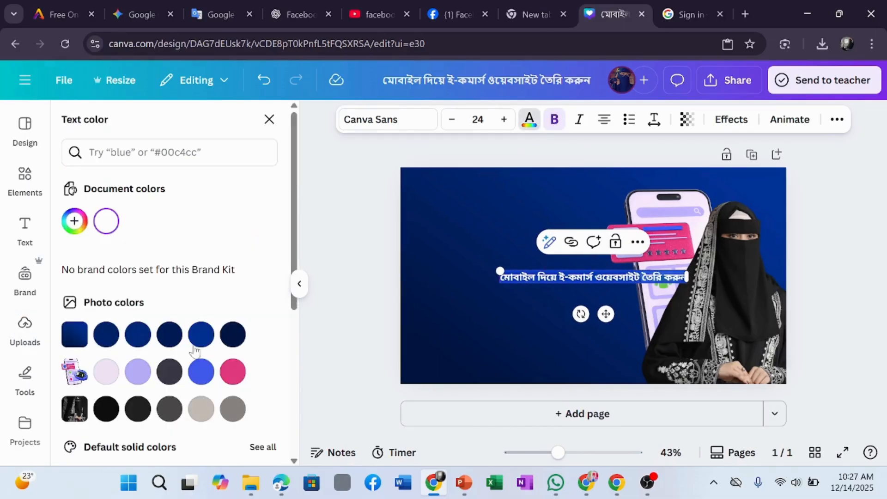
pyautogui.click(270, 119)
pyautogui.click(279, 207)
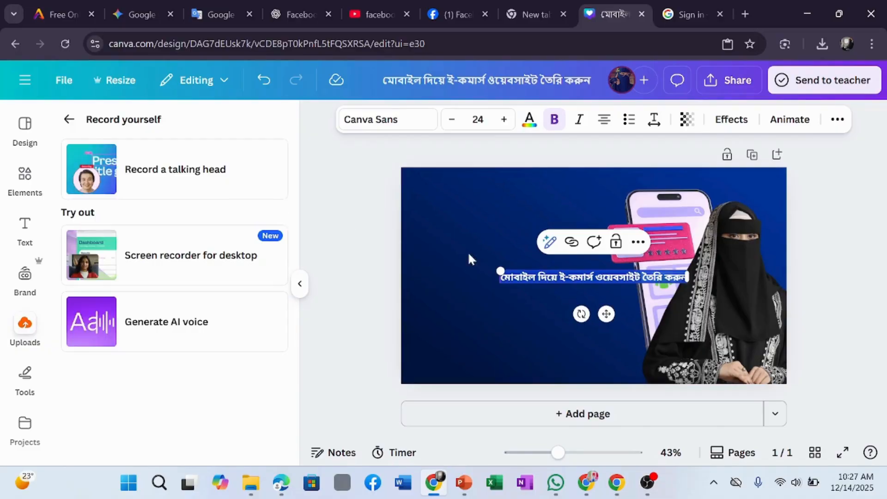
# Step: Move the Bengali title to the empty left half of the thumbnail, beside the phone graphic
pyautogui.click(318, 223)
pyautogui.moveTo(551, 277); pyautogui.dragTo(528, 262)
pyautogui.click(490, 241)
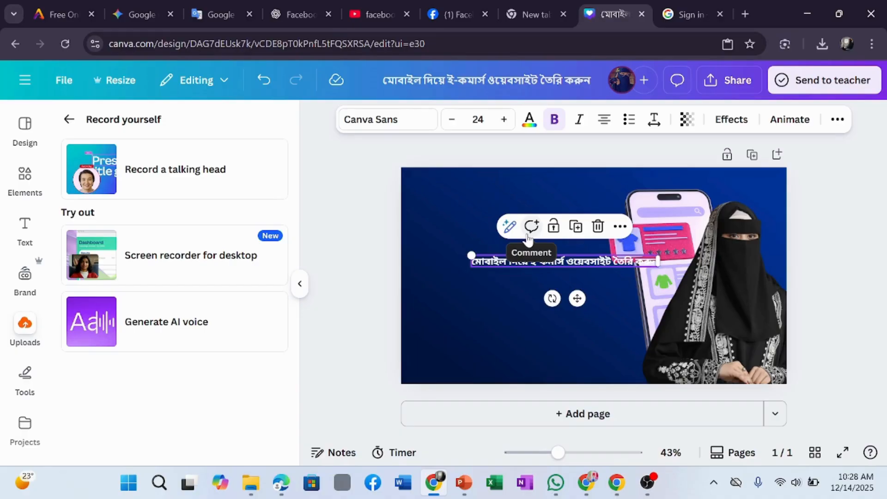
pyautogui.click(519, 262)
pyautogui.moveTo(518, 261); pyautogui.dragTo(506, 245)
pyautogui.click(485, 248)
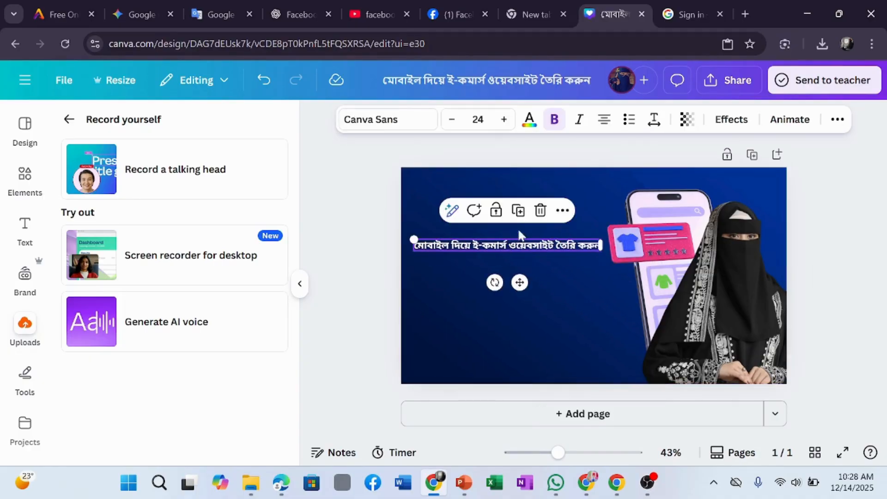
# Step: Enlarge the Bengali title to font size 37 and move it slightly up in the thumbnail's left half
pyautogui.click(503, 122)
pyautogui.click(502, 122)
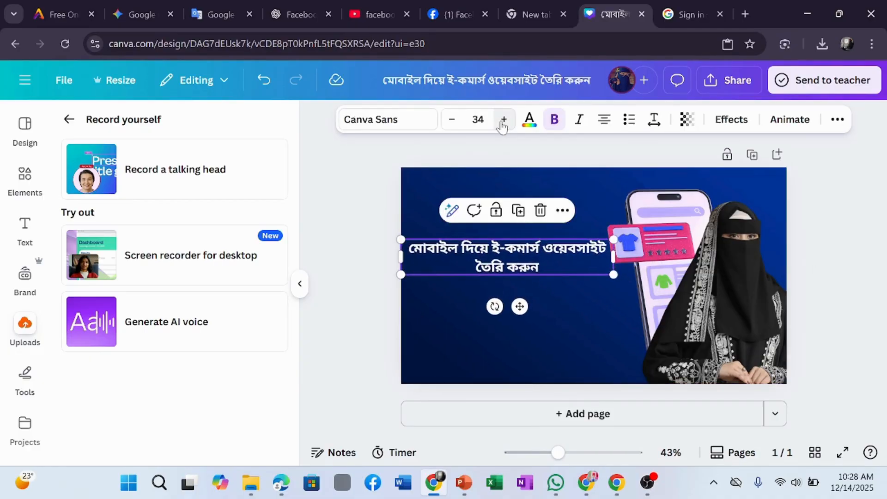
pyautogui.click(503, 120)
pyautogui.click(503, 120)
pyautogui.click(503, 120)
pyautogui.click(886, 308)
pyautogui.moveTo(532, 255); pyautogui.dragTo(527, 240)
pyautogui.click(527, 240)
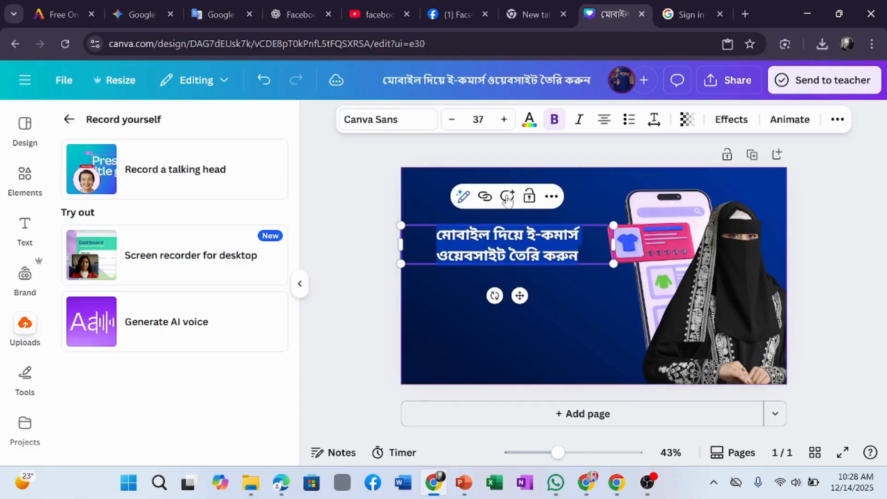
# Step: Try the black-grey and the blue-purple gradient on the Bengali title, and return its text colour to white
pyautogui.click(530, 124)
pyautogui.scroll(-5, 176, 286)
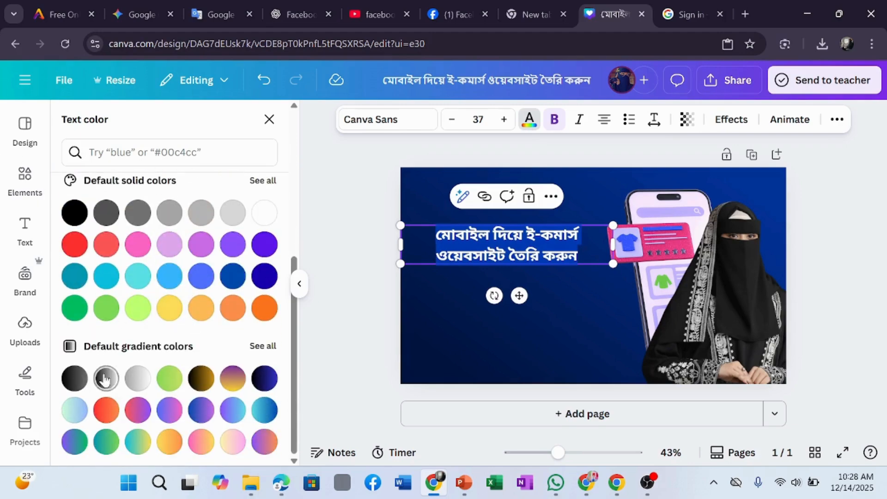
pyautogui.click(74, 378)
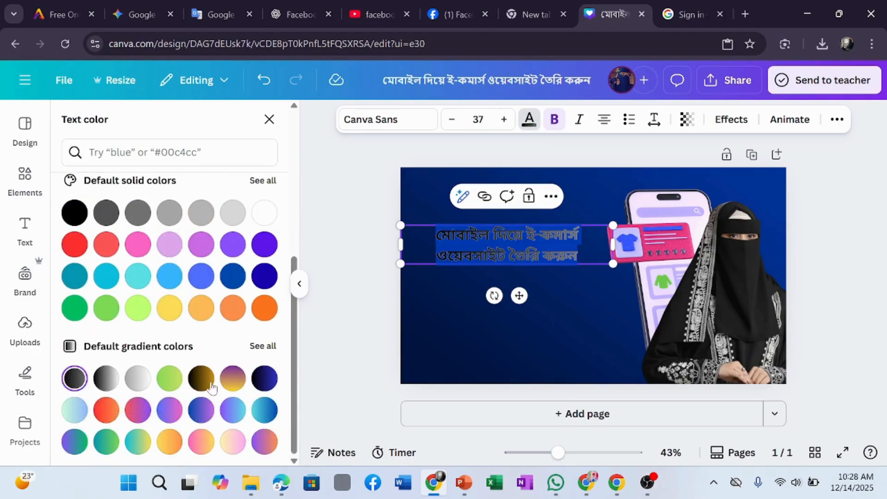
pyautogui.click(199, 412)
pyautogui.click(838, 326)
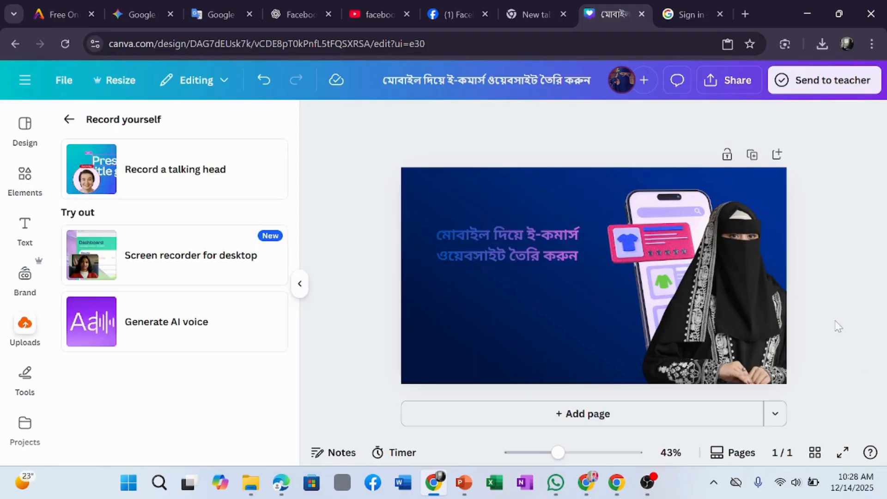
pyautogui.doubleClick(549, 244)
pyautogui.click(529, 121)
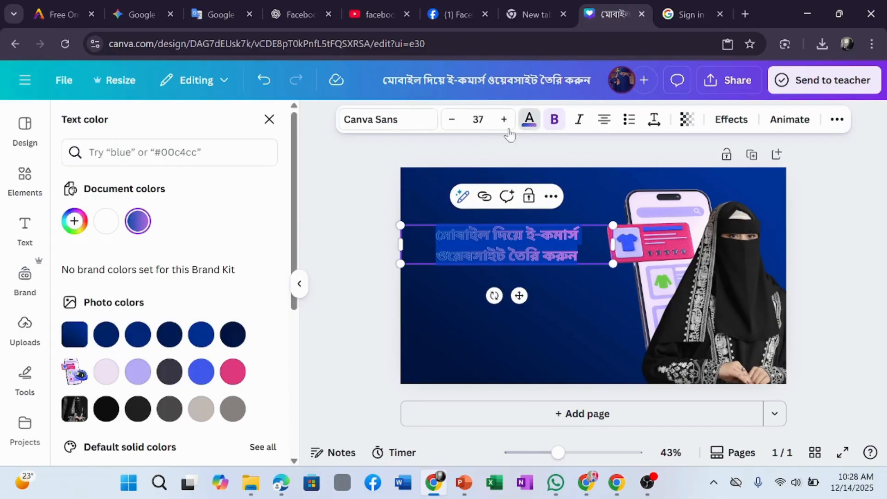
pyautogui.click(101, 232)
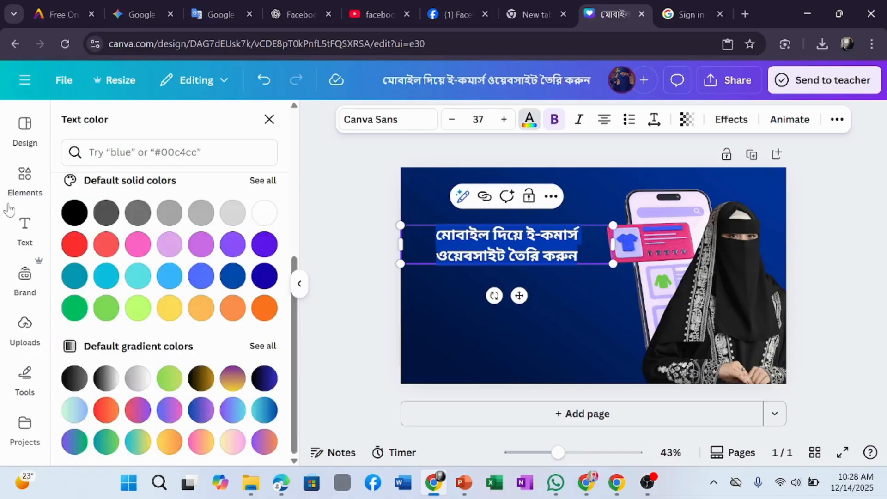
# Step: Apply the Neon text effect to the Bengali title
pyautogui.click(26, 185)
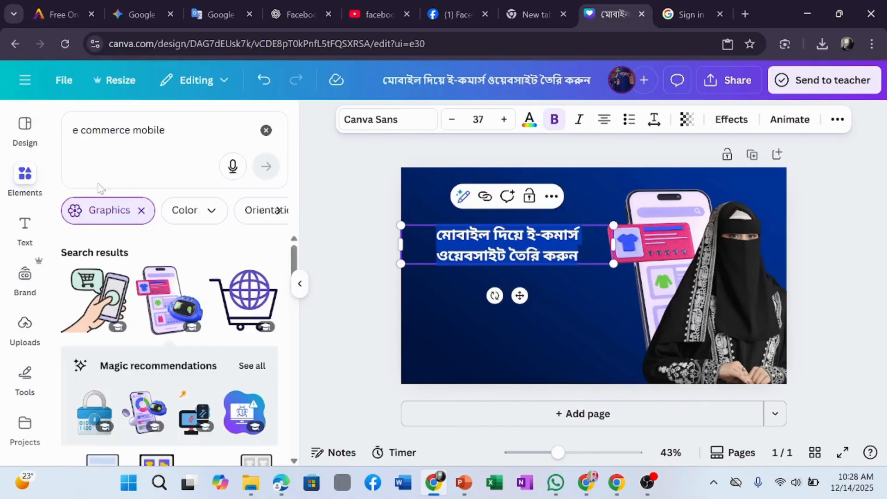
pyautogui.click(731, 119)
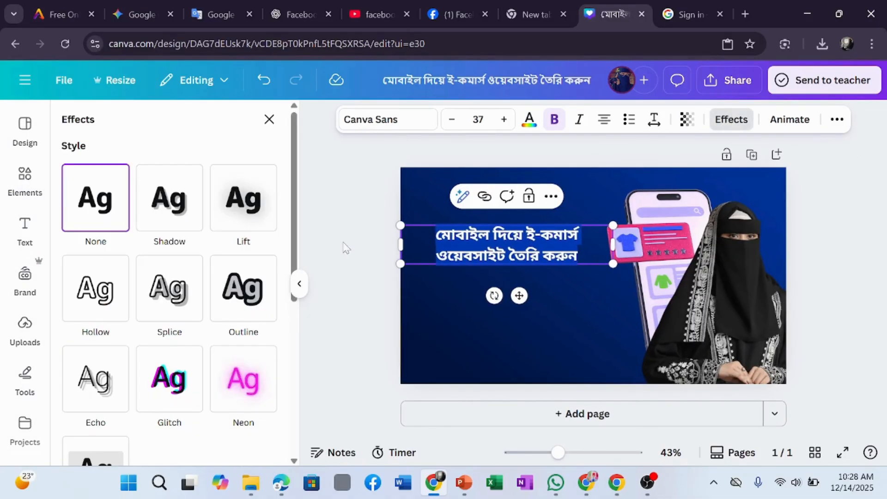
pyautogui.click(240, 199)
pyautogui.click(249, 453)
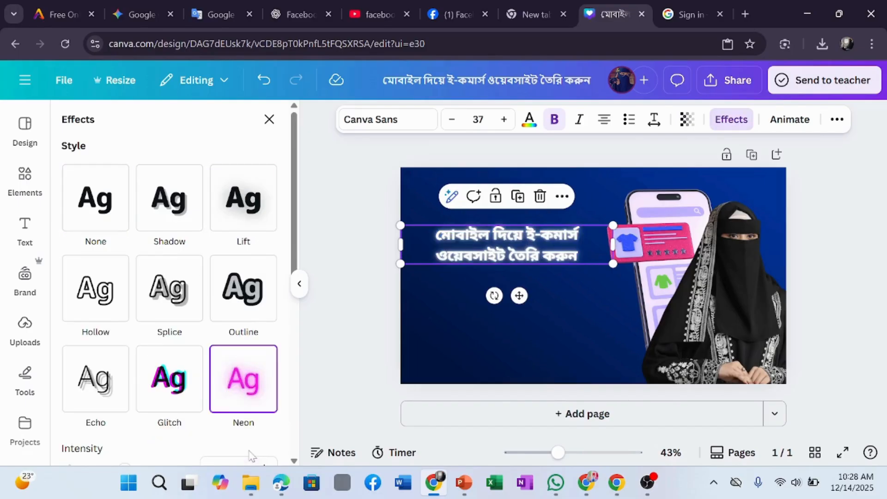
pyautogui.click(884, 290)
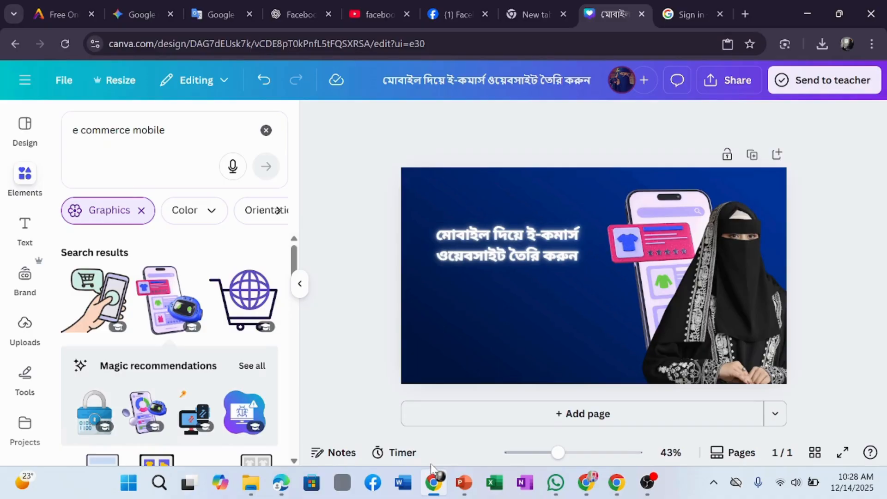
# Step: Enlarge the neon title to font size 52 and move it slightly up beside the phone graphic
pyautogui.click(446, 259)
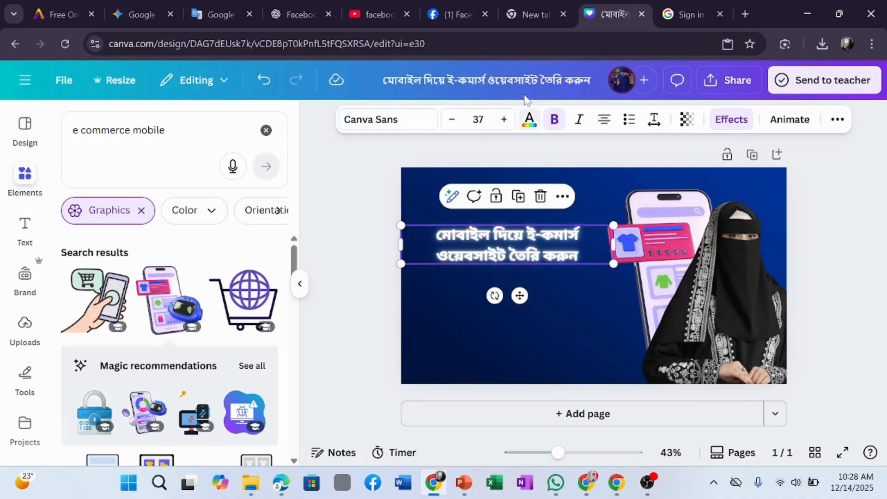
pyautogui.click(505, 119)
pyautogui.click(505, 120)
pyautogui.click(504, 120)
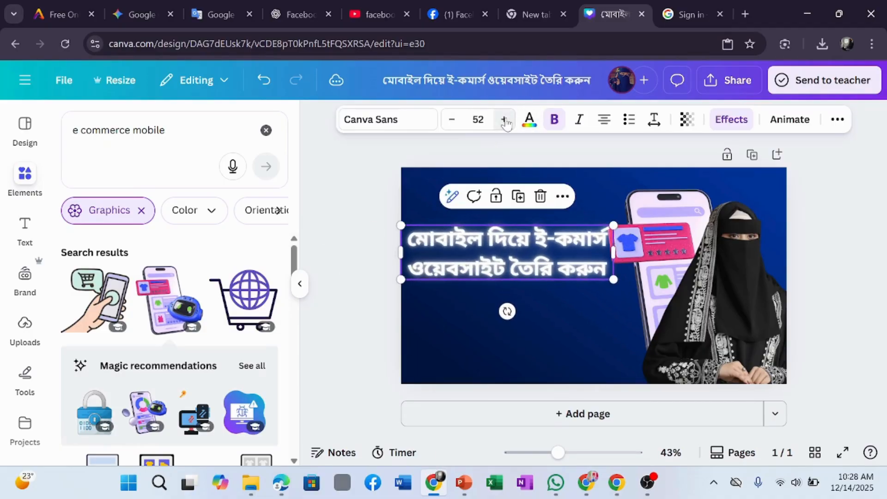
pyautogui.click(825, 327)
pyautogui.moveTo(514, 256); pyautogui.dragTo(513, 247)
pyautogui.doubleClick(514, 226)
pyautogui.click(509, 261)
pyautogui.click(505, 163)
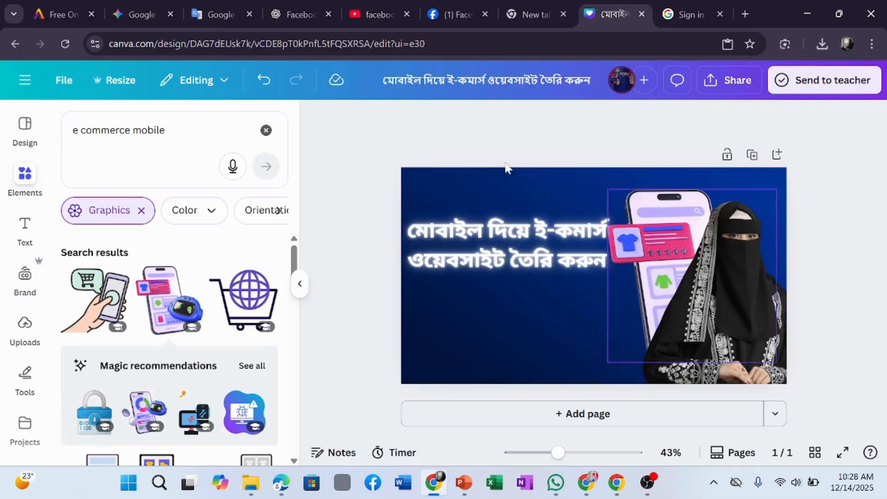
# Step: Reduce the title's font size slightly and move the phone graphic down past the thumbnail's bottom edge, behind the woman
pyautogui.click(475, 226)
pyautogui.click(452, 119)
pyautogui.moveTo(726, 208); pyautogui.dragTo(732, 342)
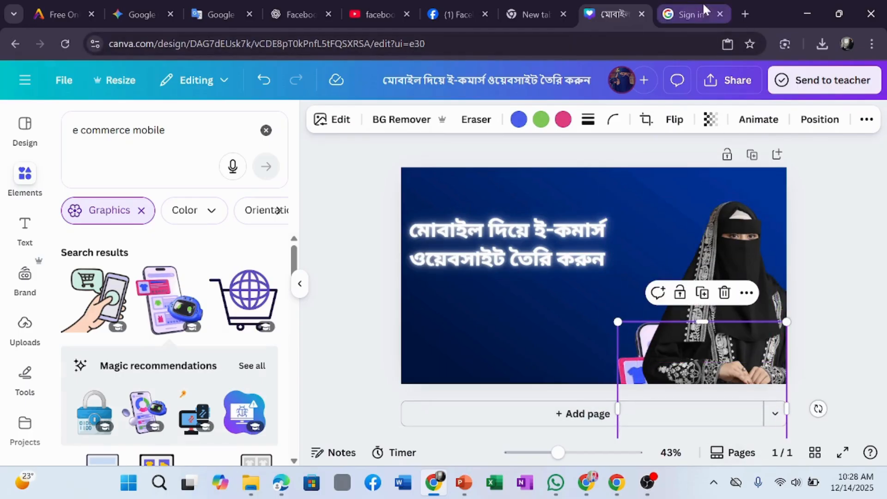
# Step: Switch to the Google Images window and search for "e commerce mobile"
pyautogui.moveTo(586, 483)
pyautogui.click(586, 416)
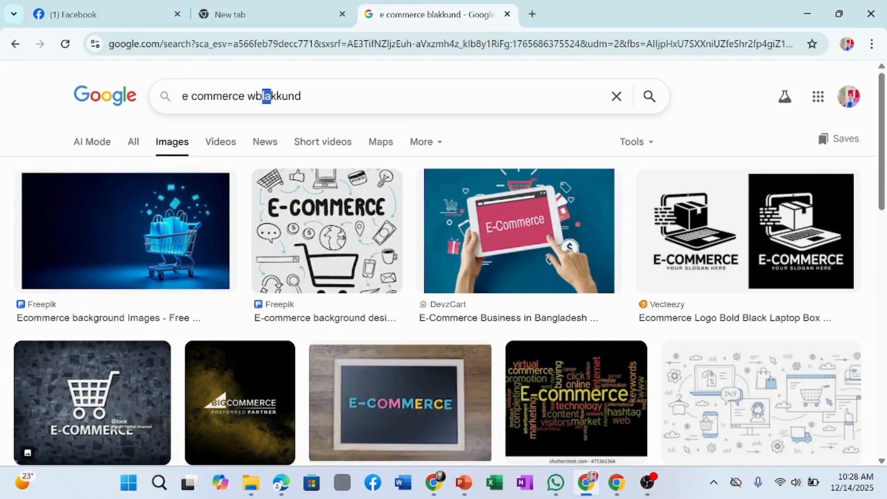
pyautogui.write('mobile')
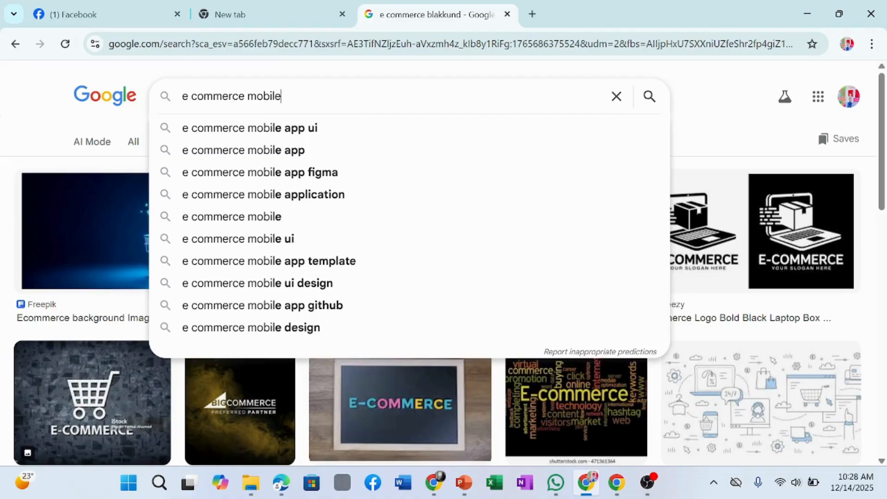
pyautogui.press('Return')
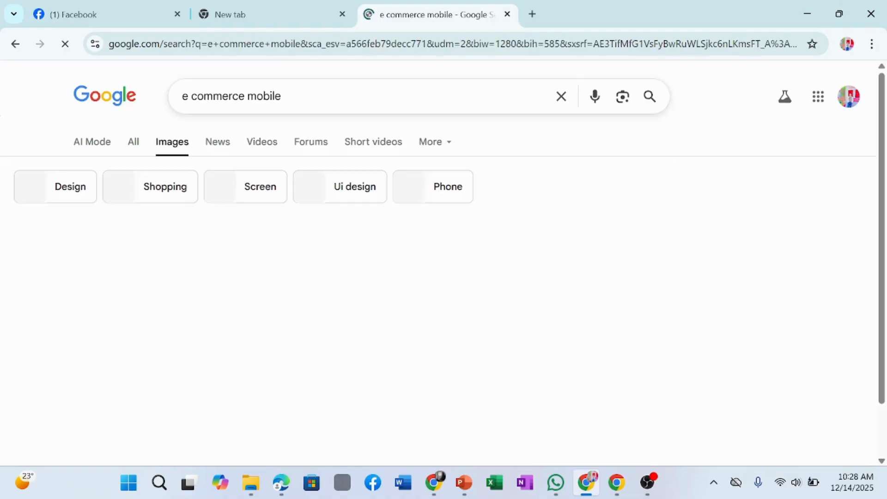
# Step: Copy the AResourcepool image of a blue shopping-app phone with a cart from the image results and return to Canva
pyautogui.scroll(-2, 391, 337)
pyautogui.scroll(-10, 390, 337)
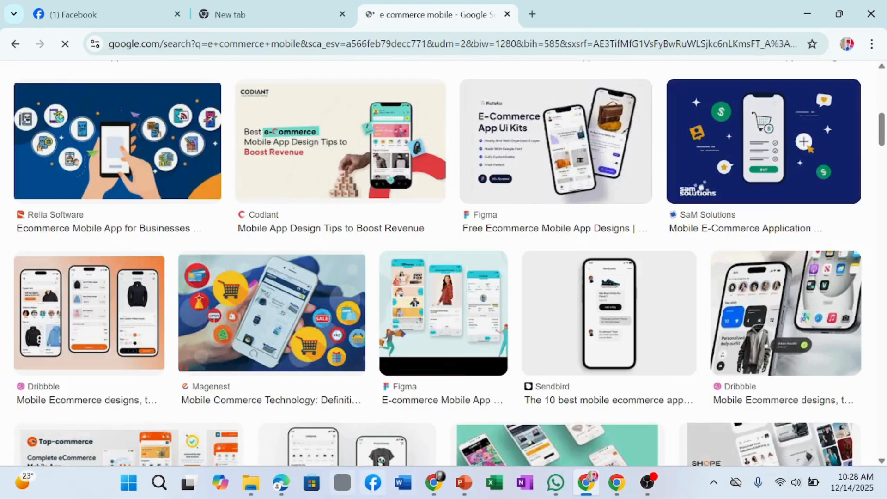
pyautogui.scroll(1, 616, 317)
pyautogui.scroll(-9, 593, 306)
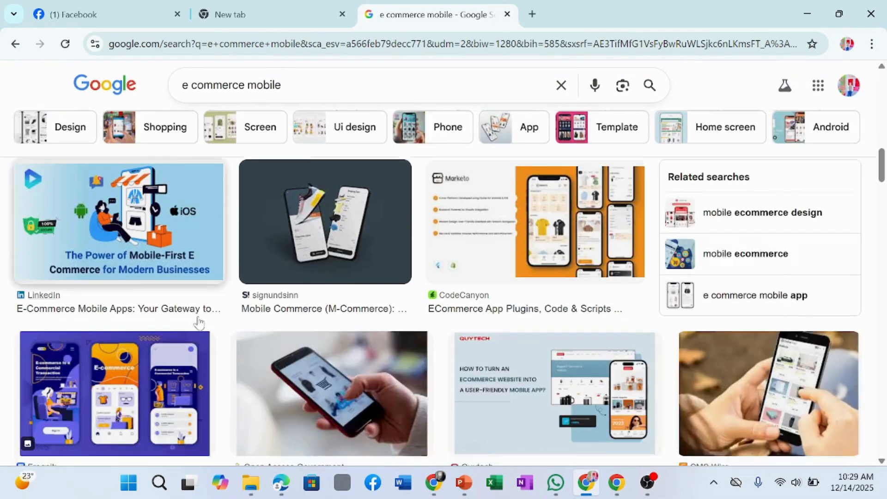
pyautogui.scroll(-12, 200, 303)
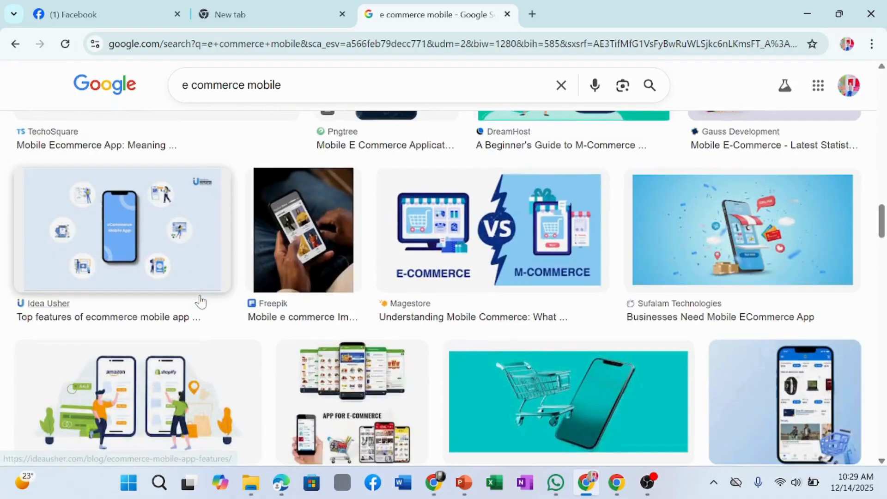
pyautogui.scroll(3, 200, 300)
pyautogui.scroll(-3, 199, 299)
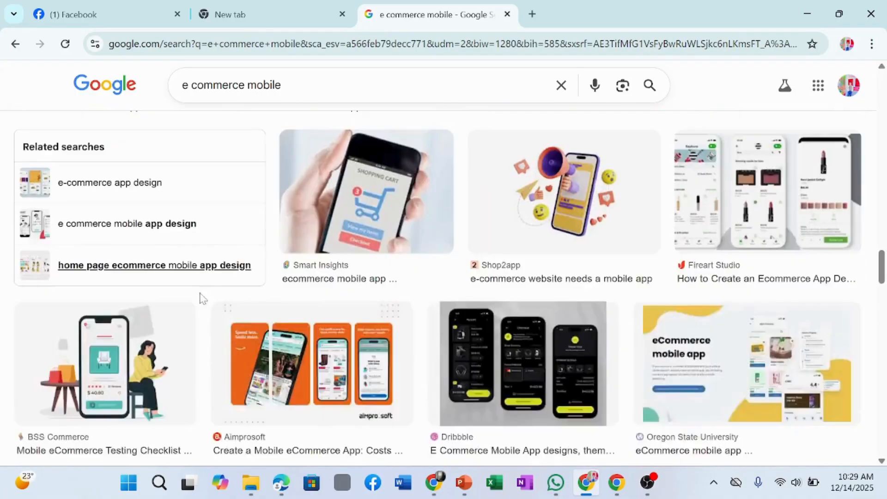
pyautogui.scroll(3, 199, 298)
pyautogui.rightClick(815, 262)
pyautogui.click(740, 314)
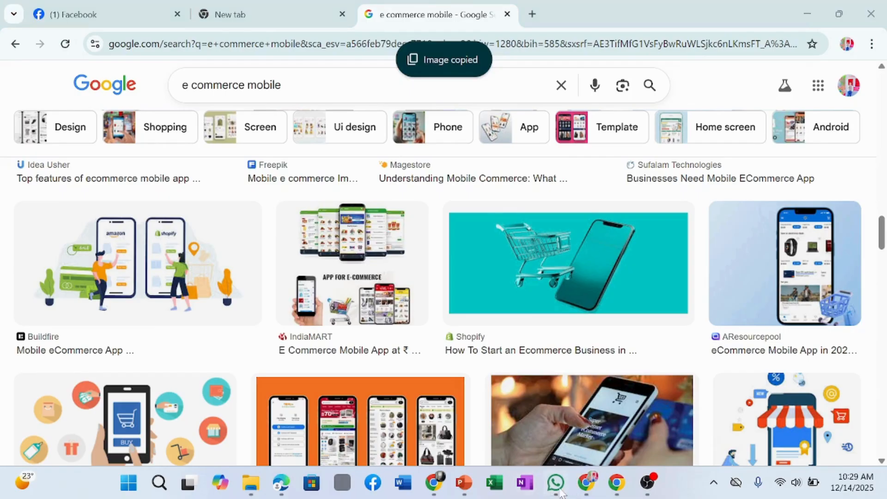
pyautogui.click(558, 485)
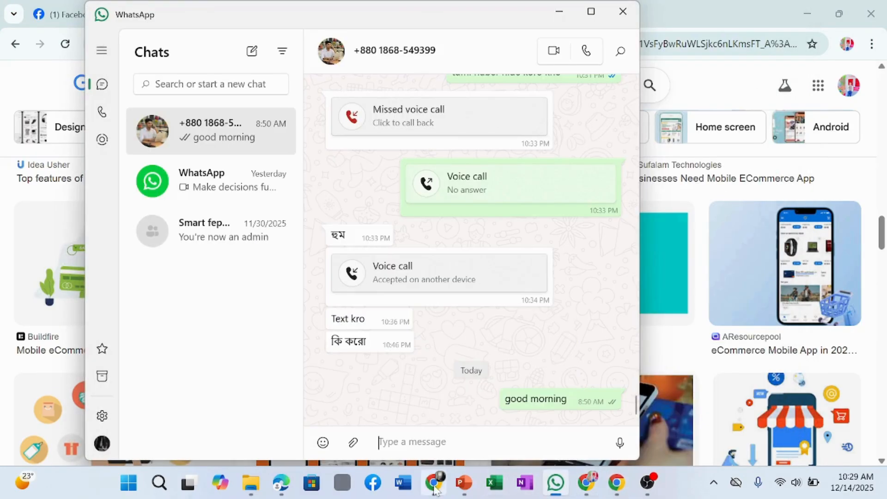
pyautogui.click(436, 490)
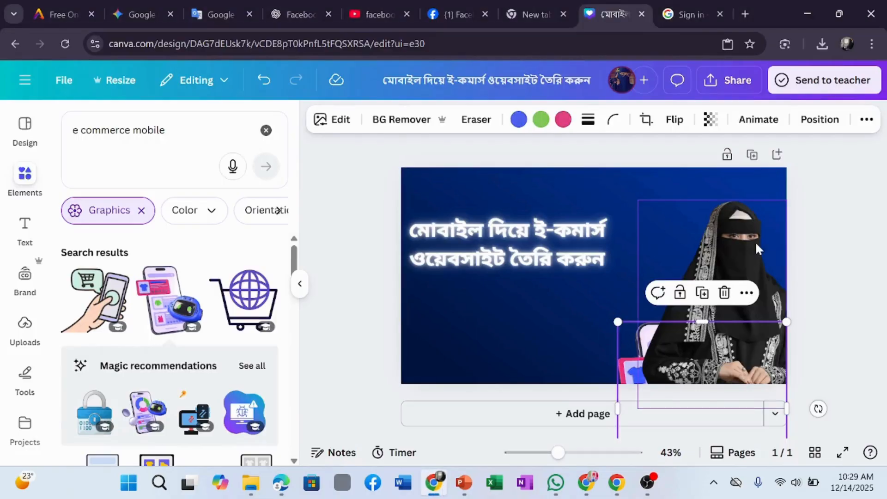
# Step: Move the woman to the thumbnail's left half and the robot phone graphic up into the right half
pyautogui.moveTo(758, 248); pyautogui.dragTo(602, 246)
pyautogui.moveTo(705, 318); pyautogui.dragTo(498, 319)
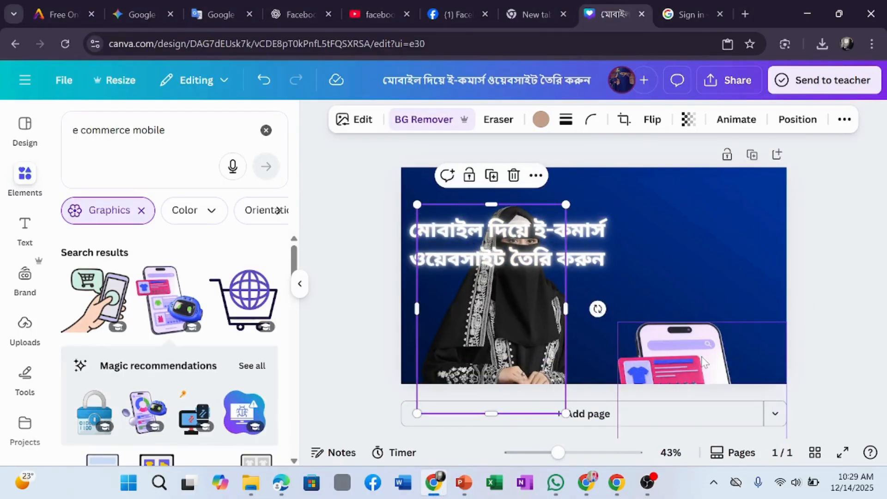
pyautogui.click(687, 280)
pyautogui.doubleClick(687, 280)
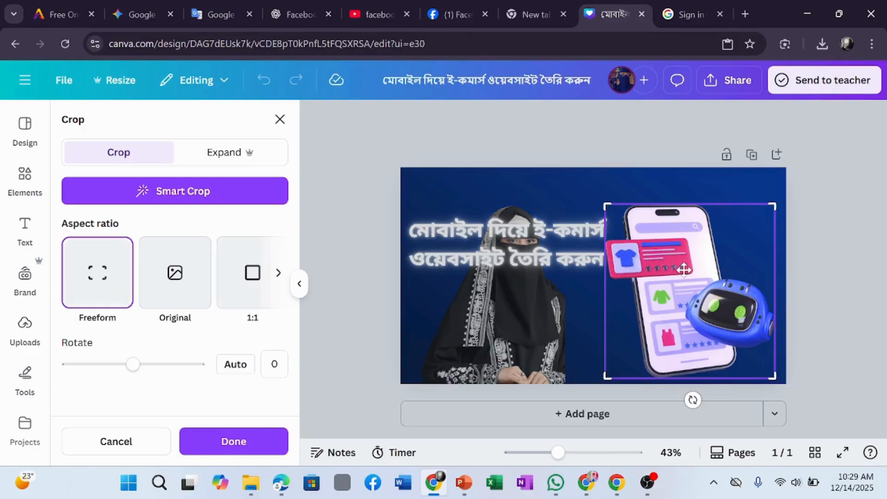
pyautogui.click(279, 121)
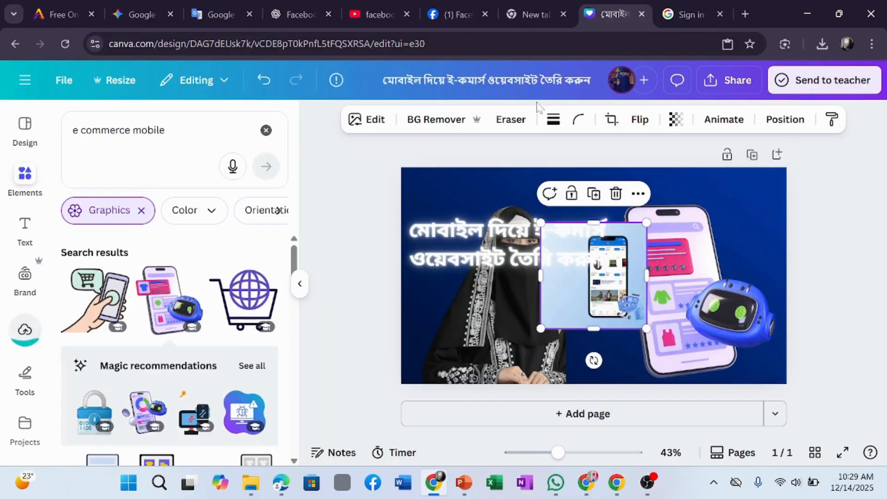
# Step: Paste the copied shopping-app phone image, remove its background and delete the robot phone graphic
pyautogui.click(442, 121)
pyautogui.moveTo(718, 359); pyautogui.dragTo(709, 419)
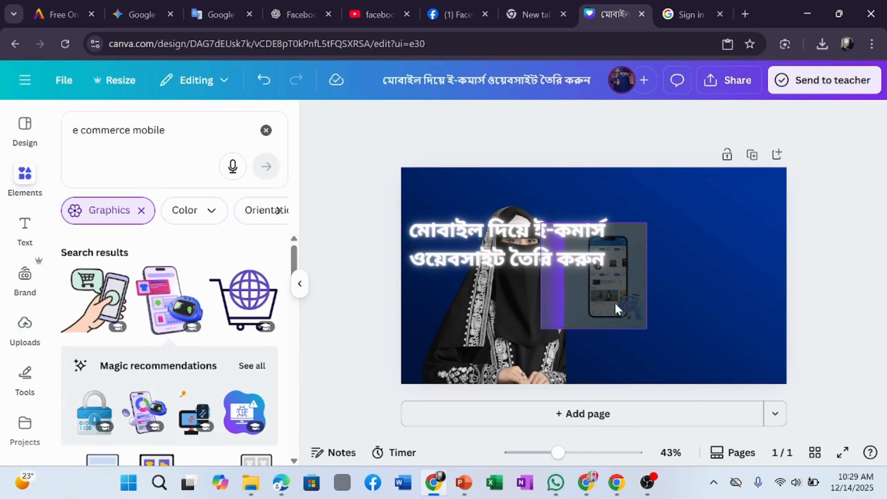
# Step: Recolour the blue gradient background with the black shade from the woman's photo colours
pyautogui.click(676, 193)
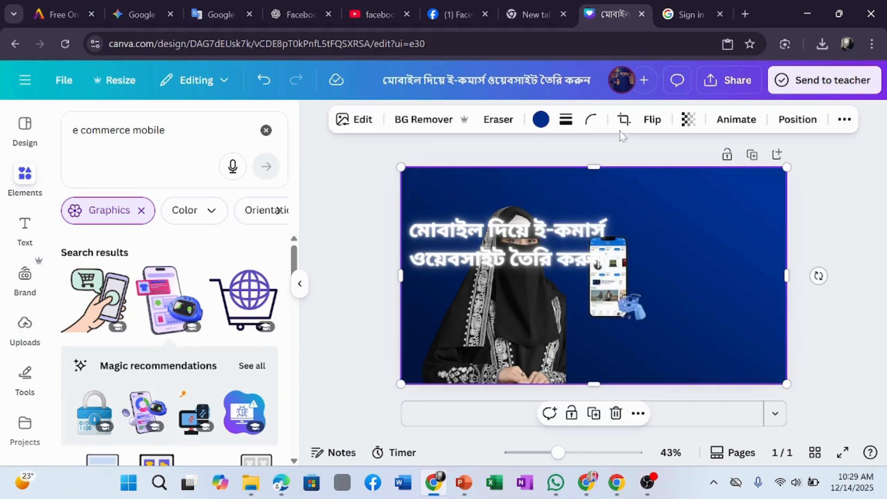
pyautogui.click(541, 119)
pyautogui.scroll(-4, 46, 275)
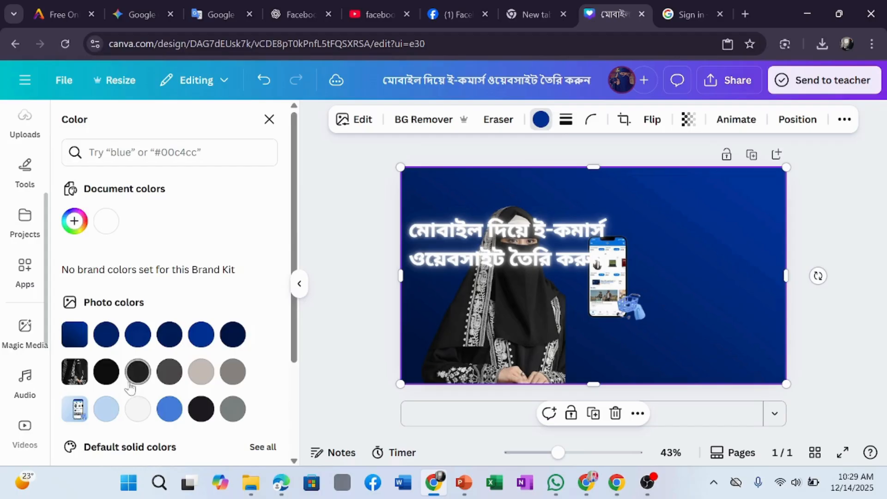
pyautogui.click(110, 373)
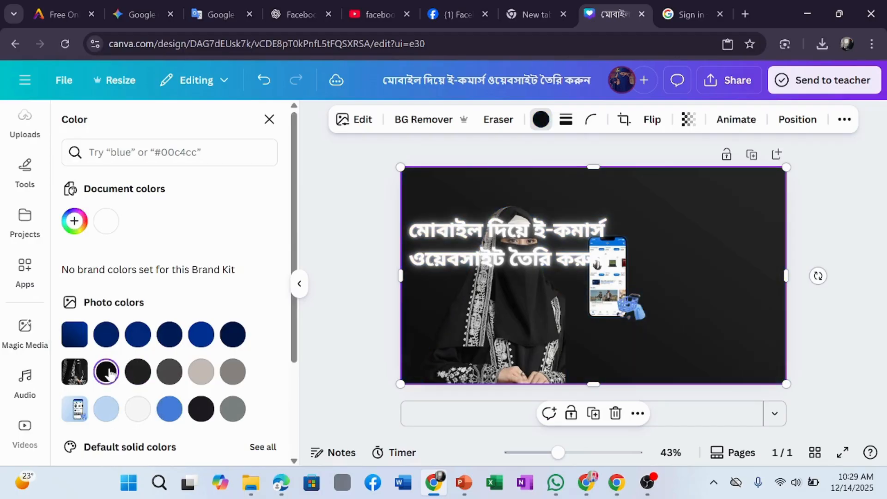
pyautogui.scroll(-3, 139, 354)
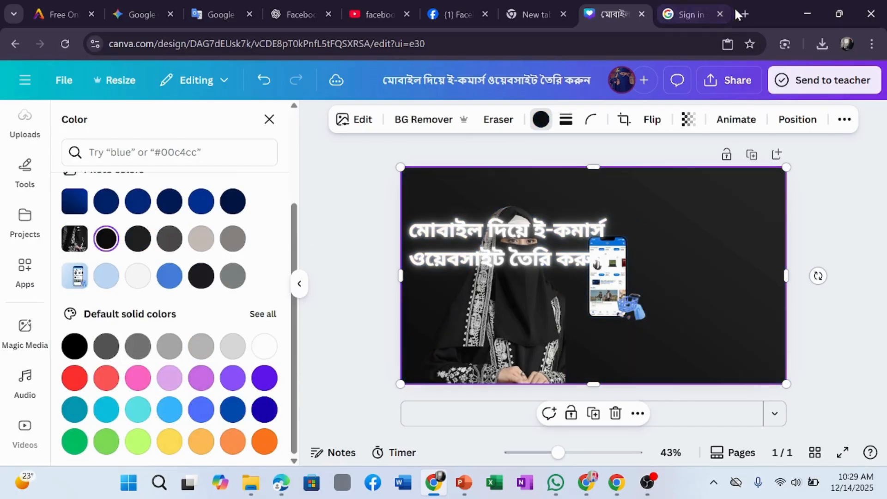
# Step: Switch to the other Chrome window and search Google for "black blur background" in a new tab
pyautogui.click(752, 19)
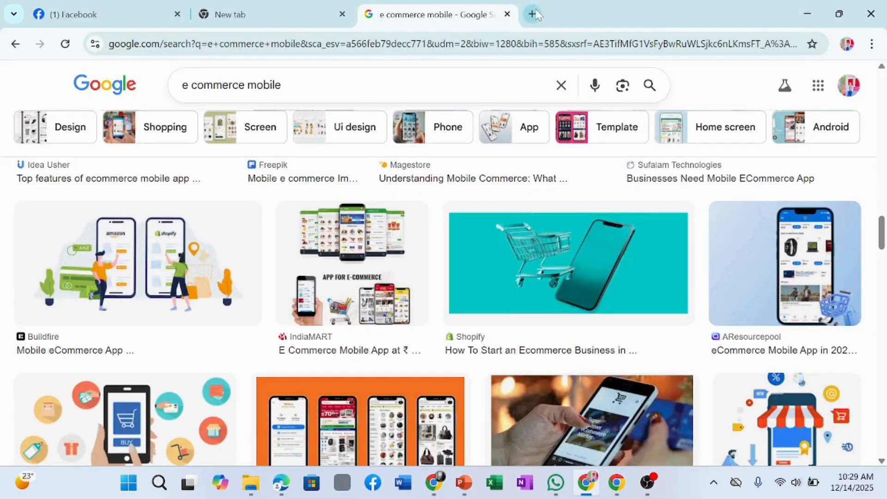
pyautogui.click(533, 14)
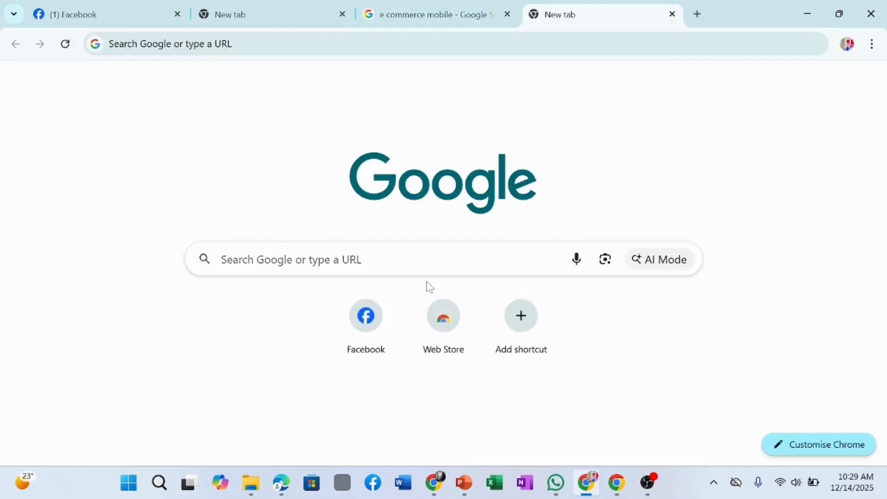
pyautogui.click(426, 259)
pyautogui.write('bla')
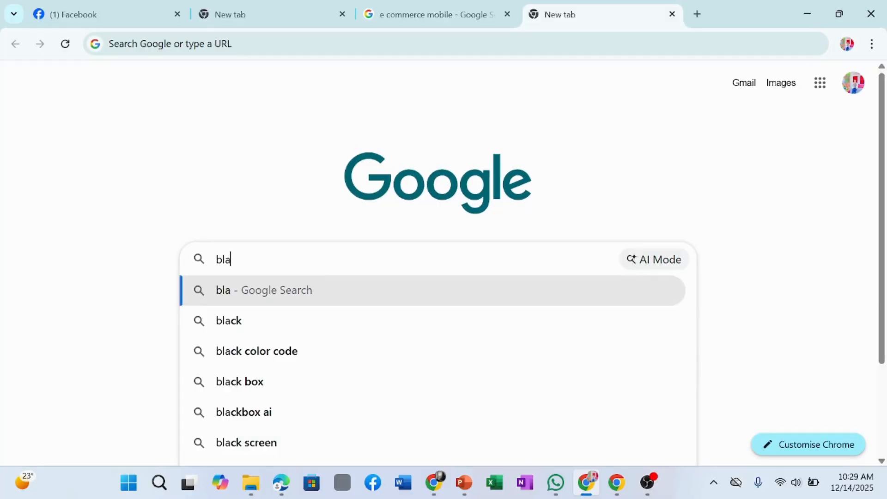
pyautogui.write('ck b')
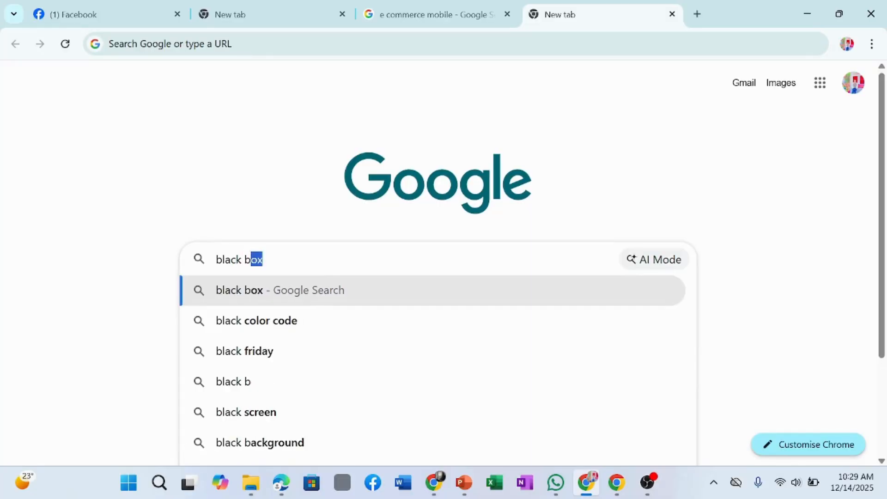
pyautogui.write('lur b')
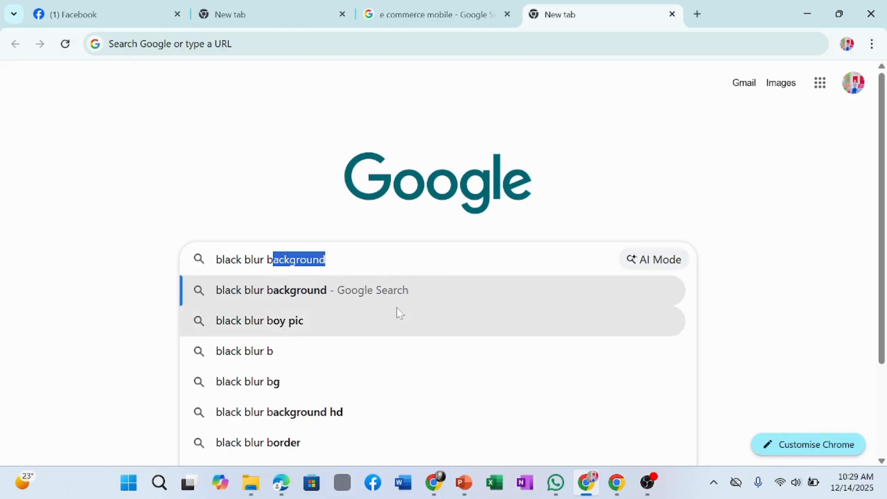
pyautogui.click(386, 283)
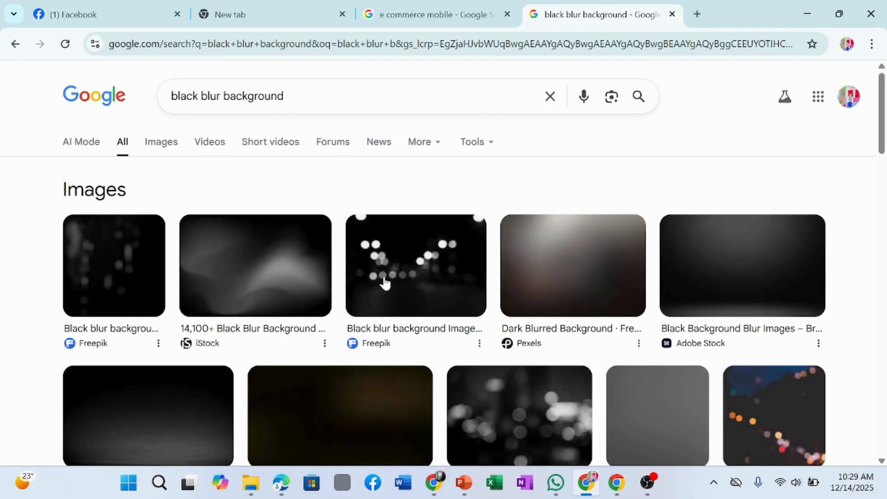
# Step: Copy the Adobe Stock black blurred background image from the results and return to the Canva design
pyautogui.scroll(-3, 386, 283)
pyautogui.scroll(3, 383, 284)
pyautogui.rightClick(706, 264)
pyautogui.click(763, 315)
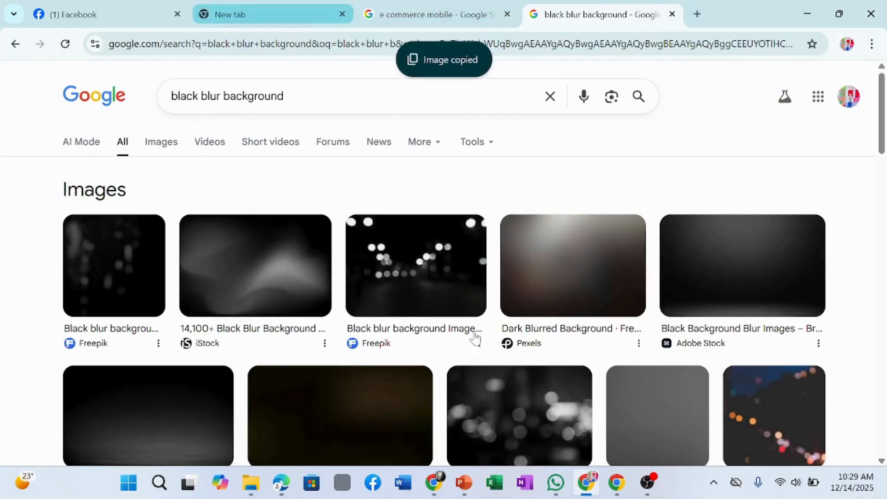
pyautogui.click(433, 484)
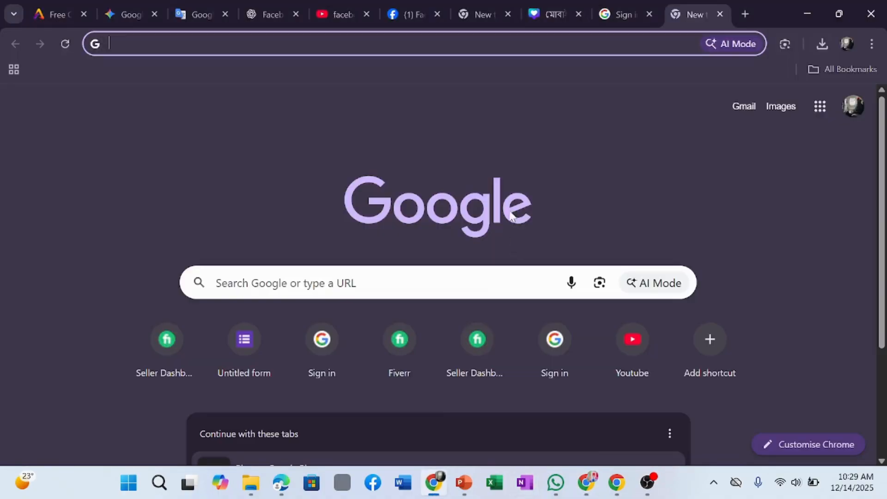
pyautogui.click(554, 11)
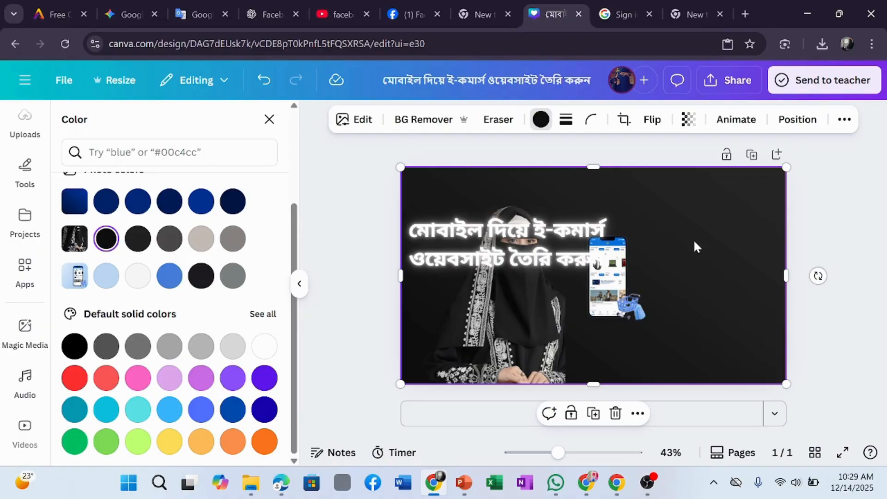
# Step: Paste and enlarge the copied black background image, shifting the woman left and the title and phone down out of its way
pyautogui.click(592, 287)
pyautogui.moveTo(593, 287); pyautogui.dragTo(481, 230)
pyautogui.moveTo(564, 265); pyautogui.dragTo(529, 247)
pyautogui.moveTo(530, 335); pyautogui.dragTo(506, 342)
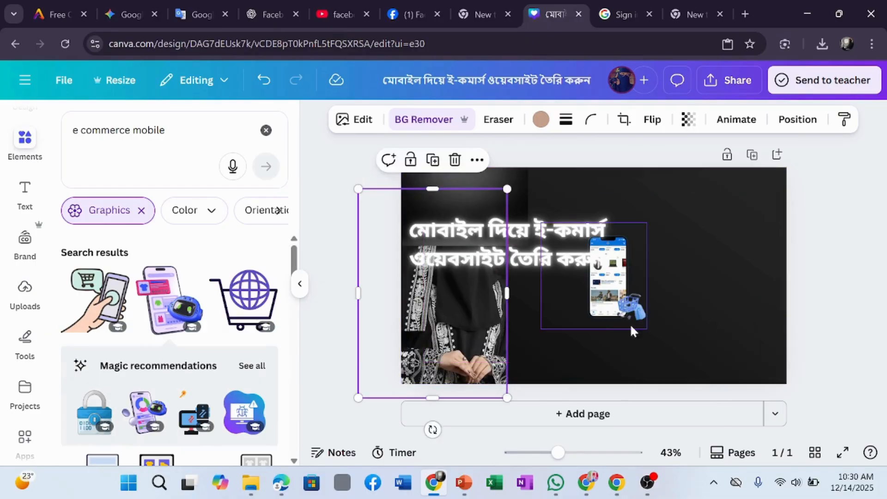
pyautogui.moveTo(633, 331); pyautogui.dragTo(657, 428)
pyautogui.moveTo(524, 265); pyautogui.dragTo(517, 355)
pyautogui.moveTo(491, 209); pyautogui.dragTo(698, 230)
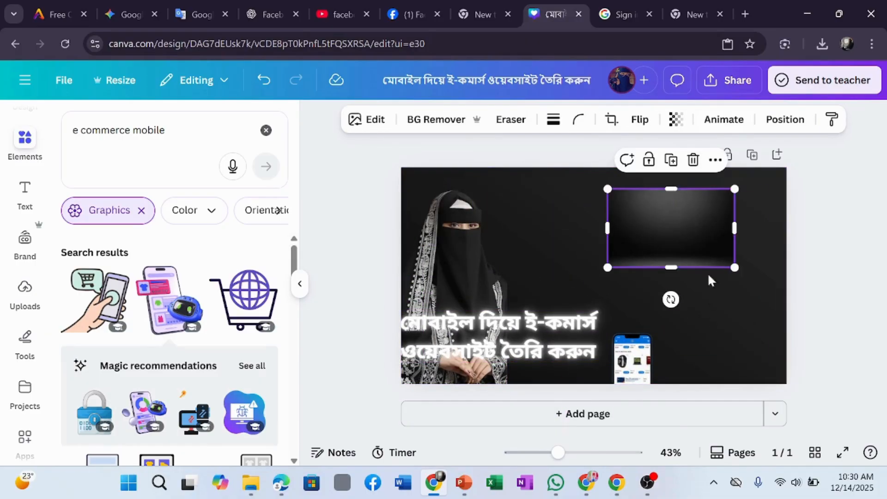
pyautogui.moveTo(614, 270); pyautogui.dragTo(523, 317)
# Step: Delete the phone image, the neon title and the woman from the thumbnail
pyautogui.moveTo(660, 369); pyautogui.dragTo(584, 361)
pyautogui.press('Delete')
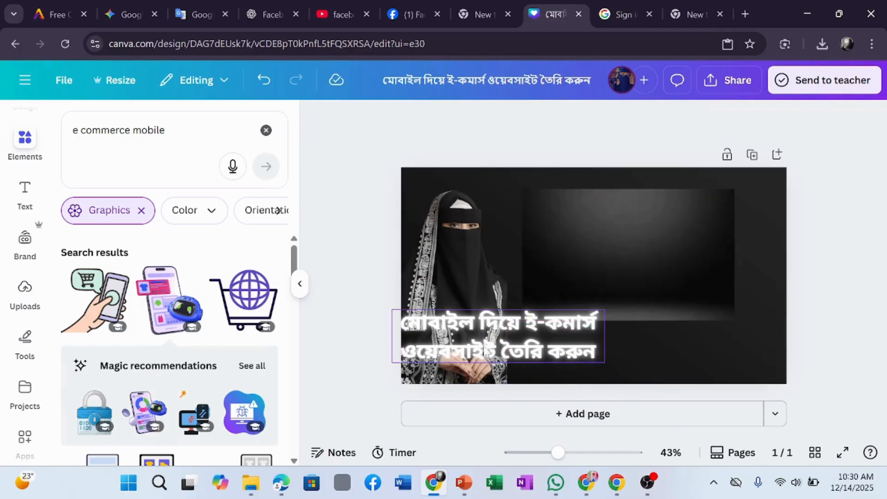
pyautogui.click(561, 347)
pyautogui.press('Delete')
pyautogui.click(482, 262)
pyautogui.press('Delete')
# Step: Move the black blurred image to the upper-left corner and stretch it to cover the whole thumbnail
pyautogui.moveTo(586, 276); pyautogui.dragTo(520, 264)
pyautogui.moveTo(617, 267); pyautogui.dragTo(518, 244)
pyautogui.moveTo(619, 301); pyautogui.dragTo(753, 389)
pyautogui.moveTo(753, 276); pyautogui.dragTo(788, 278)
pyautogui.click(869, 303)
# Step: Undo the black image placement, the deletions, the element moves and the black background recolour
pyautogui.hotkey('ctrl', 'z')
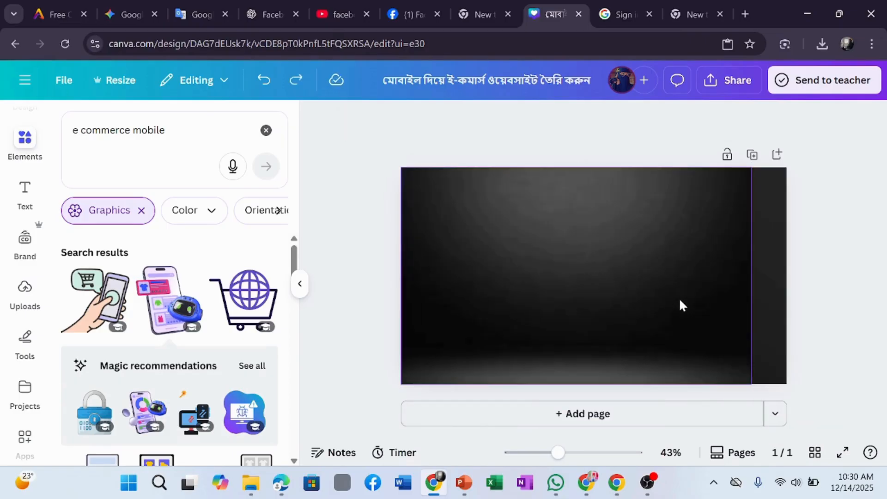
pyautogui.hotkey('ctrl', 'z')
pyautogui.hotkey('ctrl', 'z')
pyautogui.hotkey('ctrl', 'z')
pyautogui.hotkey('ctrl', 'z')
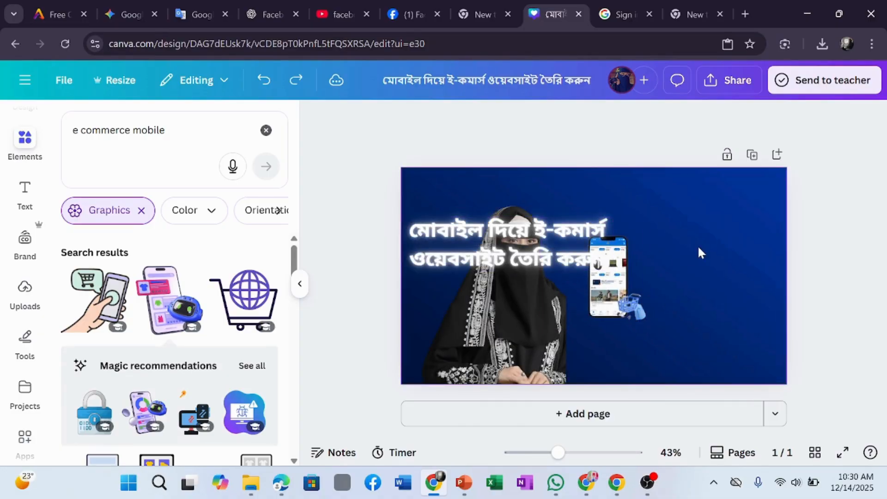
# Step: Recolour the blue gradient background with a custom dark red
pyautogui.click(685, 242)
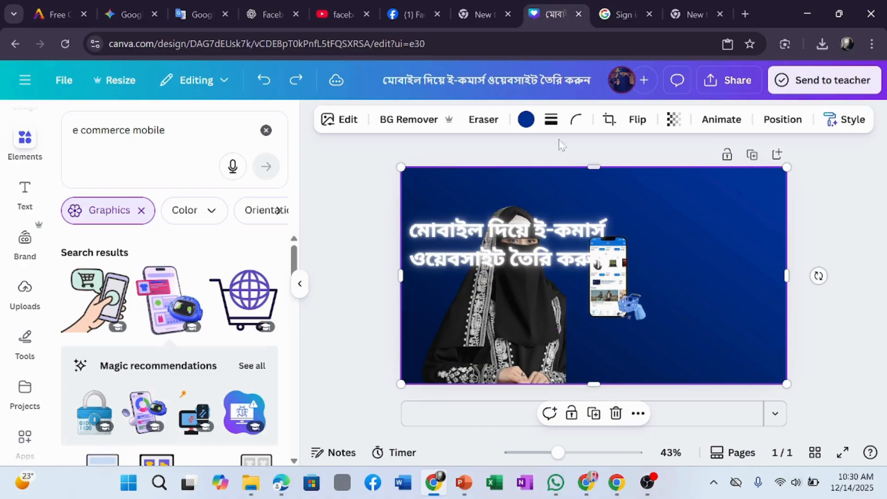
pyautogui.click(527, 121)
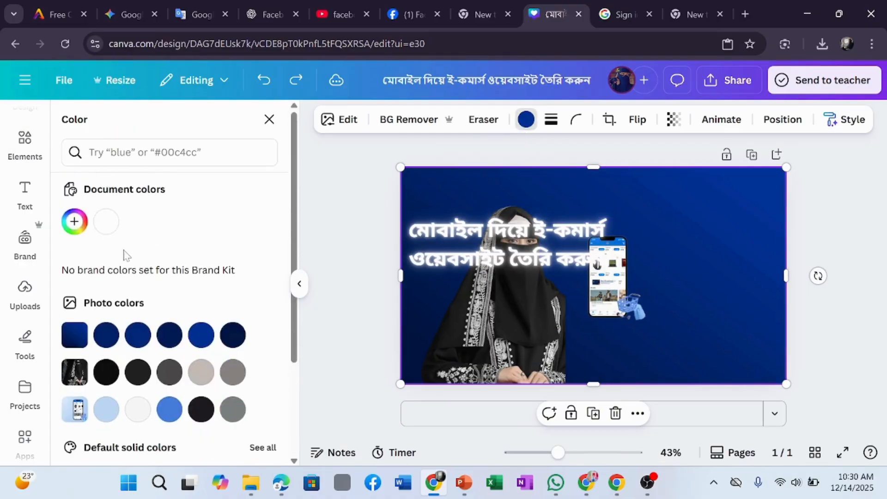
pyautogui.click(74, 221)
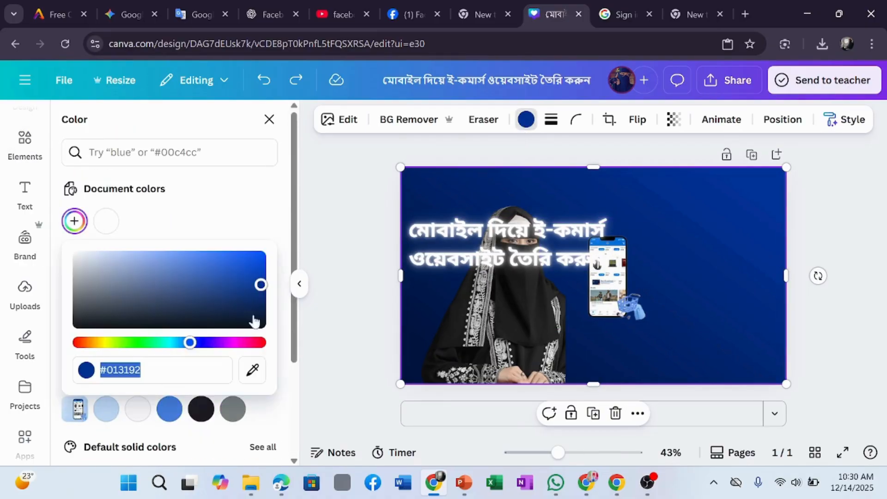
pyautogui.click(105, 221)
pyautogui.click(104, 222)
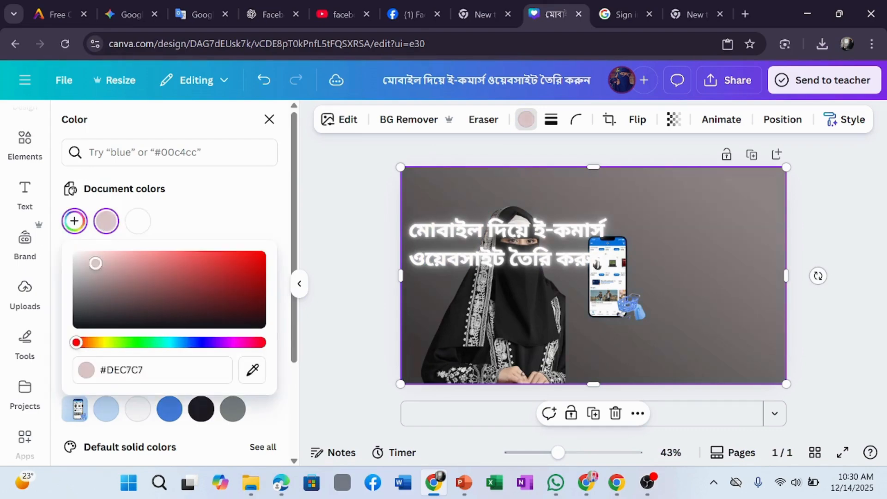
pyautogui.moveTo(95, 263); pyautogui.dragTo(184, 281)
pyautogui.scroll(-3, 199, 290)
pyautogui.scroll(1, 80, 281)
pyautogui.scroll(-1, 110, 353)
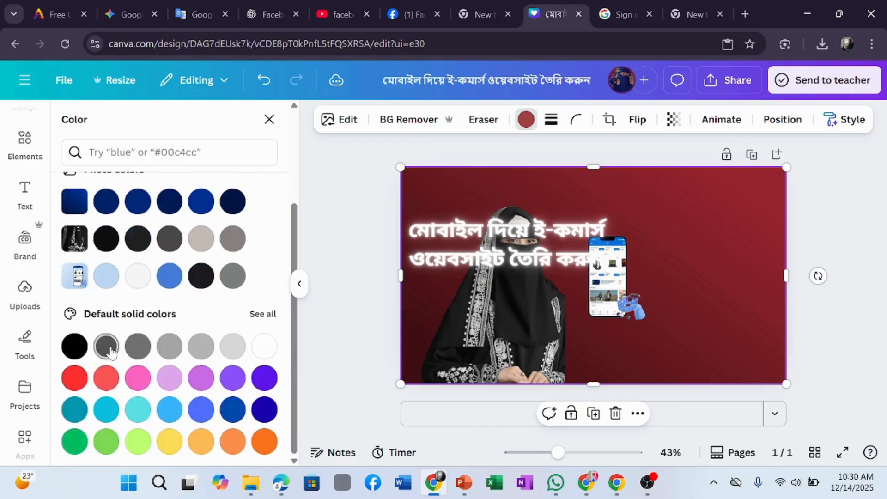
# Step: Copy the red background's style and try to apply it to another element, dismissing the warning
pyautogui.click(840, 129)
pyautogui.click(808, 184)
pyautogui.click(709, 249)
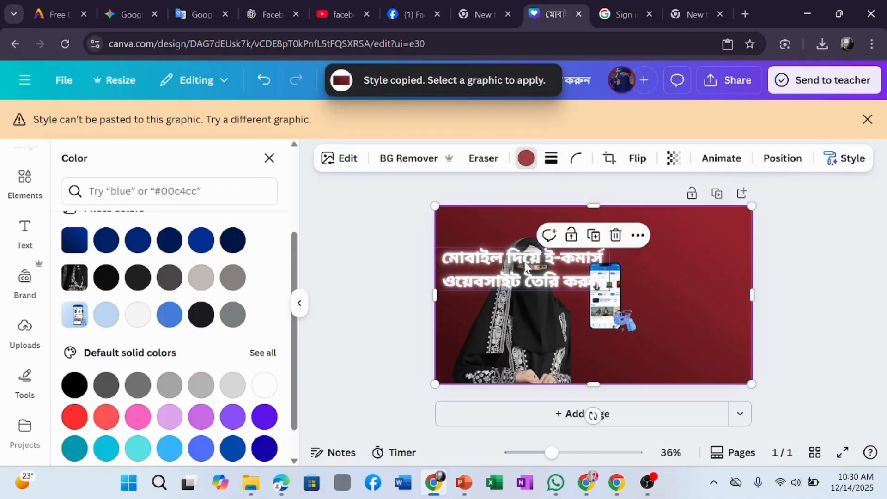
pyautogui.click(525, 267)
pyautogui.click(868, 119)
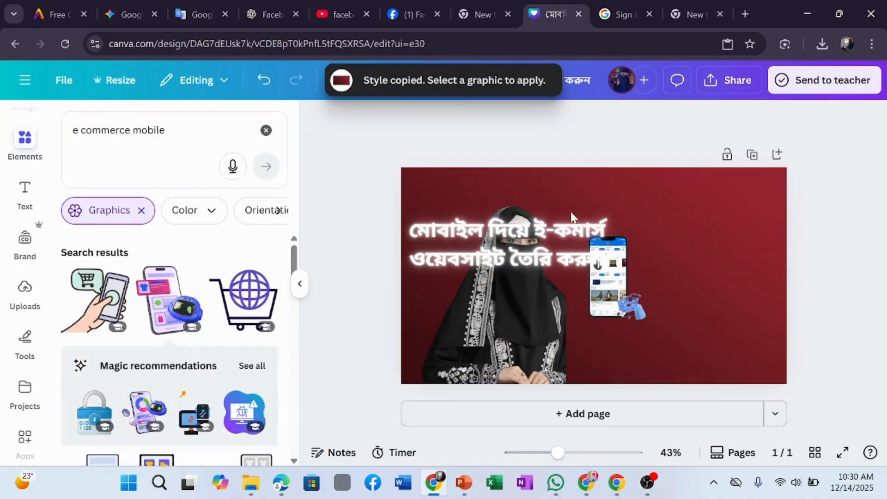
# Step: Move the neon title, the phone image and the woman over to the thumbnail's right side
pyautogui.moveTo(572, 253); pyautogui.dragTo(786, 306)
pyautogui.moveTo(622, 261); pyautogui.dragTo(695, 295)
pyautogui.moveTo(545, 260); pyautogui.dragTo(709, 321)
# Step: Recolour the red gradient background with a near-black shade from the woman's photo colours
pyautogui.click(483, 241)
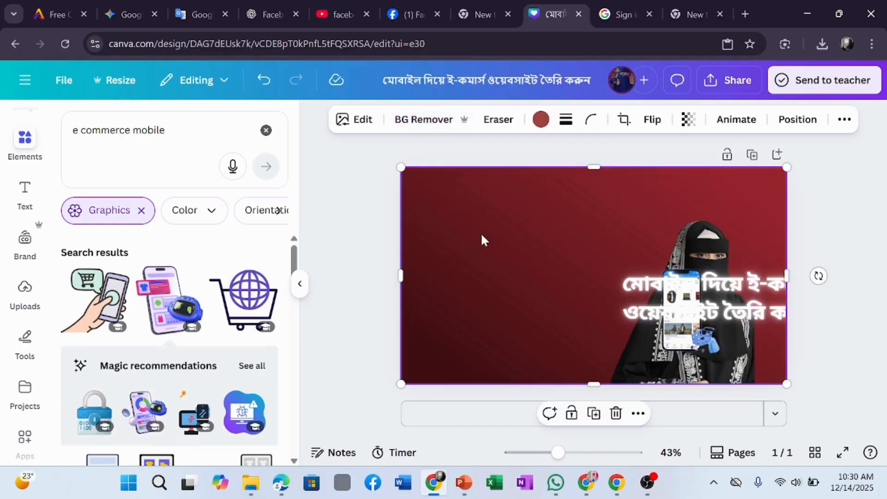
pyautogui.click(541, 119)
pyautogui.scroll(-4, 139, 277)
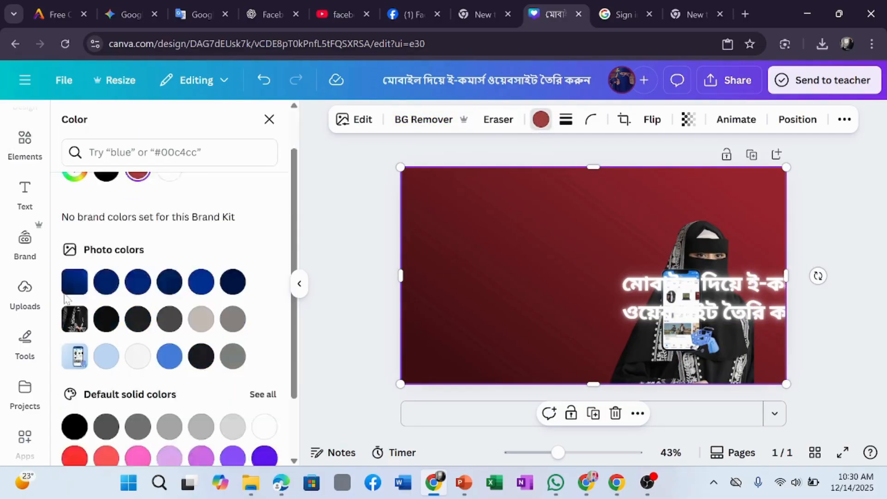
pyautogui.click(138, 239)
pyautogui.click(107, 238)
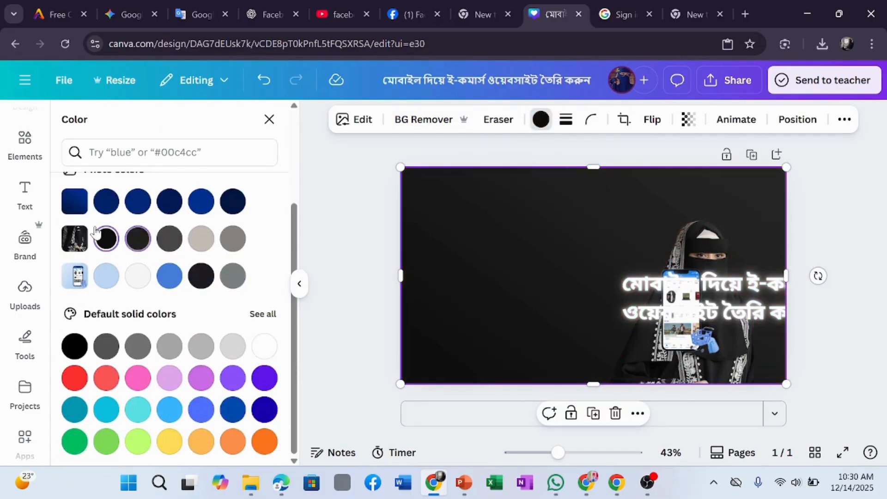
pyautogui.click(131, 236)
# Step: Move the woman up and right so her head extends past the thumbnail's top edge
pyautogui.moveTo(714, 316); pyautogui.dragTo(740, 260)
pyautogui.click(865, 282)
pyautogui.moveTo(748, 365); pyautogui.dragTo(791, 256)
# Step: Stretch the dark background's lower edge down so it covers the bottom of the thumbnail
pyautogui.click(618, 374)
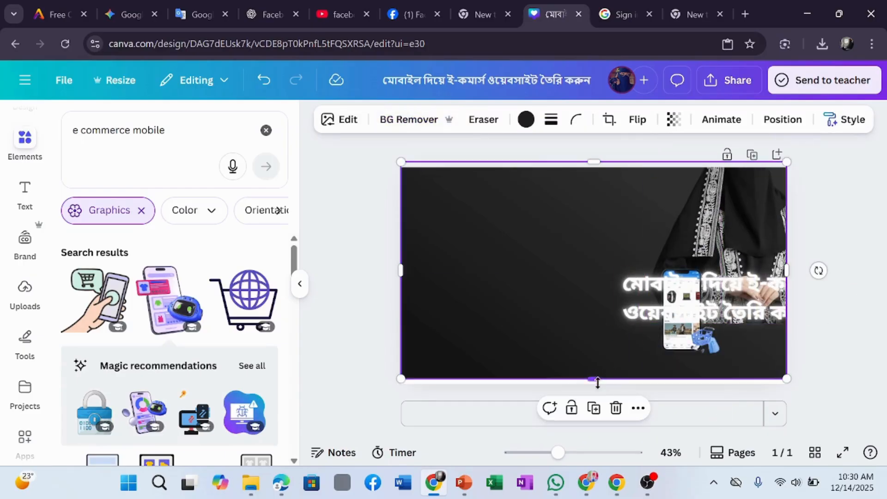
pyautogui.moveTo(593, 378); pyautogui.dragTo(594, 390)
pyautogui.click(858, 306)
# Step: Rearrange the layout with the title at the upper left, the phone image beside it and the woman in the lower-right corner
pyautogui.moveTo(716, 312); pyautogui.dragTo(500, 229)
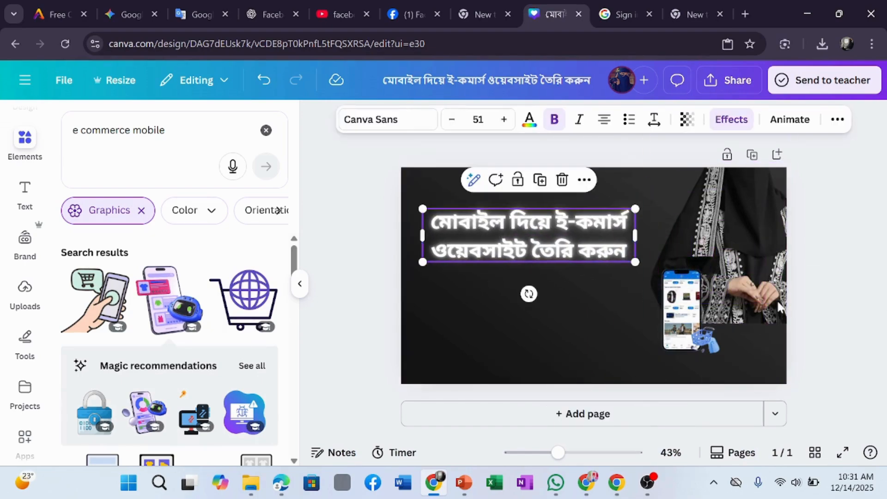
pyautogui.moveTo(669, 328); pyautogui.dragTo(605, 327)
pyautogui.moveTo(757, 287); pyautogui.dragTo(740, 363)
pyautogui.moveTo(618, 319); pyautogui.dragTo(661, 286)
pyautogui.moveTo(738, 335); pyautogui.dragTo(841, 353)
pyautogui.moveTo(665, 296); pyautogui.dragTo(683, 296)
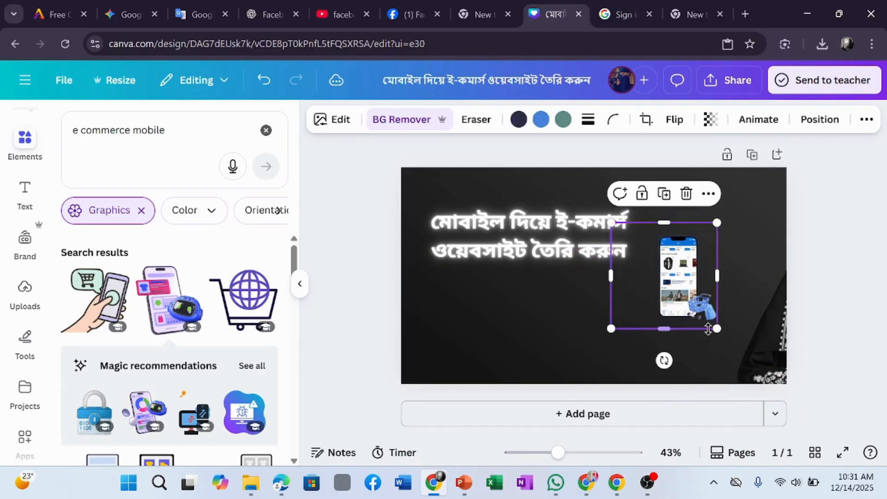
# Step: Enlarge the phone image and place it in front of the woman, moving her fully into the thumbnail's lower-right corner
pyautogui.moveTo(721, 325); pyautogui.dragTo(757, 364)
pyautogui.click(753, 289)
pyautogui.moveTo(709, 260); pyautogui.dragTo(696, 242)
pyautogui.moveTo(768, 325); pyautogui.dragTo(688, 310)
pyautogui.click(883, 316)
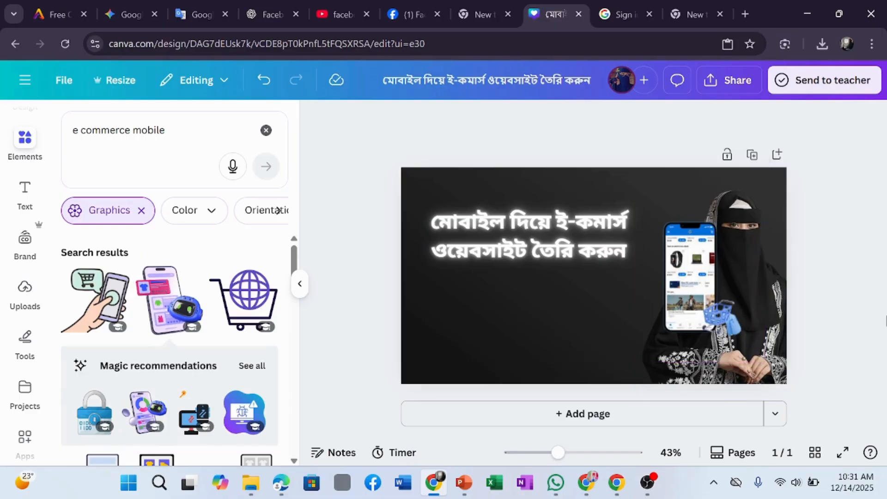
# Step: Enlarge the Bengali title to size 60.6 and position it in the thumbnail's upper-left area, beside the phone image
pyautogui.click(624, 257)
pyautogui.moveTo(634, 262); pyautogui.dragTo(676, 296)
pyautogui.moveTo(557, 233); pyautogui.dragTo(538, 213)
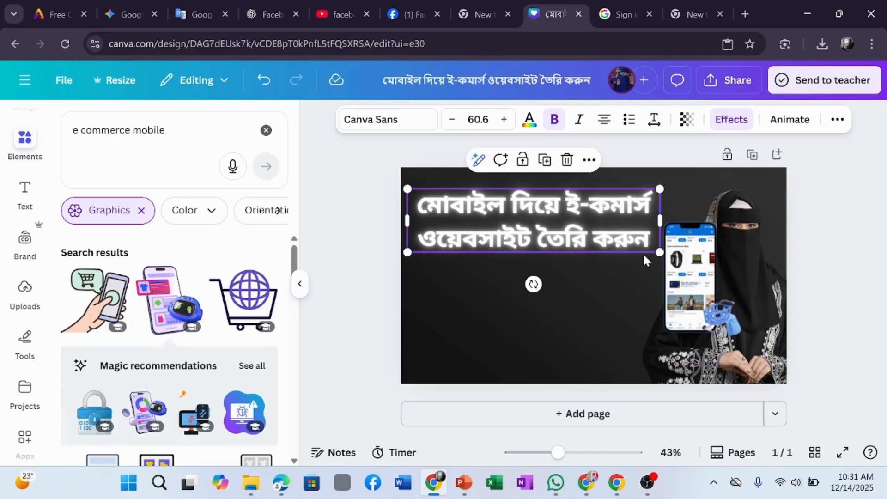
pyautogui.click(797, 271)
pyautogui.moveTo(542, 254); pyautogui.dragTo(548, 249)
# Step: Search the Canva elements for "15 minite only" and browse all matching graphics
pyautogui.click(266, 130)
pyautogui.click(153, 130)
pyautogui.write('15 minite only')
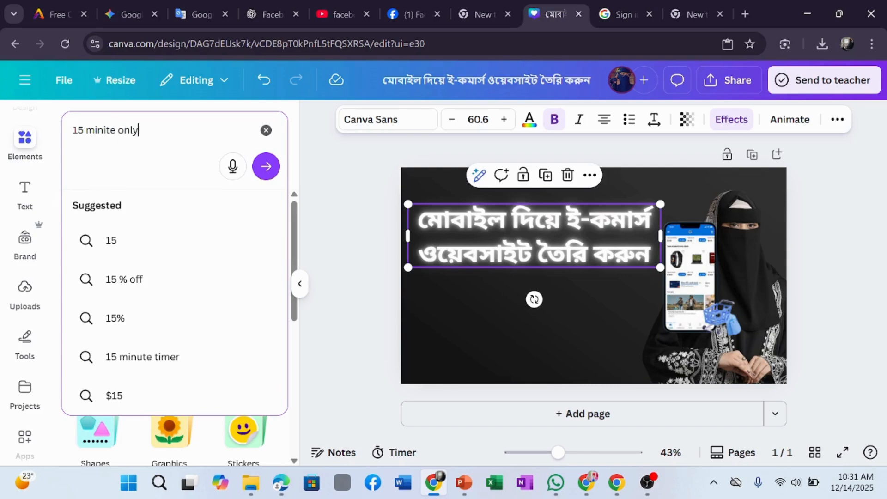
pyautogui.press('Return')
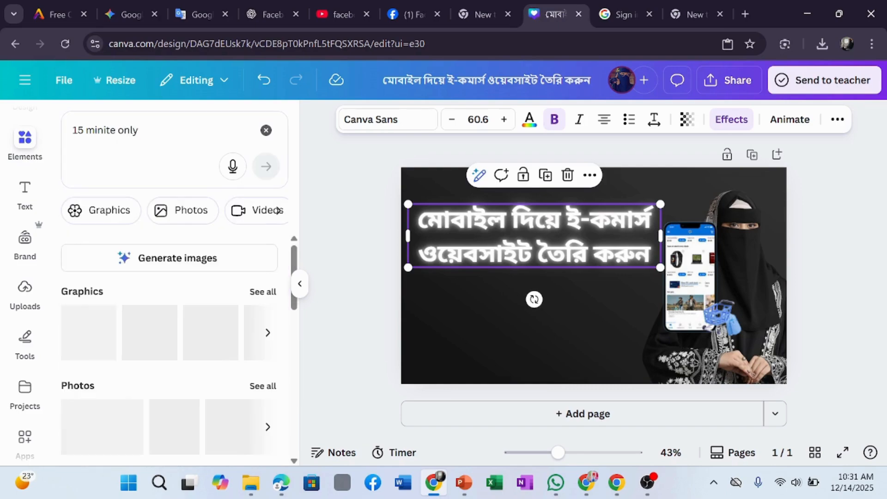
pyautogui.click(263, 292)
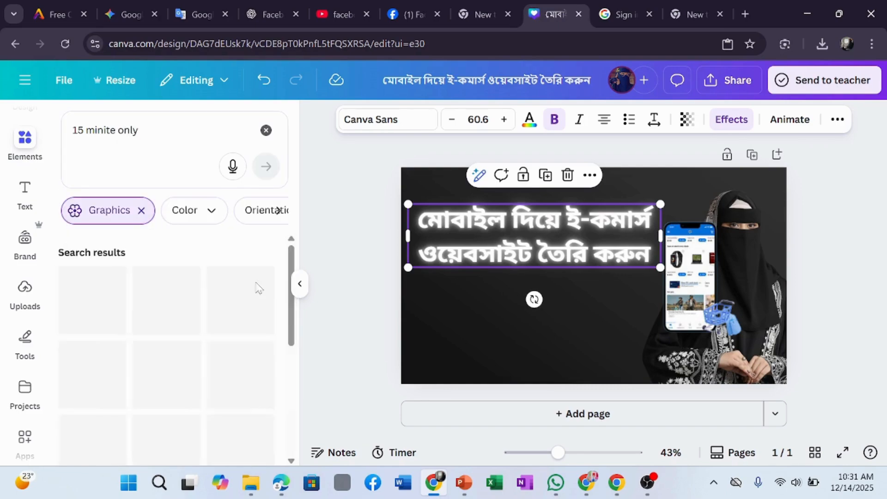
pyautogui.scroll(-5, 250, 287)
pyautogui.scroll(-1, 244, 283)
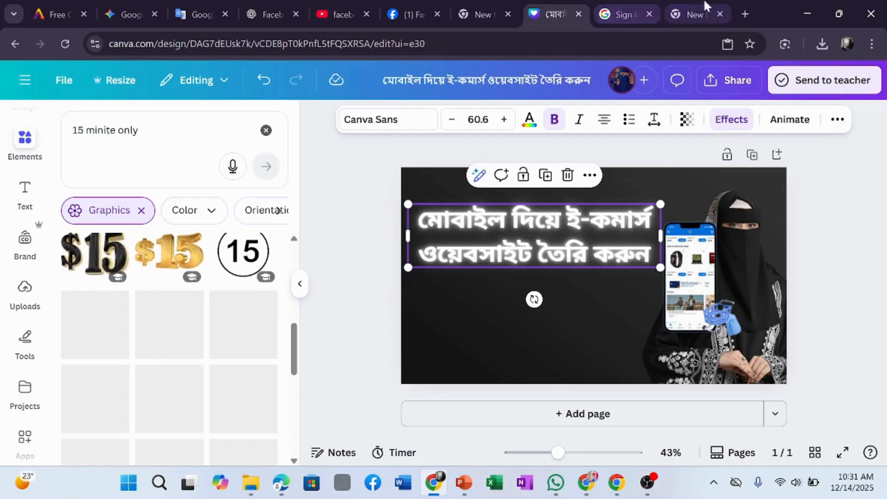
# Step: Switch to Google in the browser, search for "15 minite only" and show the image results
pyautogui.click(705, 6)
pyautogui.click(444, 283)
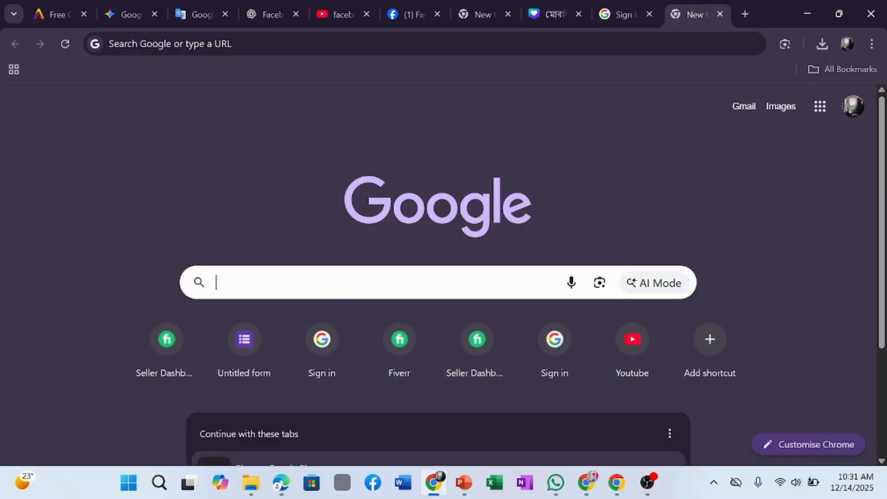
pyautogui.write('15 mi n')
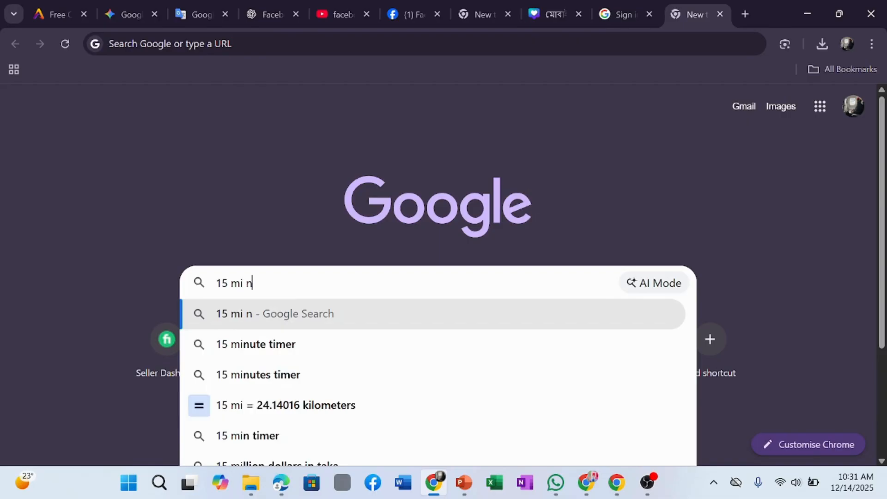
pyautogui.press('BackSpace')
pyautogui.write('nit')
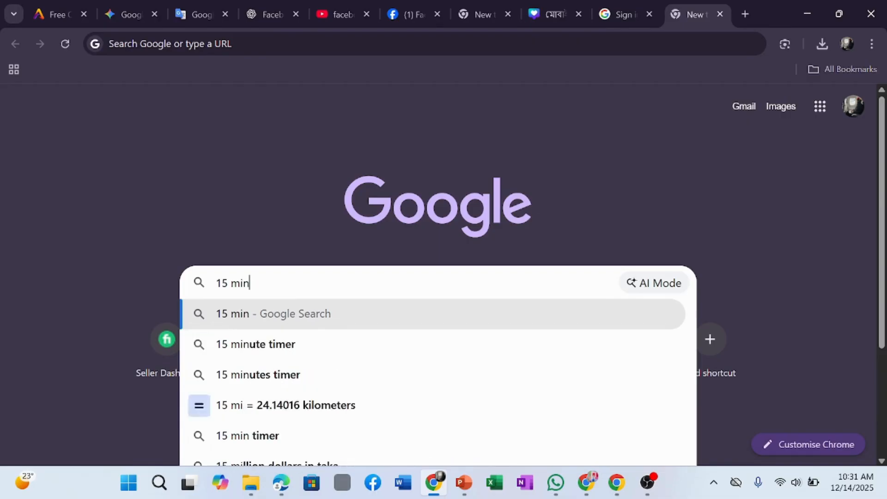
pyautogui.write('e only')
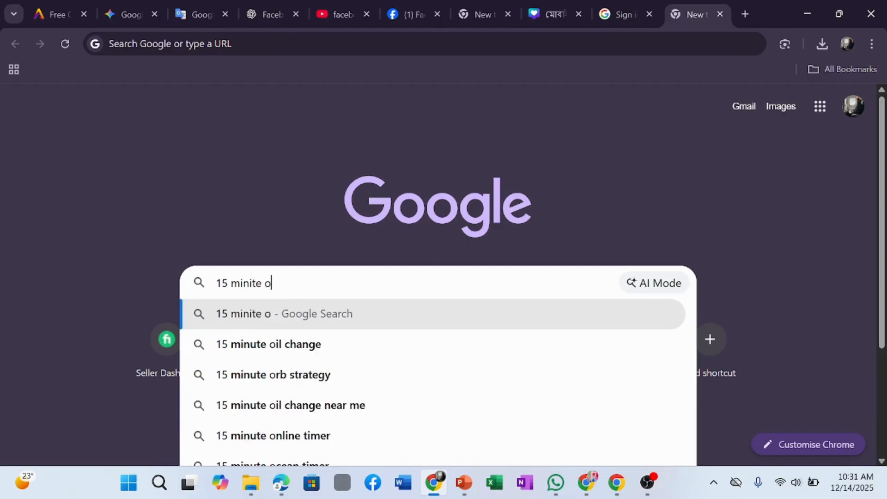
pyautogui.press('Return')
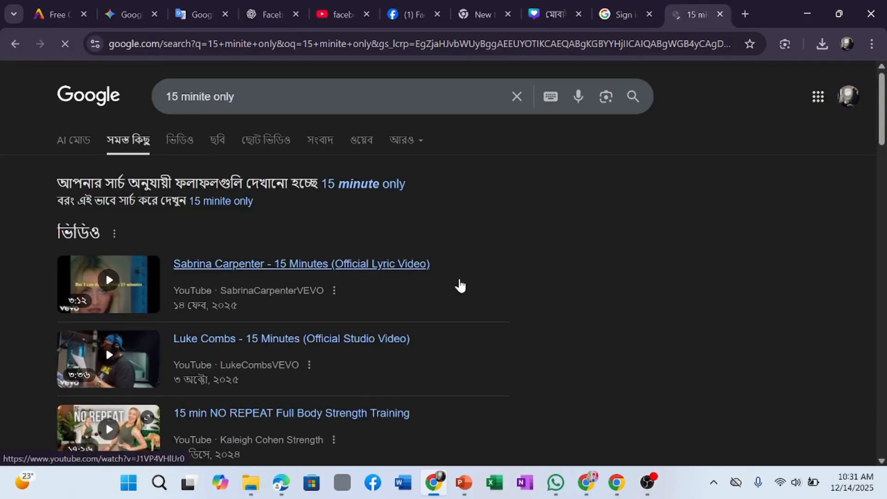
pyautogui.scroll(-15, 267, 237)
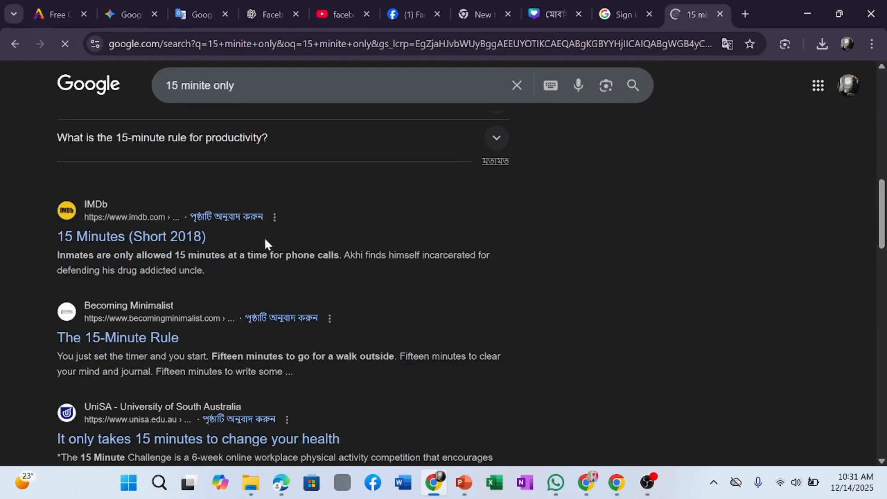
pyautogui.scroll(15, 228, 263)
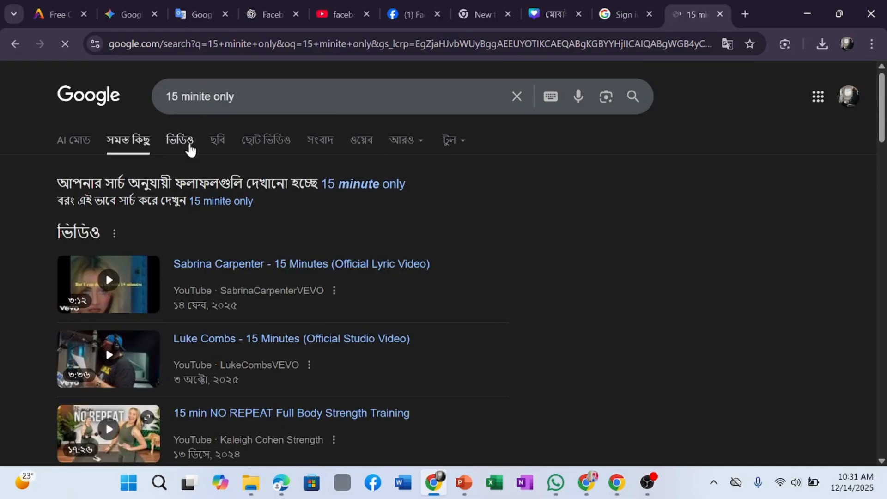
pyautogui.click(184, 143)
pyautogui.click(226, 148)
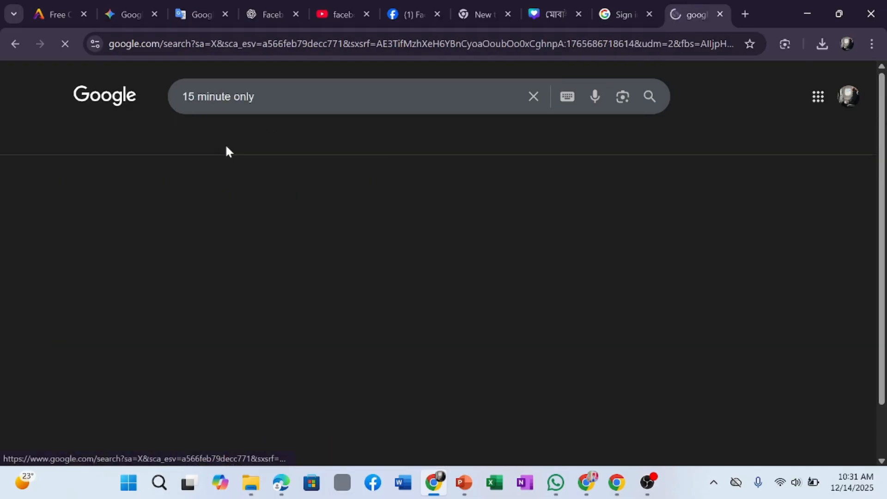
# Step: Browse the image results, copy the red 15 min stopwatch picture and return to the Canva design
pyautogui.scroll(-5, 509, 277)
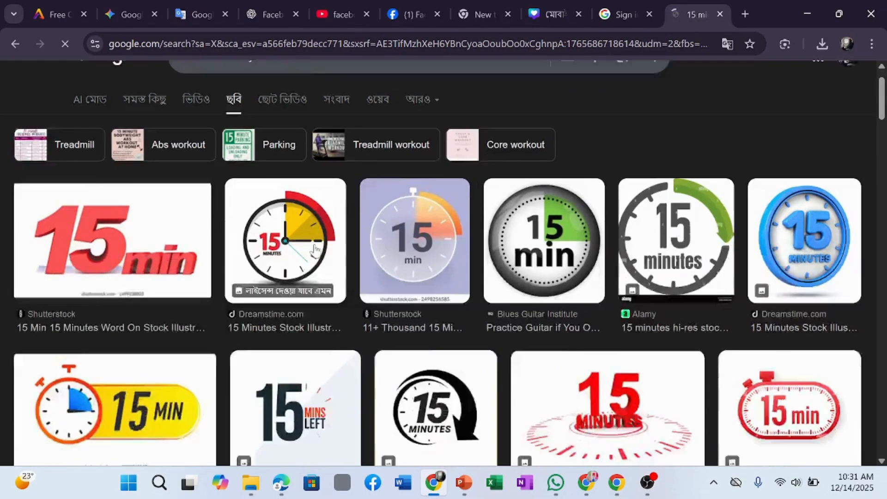
pyautogui.scroll(2, 509, 301)
pyautogui.scroll(2, 510, 302)
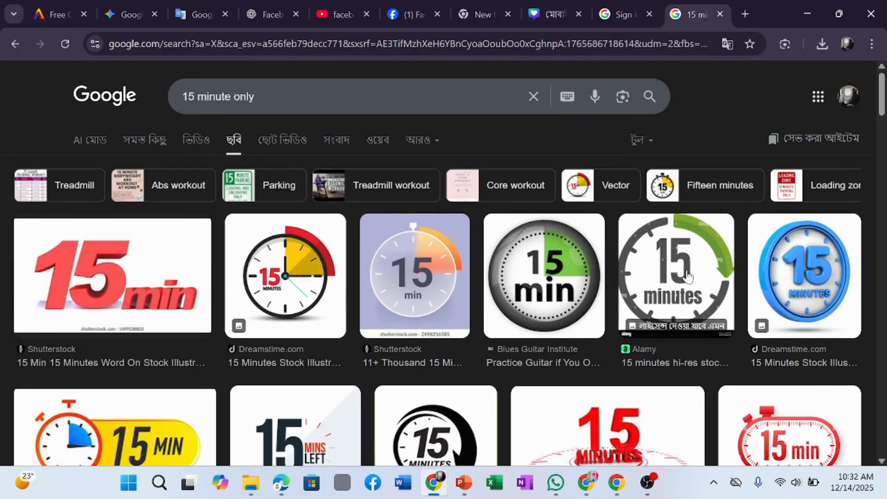
pyautogui.scroll(-3, 689, 276)
pyautogui.scroll(2, 803, 241)
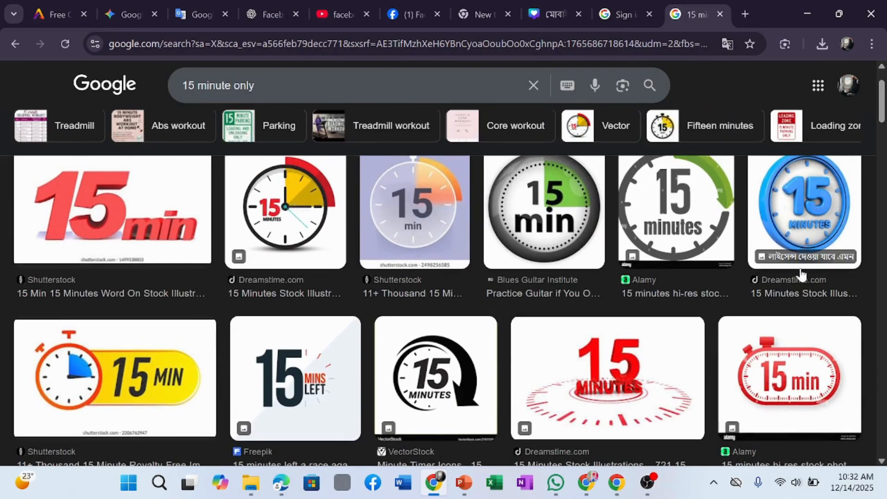
pyautogui.scroll(-15, 803, 276)
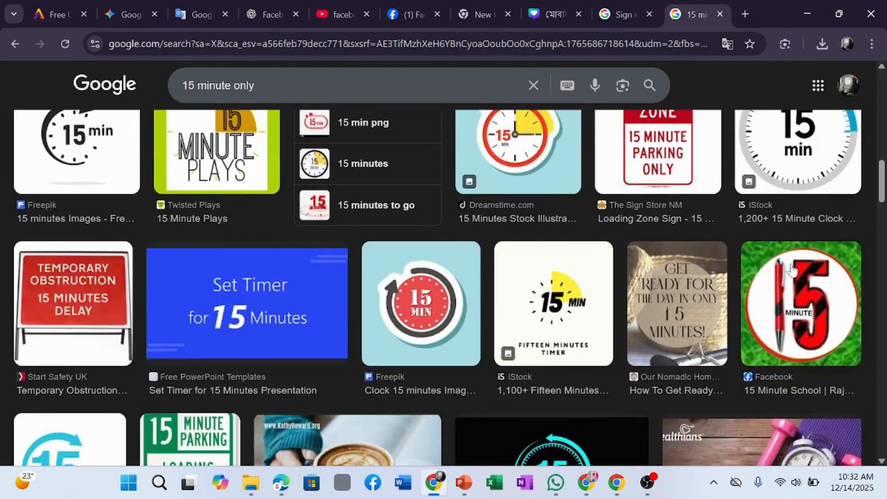
pyautogui.scroll(-15, 791, 270)
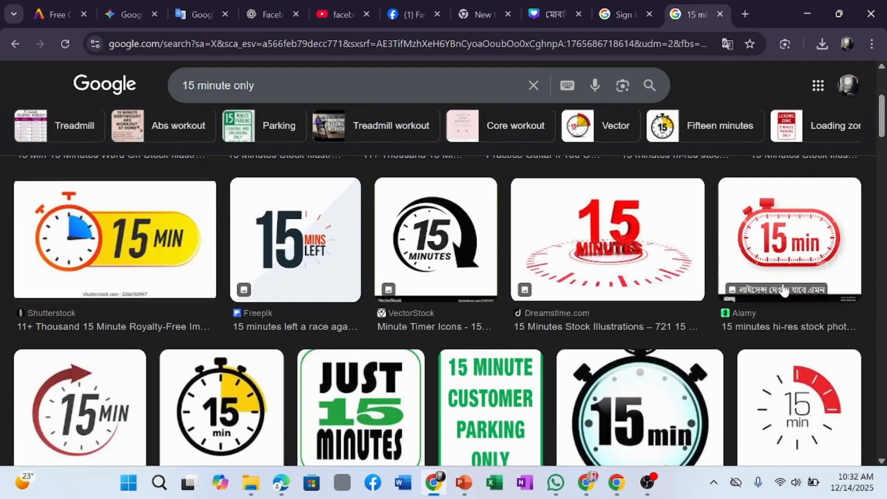
pyautogui.rightClick(776, 231)
pyautogui.click(668, 283)
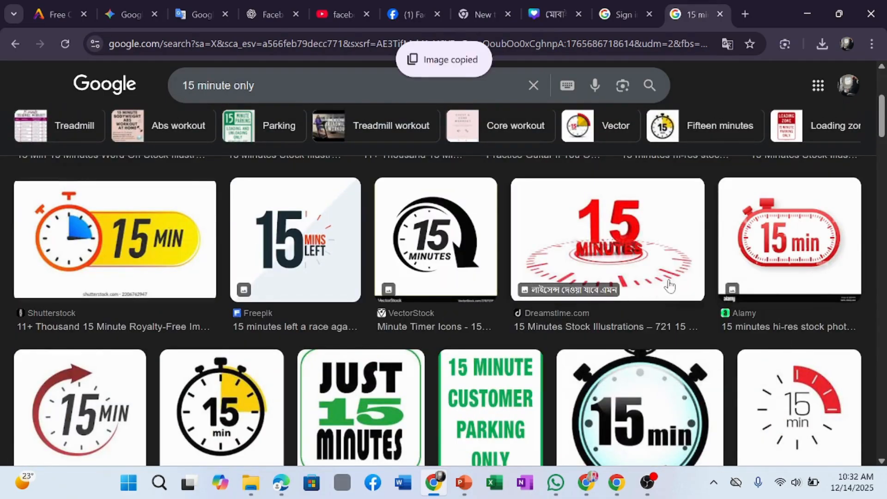
pyautogui.click(568, 12)
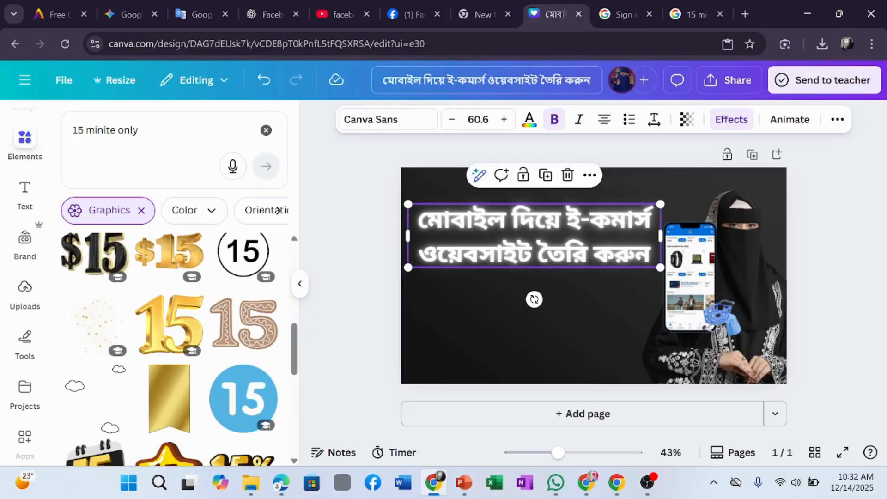
# Step: Go back to the Google image results, copy the black Vecteezy stopwatch picture instead and return to the Canva design
pyautogui.click(696, 13)
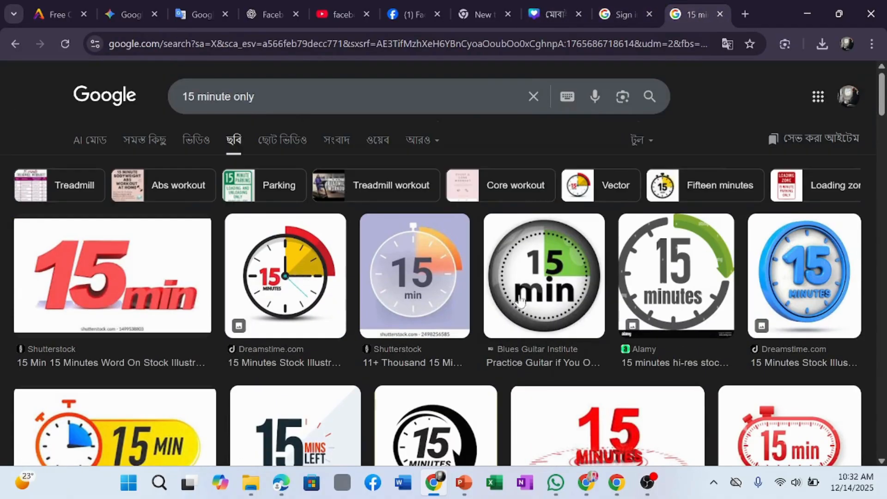
pyautogui.scroll(-4, 150, 291)
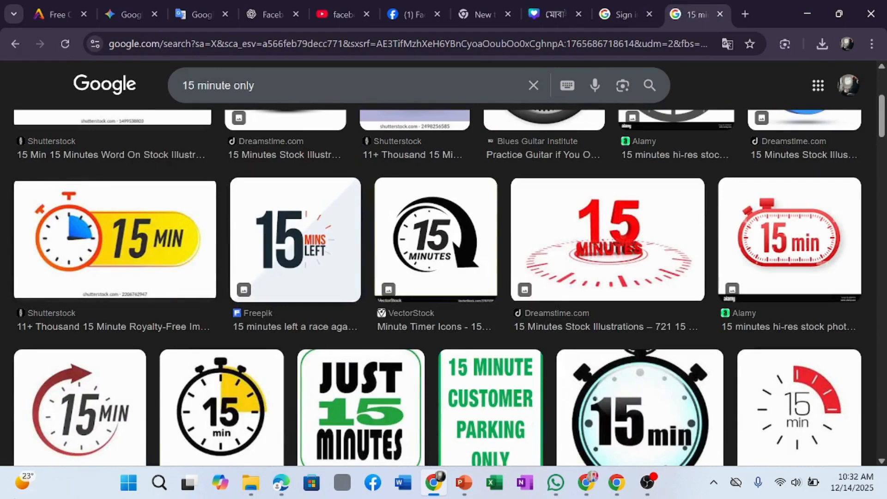
pyautogui.scroll(-9, 370, 343)
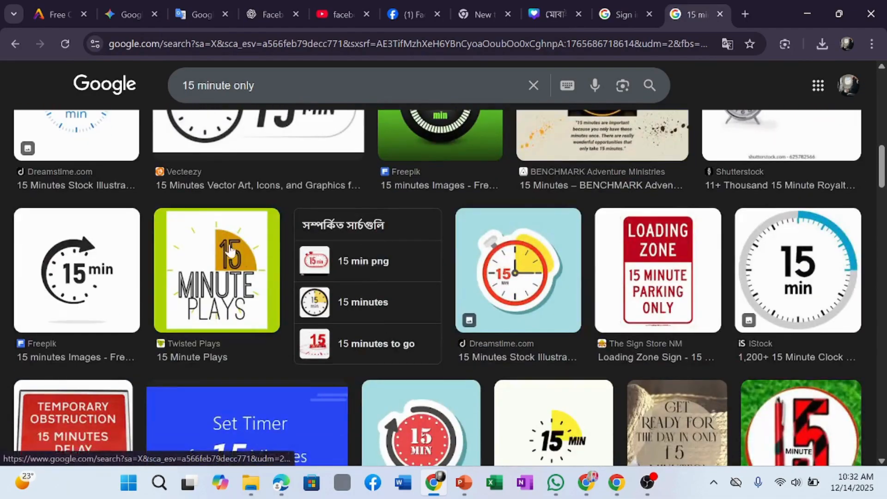
pyautogui.scroll(3, 229, 251)
pyautogui.rightClick(259, 223)
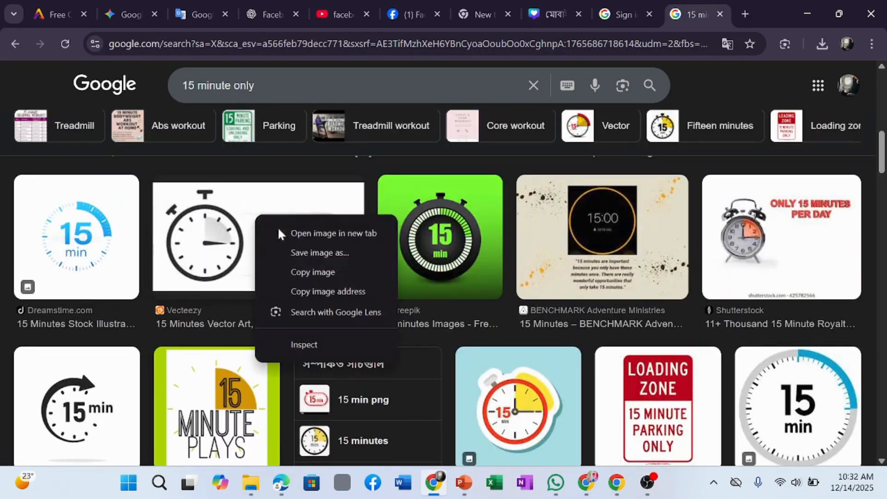
pyautogui.click(313, 272)
pyautogui.click(567, 4)
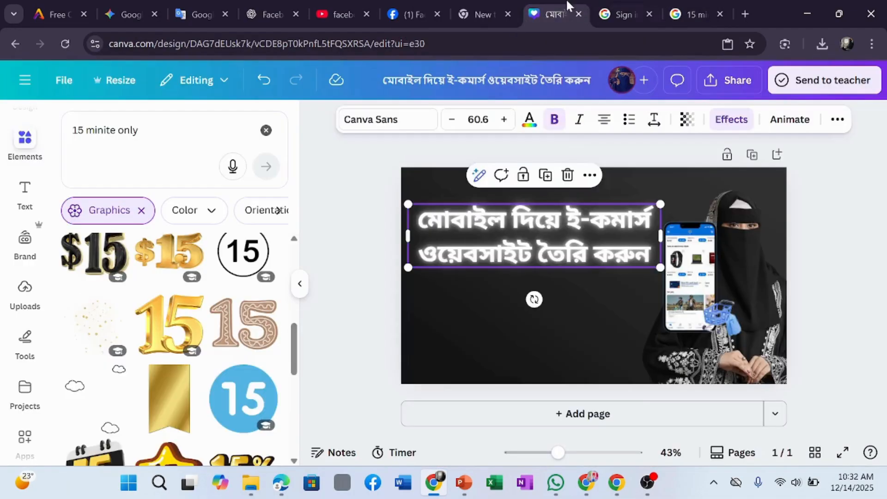
# Step: Try to paste the copied stopwatch picture into the thumbnail, deleting the item pasted each time
pyautogui.click(547, 319)
pyautogui.hotkey('ctrl', 'v')
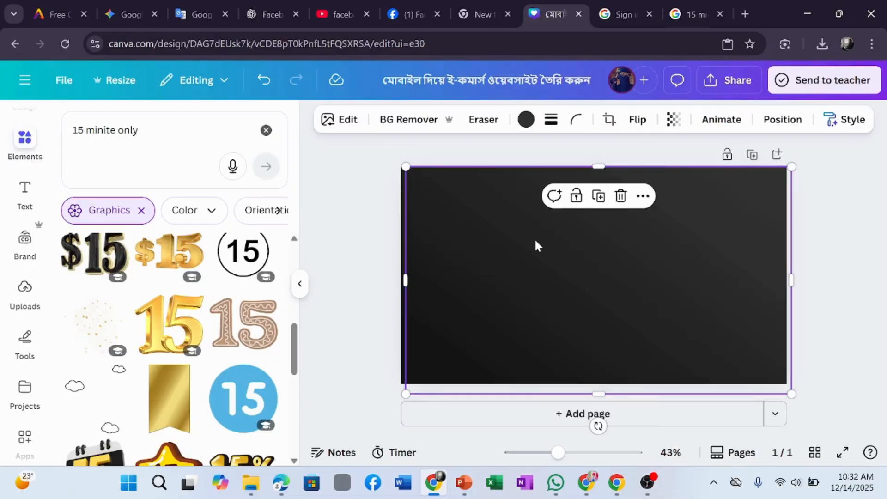
pyautogui.press('Delete')
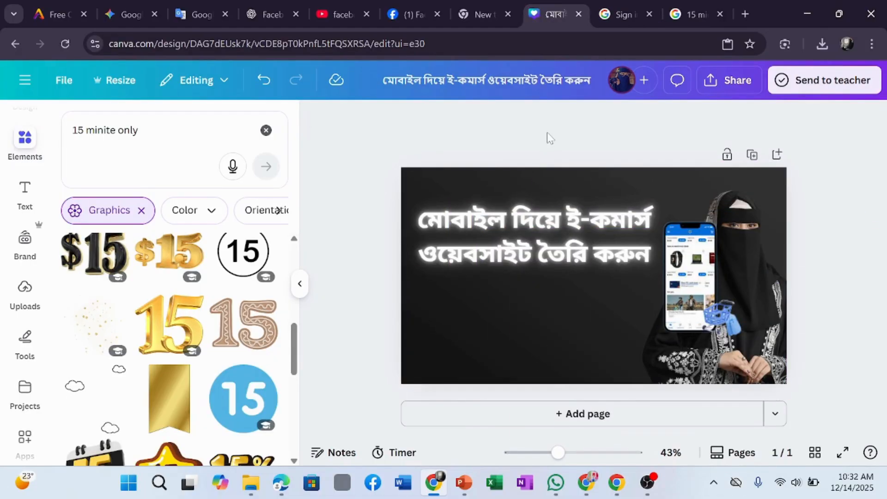
pyautogui.hotkey('ctrl', 'v')
pyautogui.press('Delete')
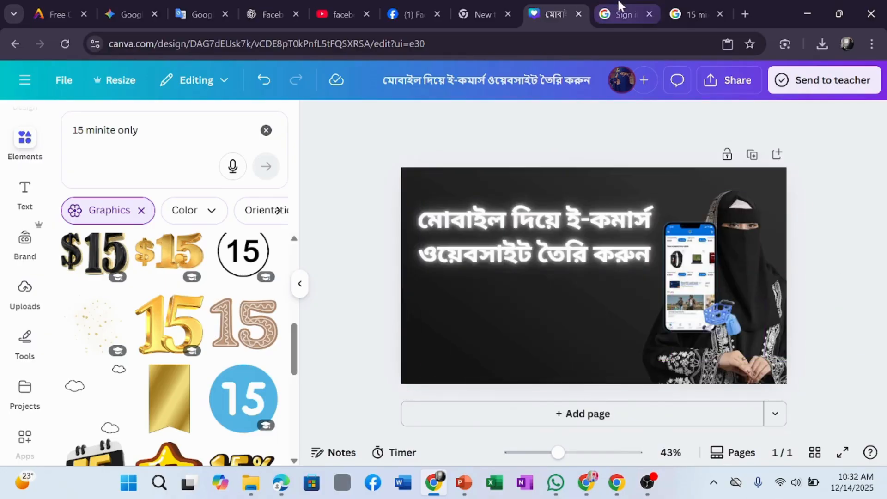
# Step: Switch to the "15 minute only" image results and copy the black "15 minutes" timer image with the curved arrow
pyautogui.click(620, 6)
pyautogui.click(692, 6)
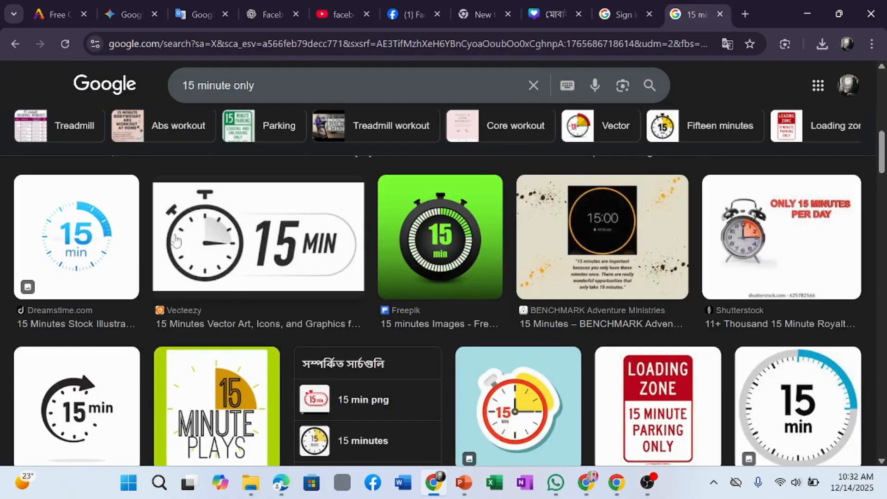
pyautogui.scroll(10, 243, 201)
pyautogui.scroll(-12, 259, 189)
pyautogui.scroll(5, 265, 185)
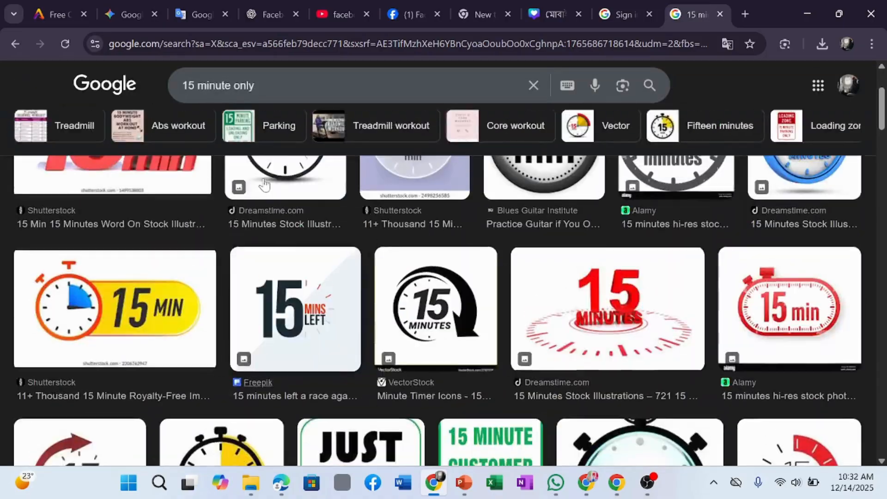
pyautogui.scroll(5, 264, 185)
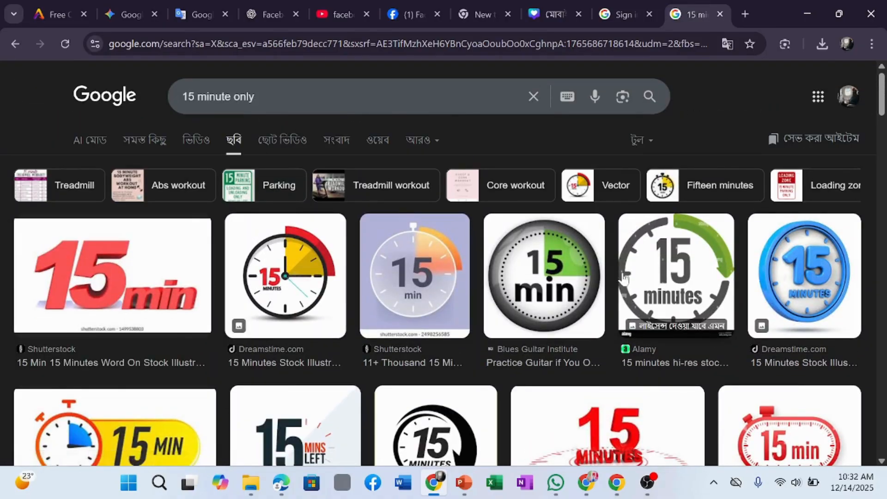
pyautogui.scroll(-4, 624, 278)
pyautogui.rightClick(388, 246)
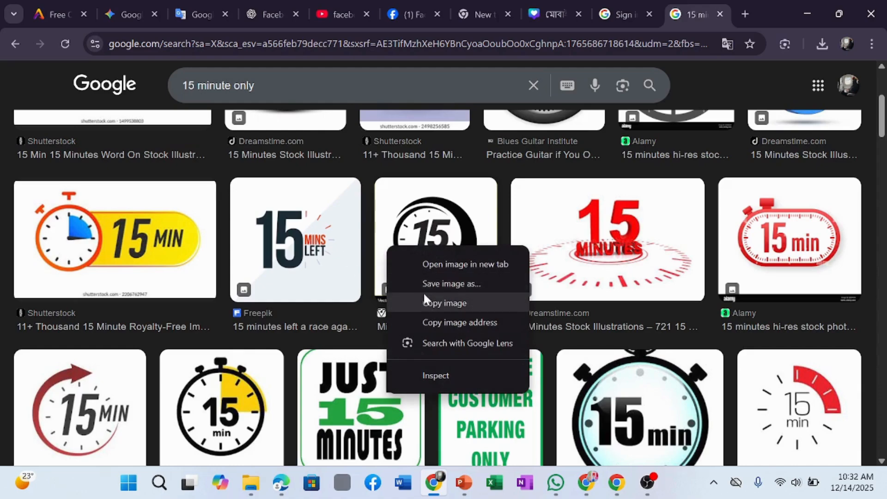
pyautogui.click(445, 302)
# Step: Paste the copied timer image into the Canva thumbnail, remove its background and place it below the headline
pyautogui.click(553, 15)
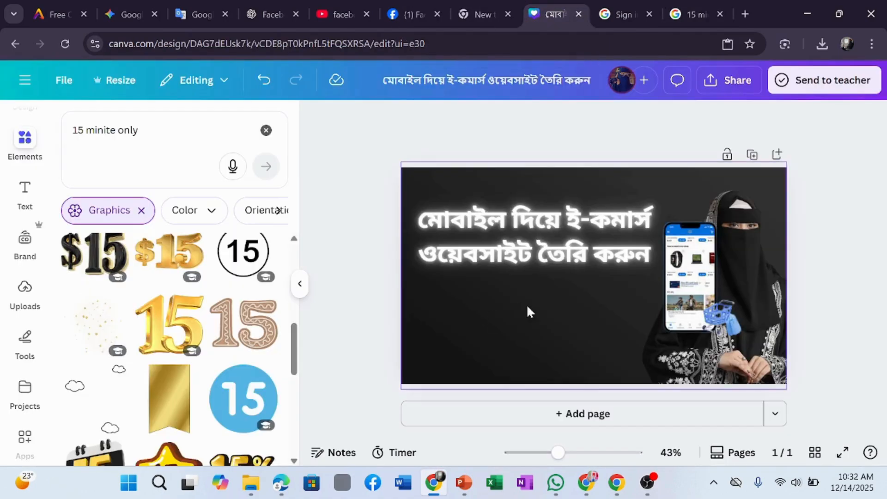
pyautogui.click(535, 332)
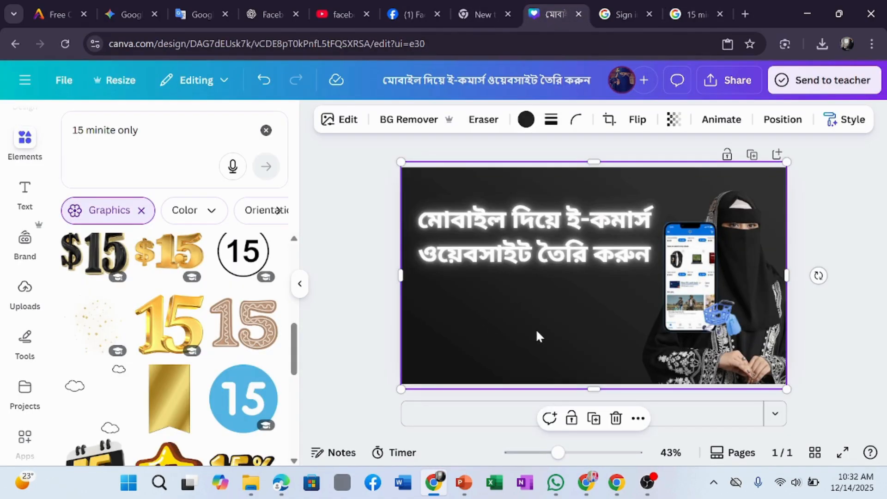
pyautogui.hotkey('ctrl', 'v')
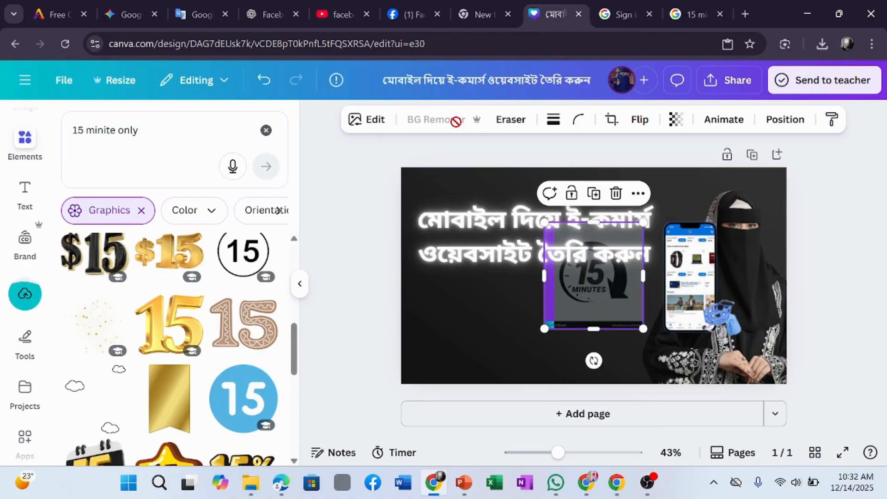
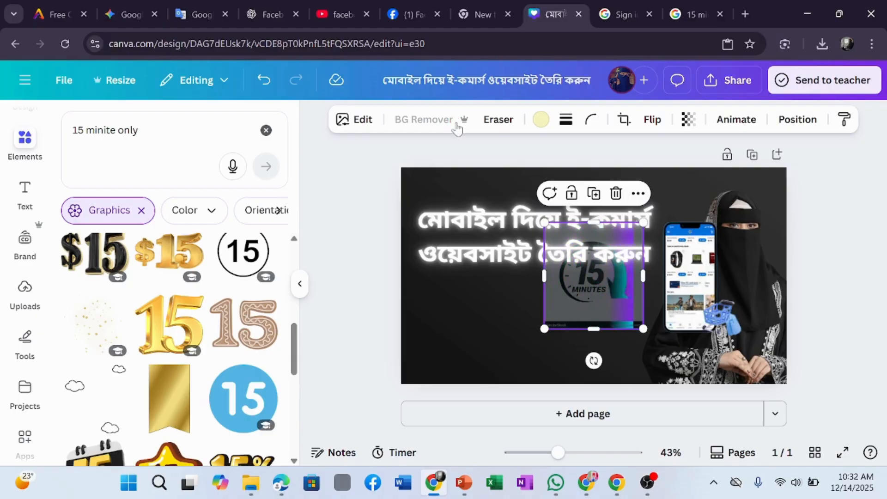
pyautogui.moveTo(586, 313); pyautogui.dragTo(537, 341)
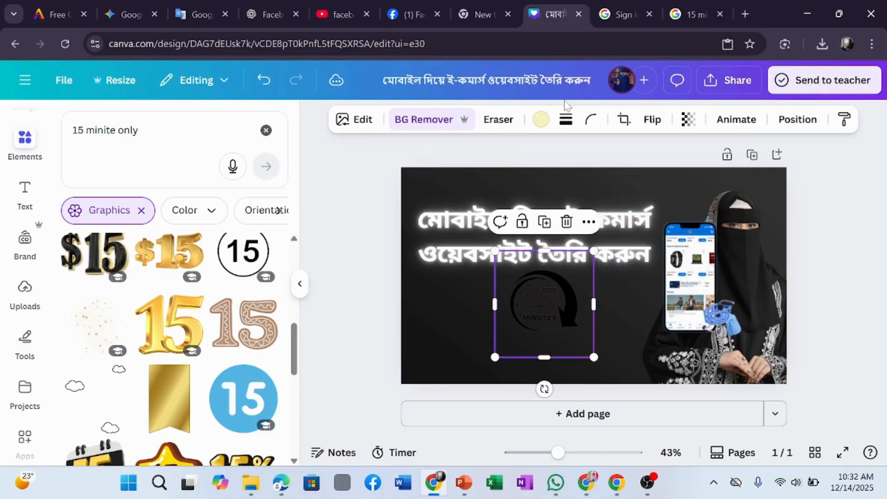
# Step: Try applying the dark grey document colour to the timer image, and delete the image from the thumbnail
pyautogui.click(540, 121)
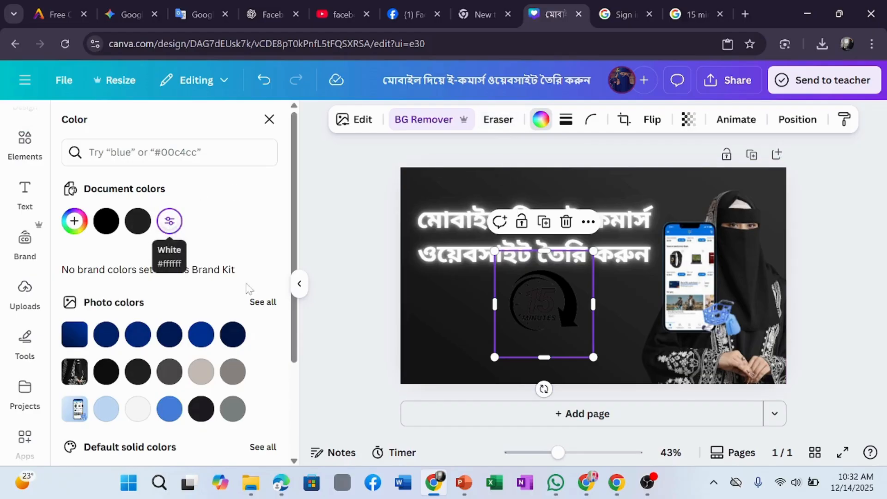
pyautogui.doubleClick(521, 317)
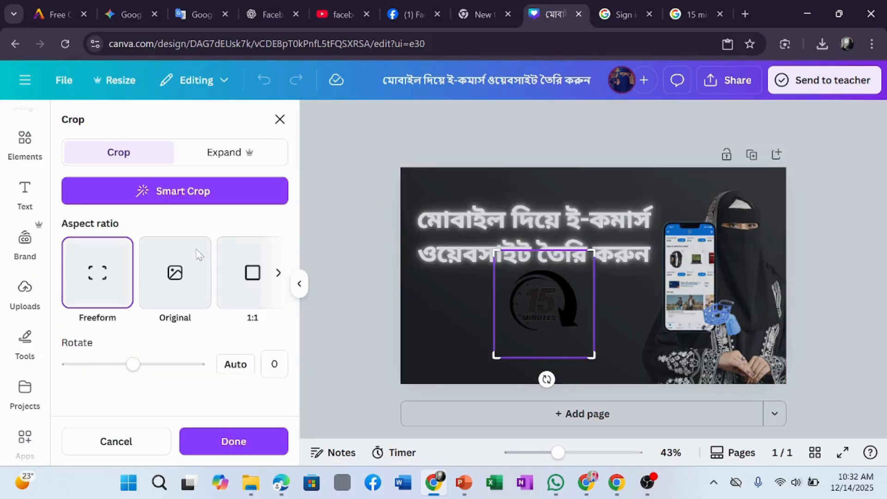
pyautogui.click(280, 119)
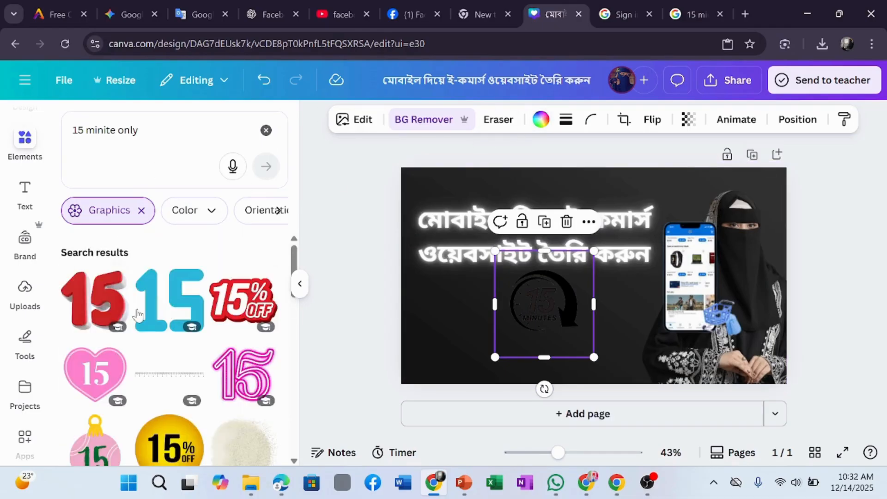
pyautogui.click(539, 122)
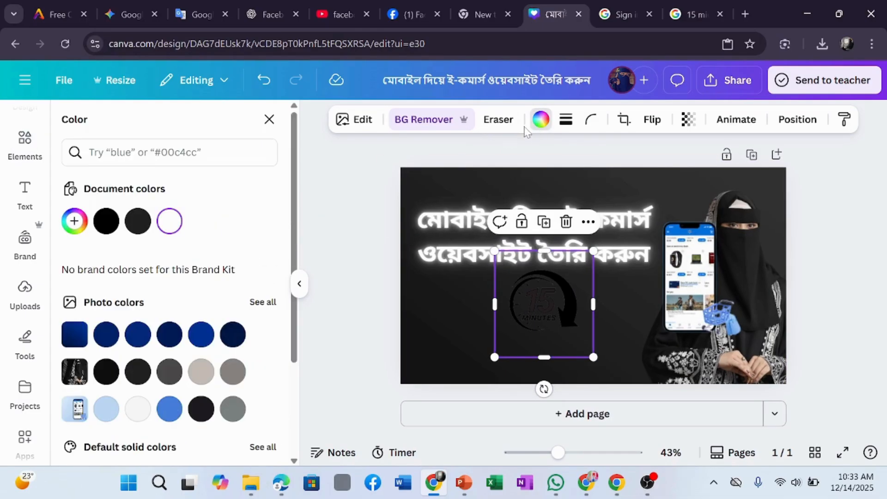
pyautogui.click(133, 222)
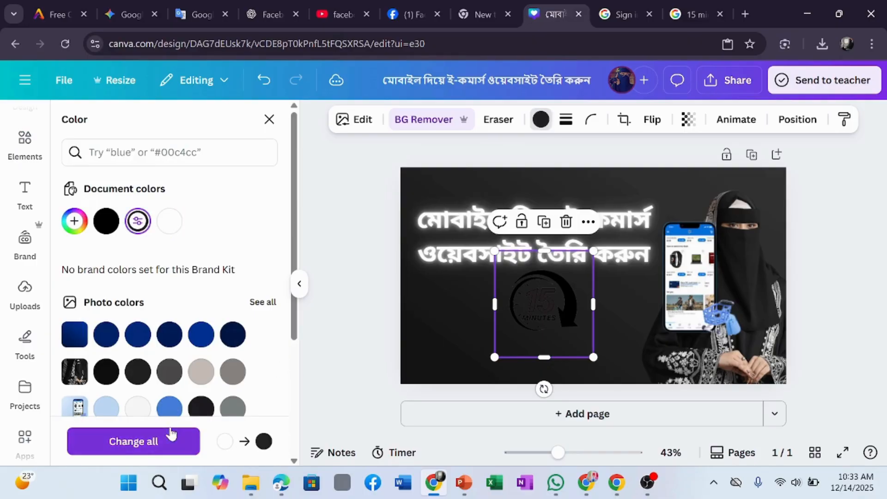
pyautogui.press('Delete')
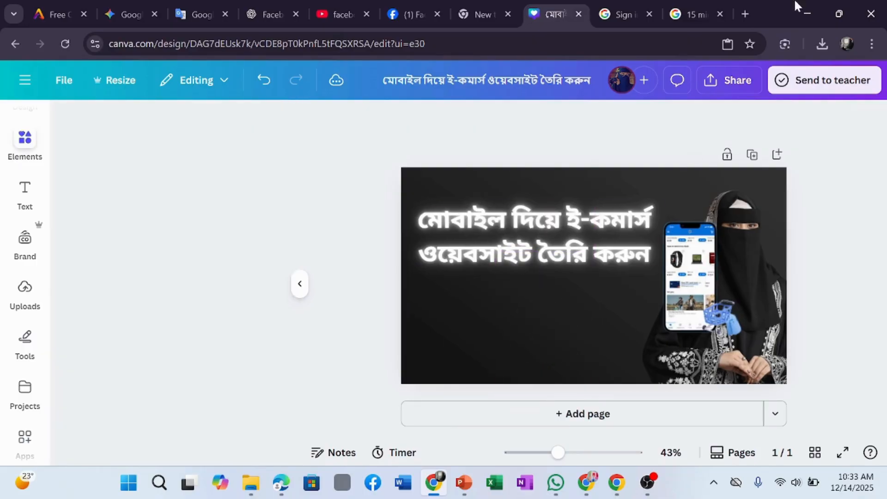
# Step: Return to the Google image results and copy the red 3D "15 min" lettering image
pyautogui.click(692, 14)
pyautogui.scroll(-4, 585, 257)
pyautogui.scroll(-10, 585, 257)
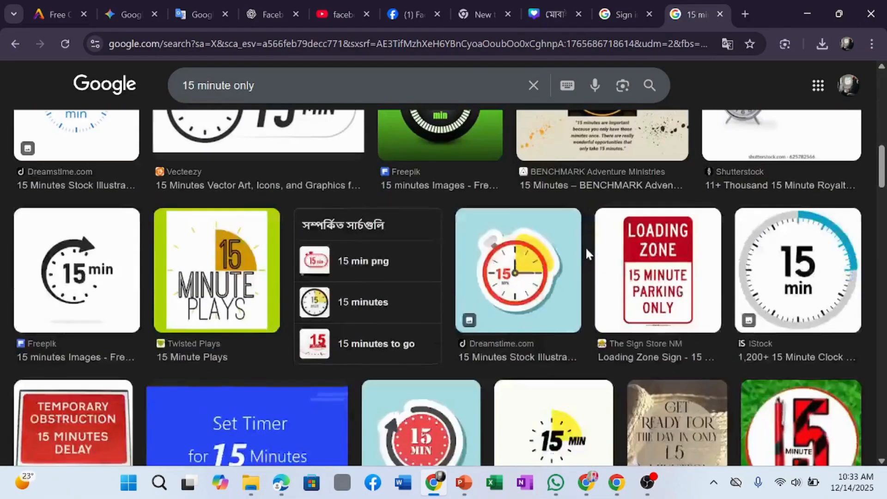
pyautogui.scroll(15, 600, 254)
pyautogui.scroll(3, 661, 286)
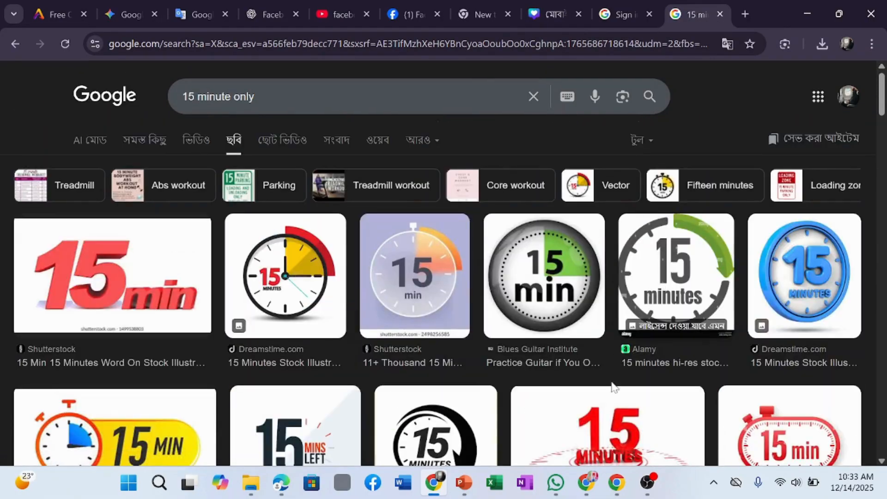
pyautogui.scroll(-2, 178, 214)
pyautogui.rightClick(108, 194)
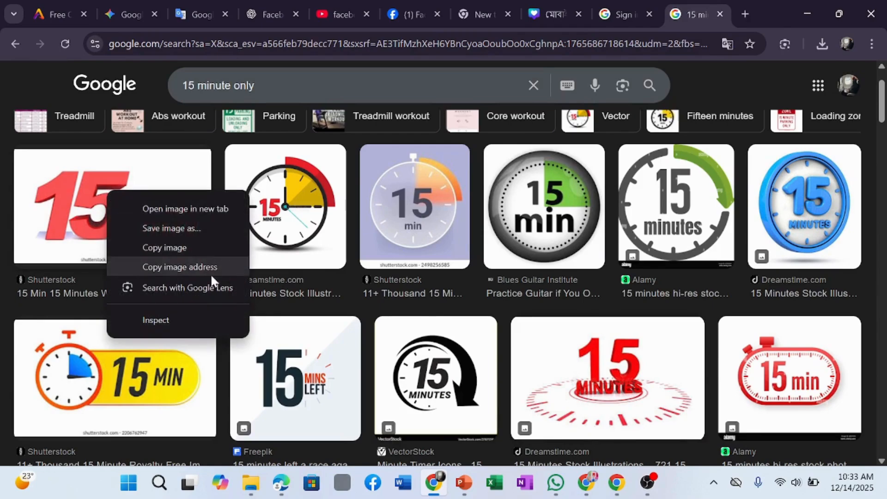
pyautogui.click(209, 246)
# Step: Paste the red "15 min" image into the Canva thumbnail and remove its background
pyautogui.click(545, 10)
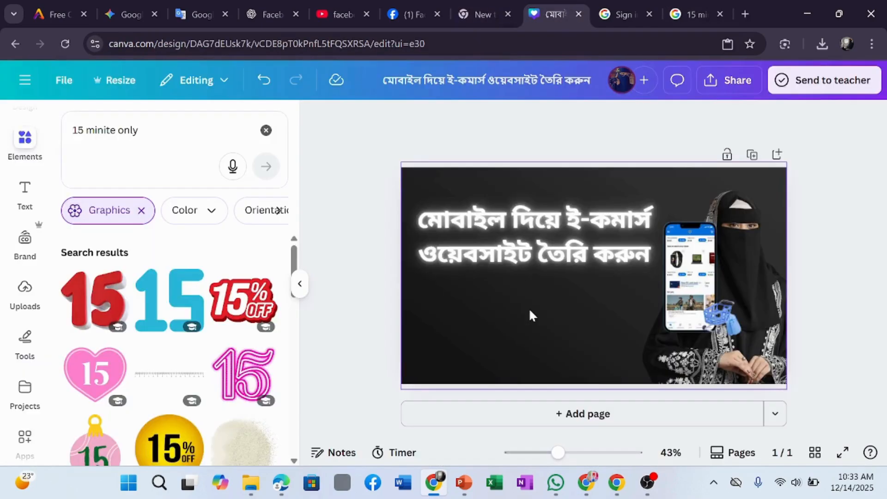
pyautogui.hotkey('ctrl', 'v')
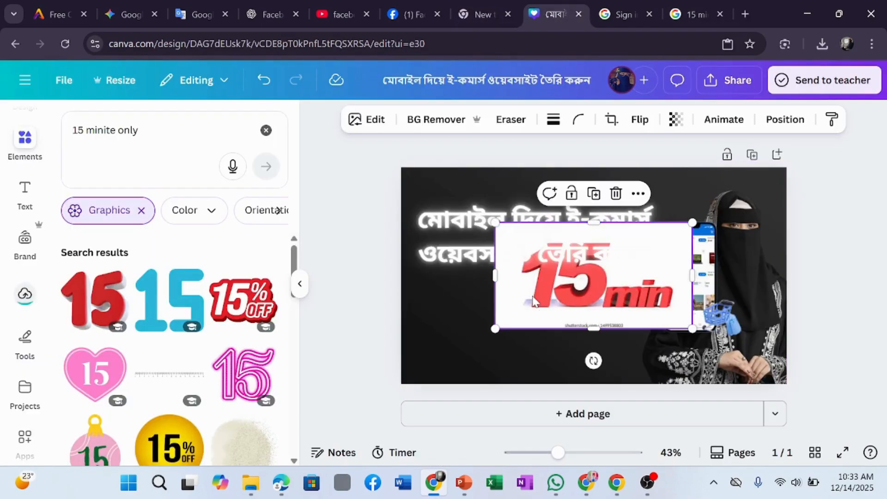
pyautogui.click(439, 121)
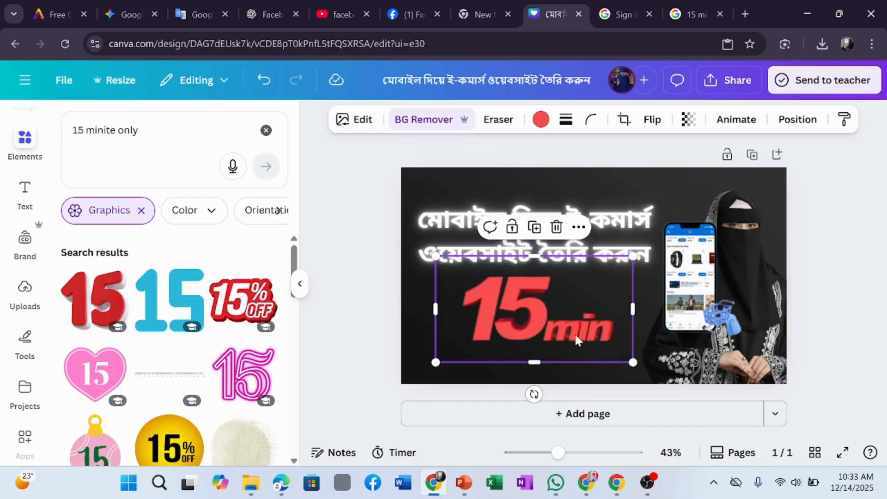
# Step: Shrink the "15 min" graphic and place it below the headline, and shift the headline slightly up and left
pyautogui.moveTo(533, 331); pyautogui.dragTo(548, 331)
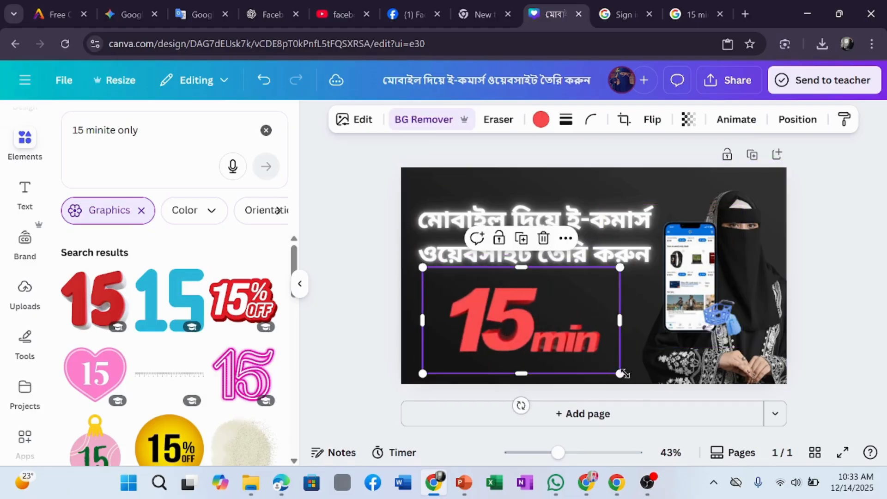
pyautogui.moveTo(622, 370); pyautogui.dragTo(595, 359)
pyautogui.moveTo(547, 315)
pyautogui.mouseDown()
pyautogui.moveTo(589, 321)
pyautogui.moveTo(524, 322)
pyautogui.moveTo(539, 319)
pyautogui.moveTo(531, 319)
pyautogui.mouseUp()
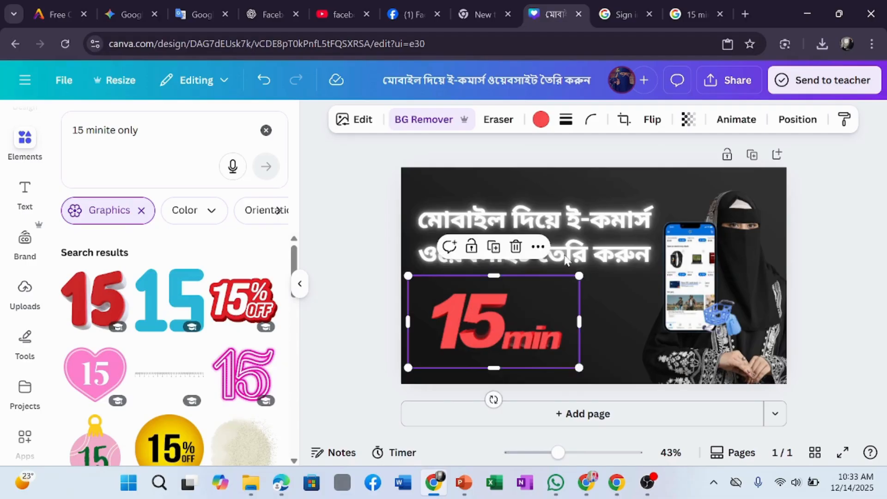
pyautogui.moveTo(621, 259); pyautogui.dragTo(614, 250)
pyautogui.moveTo(531, 327)
pyautogui.mouseDown()
pyautogui.moveTo(542, 313)
pyautogui.moveTo(536, 321)
pyautogui.mouseUp()
pyautogui.click(357, 222)
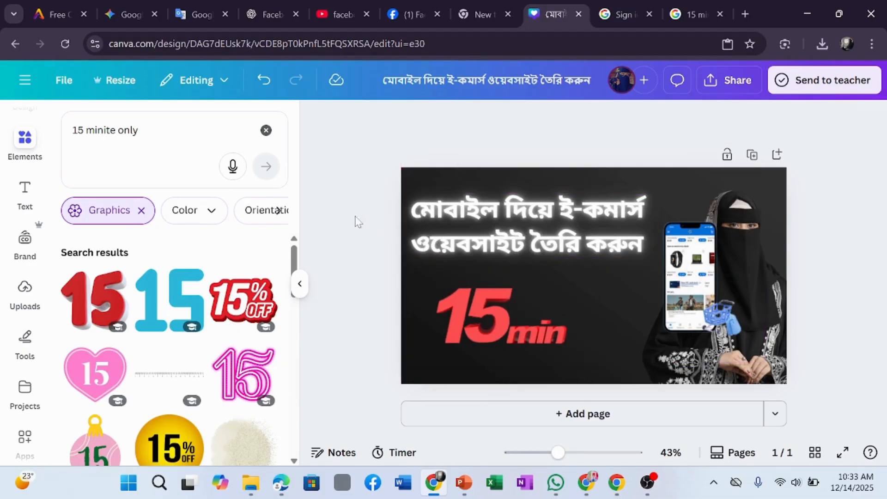
# Step: Search the elements for "only" and add the yellow "ONLY" graphic to the thumbnail
pyautogui.click(266, 130)
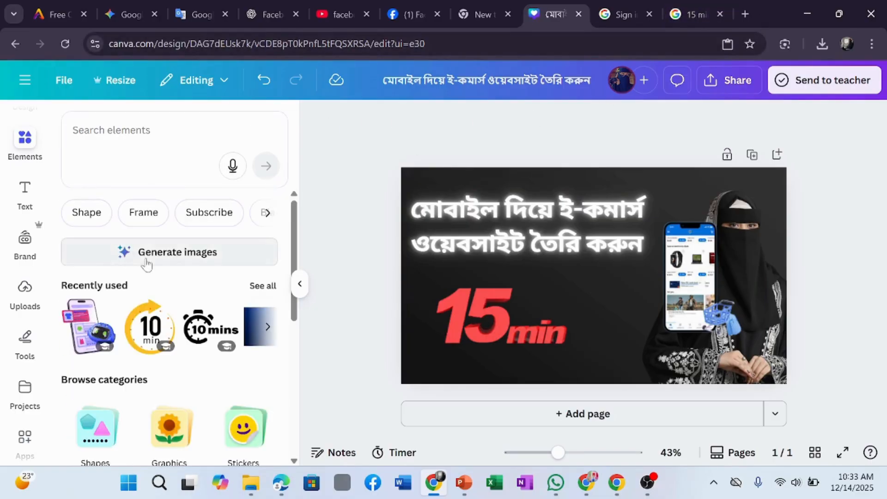
pyautogui.click(167, 245)
pyautogui.click(173, 151)
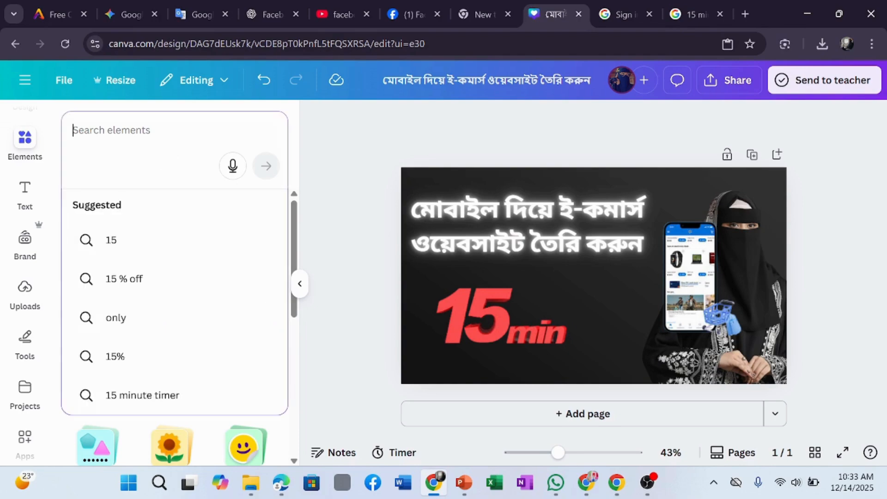
pyautogui.write('only')
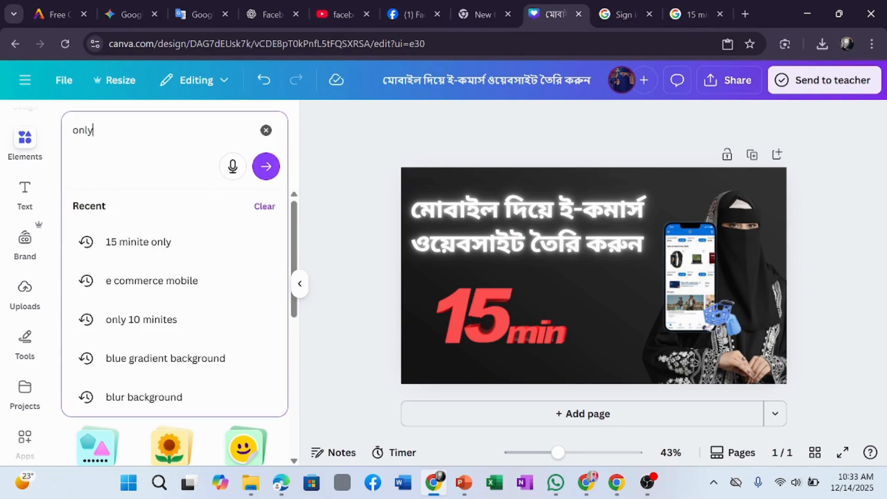
pyautogui.press('Return')
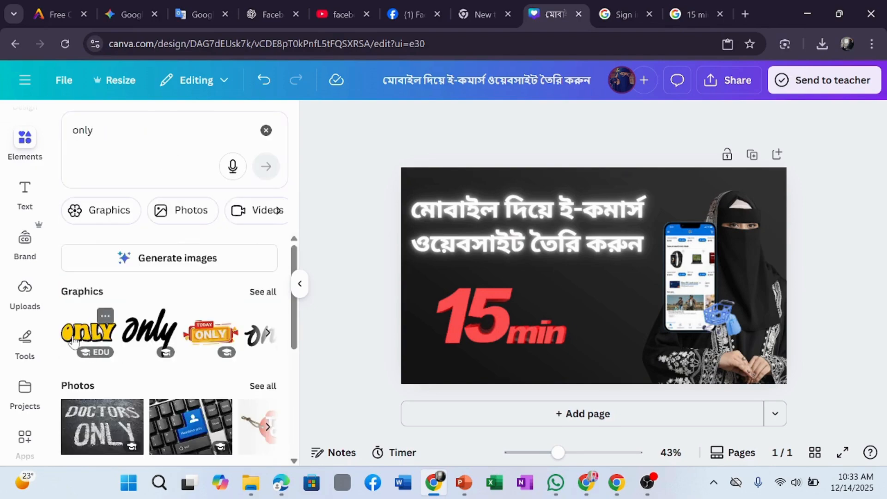
pyautogui.click(88, 332)
# Step: Shrink the "ONLY" graphic and place it beneath the "min" lettering, with the "15 min" graphic shifted slightly up and left
pyautogui.moveTo(591, 266); pyautogui.dragTo(600, 346)
pyautogui.moveTo(661, 371); pyautogui.dragTo(580, 363)
pyautogui.click(459, 327)
pyautogui.moveTo(458, 328); pyautogui.dragTo(445, 319)
pyautogui.moveTo(549, 372); pyautogui.dragTo(540, 299)
pyautogui.click(841, 305)
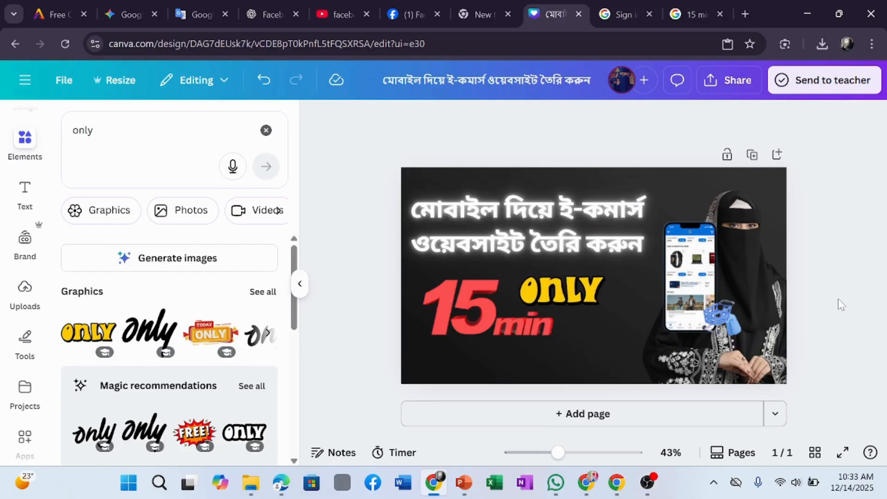
pyautogui.moveTo(570, 292); pyautogui.dragTo(560, 368)
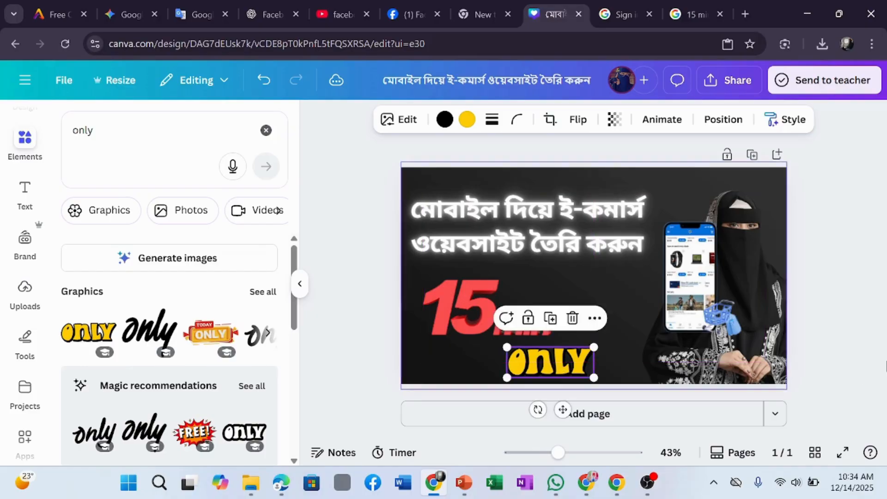
pyautogui.click(879, 314)
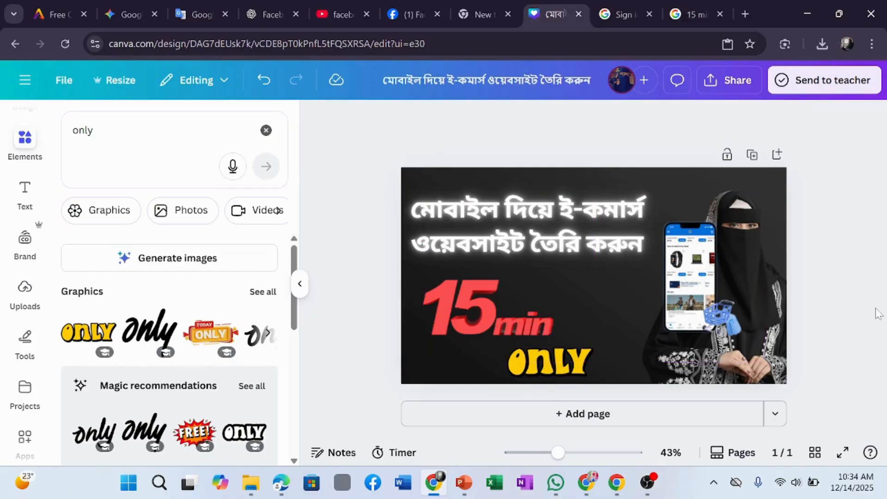
# Step: Search the elements for "yottube" and place a small red YouTube play-button logo just above the phone
pyautogui.click(267, 130)
pyautogui.write('yo')
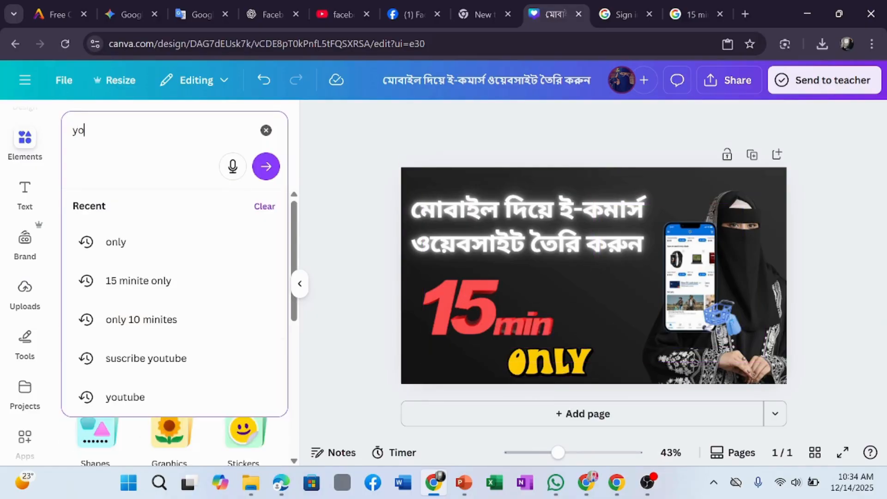
pyautogui.write('ttube')
pyautogui.press('Return')
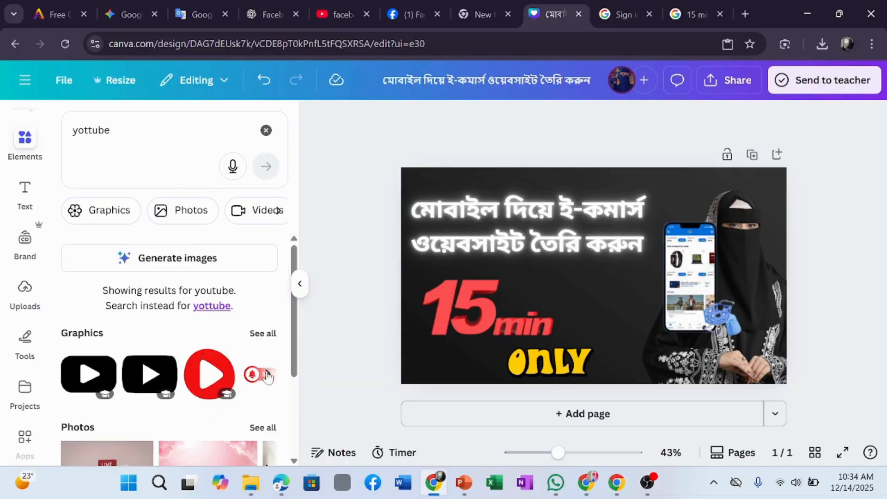
pyautogui.click(269, 376)
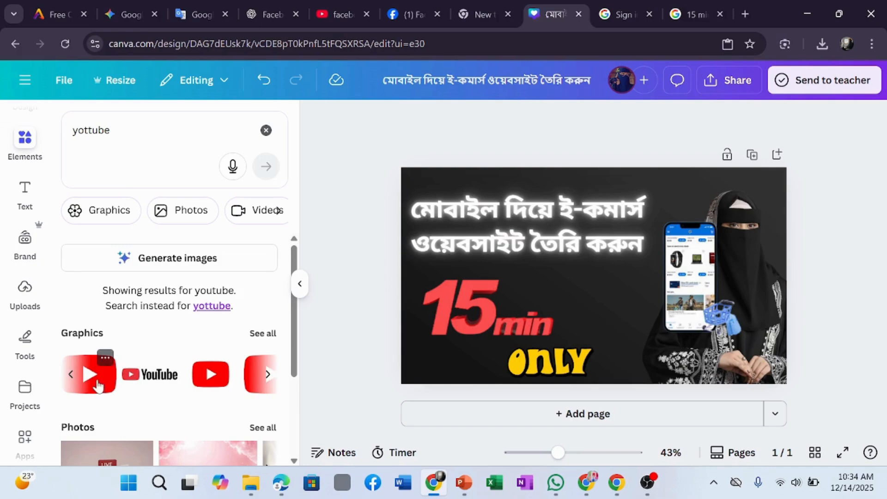
pyautogui.click(98, 386)
pyautogui.moveTo(712, 197); pyautogui.dragTo(680, 201)
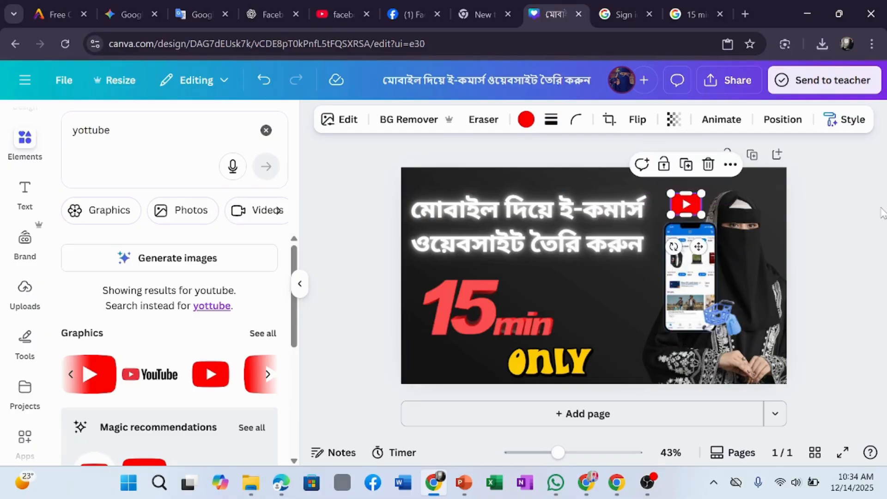
# Step: Search the elements for "facebook"
pyautogui.click(880, 197)
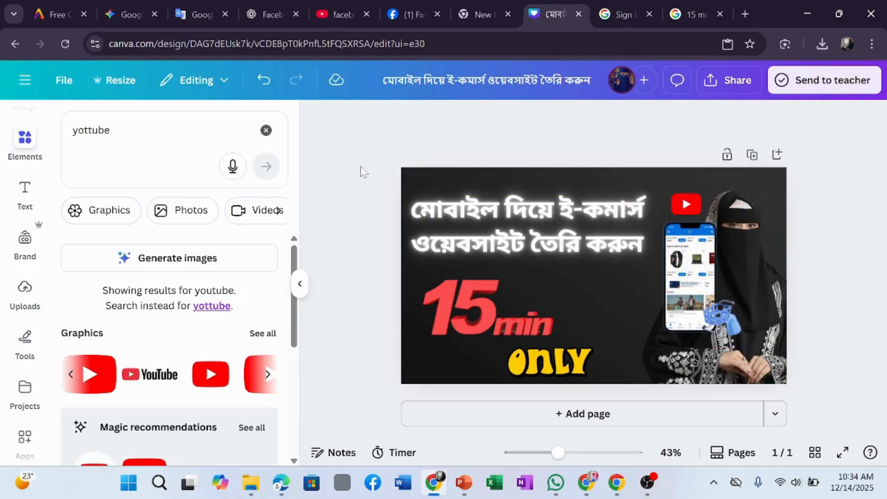
pyautogui.click(265, 131)
pyautogui.write('f')
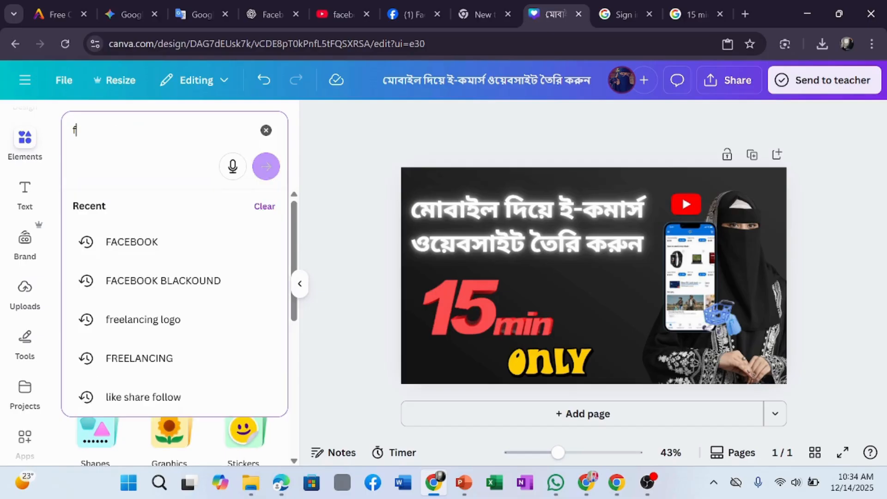
pyautogui.write('acebook')
pyautogui.press('Return')
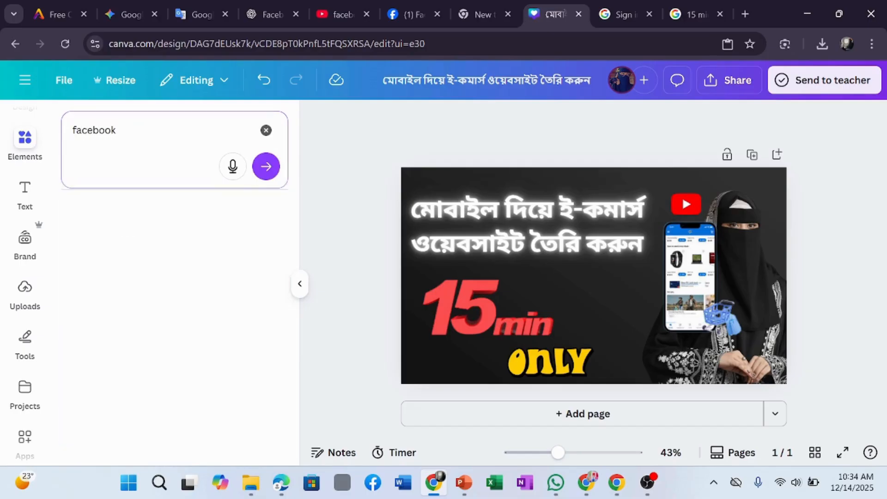
# Step: Switch to YouTube, examine the thumbnails on the account's own channel Videos page, and return to the Canva design
pyautogui.click(342, 15)
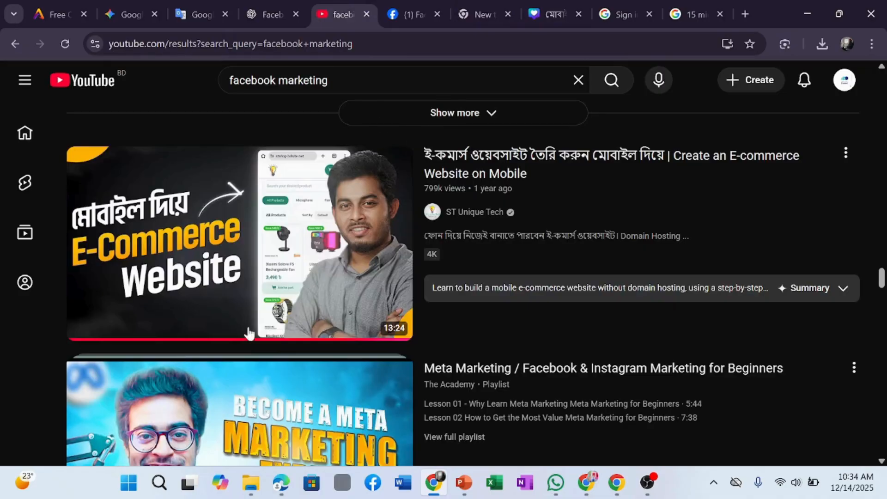
pyautogui.scroll(5, 870, 124)
pyautogui.click(846, 81)
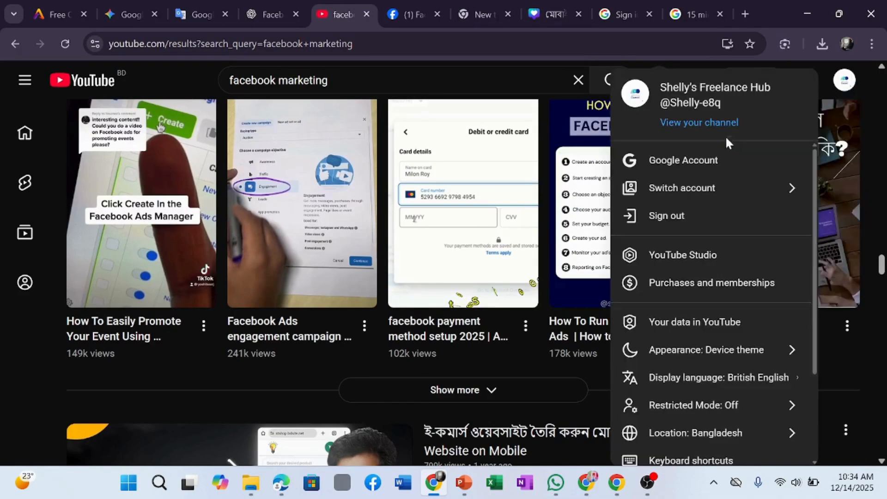
pyautogui.click(720, 124)
pyautogui.click(717, 113)
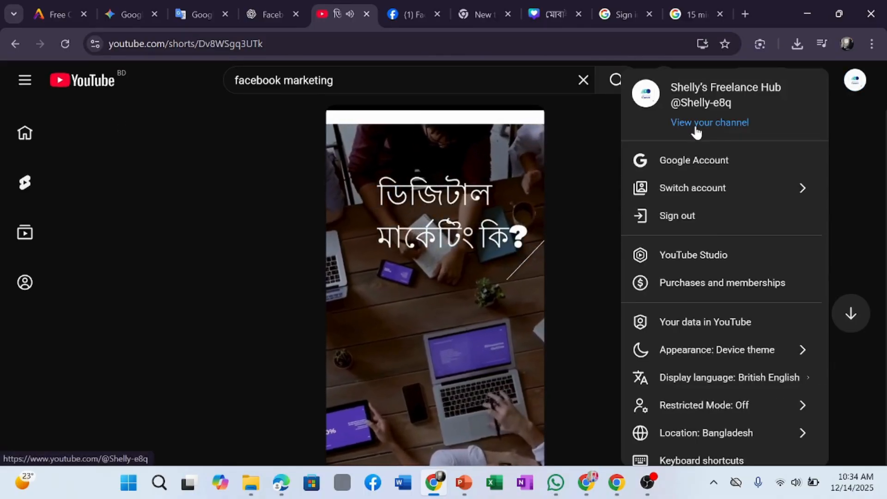
pyautogui.click(694, 126)
pyautogui.click(154, 369)
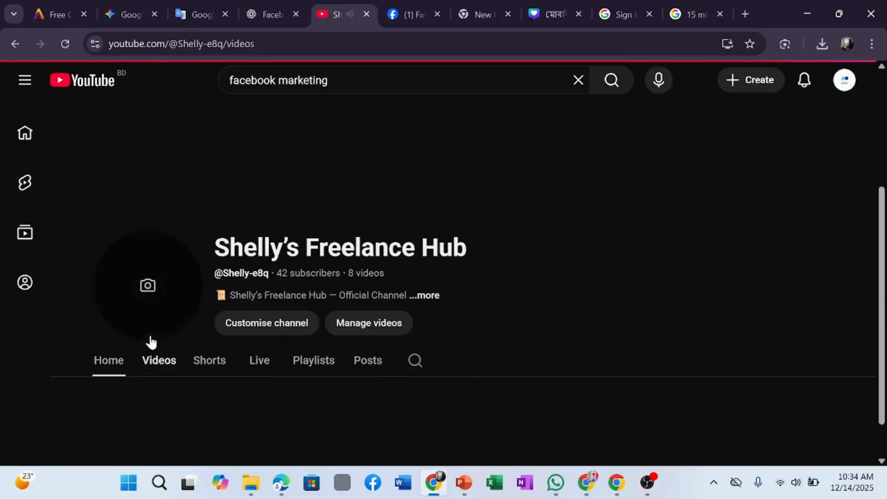
pyautogui.scroll(-3, 536, 288)
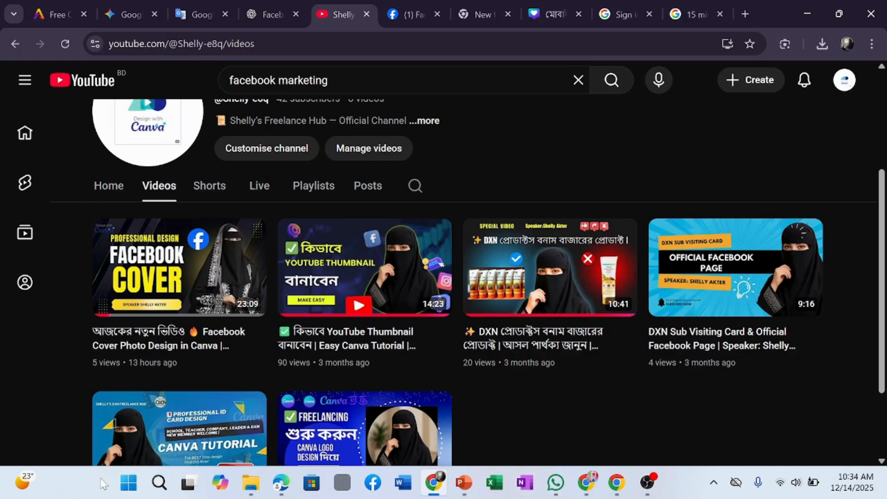
pyautogui.click(563, 6)
# Step: Open the image editing options for the woman's photo and look through the available filters
pyautogui.click(769, 303)
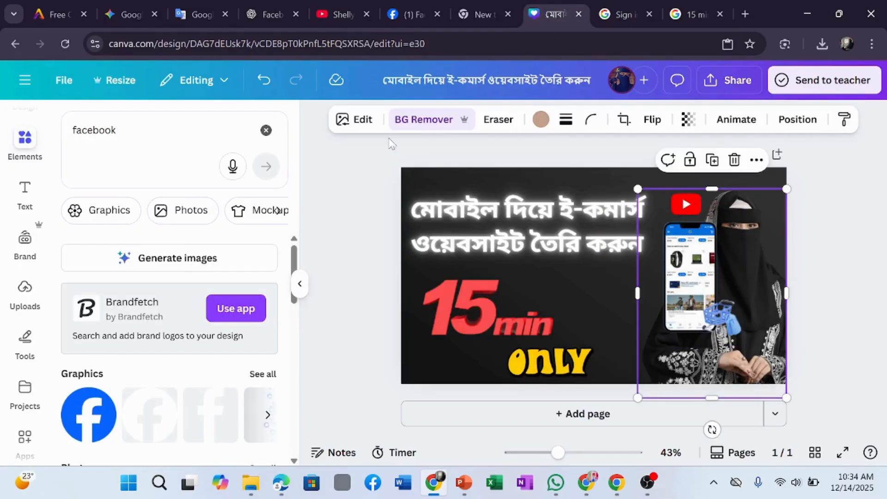
pyautogui.click(362, 120)
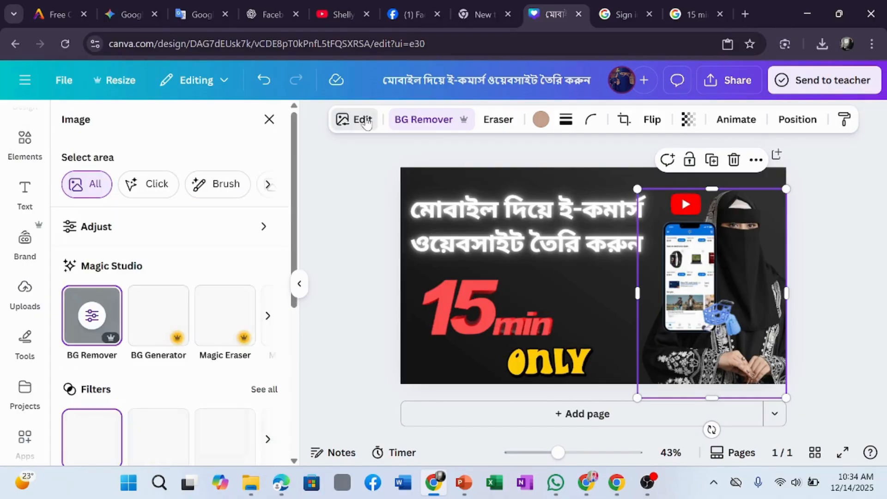
pyautogui.click(268, 317)
pyautogui.scroll(-5, 258, 345)
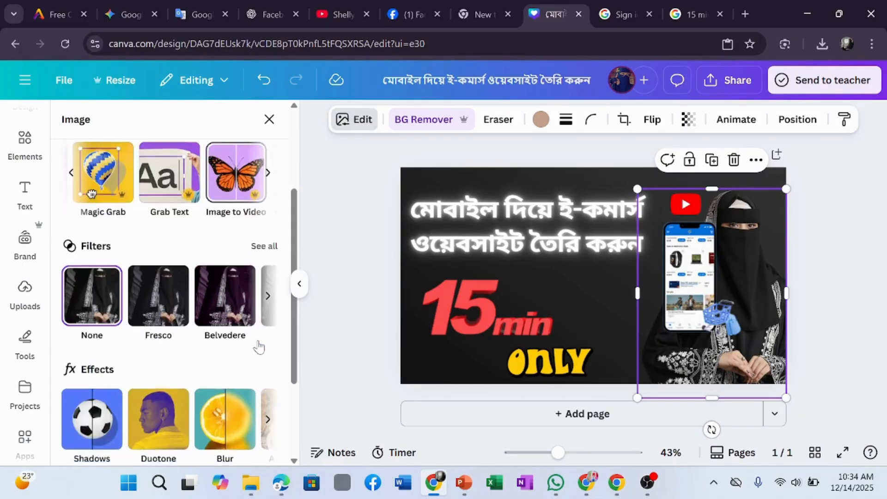
pyautogui.click(267, 233)
pyautogui.click(268, 233)
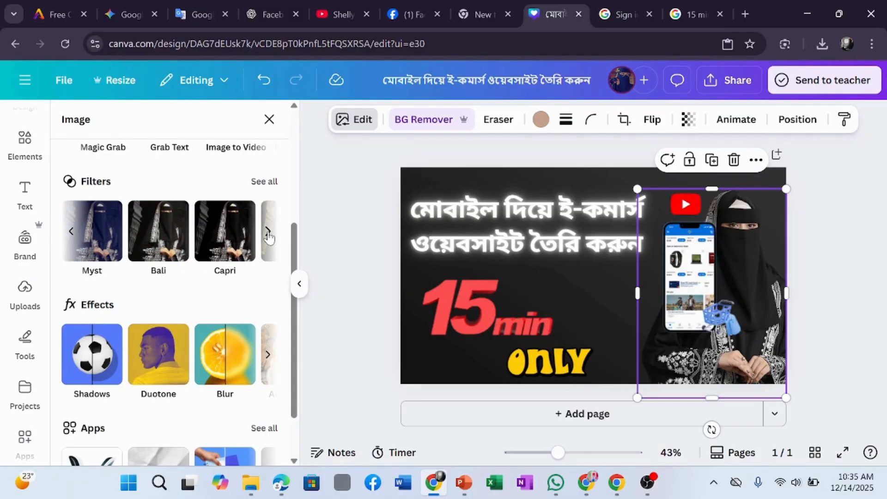
pyautogui.click(268, 232)
pyautogui.click(268, 232)
pyautogui.scroll(-2, 259, 254)
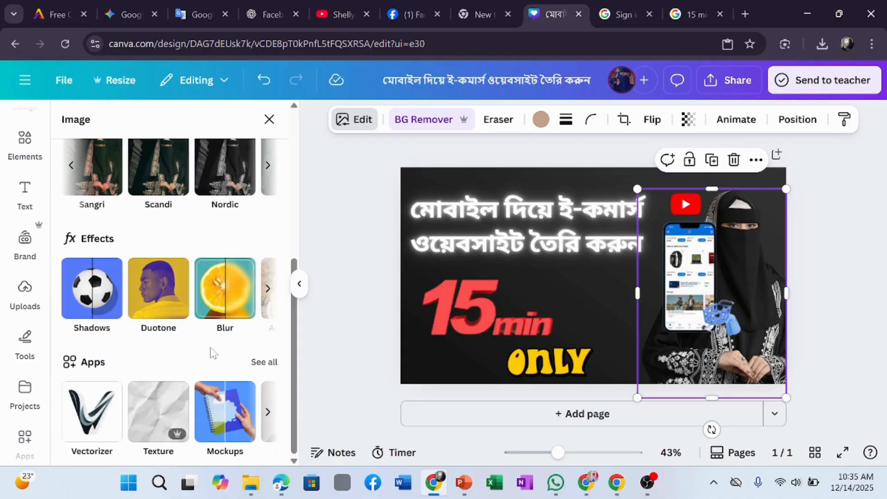
# Step: Try the Glow and Drop shadow effects on the woman's photo, and apply the Outline shadow
pyautogui.click(270, 291)
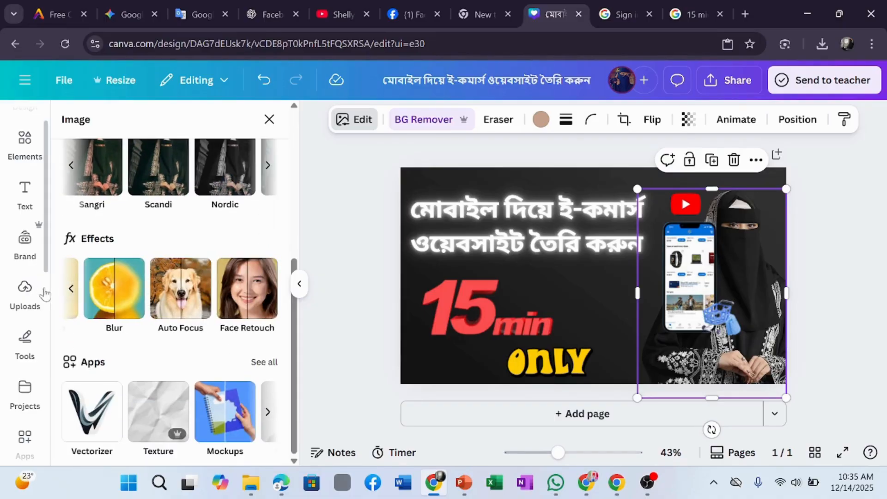
pyautogui.click(69, 289)
pyautogui.click(76, 293)
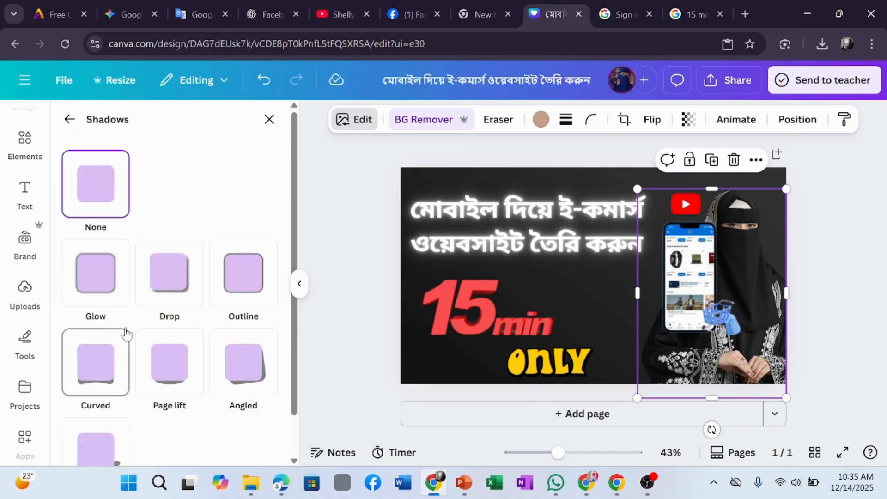
pyautogui.click(110, 277)
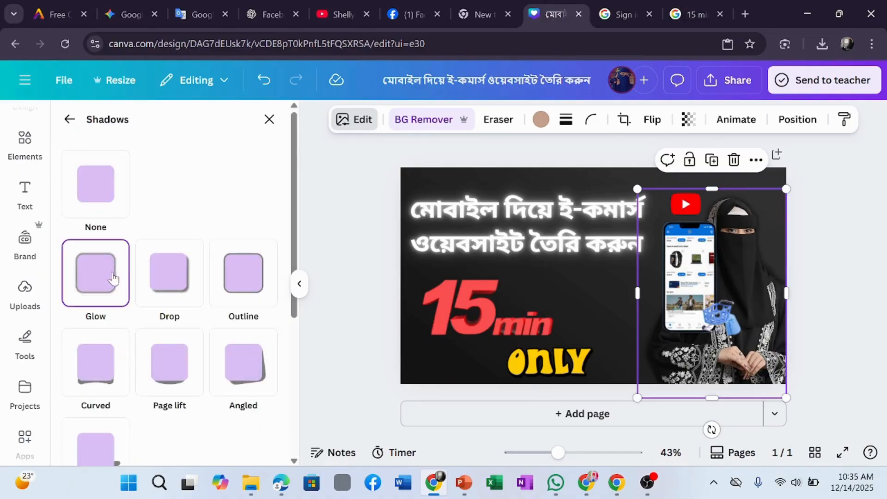
pyautogui.click(187, 277)
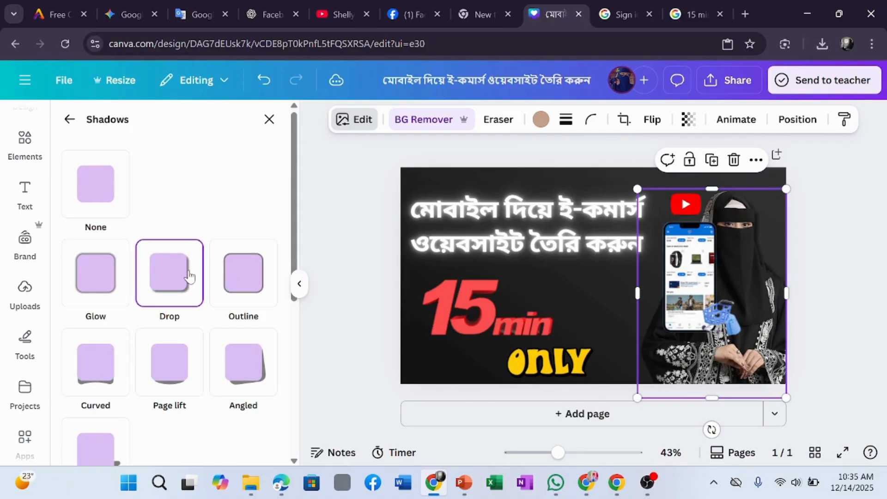
pyautogui.click(262, 293)
pyautogui.scroll(-4, 252, 296)
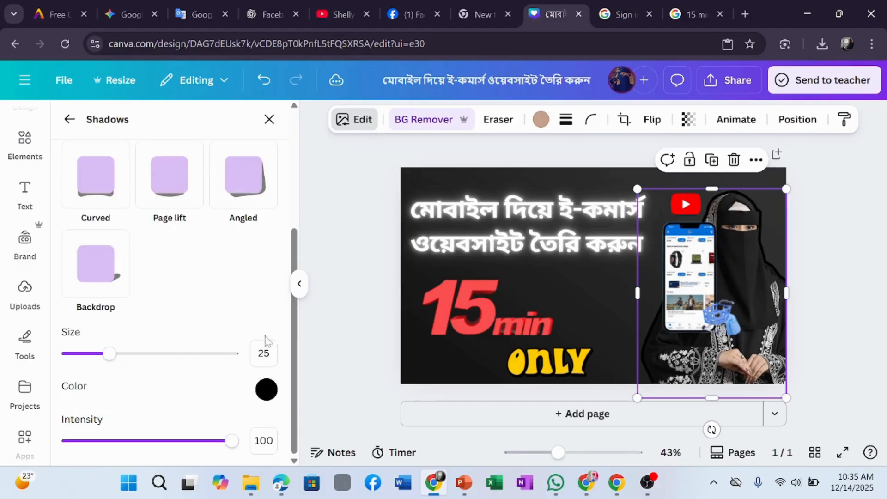
pyautogui.scroll(1, 187, 292)
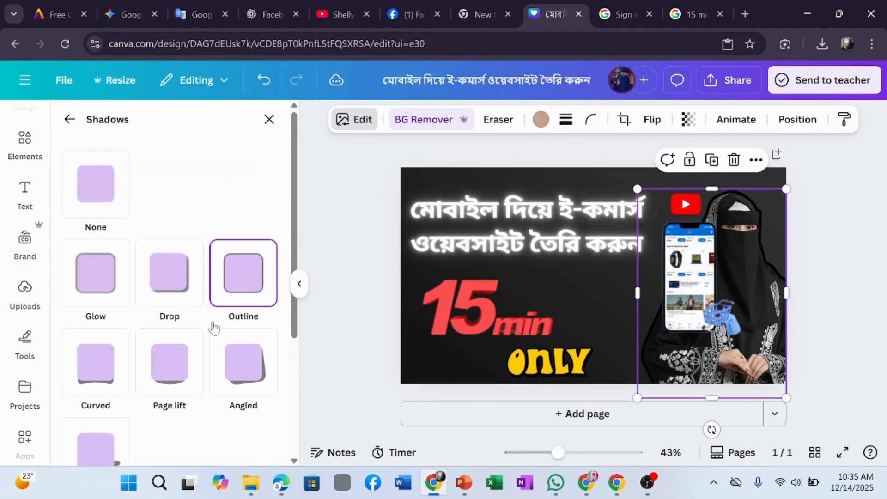
pyautogui.click(842, 293)
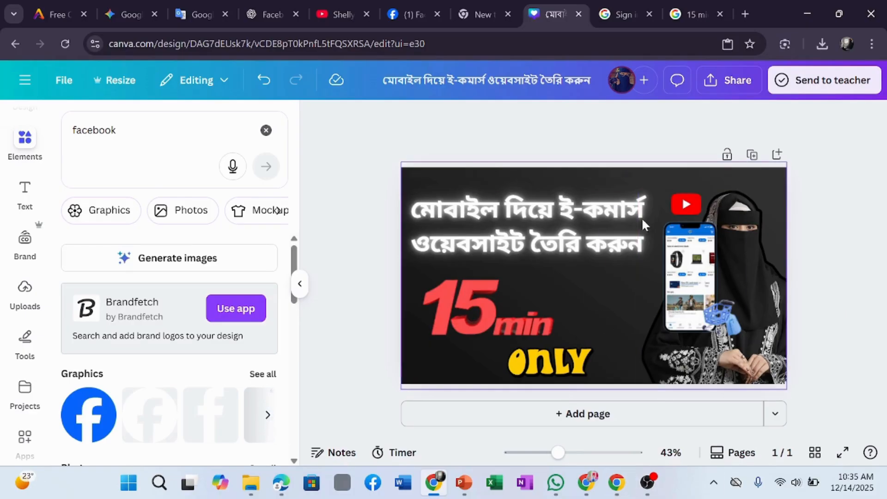
# Step: Add the round blue Facebook logo, shrink it to a small icon beside the woman's face, and shift her photo slightly up
pyautogui.click(95, 400)
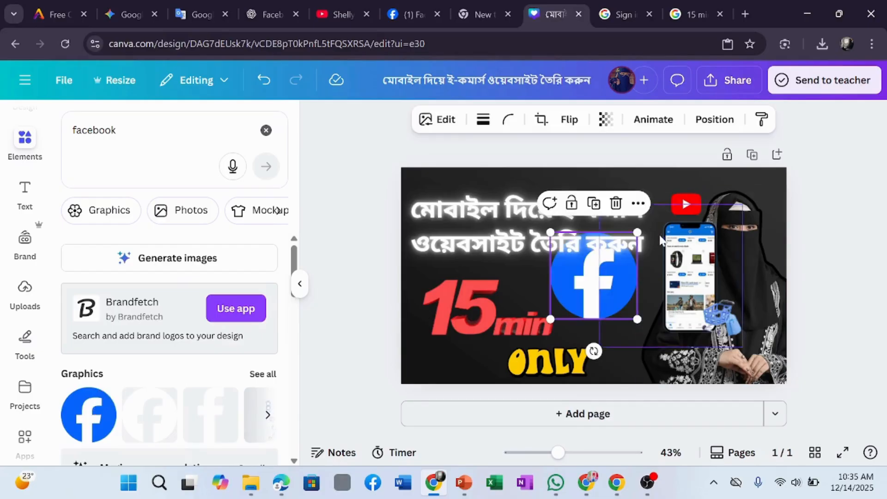
pyautogui.moveTo(641, 229); pyautogui.dragTo(779, 245)
pyautogui.click(745, 222)
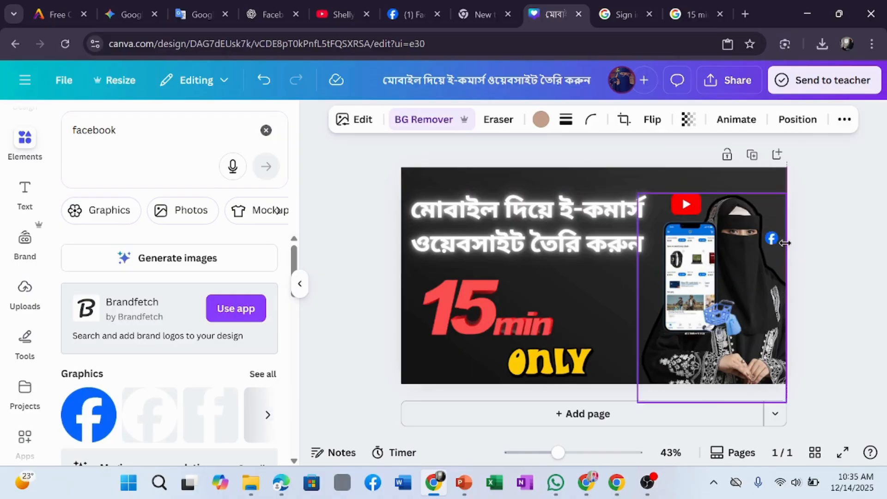
pyautogui.moveTo(748, 212); pyautogui.dragTo(747, 187)
# Step: Try to crop and enlarge the small Facebook logo beside the woman's face, and undo the resize
pyautogui.click(771, 237)
pyautogui.doubleClick(772, 238)
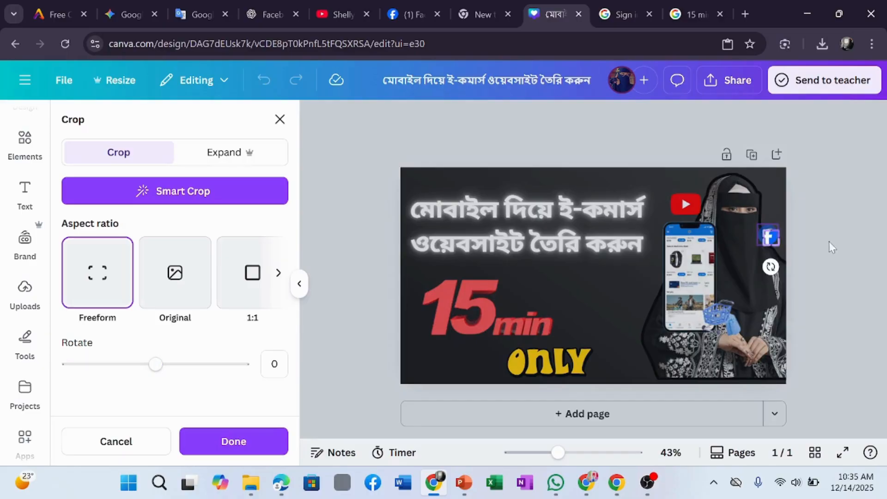
pyautogui.click(853, 228)
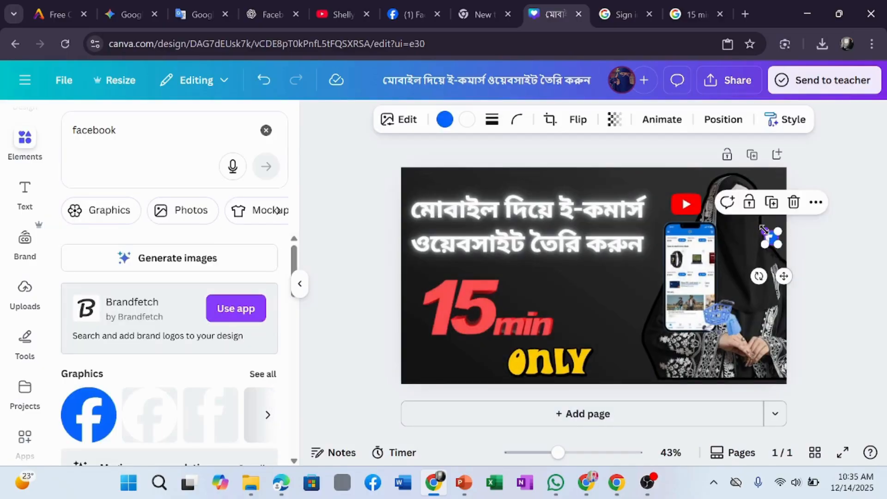
pyautogui.moveTo(757, 226); pyautogui.dragTo(739, 204)
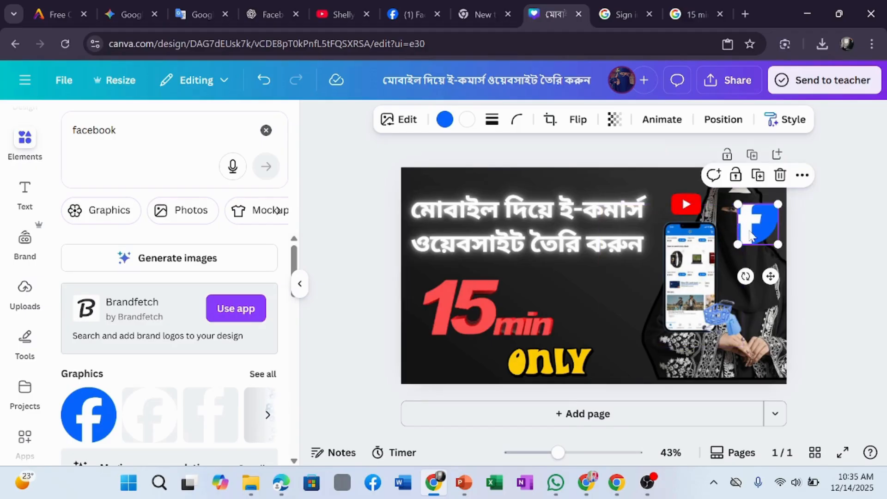
pyautogui.hotkey('ctrl', 'z')
# Step: Move the small Facebook logo up beside the woman's head, level with the YouTube logo
pyautogui.click(864, 244)
pyautogui.click(773, 238)
pyautogui.moveTo(779, 244); pyautogui.dragTo(776, 205)
pyautogui.click(803, 254)
pyautogui.click(886, 241)
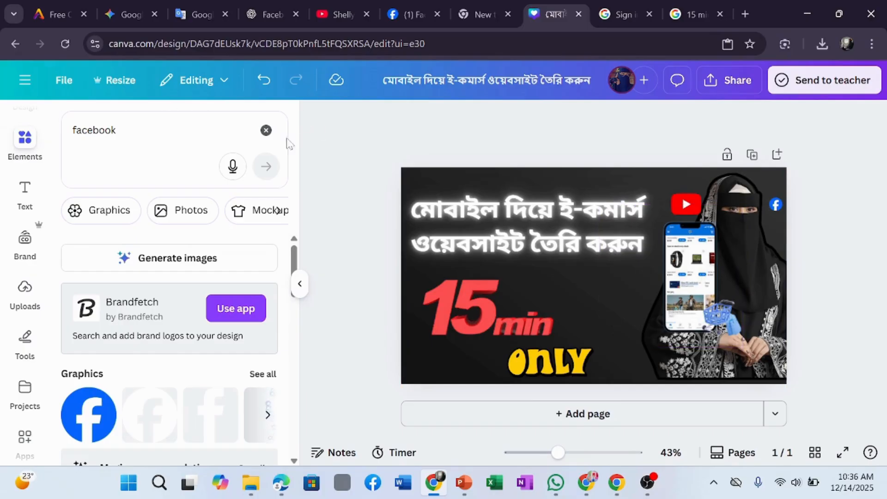
# Step: Search the elements for "like" and add the light-blue round thumbs-up graphic to the thumbnail
pyautogui.click(266, 130)
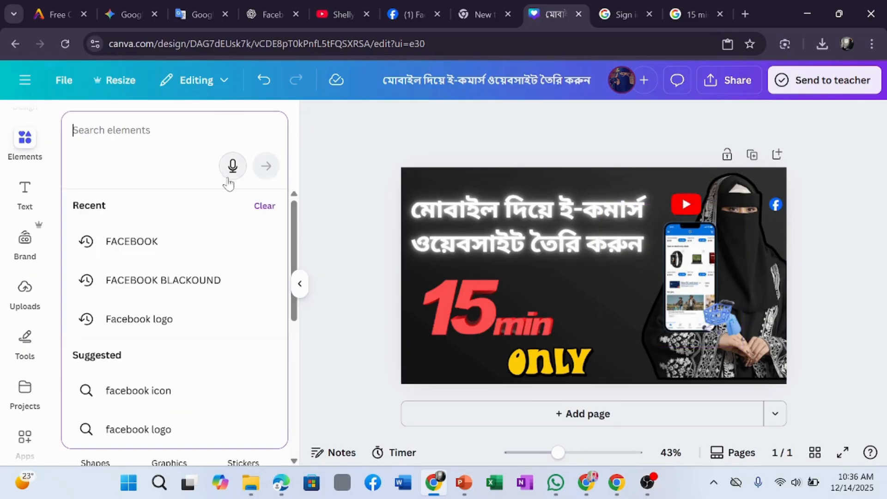
pyautogui.click(648, 485)
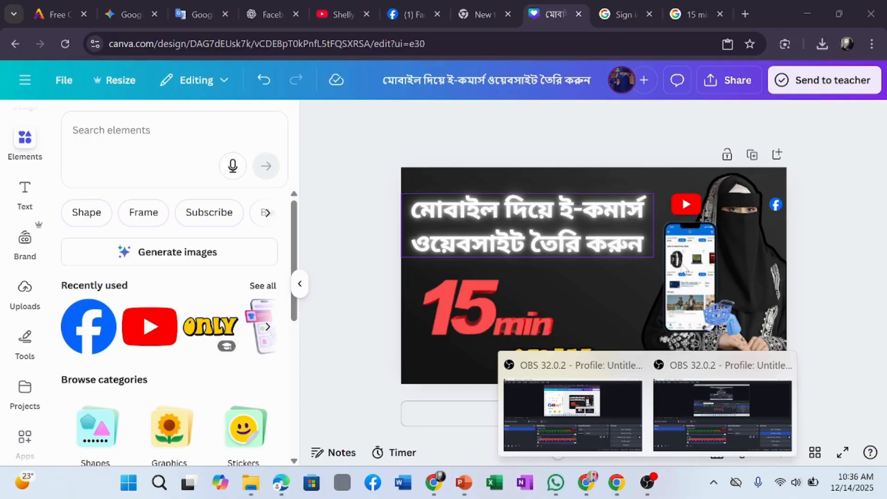
pyautogui.click(169, 130)
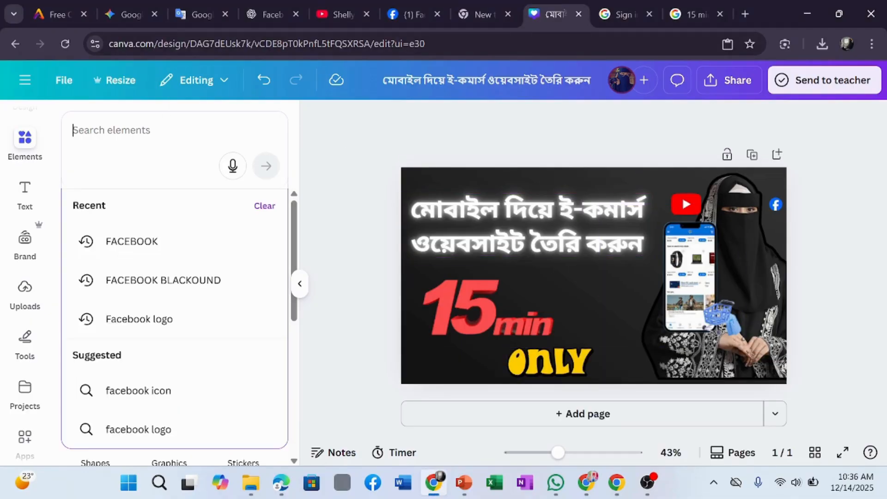
pyautogui.write('like')
pyautogui.press('Return')
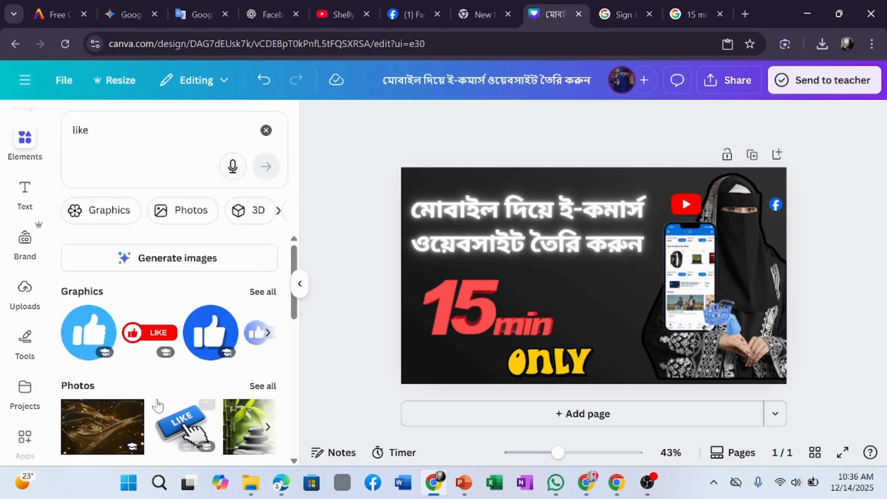
pyautogui.click(103, 331)
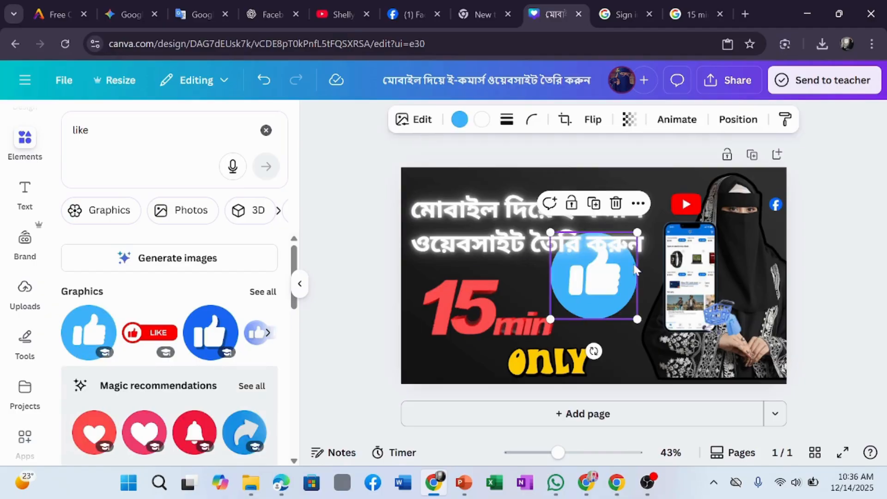
# Step: Shrink the thumbs-up graphic, place it between the "15 min" lettering and the phone, and preview the thumbnail in full screen
pyautogui.moveTo(625, 245); pyautogui.dragTo(578, 270)
pyautogui.moveTo(569, 300); pyautogui.dragTo(624, 293)
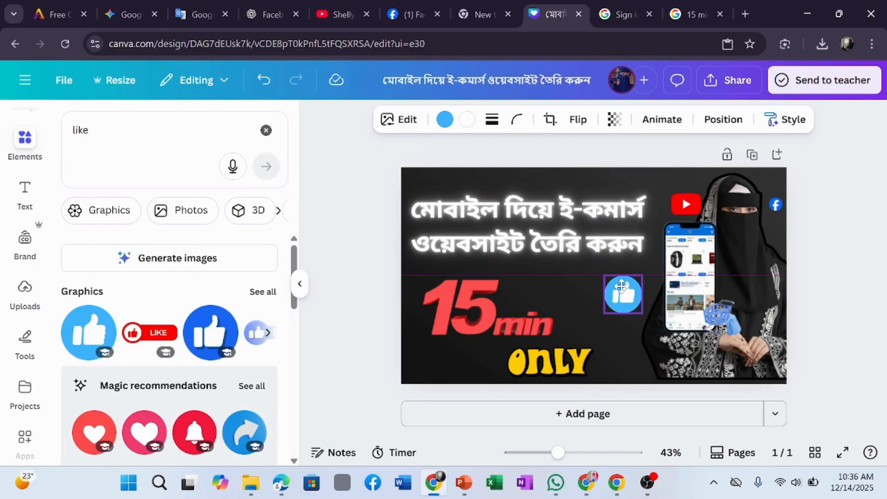
pyautogui.click(844, 280)
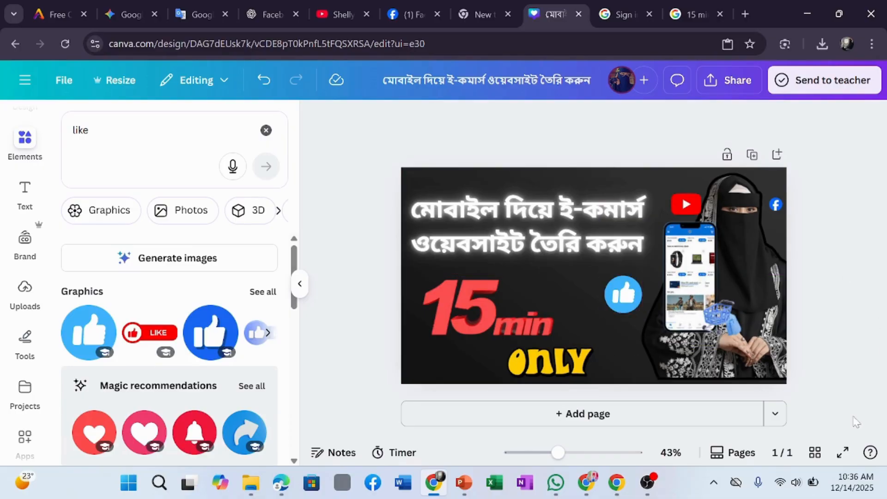
pyautogui.click(843, 453)
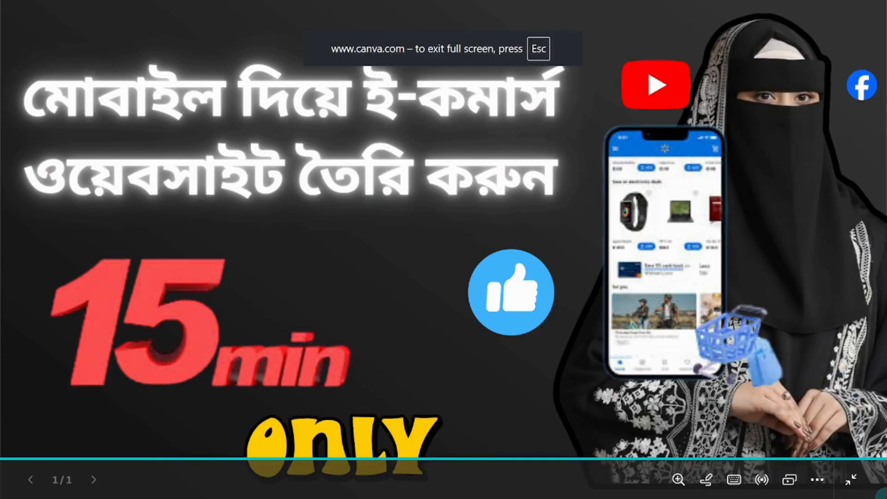
pyautogui.press('Escape')
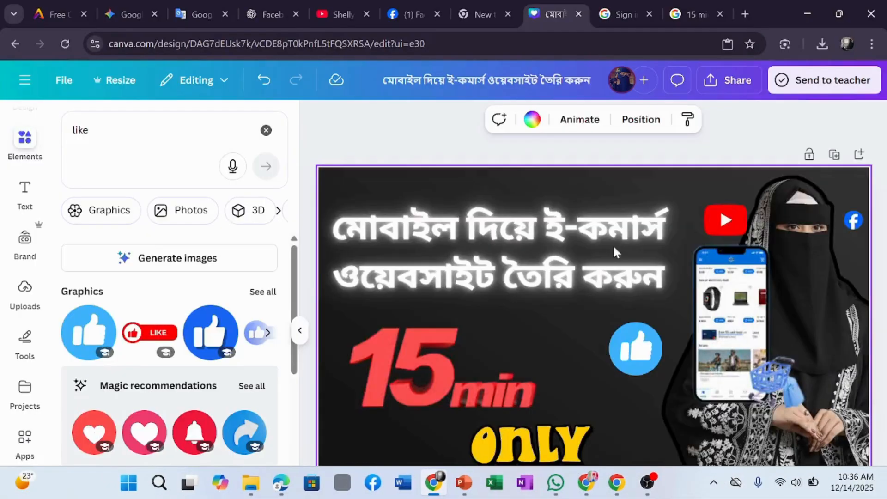
# Step: Download the thumbnail as a JPG file and add a blank second page to the design
pyautogui.doubleClick(751, 86)
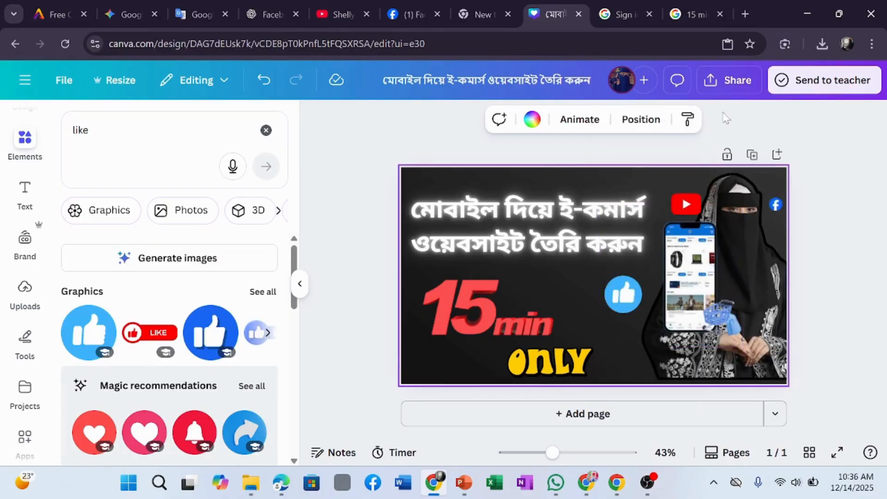
pyautogui.click(740, 87)
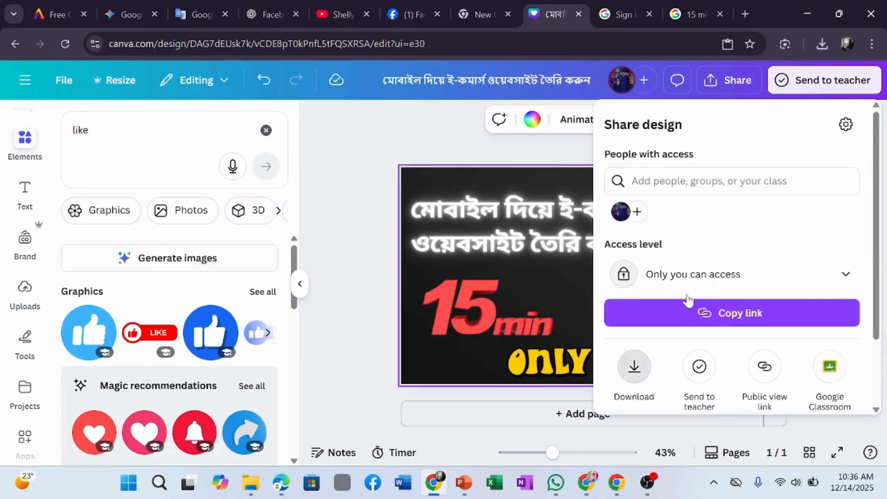
pyautogui.click(635, 367)
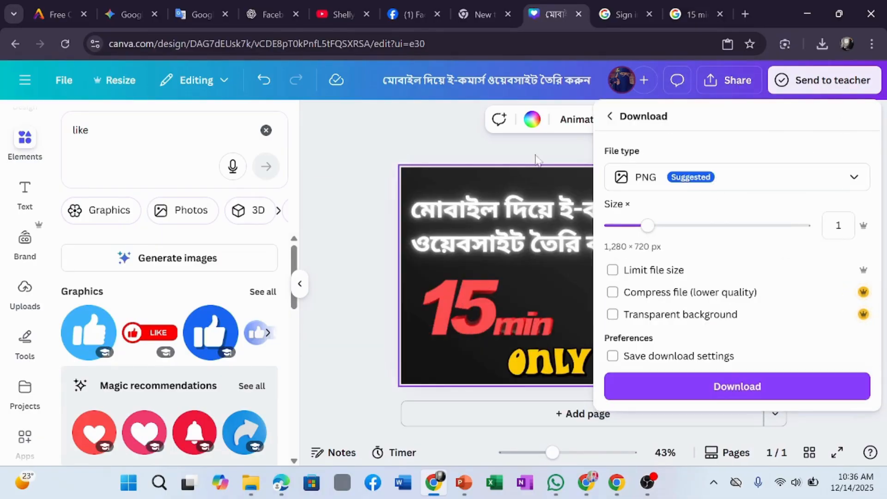
pyautogui.click(703, 177)
pyautogui.click(703, 210)
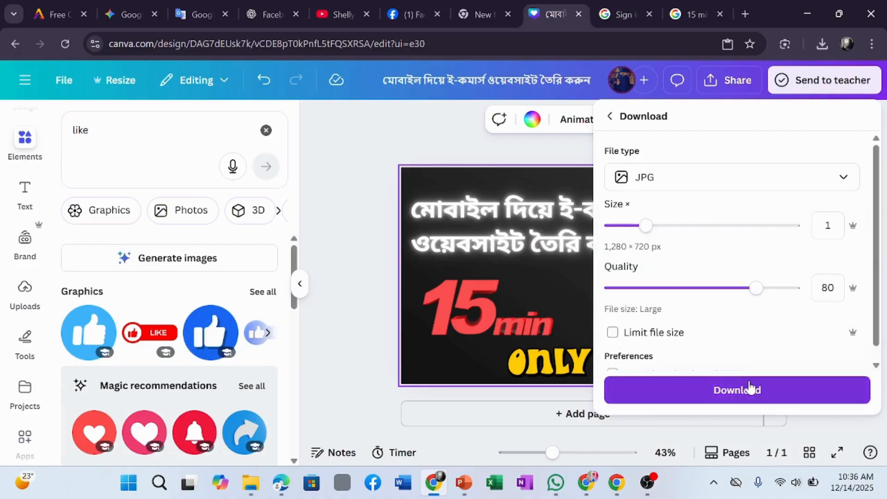
pyautogui.click(751, 388)
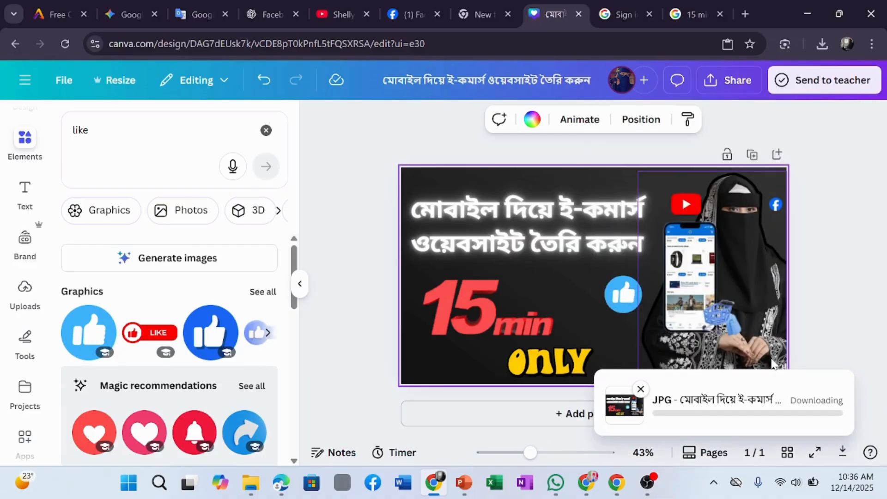
pyautogui.click(520, 418)
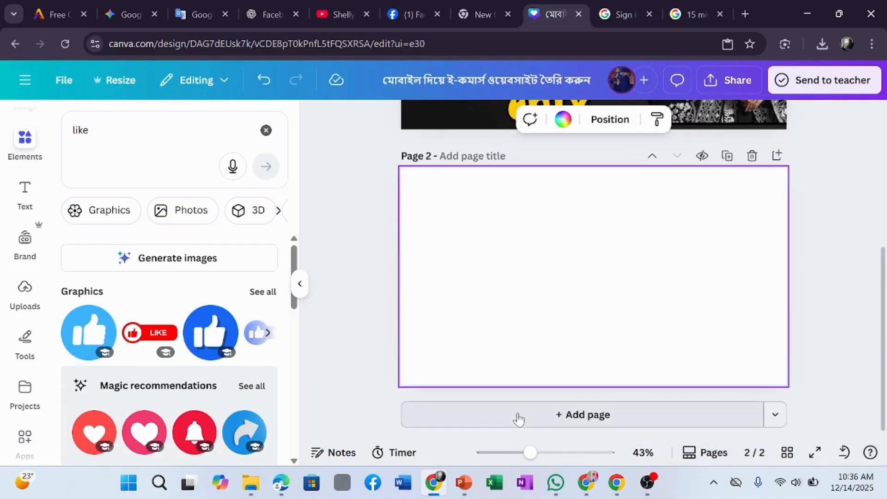
# Step: Switch to YouTube, look over the channel's videos and the home feed, and return to the Canva design
pyautogui.click(326, 6)
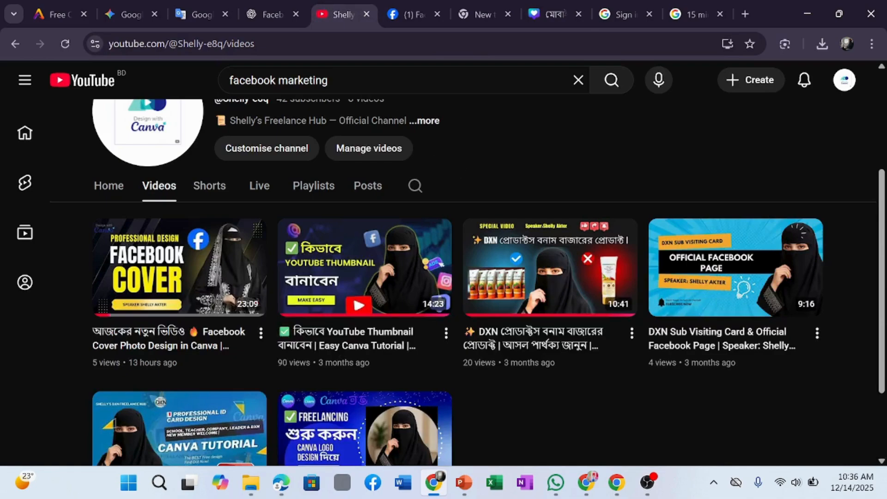
pyautogui.click(578, 80)
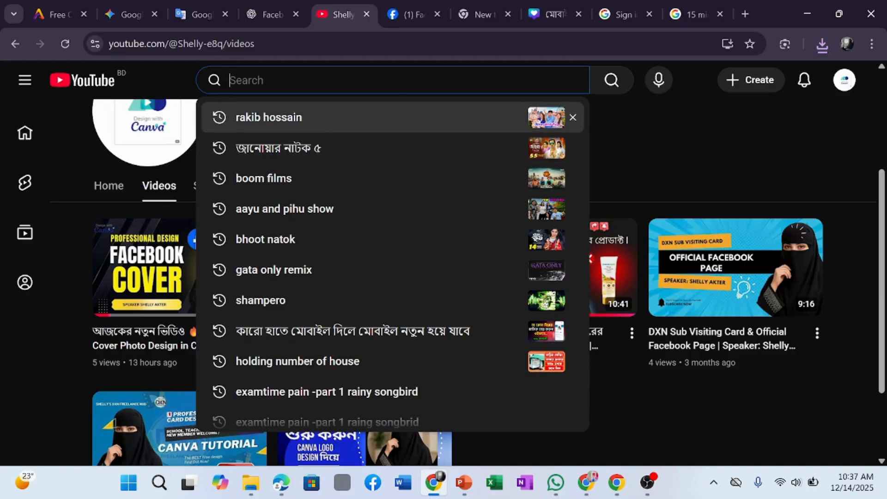
pyautogui.click(24, 129)
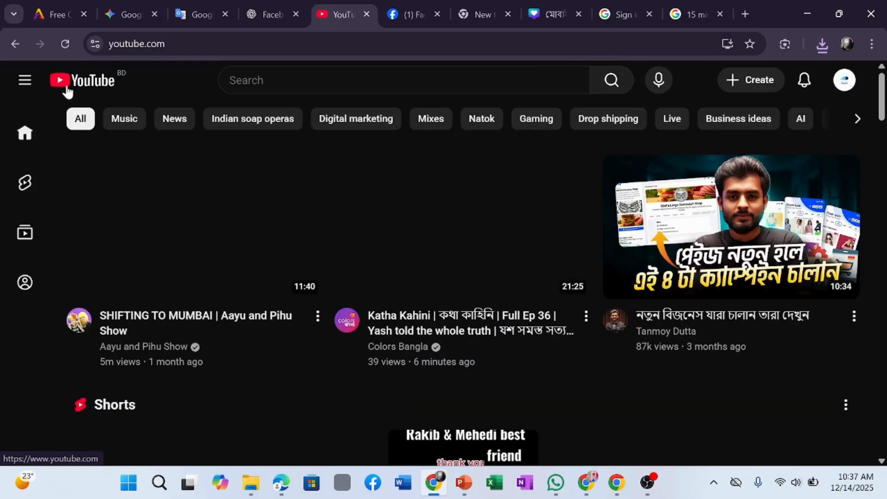
pyautogui.click(329, 81)
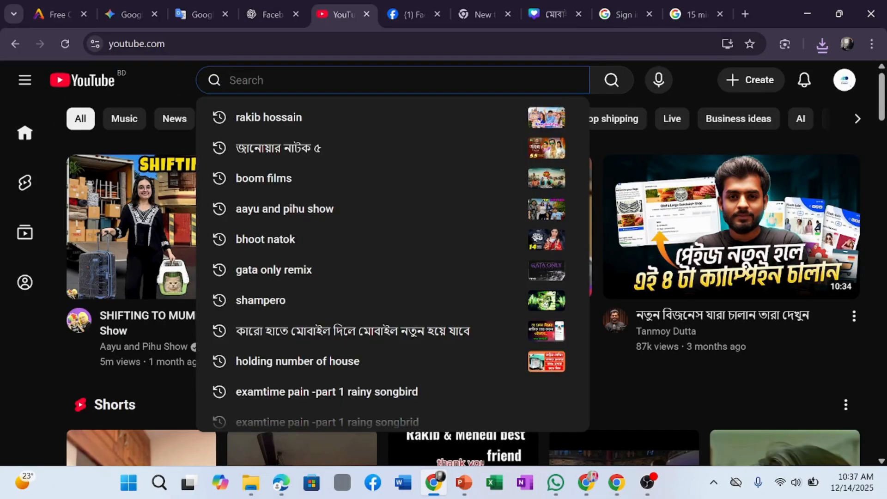
pyautogui.click(555, 13)
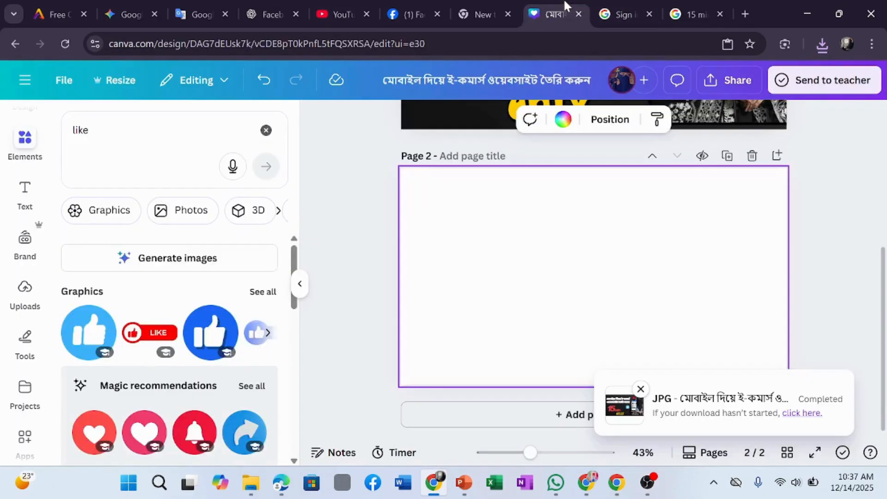
# Step: Search the text styles for "facebook fredient blackound"
pyautogui.click(25, 189)
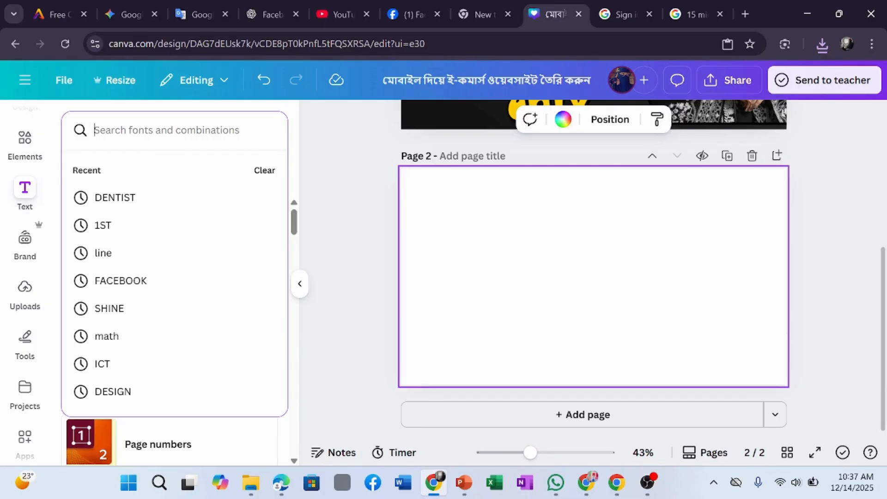
pyautogui.write('f')
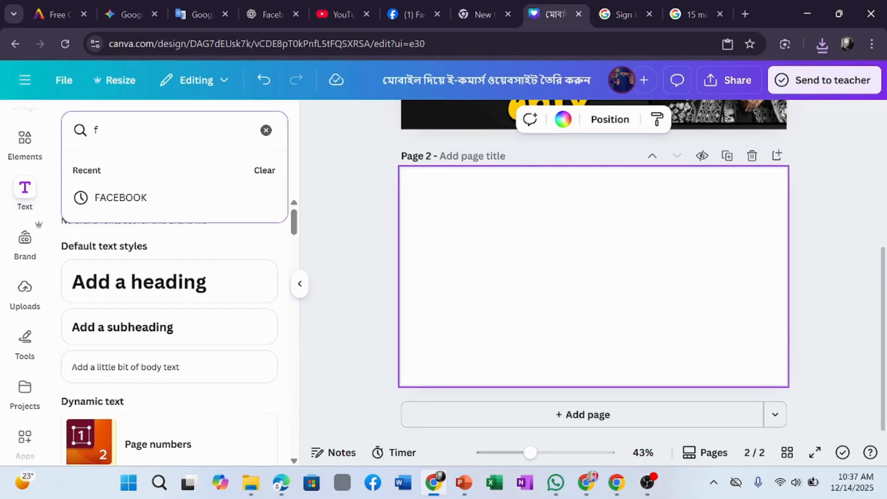
pyautogui.press('BackSpace')
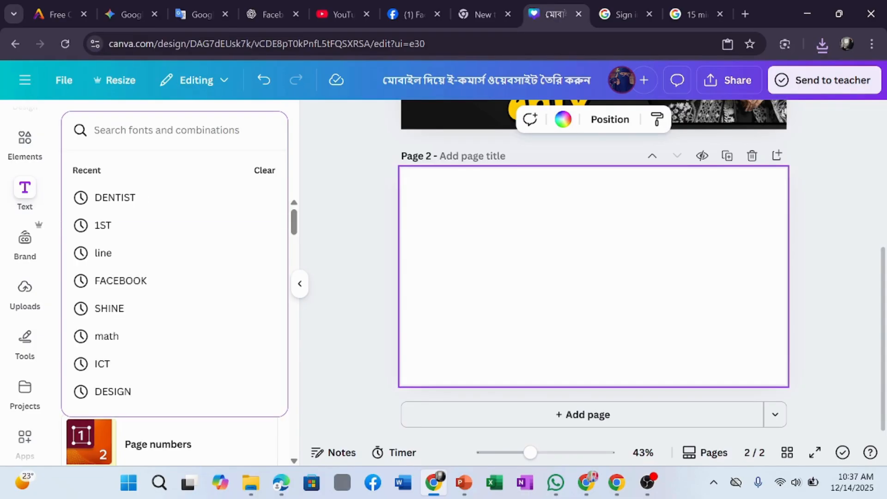
pyautogui.write('facebook fredient black')
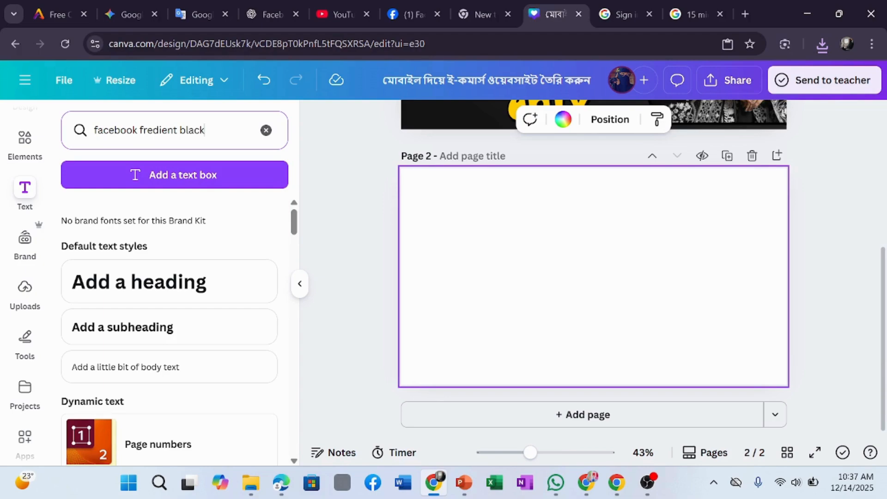
pyautogui.write('ound')
pyautogui.press('Return')
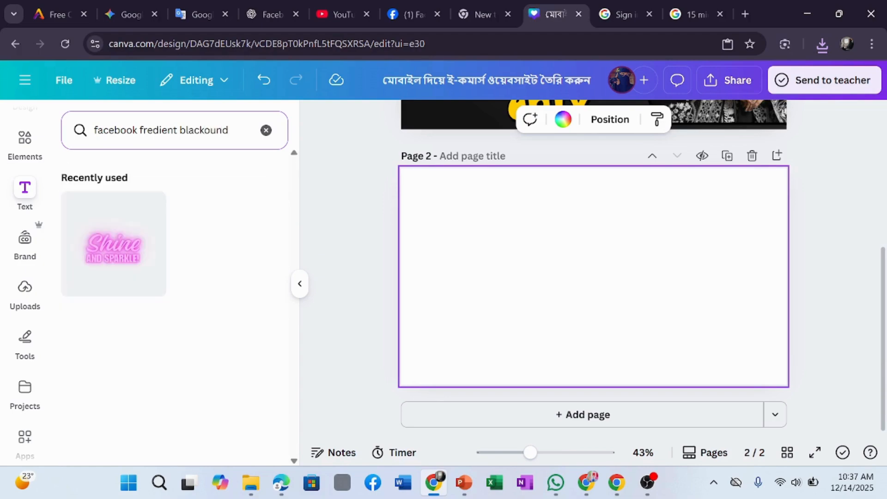
# Step: Search the elements for "facebook gredient blackound" to find a background for page 2
pyautogui.scroll(1, 21, 199)
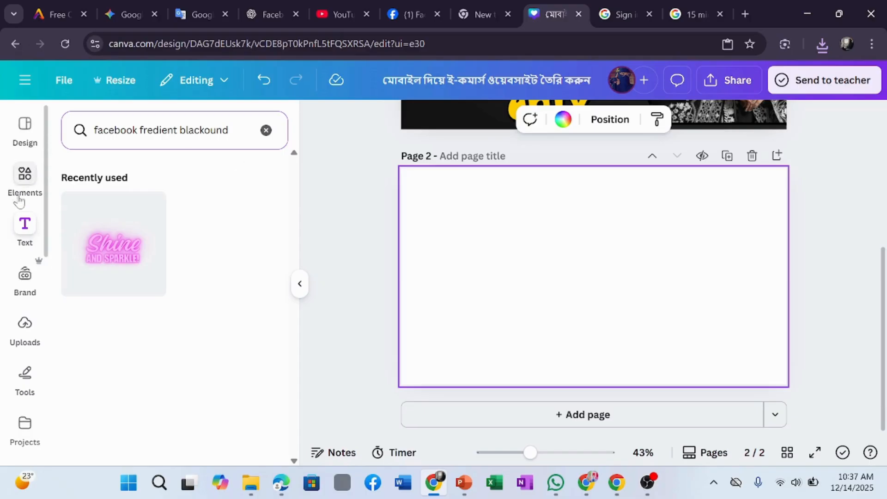
pyautogui.click(24, 181)
pyautogui.click(266, 130)
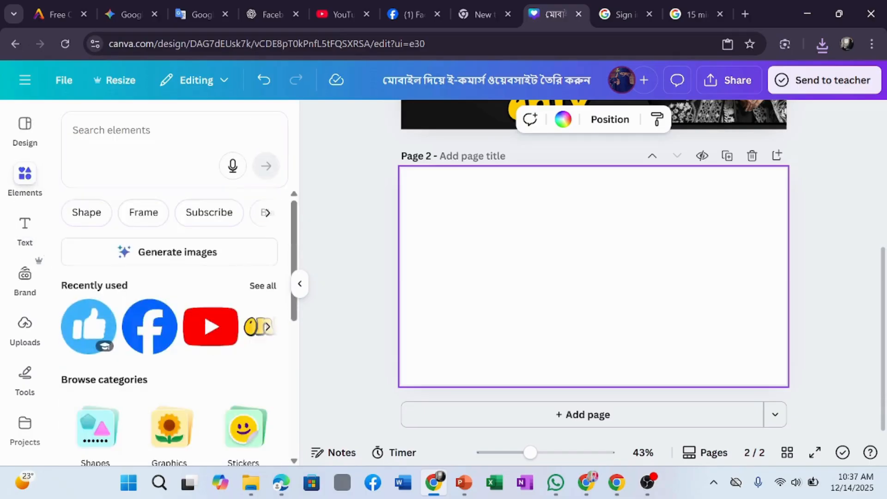
pyautogui.write('faceb')
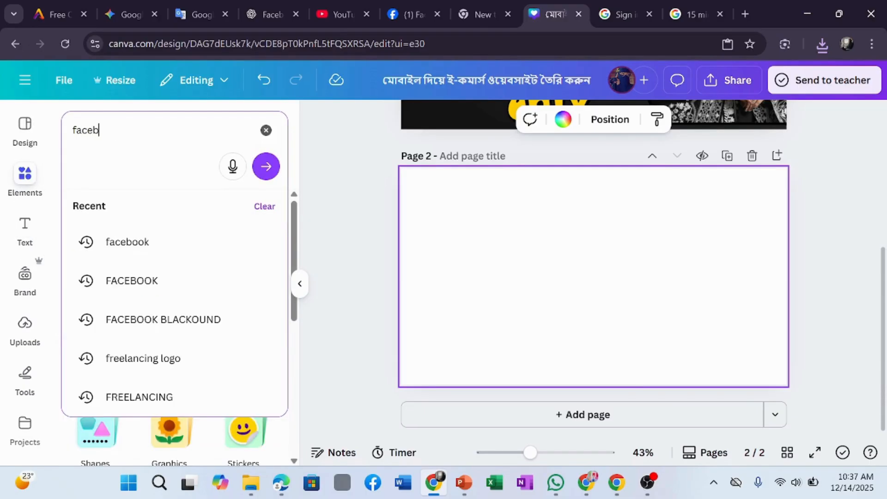
pyautogui.write('ook gred')
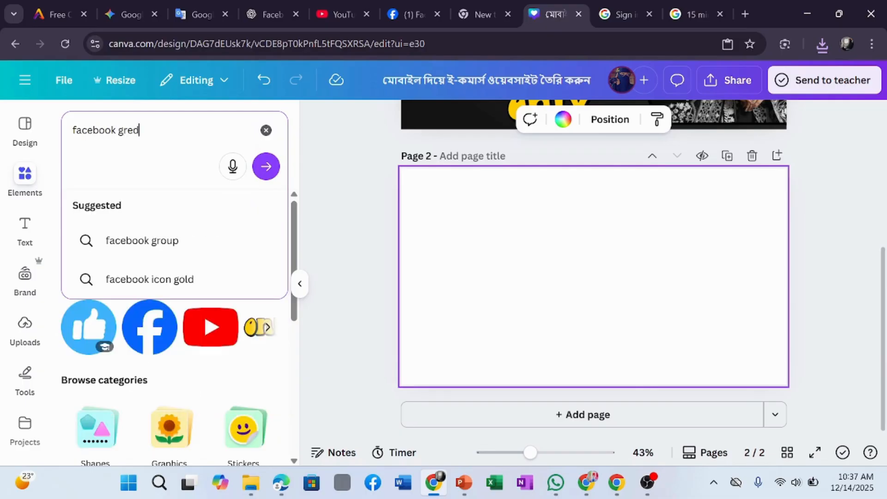
pyautogui.write('ient blackound')
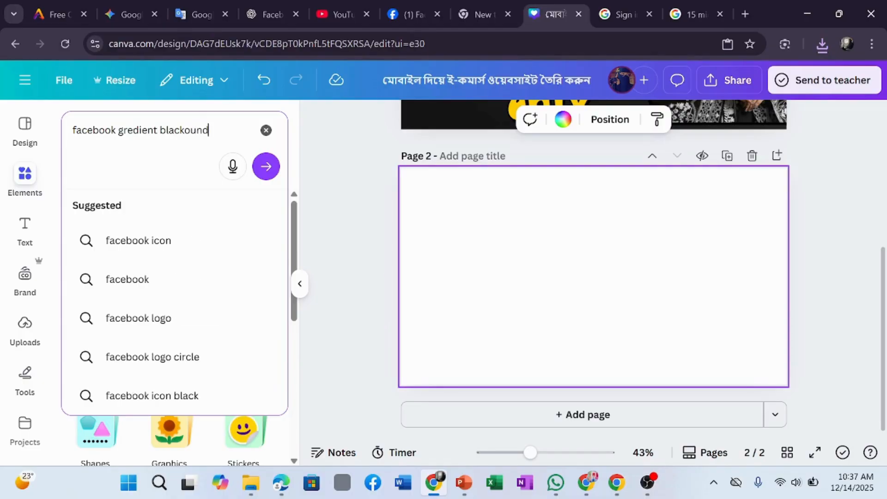
pyautogui.press('Return')
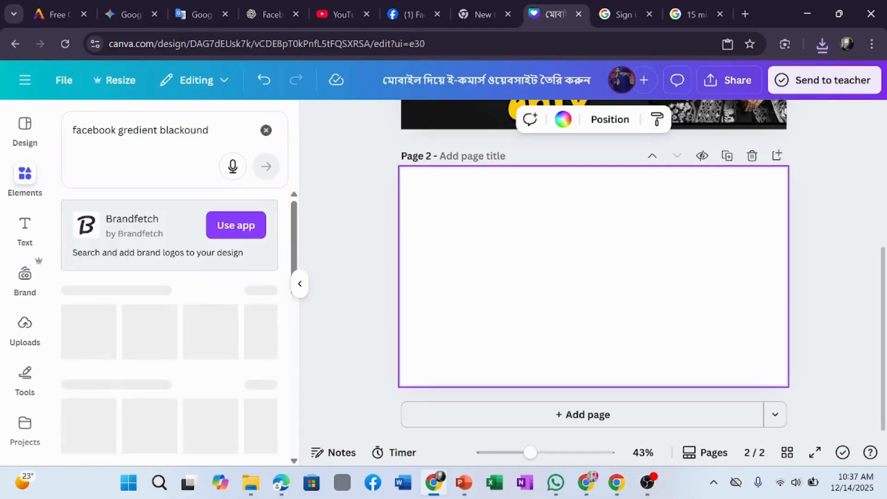
# Step: Show all photo results of the search and look through them for a suitable background image
pyautogui.scroll(-2, 204, 301)
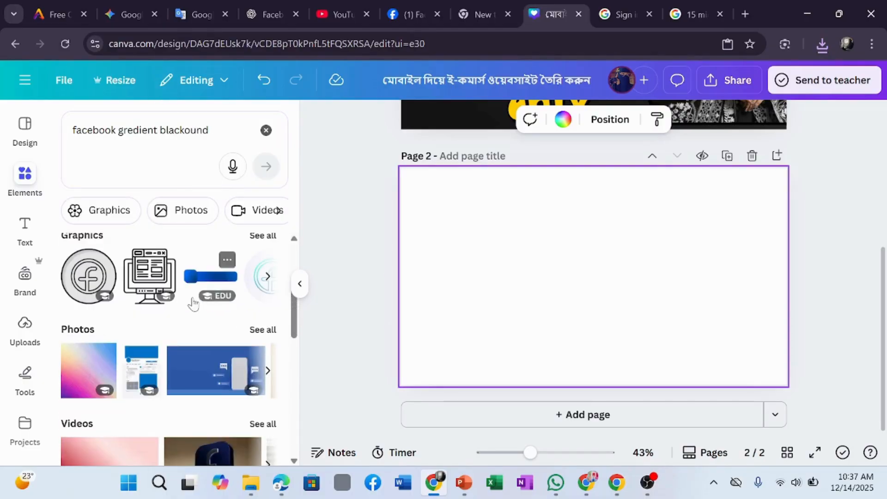
pyautogui.click(255, 333)
pyautogui.scroll(-5, 252, 323)
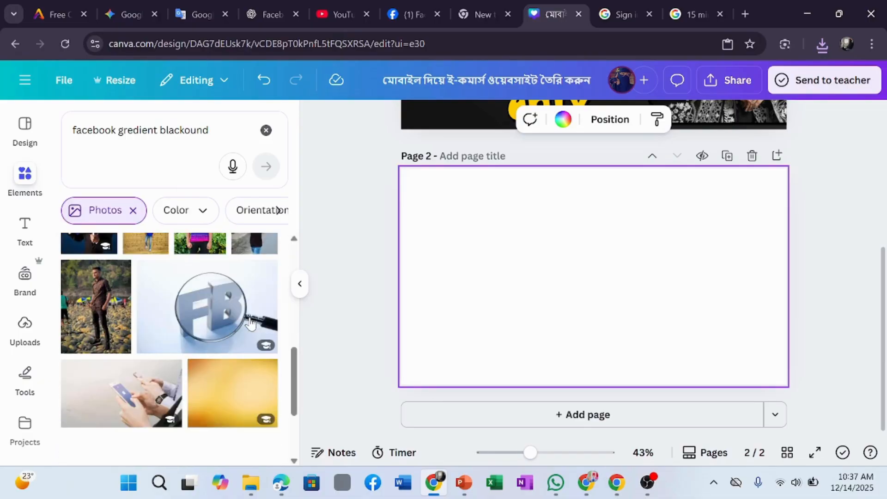
pyautogui.scroll(3, 250, 321)
pyautogui.scroll(-10, 234, 398)
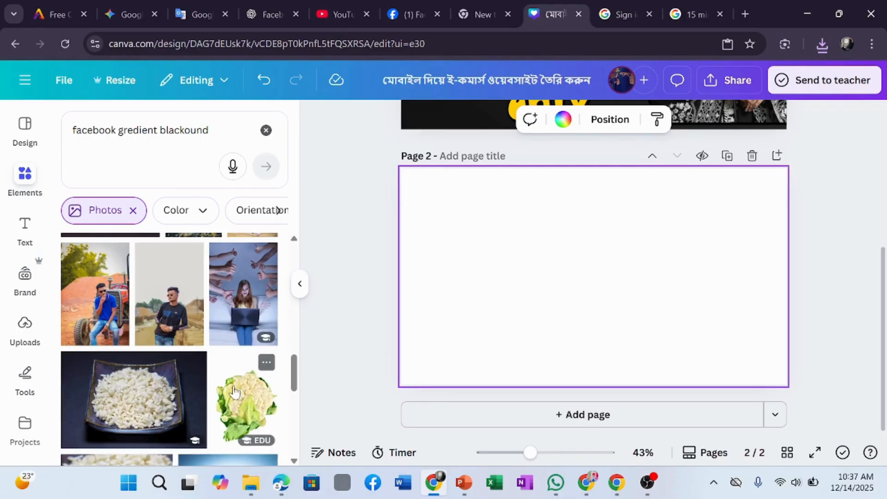
pyautogui.scroll(-8, 234, 384)
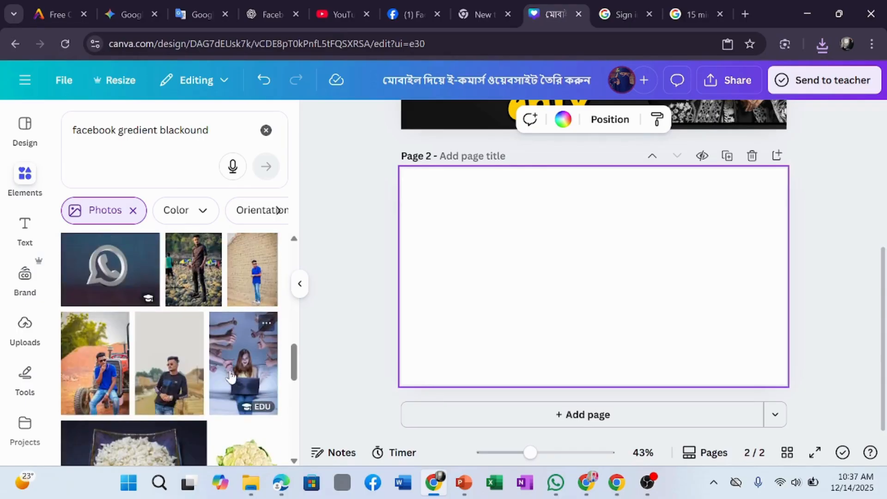
pyautogui.scroll(-3, 236, 422)
pyautogui.scroll(5, 231, 425)
pyautogui.scroll(-2, 217, 427)
pyautogui.scroll(-5, 240, 345)
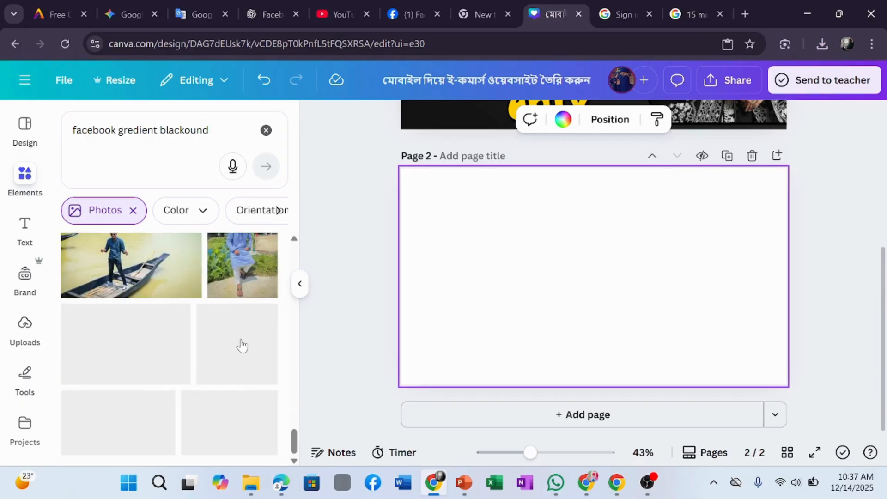
# Step: Try the photo of the seated man in blue on page 2, and delete it from the page
pyautogui.click(241, 352)
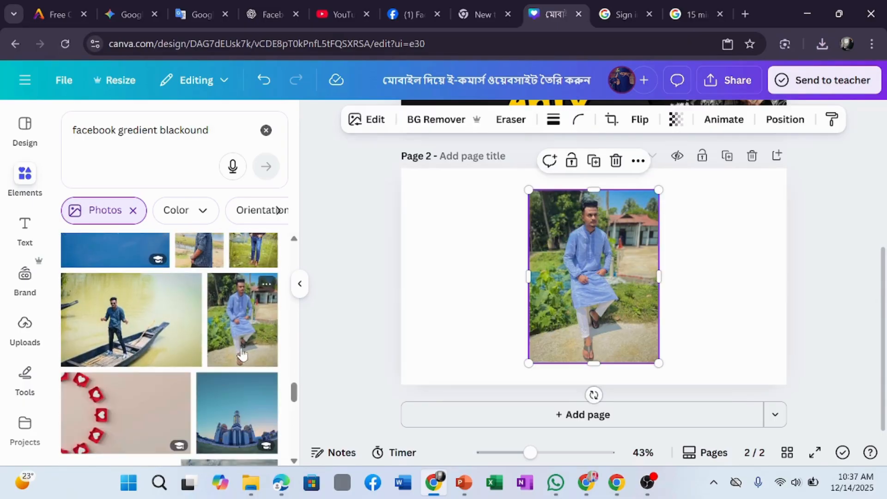
pyautogui.moveTo(527, 327); pyautogui.dragTo(475, 348)
pyautogui.scroll(-5, 231, 351)
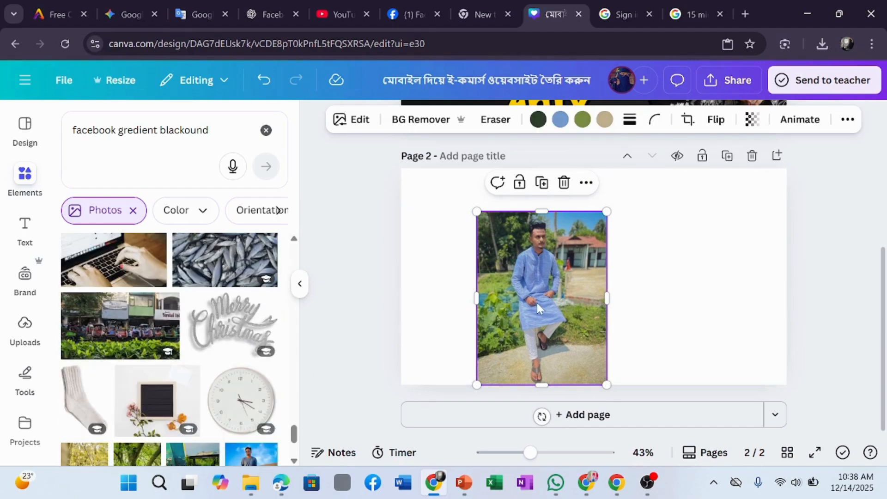
pyautogui.press('Delete')
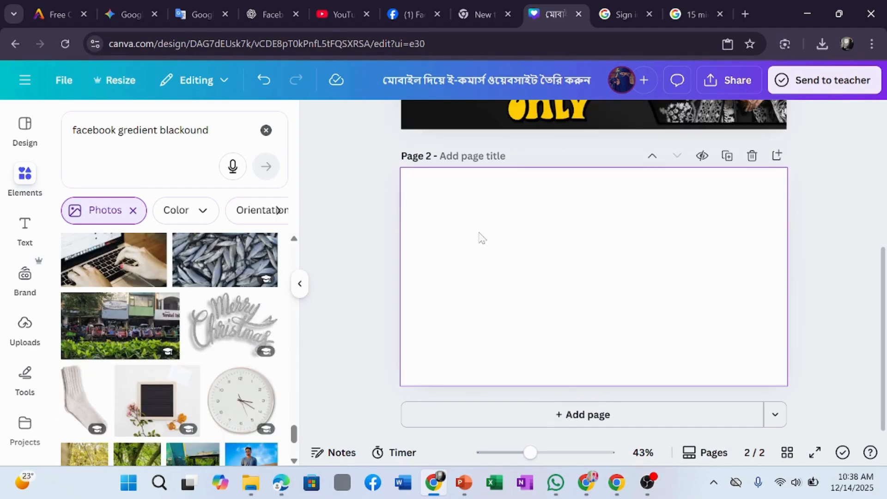
# Step: Search the elements for "blue gradient background" and show all graphics results
pyautogui.click(264, 129)
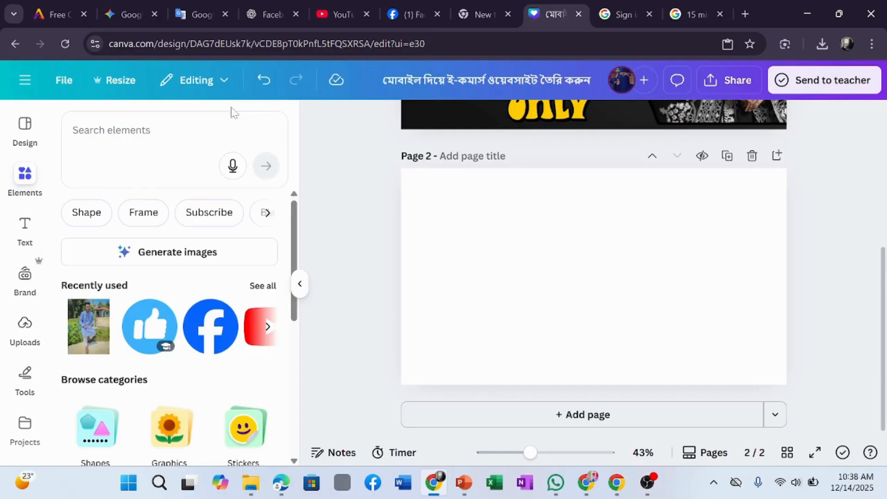
pyautogui.click(233, 119)
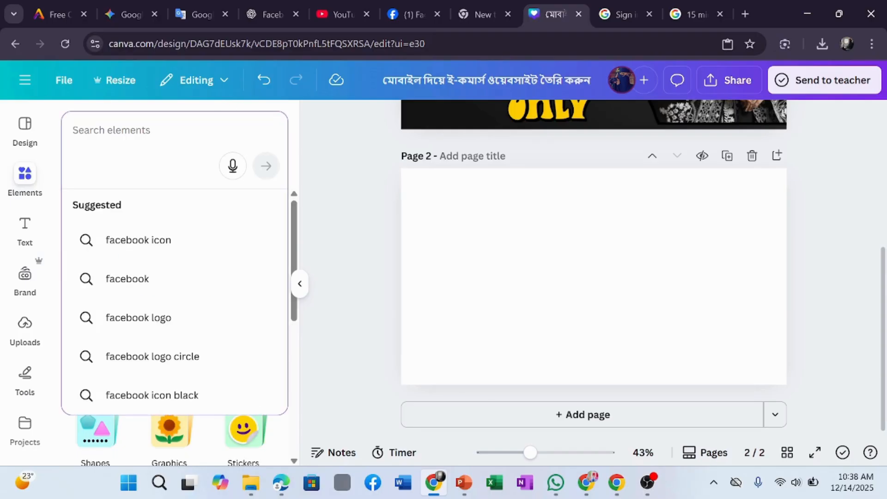
pyautogui.write('blu')
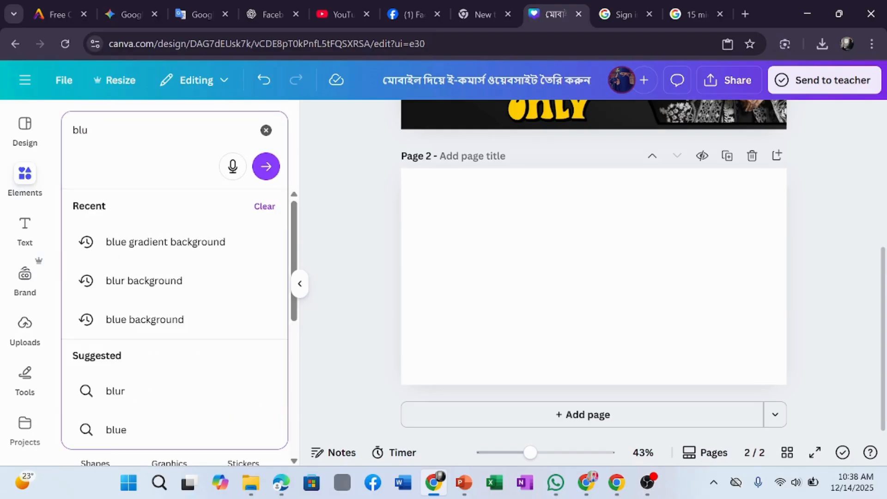
pyautogui.click(167, 260)
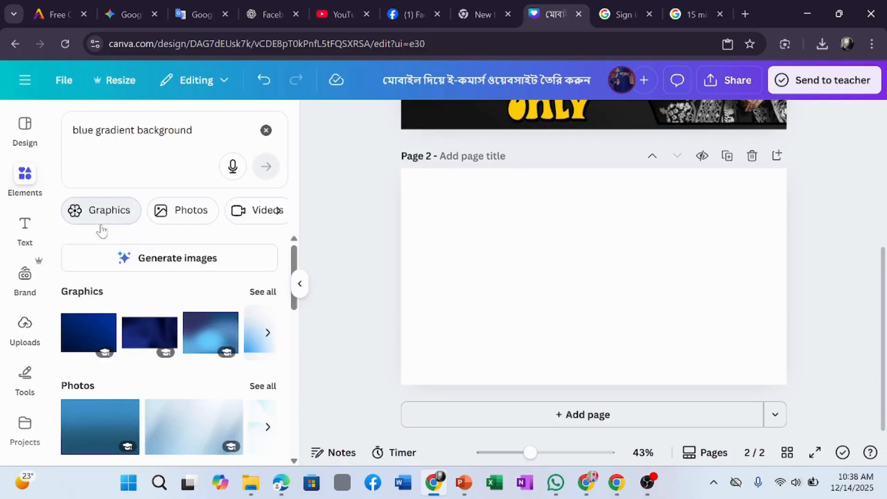
pyautogui.click(266, 291)
# Step: Try the bright blue-to-cyan gradient graphic on page 2 and move it to the page's left edge
pyautogui.scroll(-4, 76, 326)
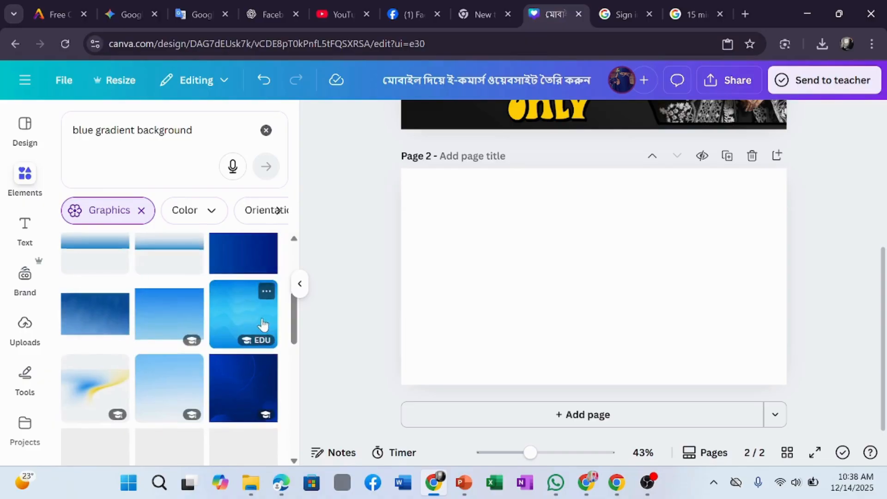
pyautogui.scroll(-3, 256, 317)
pyautogui.scroll(-2, 257, 311)
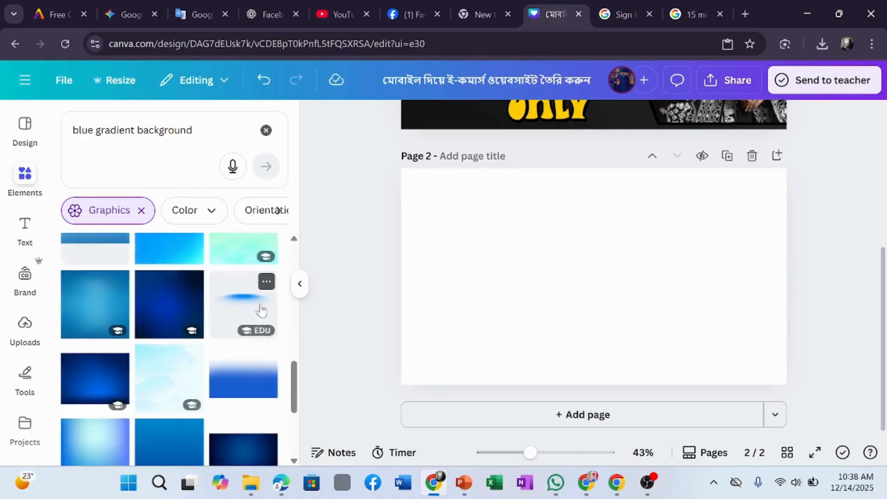
pyautogui.scroll(2, 261, 311)
pyautogui.click(173, 332)
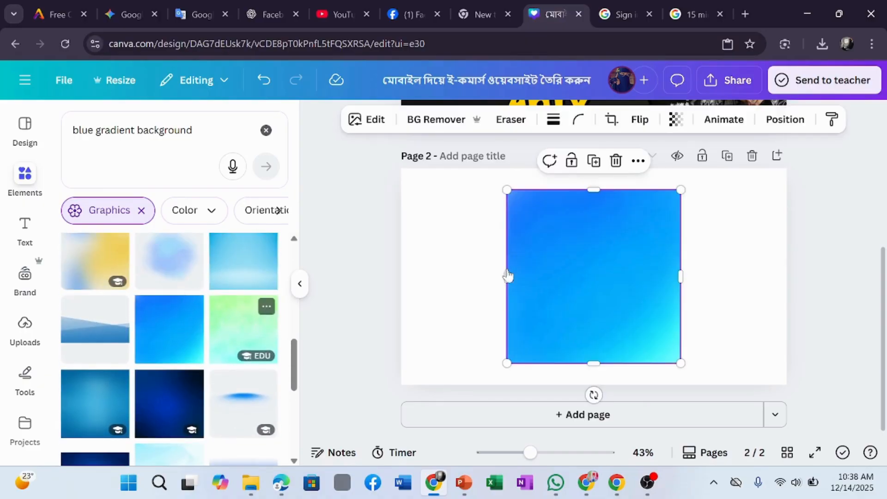
pyautogui.moveTo(535, 283); pyautogui.dragTo(393, 274)
# Step: Add the light blue gradient graphic with the white centre to page 2 and remove the bright blue gradient from the page
pyautogui.scroll(-5, 209, 344)
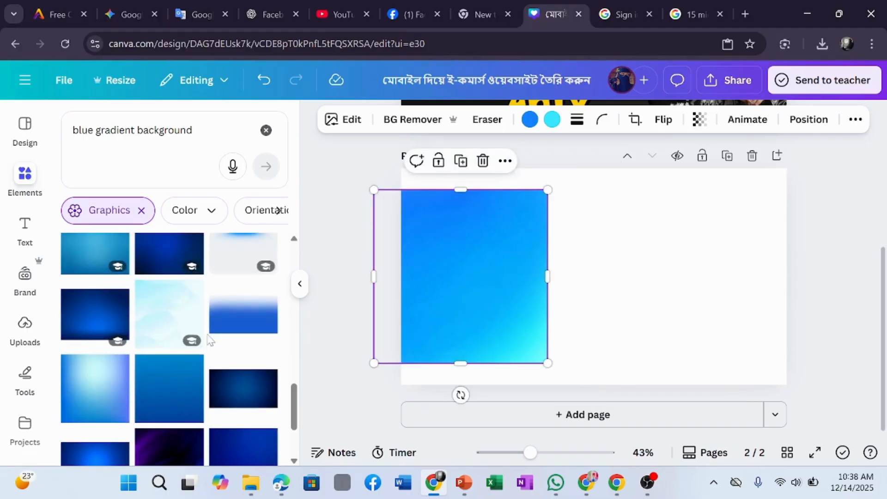
pyautogui.scroll(-1, 194, 332)
pyautogui.scroll(-6, 195, 332)
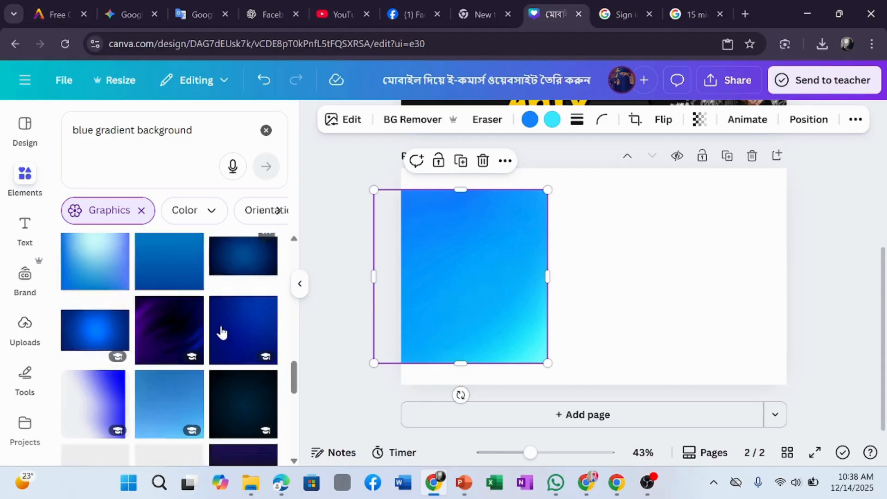
pyautogui.scroll(-5, 226, 329)
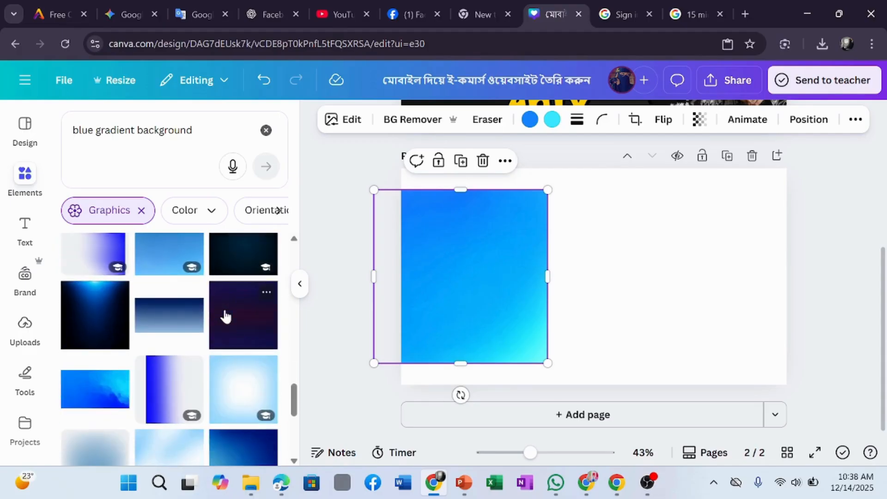
pyautogui.click(230, 267)
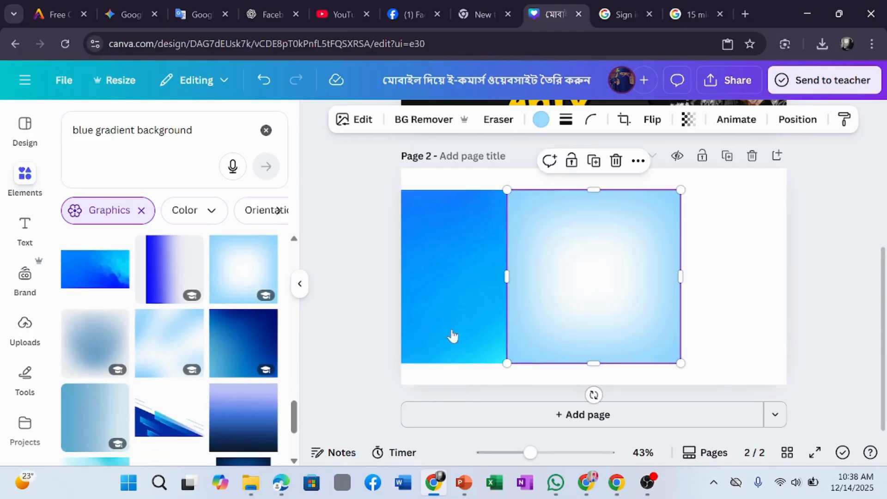
pyautogui.click(453, 308)
pyautogui.moveTo(453, 309); pyautogui.dragTo(280, 314)
# Step: Align the light blue gradient with page 2's top-left corner and enlarge it to cover the whole page
pyautogui.moveTo(622, 303); pyautogui.dragTo(509, 274)
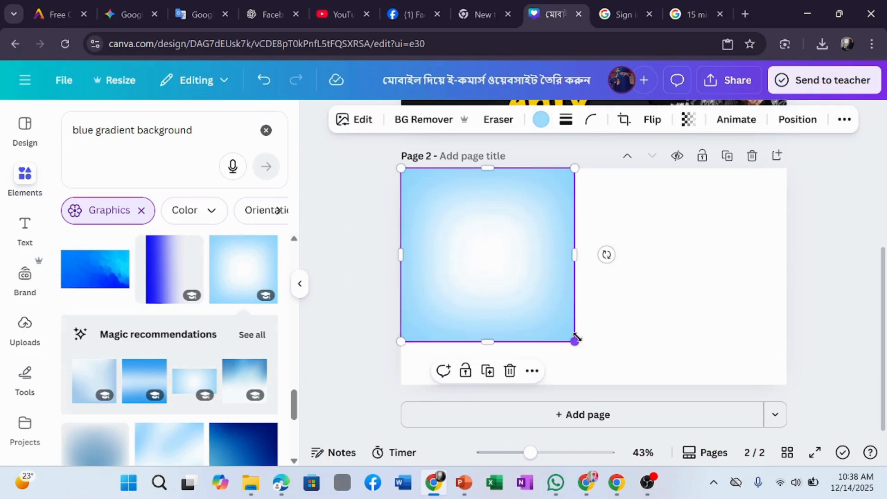
pyautogui.moveTo(595, 347); pyautogui.dragTo(626, 363)
pyautogui.moveTo(635, 365); pyautogui.dragTo(813, 450)
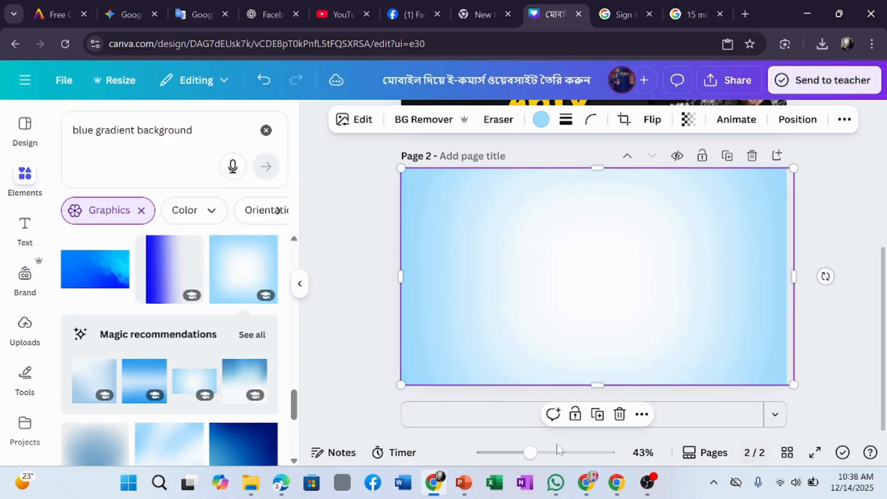
pyautogui.click(356, 302)
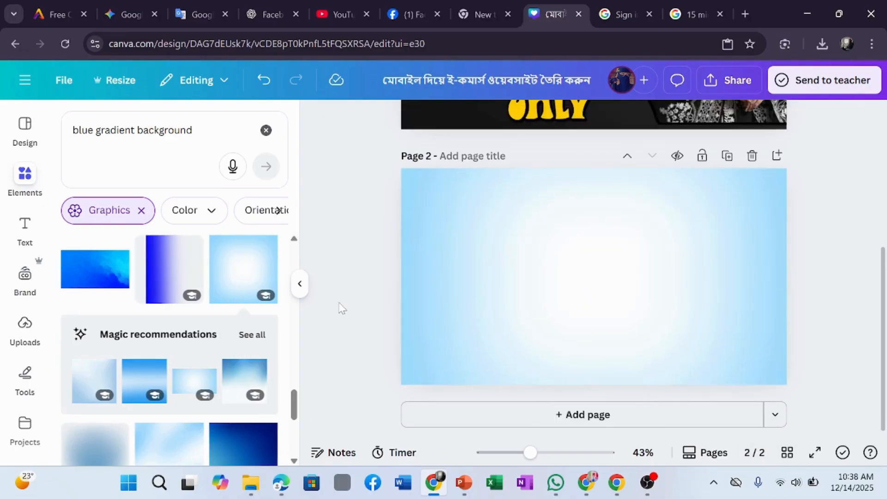
pyautogui.scroll(5, 325, 280)
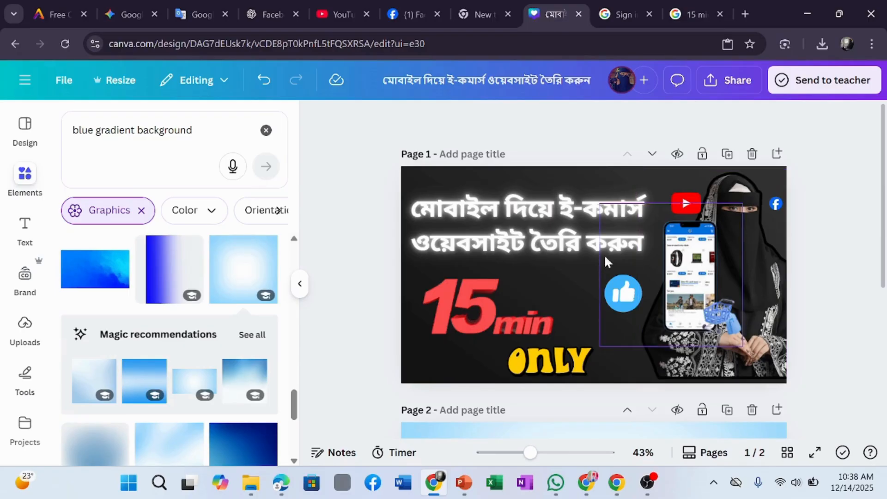
pyautogui.scroll(-5, 714, 241)
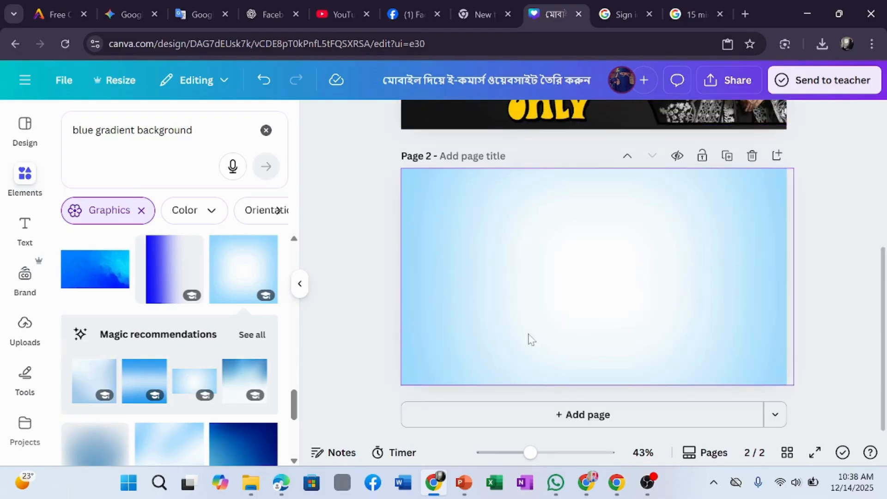
pyautogui.scroll(5, 508, 334)
pyautogui.scroll(-5, 508, 334)
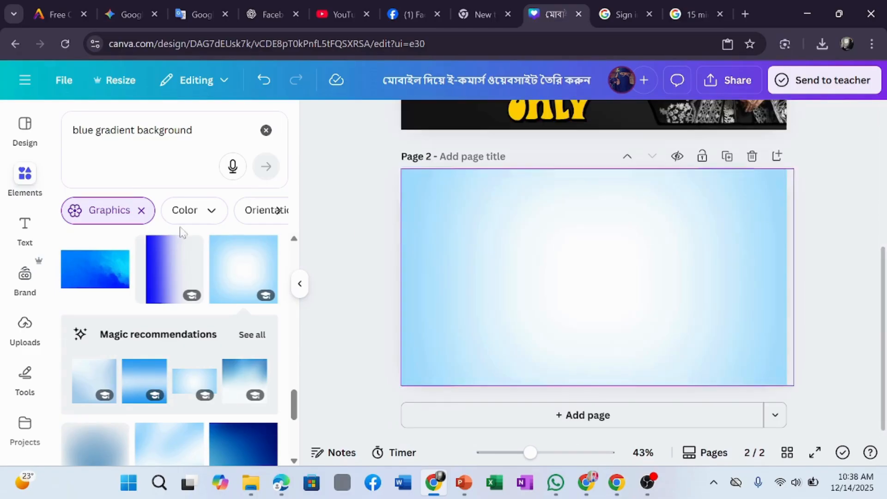
# Step: Look through the uploaded images for a picture suitable for page 2
pyautogui.click(26, 326)
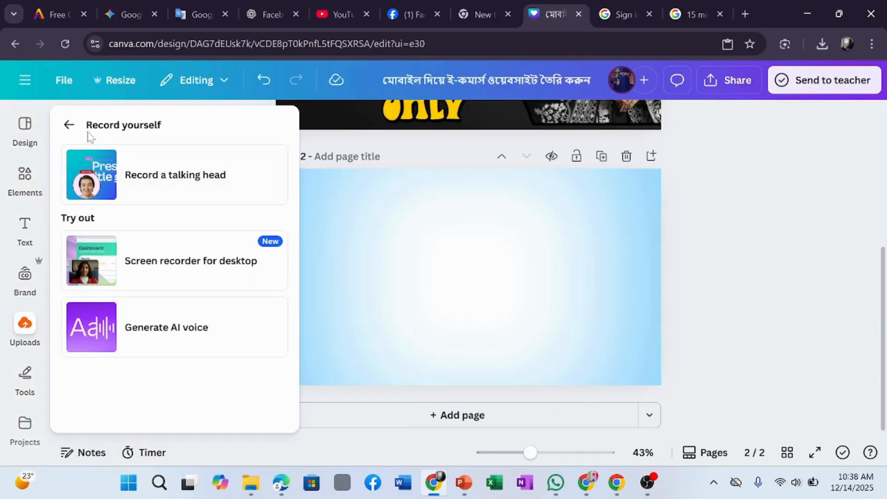
pyautogui.click(69, 125)
pyautogui.scroll(-8, 175, 324)
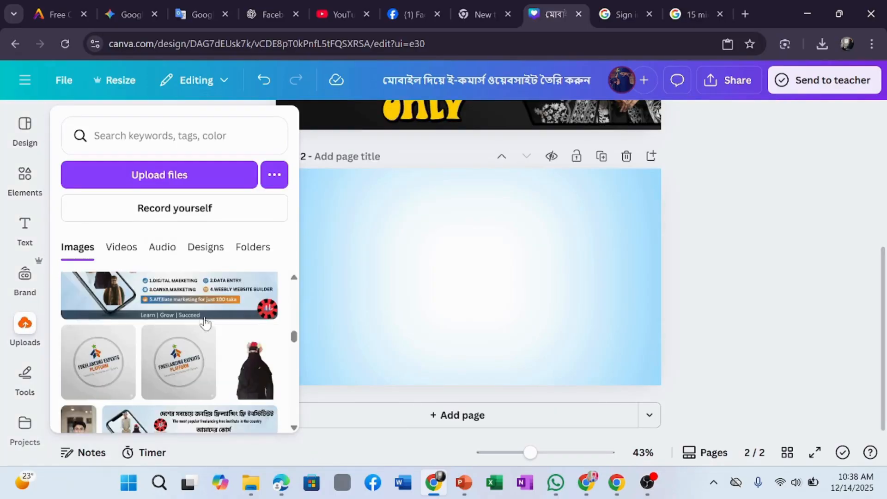
pyautogui.scroll(5, 209, 317)
pyautogui.scroll(-4, 226, 308)
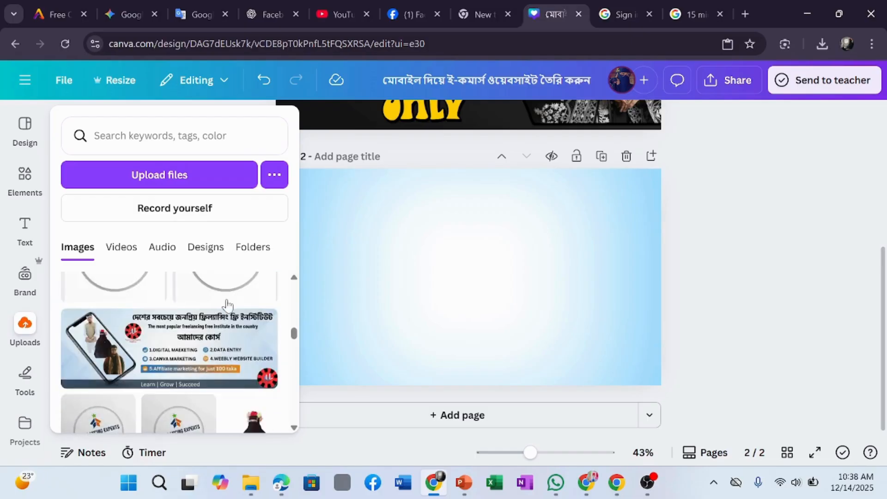
pyautogui.scroll(-10, 227, 305)
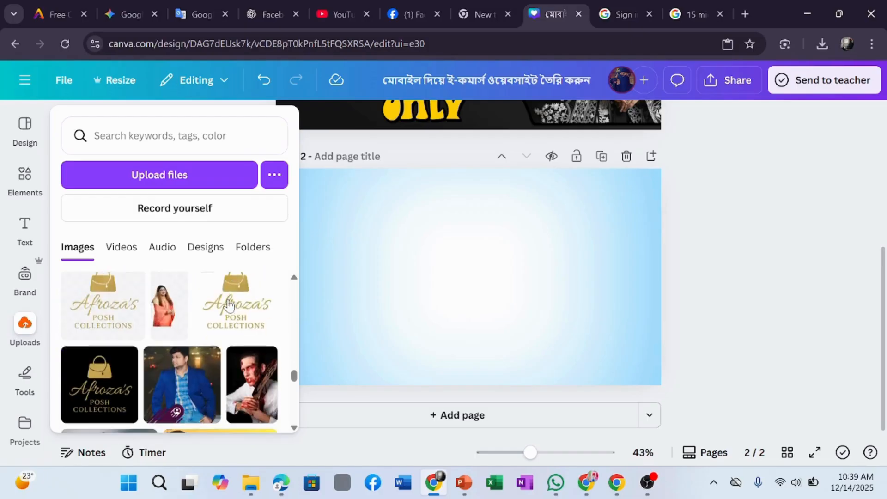
pyautogui.scroll(-10, 227, 305)
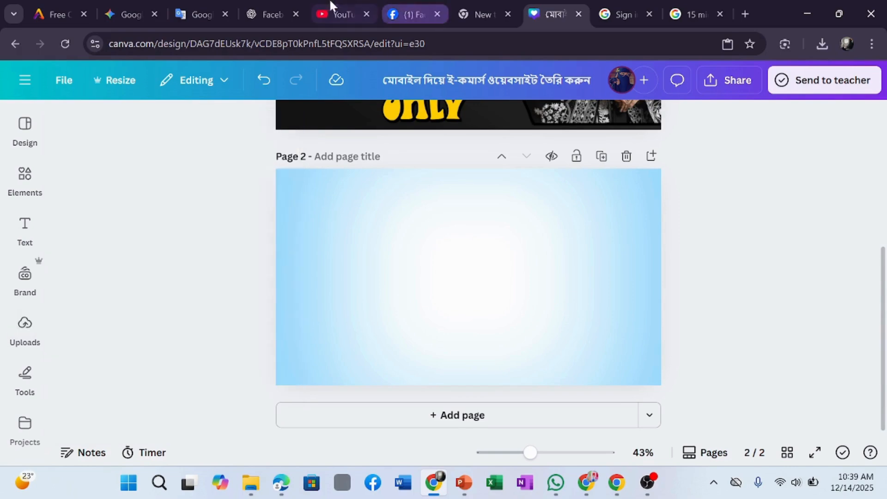
# Step: Switch to YouTube and search for "facebook account create"
pyautogui.click(337, 14)
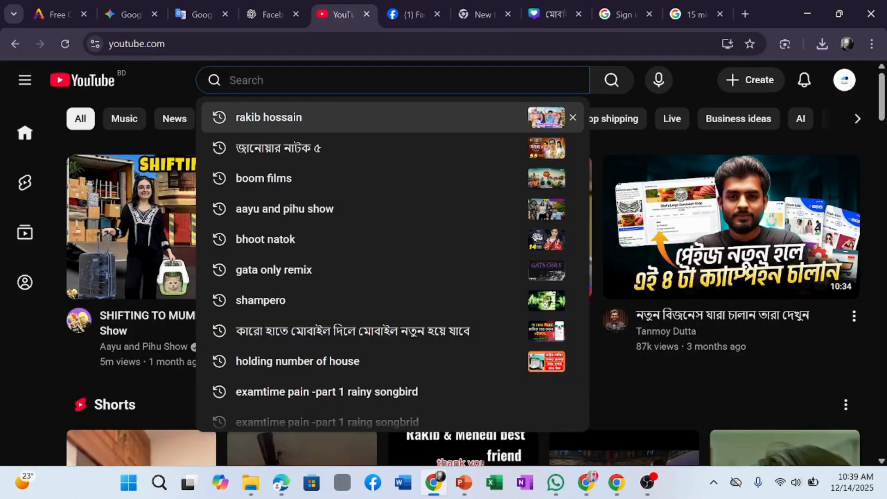
pyautogui.write('face')
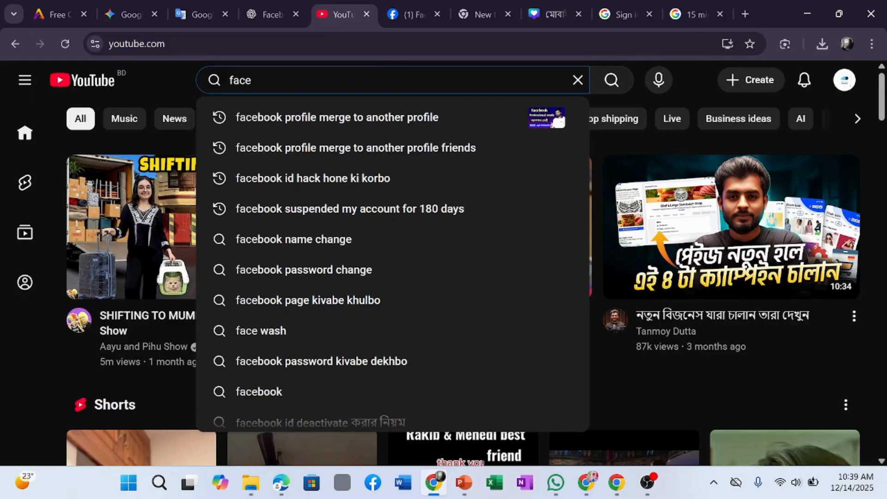
pyautogui.write('book acco')
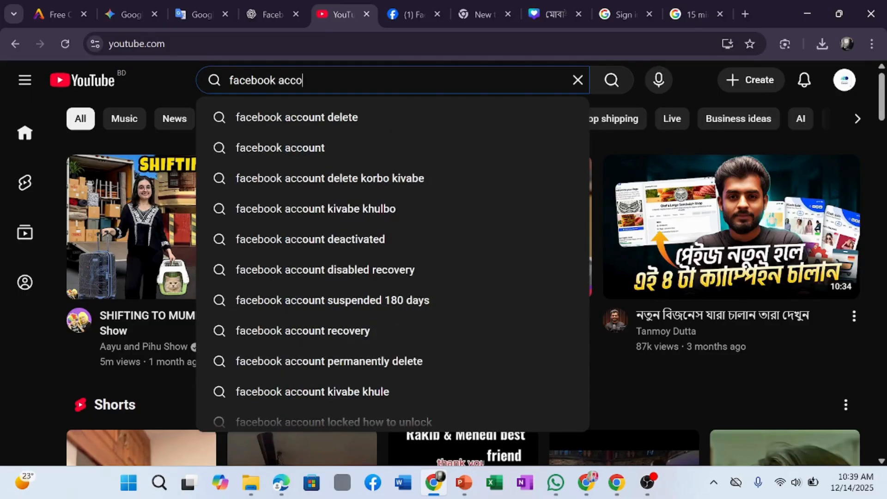
pyautogui.write('unt create')
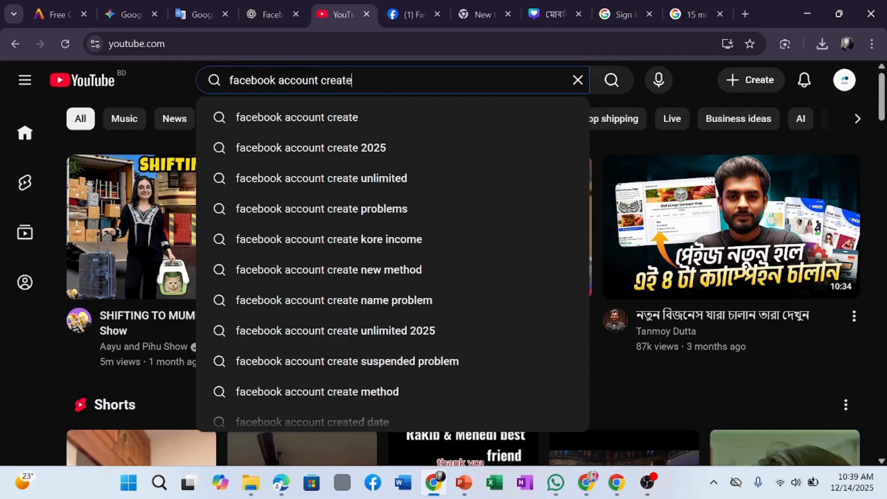
pyautogui.press('Return')
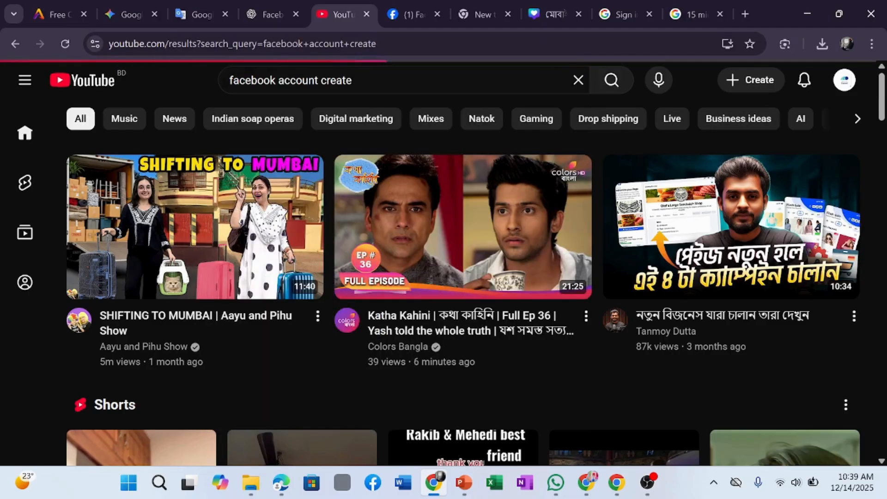
# Step: Look through the "facebook account create" video results for thumbnail layouts, text styles and images usable as reference
pyautogui.scroll(-5, 472, 252)
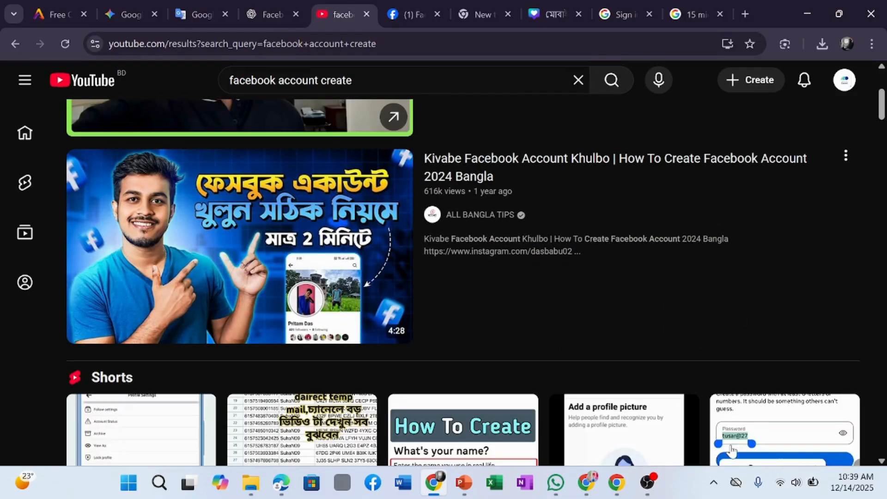
pyautogui.scroll(-15, 726, 419)
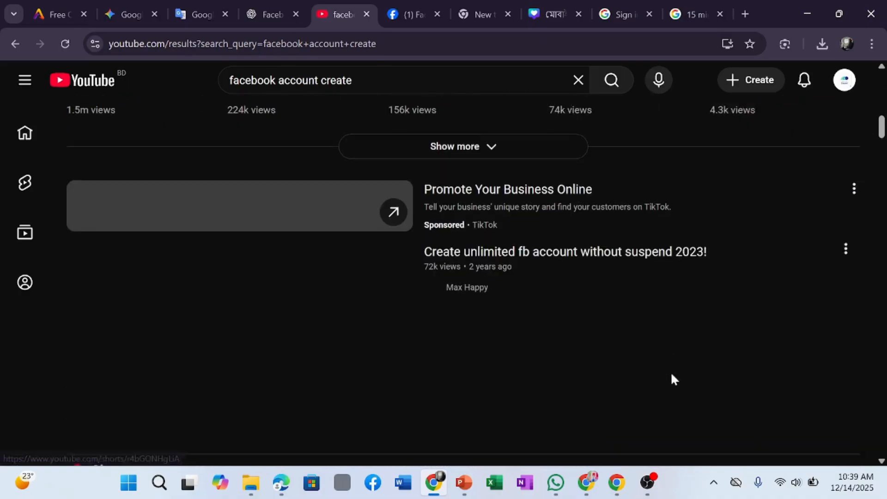
pyautogui.scroll(-10, 658, 369)
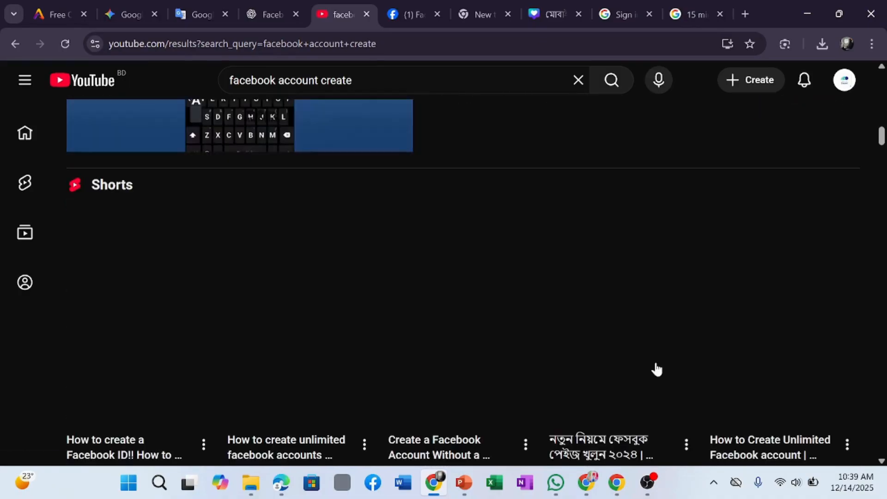
pyautogui.scroll(-14, 659, 358)
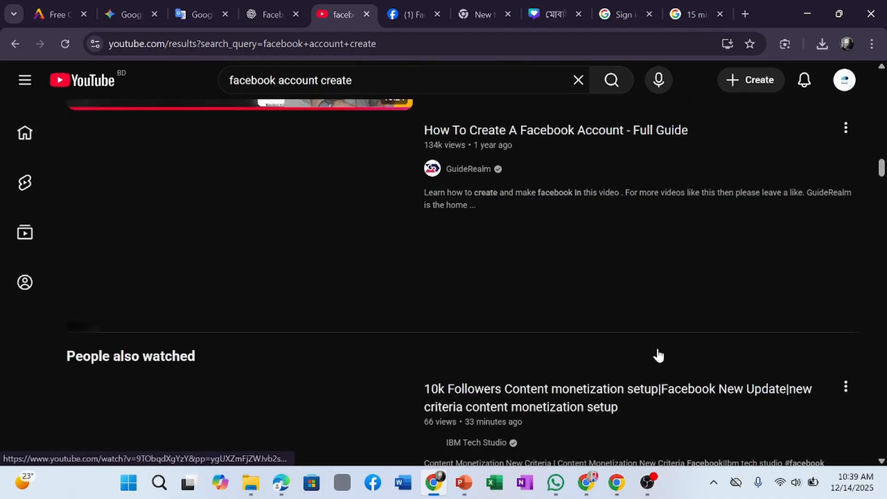
pyautogui.scroll(-10, 660, 355)
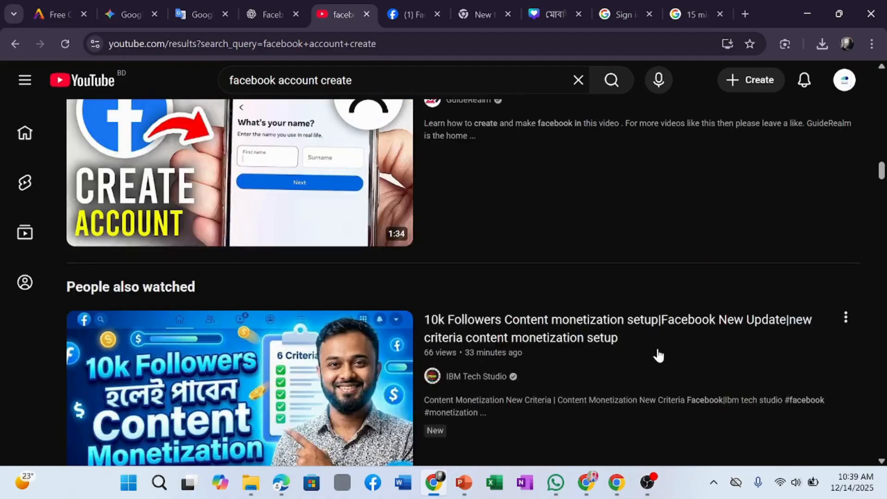
pyautogui.scroll(-2, 659, 356)
pyautogui.scroll(3, 659, 356)
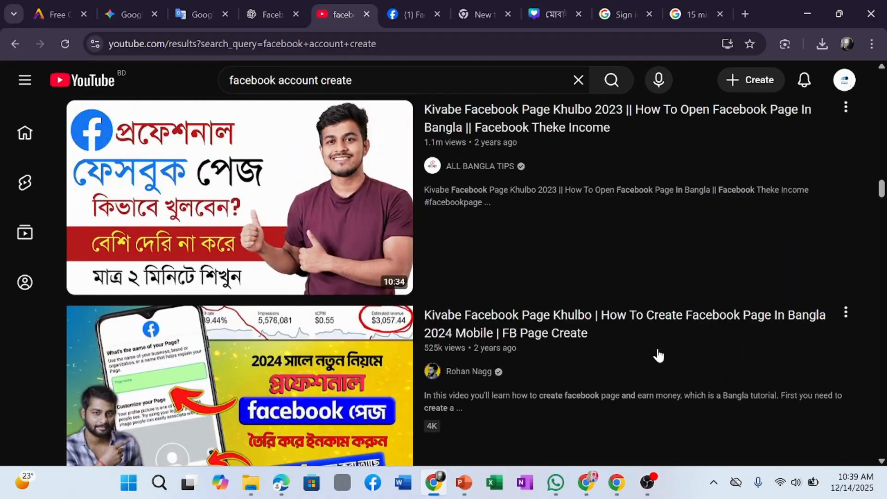
pyautogui.scroll(-15, 659, 356)
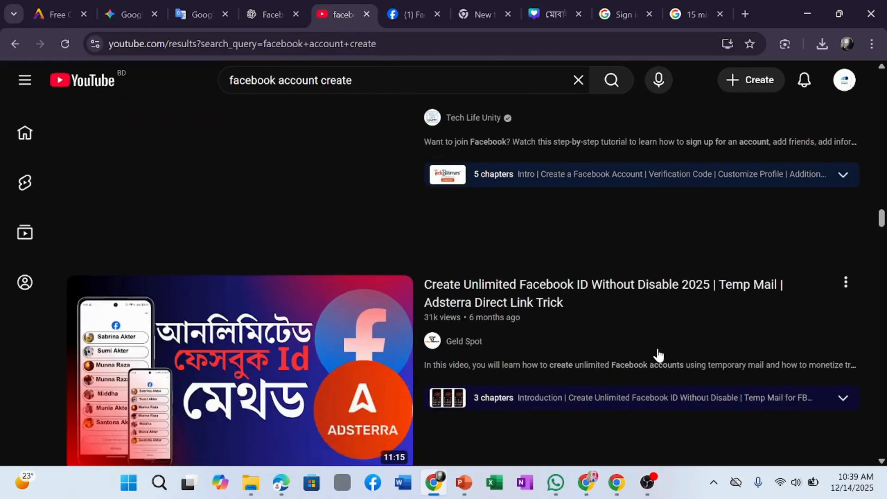
pyautogui.scroll(-7, 660, 356)
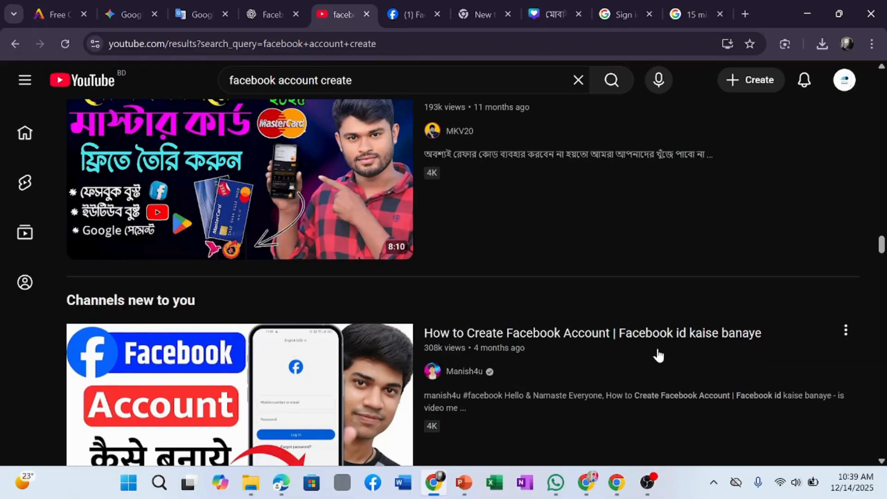
pyautogui.scroll(-6, 658, 356)
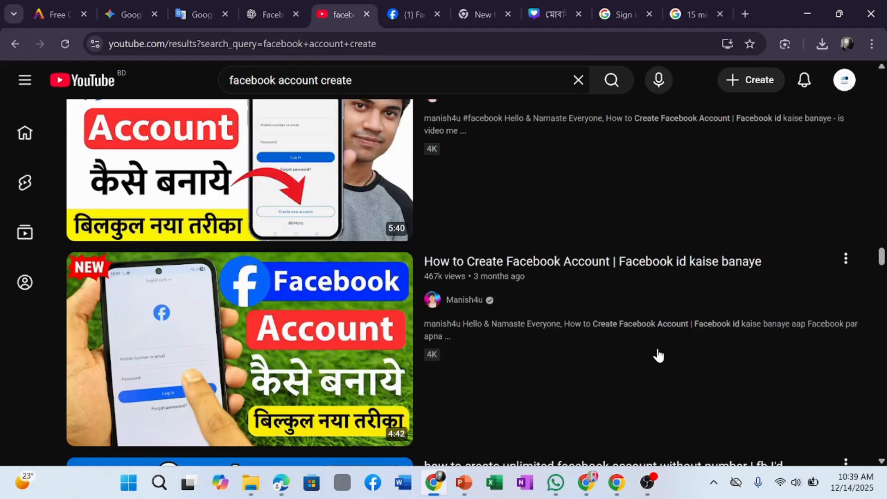
pyautogui.scroll(18, 657, 346)
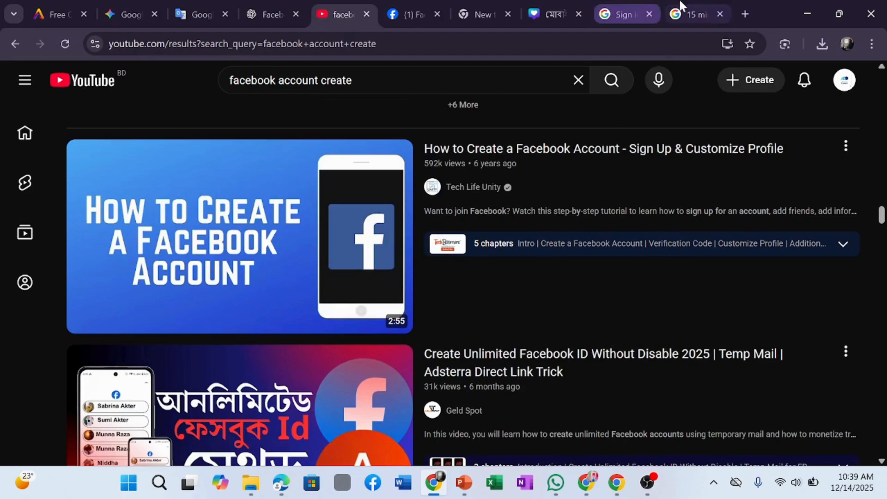
# Step: Switch back to the Canva design and look through the uploaded images for a portrait for page 2
pyautogui.click(559, 4)
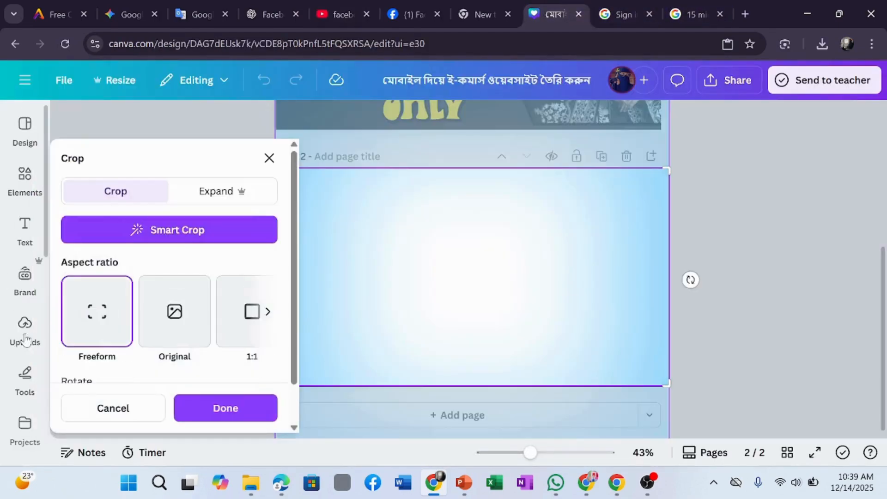
pyautogui.click(21, 331)
pyautogui.scroll(-4, 223, 382)
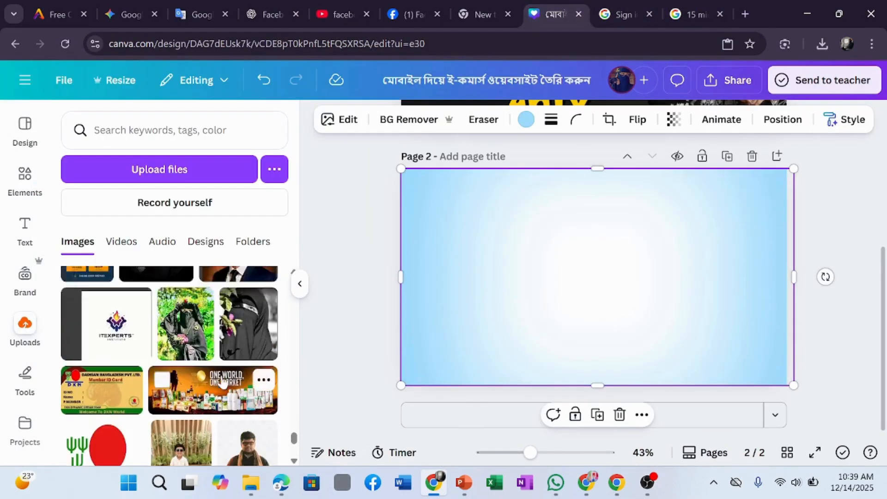
pyautogui.scroll(-3, 223, 382)
pyautogui.scroll(-1, 223, 382)
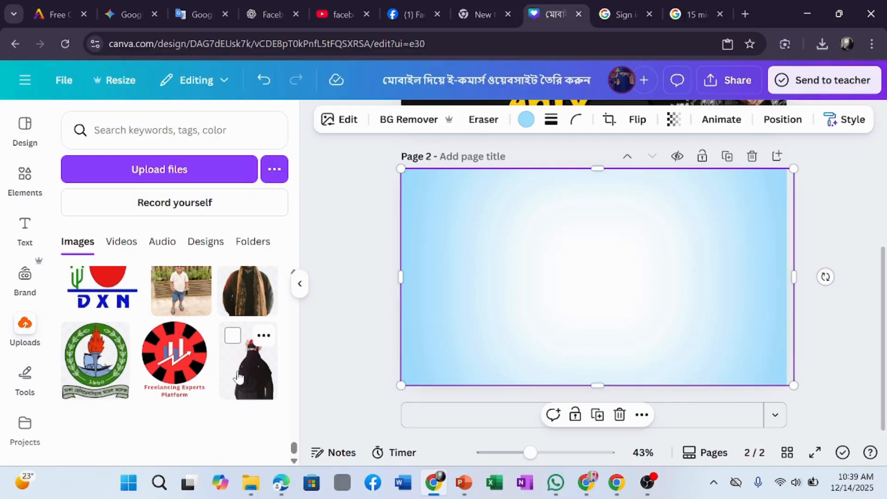
pyautogui.scroll(8, 238, 377)
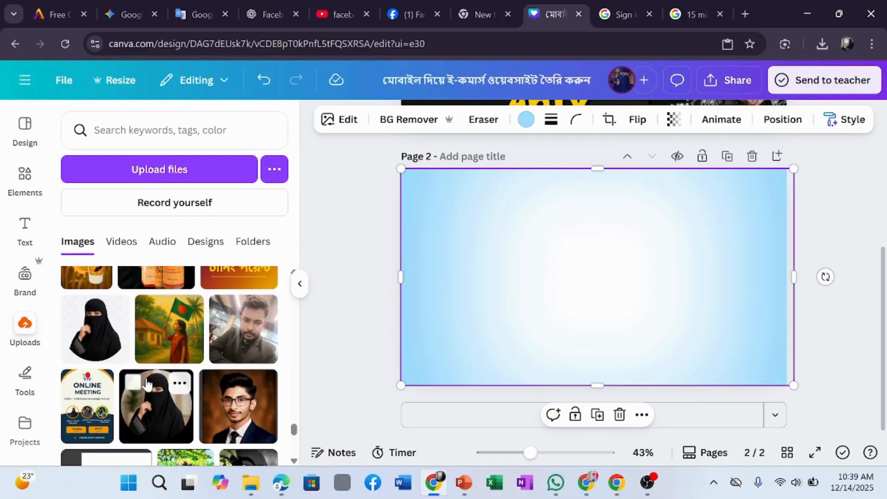
pyautogui.click(121, 357)
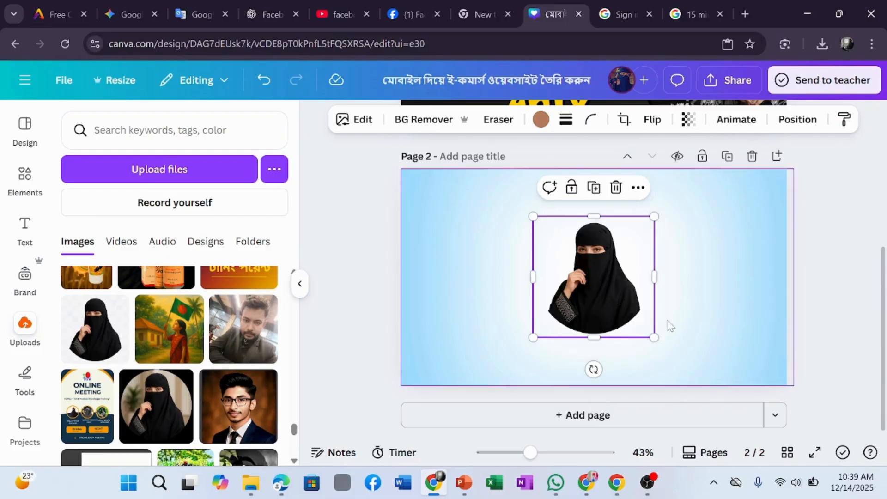
pyautogui.moveTo(653, 338); pyautogui.dragTo(793, 475)
pyautogui.moveTo(697, 277); pyautogui.dragTo(68, 293)
# Step: Add the uploaded photo of the woman in a black embroidered abaya to page 2 and remove its background
pyautogui.scroll(10, 143, 365)
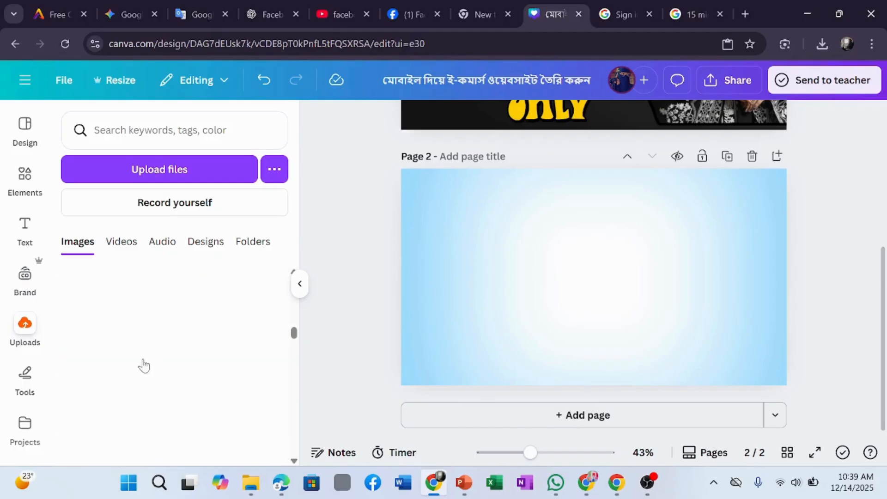
pyautogui.scroll(5, 145, 376)
pyautogui.scroll(-12, 185, 377)
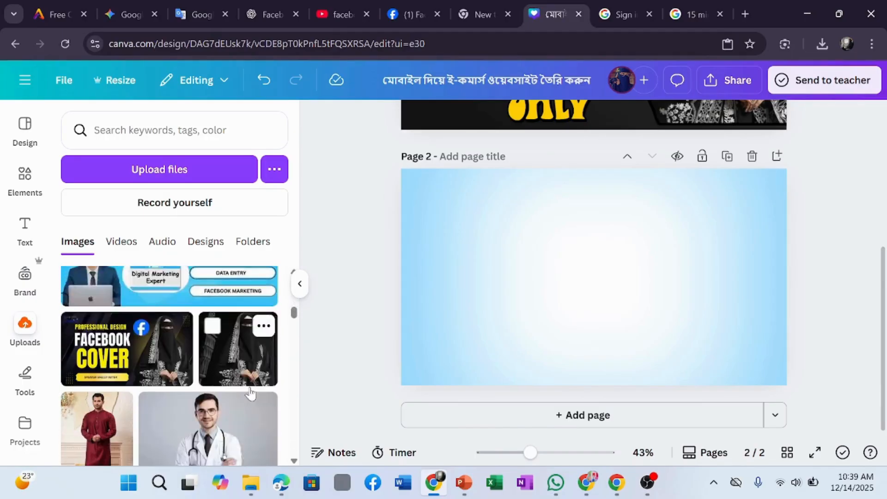
pyautogui.click(230, 347)
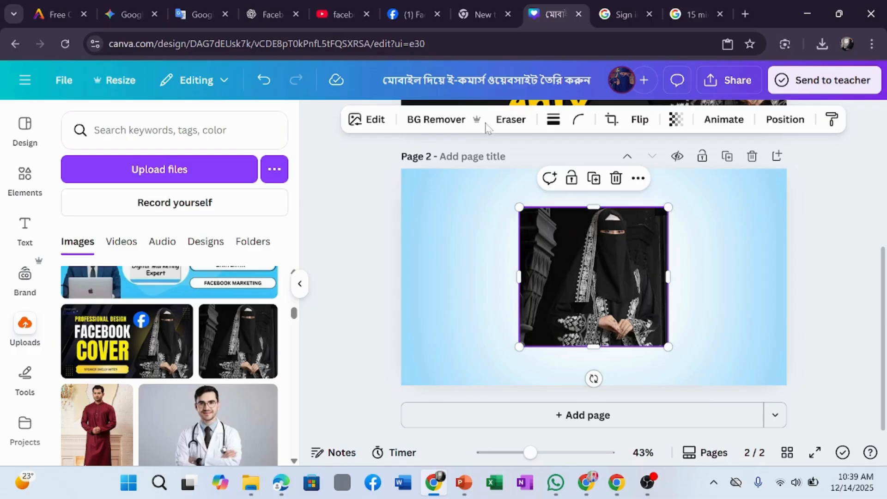
pyautogui.click(468, 128)
pyautogui.moveTo(642, 312); pyautogui.dragTo(626, 294)
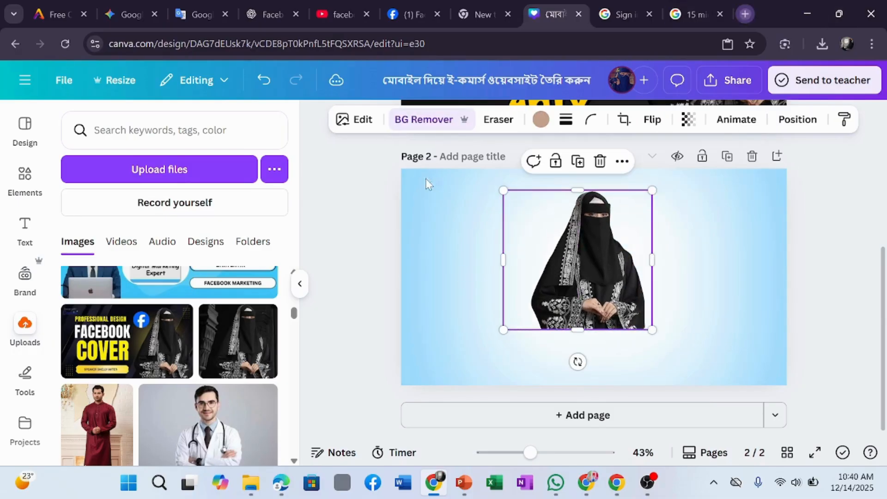
pyautogui.hotkey('ctrl', 't')
pyautogui.click(381, 282)
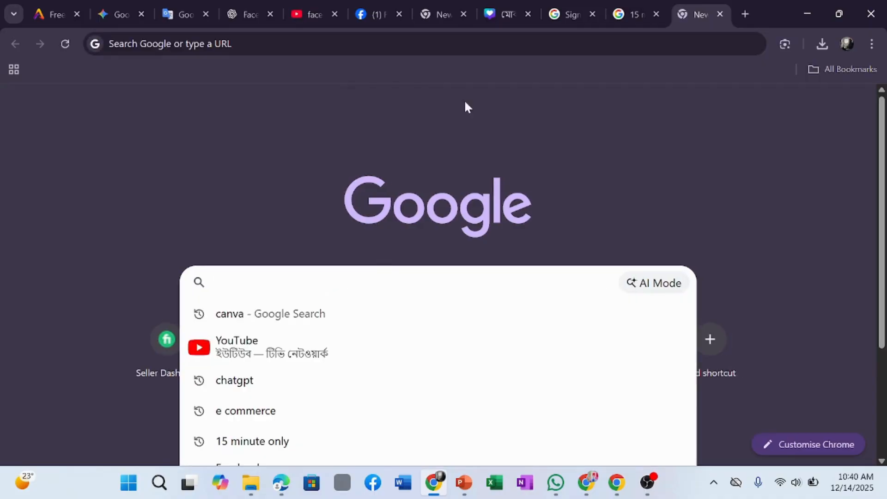
pyautogui.click(506, 13)
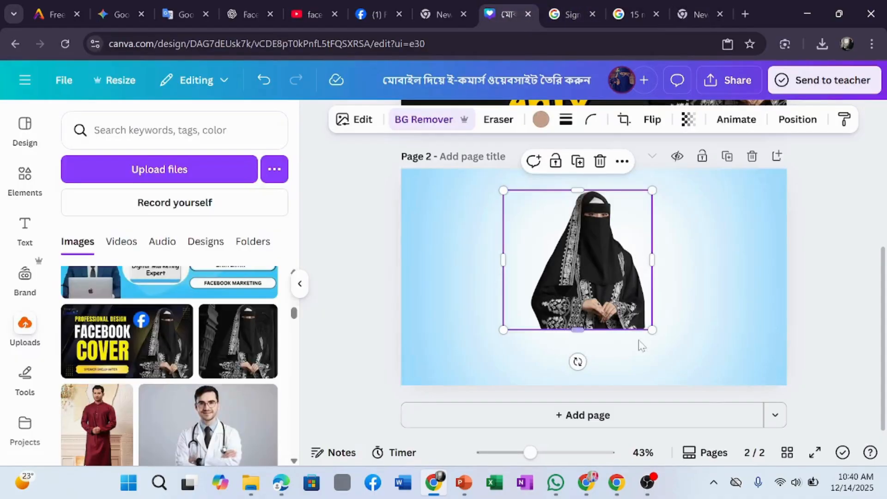
# Step: Enlarge the woman's cutout to the full page height and place it on the right side of page 2
pyautogui.moveTo(653, 330); pyautogui.dragTo(755, 424)
pyautogui.moveTo(634, 295); pyautogui.dragTo(684, 273)
pyautogui.click(849, 285)
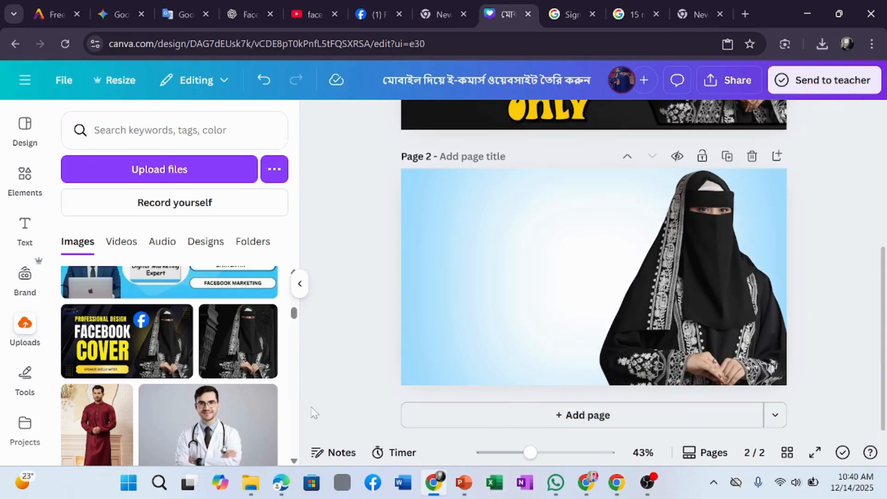
pyautogui.moveTo(675, 372); pyautogui.dragTo(681, 372)
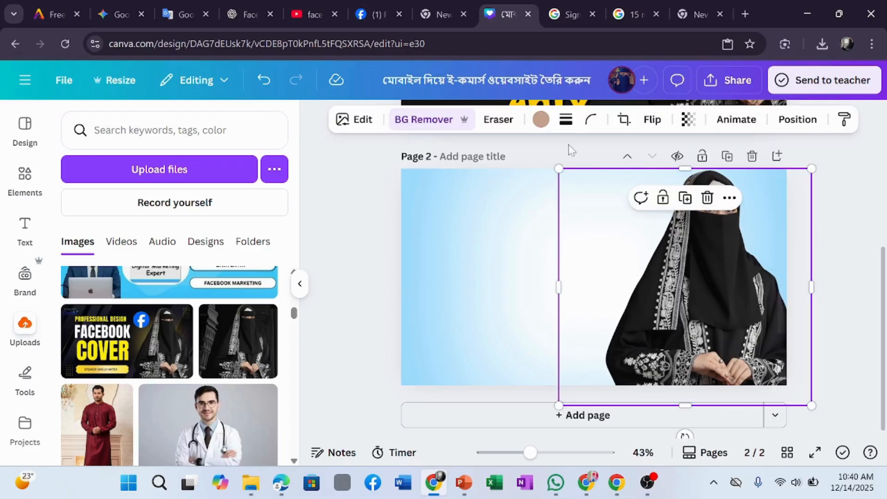
pyautogui.moveTo(658, 493)
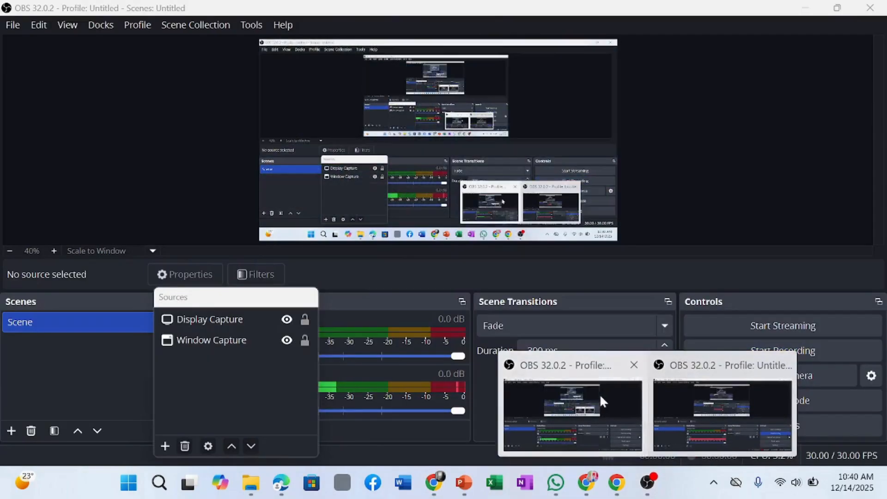
pyautogui.click(600, 397)
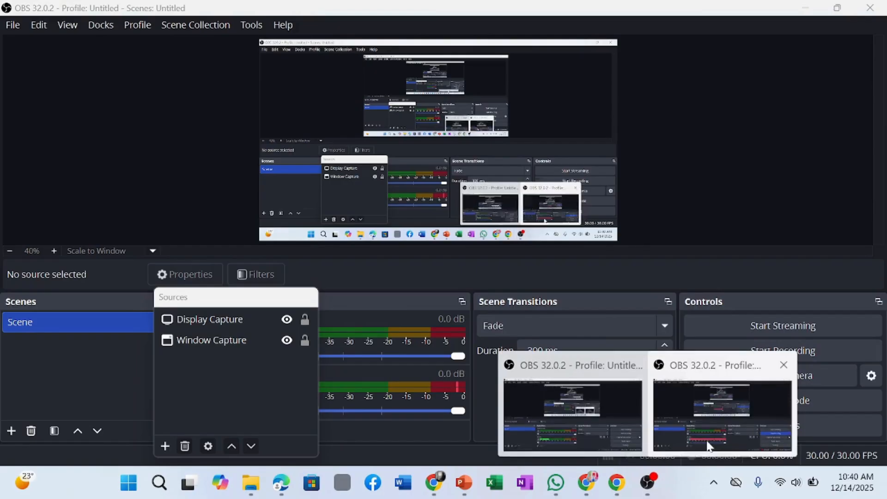
pyautogui.click(707, 442)
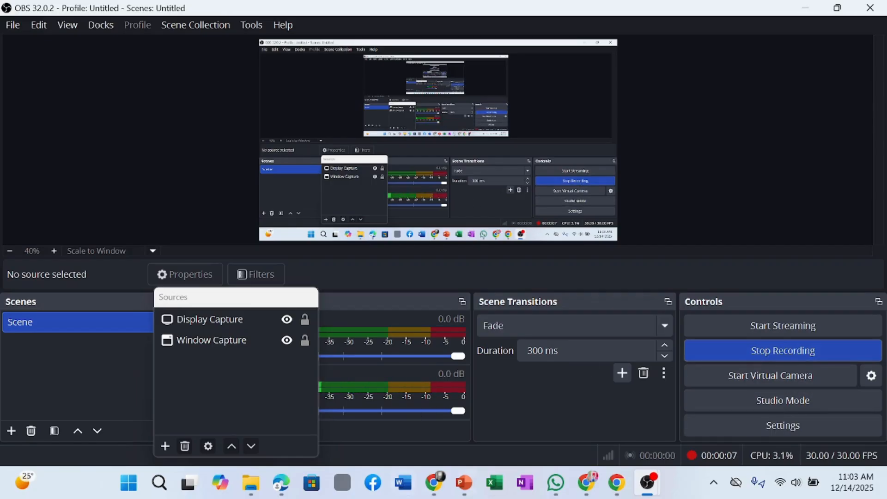
# Step: Switch back to the Canva design and clear the previous search in the elements library
pyautogui.click(439, 493)
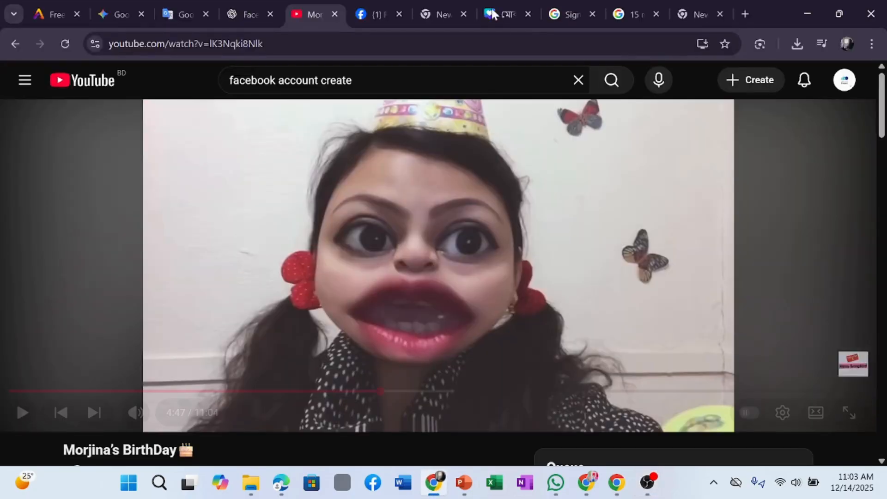
pyautogui.click(484, 5)
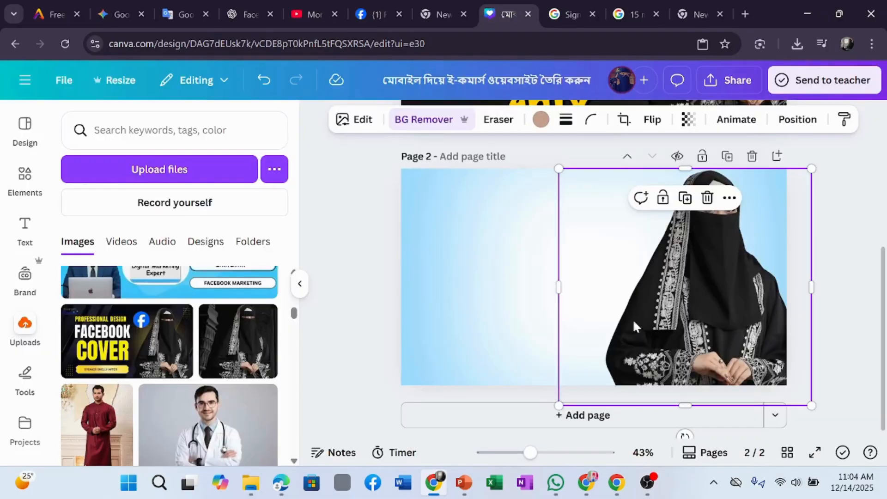
pyautogui.click(862, 236)
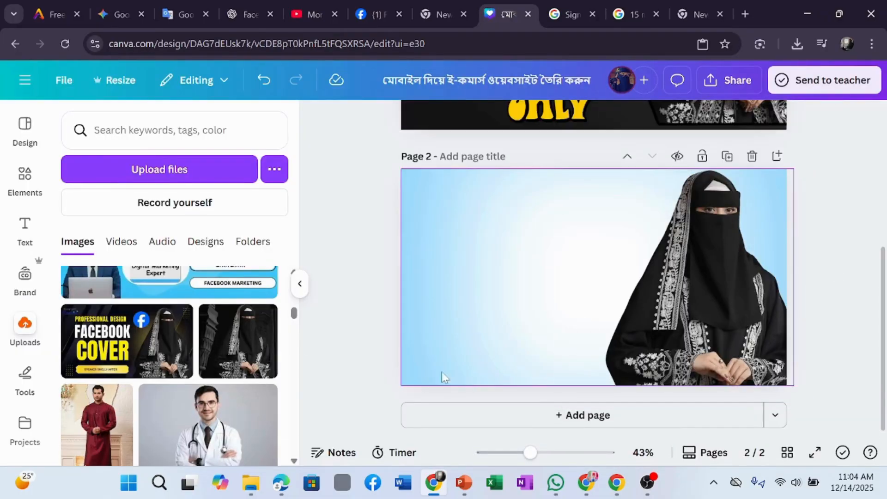
pyautogui.click(25, 176)
pyautogui.click(154, 129)
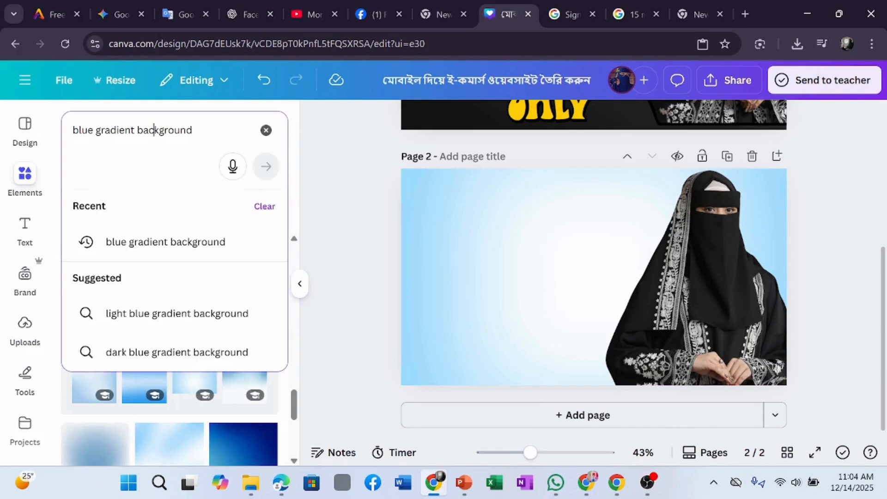
pyautogui.click(266, 130)
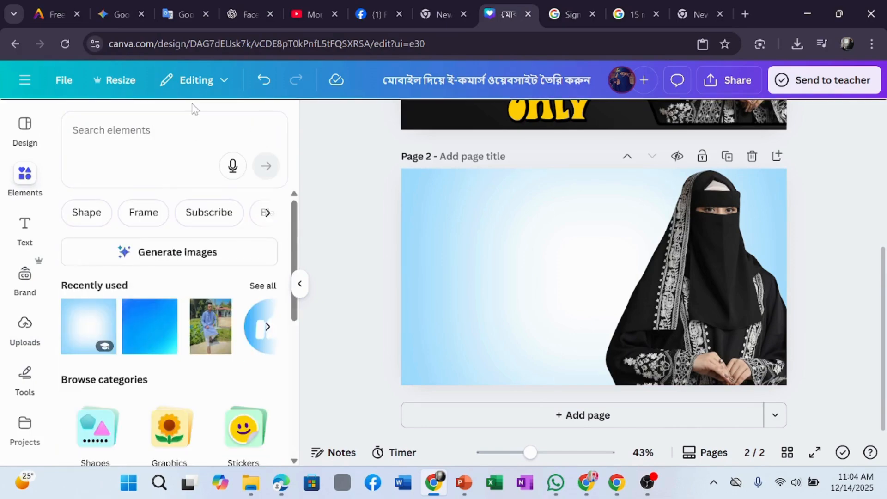
pyautogui.press('c')
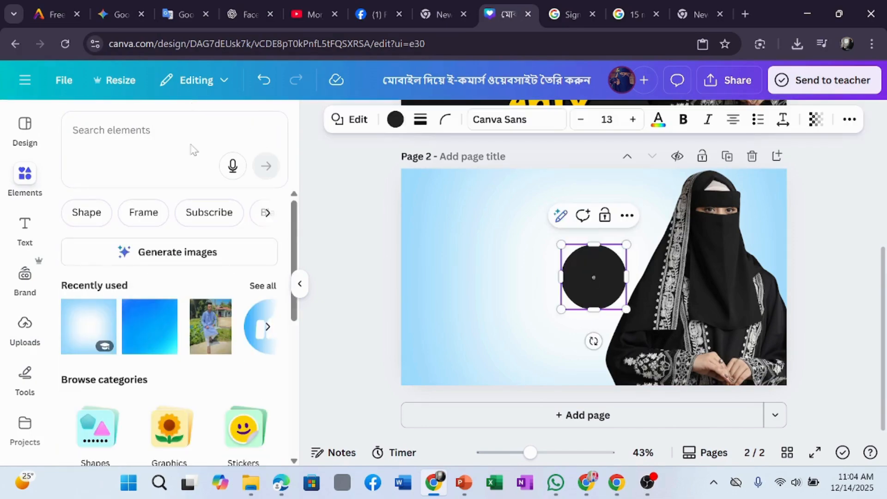
pyautogui.click(866, 295)
pyautogui.click(615, 295)
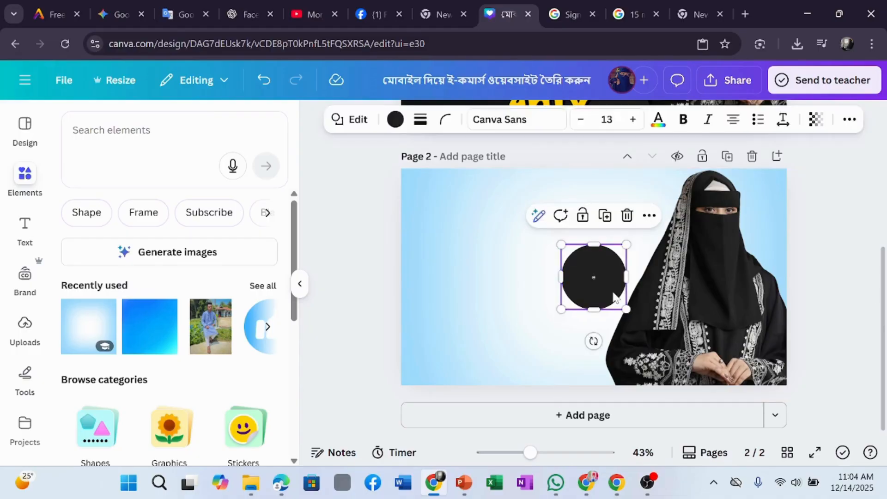
pyautogui.press('Delete')
# Step: Search the elements library for "FACEBOOK"
pyautogui.click(112, 131)
pyautogui.write('face')
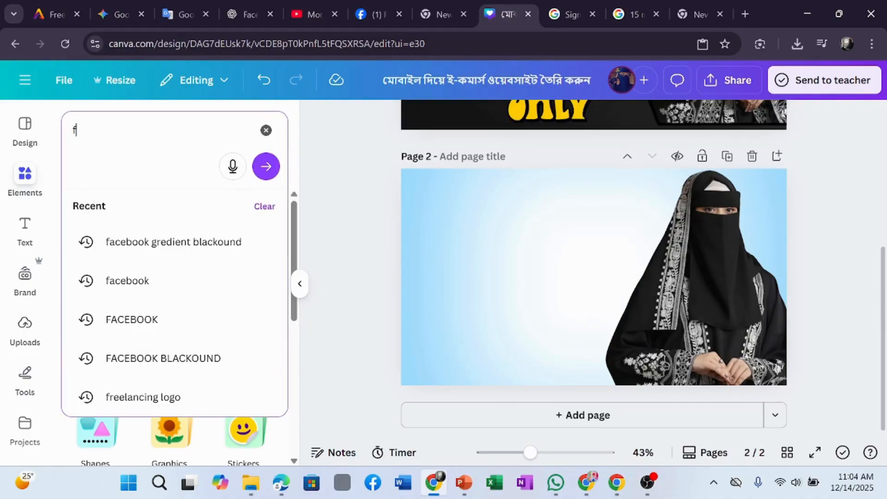
pyautogui.click(182, 318)
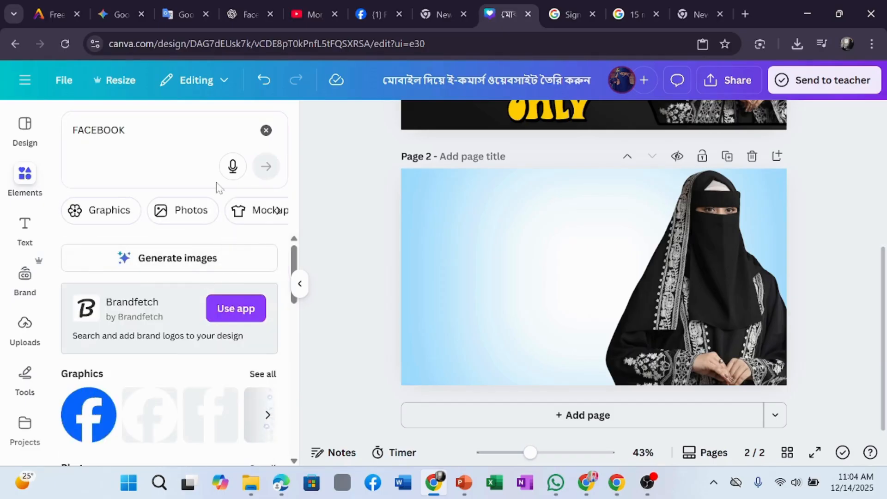
# Step: Add the round blue Facebook logo to page 2, enlarge it and place it just left of the woman's head
pyautogui.click(103, 422)
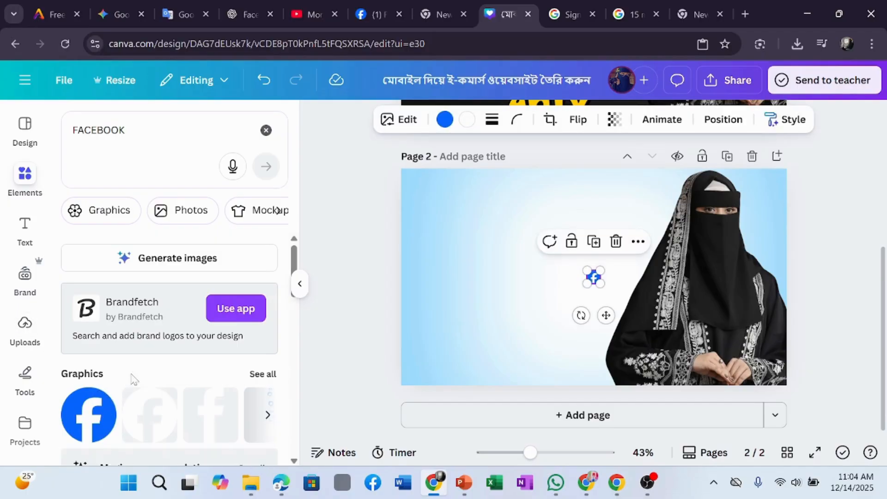
pyautogui.doubleClick(580, 275)
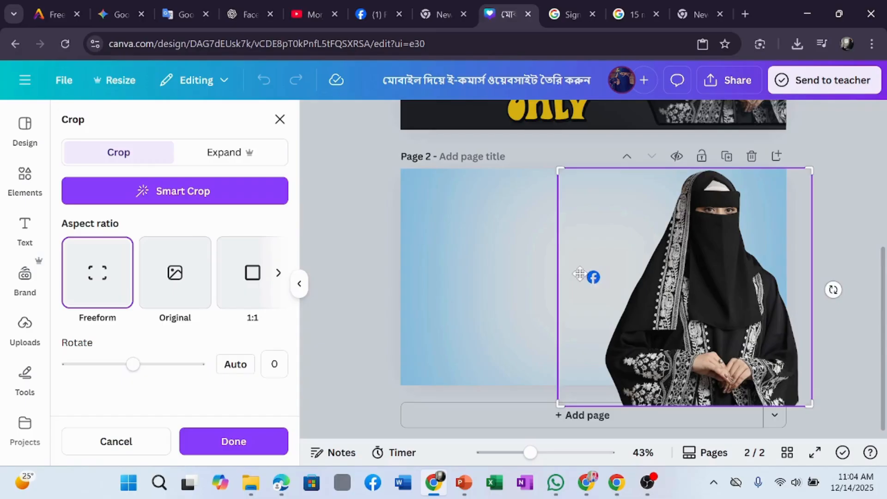
pyautogui.click(280, 120)
pyautogui.click(593, 277)
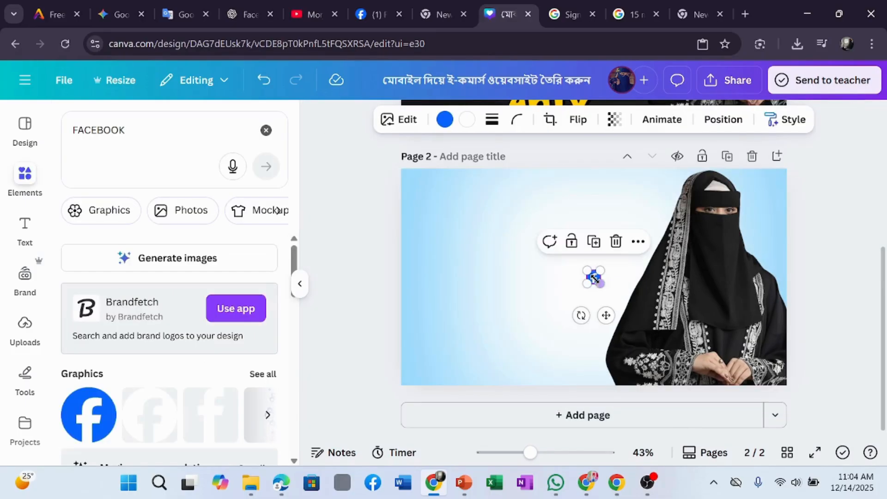
pyautogui.moveTo(595, 279); pyautogui.dragTo(632, 315)
pyautogui.click(818, 284)
pyautogui.moveTo(626, 284); pyautogui.dragTo(644, 210)
pyautogui.click(837, 259)
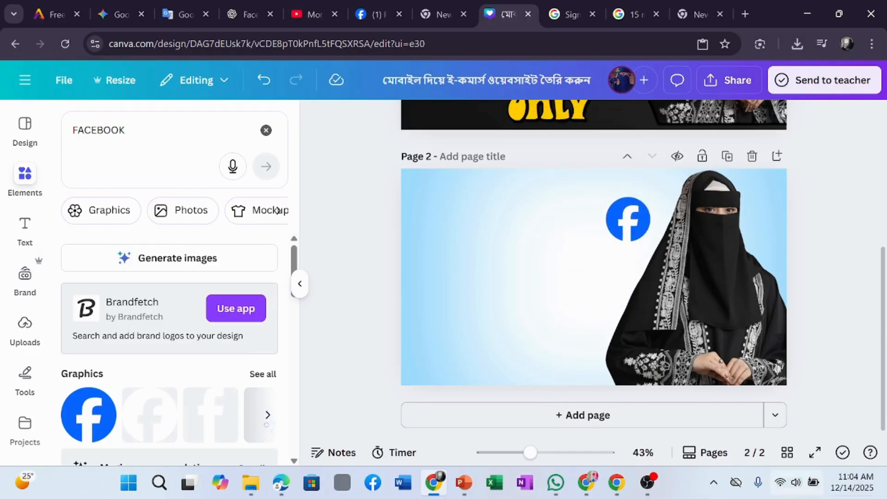
# Step: Add a second round blue Facebook logo, enlarge it to match and place it right of the woman's head
pyautogui.click(105, 399)
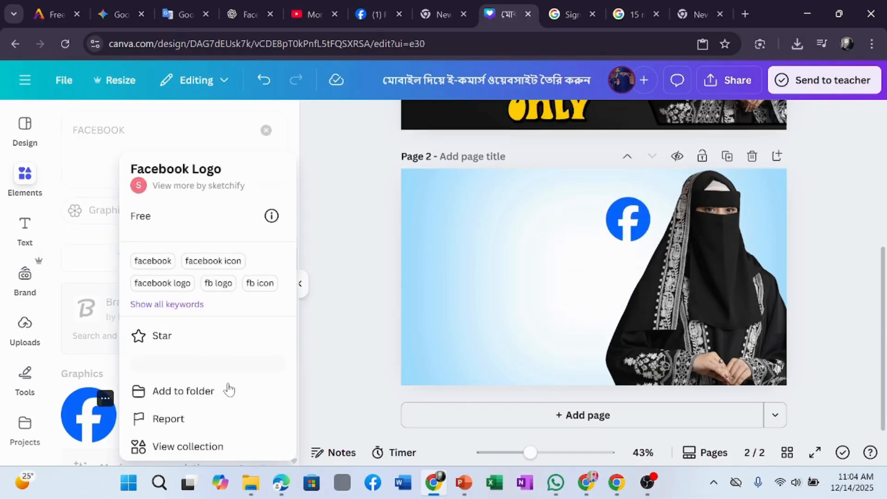
pyautogui.click(101, 432)
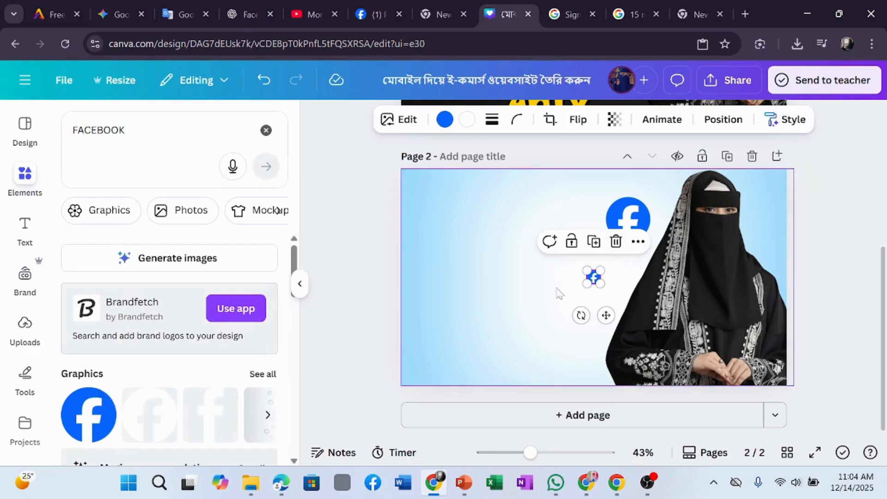
pyautogui.moveTo(604, 289); pyautogui.dragTo(728, 321)
pyautogui.click(830, 243)
pyautogui.click(619, 294)
pyautogui.moveTo(619, 291); pyautogui.dragTo(765, 224)
pyautogui.click(860, 222)
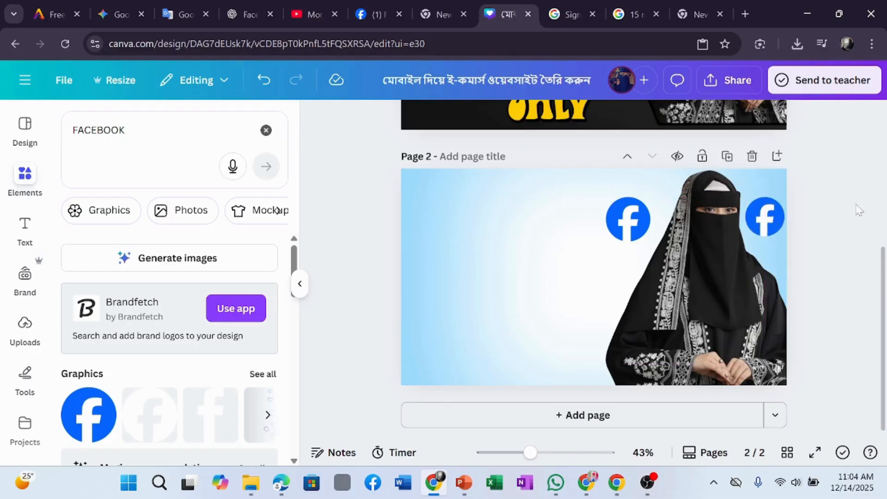
# Step: Copy the Bengali title "কিভাবে একটি প্রফেশনাল ফেসবুক একাউন্ট তৈরি করবে" from Google Translate and paste it onto page 2 in Canva
pyautogui.scroll(5, 880, 152)
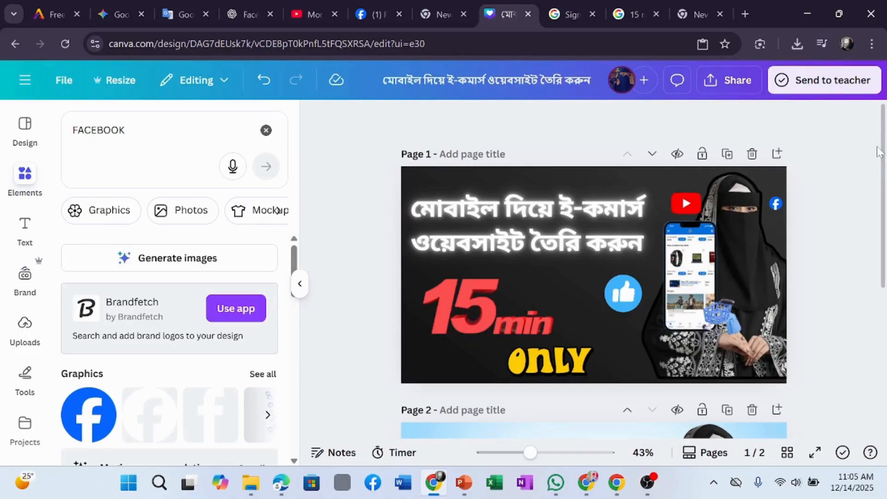
pyautogui.scroll(-5, 878, 152)
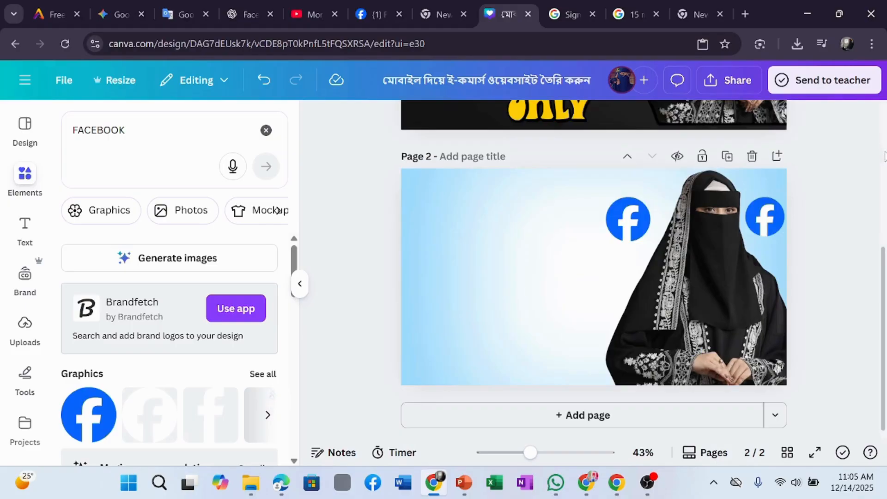
pyautogui.click(186, 7)
pyautogui.click(418, 198)
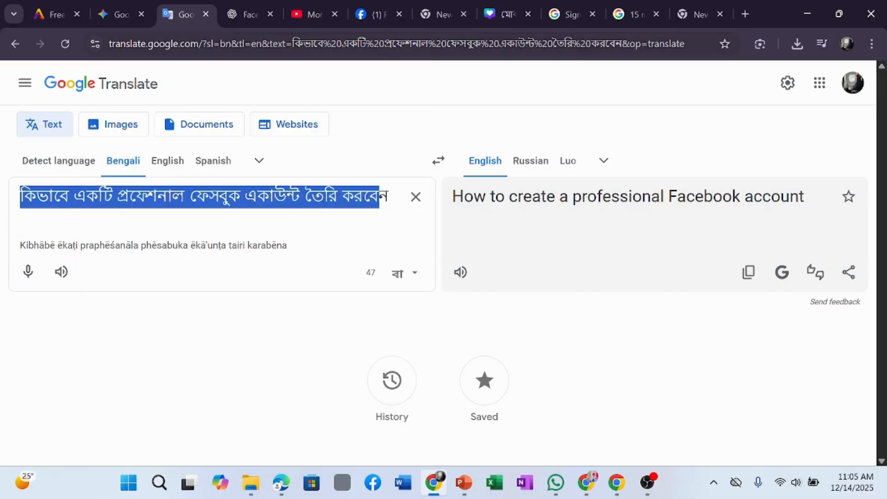
pyautogui.click(499, 9)
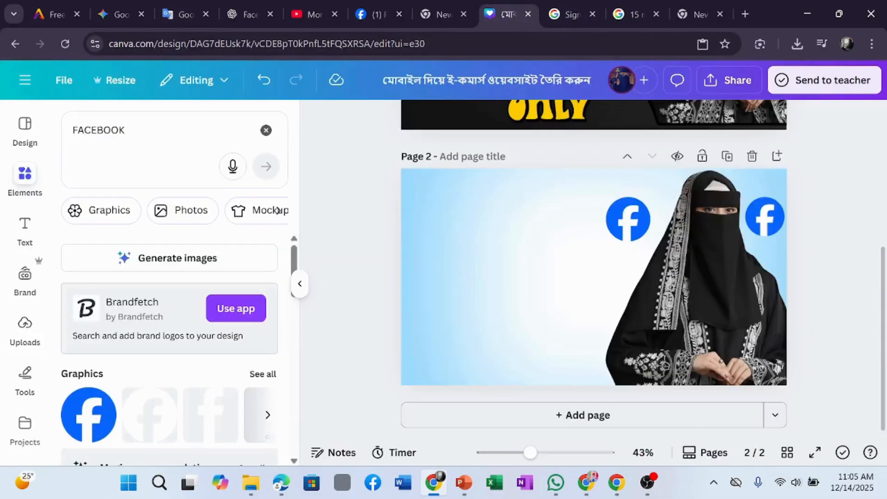
pyautogui.rightClick(493, 219)
pyautogui.click(573, 141)
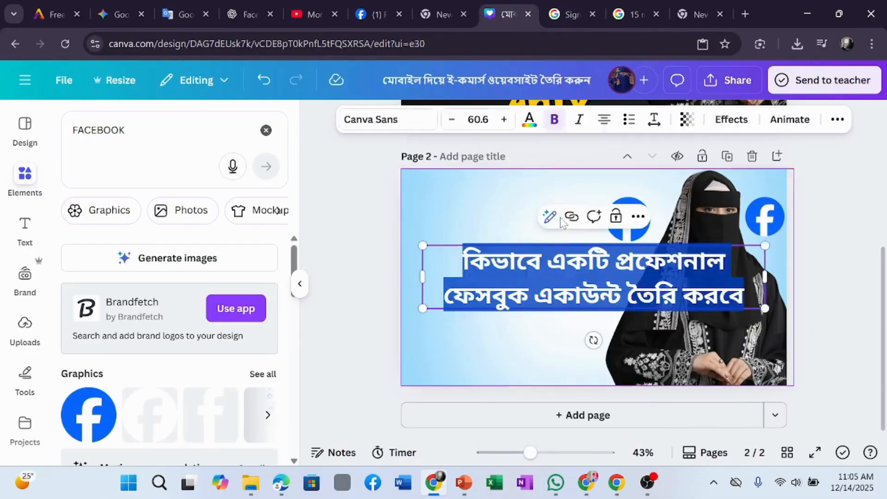
# Step: Apply the Neon effect to the pasted Bengali title on page 2
pyautogui.click(732, 119)
pyautogui.scroll(-4, 237, 245)
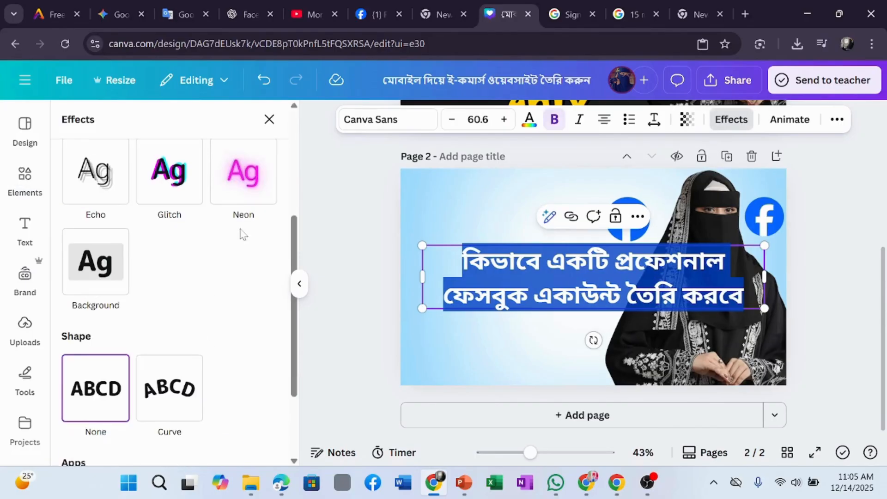
pyautogui.click(231, 199)
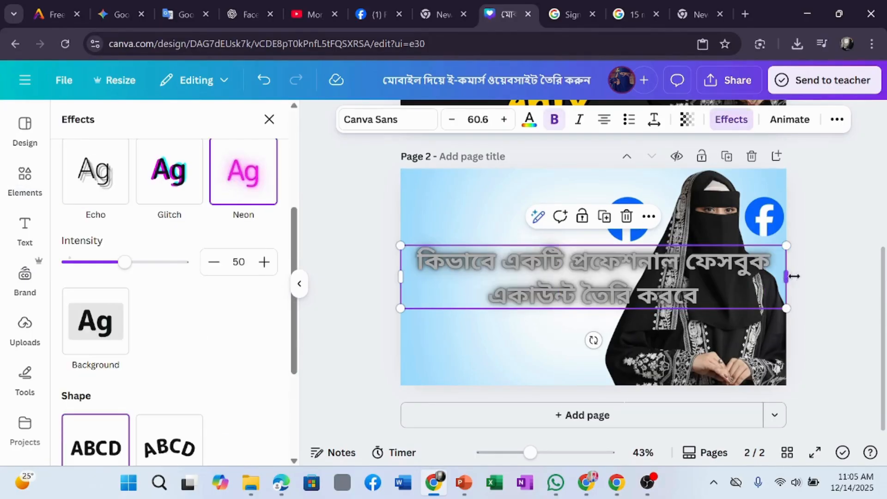
# Step: Narrow the title's text box so it wraps onto four lines and place it in the empty area beside the woman
pyautogui.moveTo(786, 277); pyautogui.dragTo(780, 280)
pyautogui.moveTo(776, 281); pyautogui.dragTo(594, 298)
pyautogui.click(870, 331)
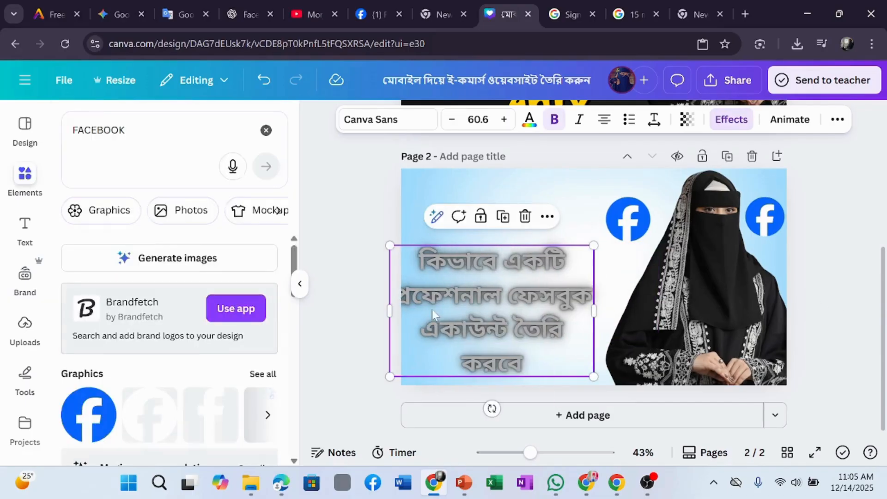
pyautogui.click(494, 327)
pyautogui.moveTo(504, 283); pyautogui.dragTo(515, 250)
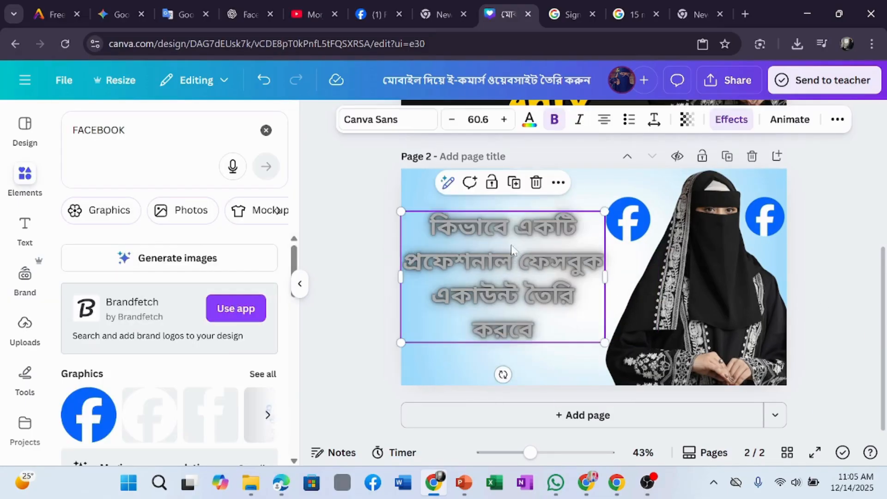
pyautogui.click(853, 292)
# Step: Try dark grey and solid black #000000 as the neon title's text colour
pyautogui.click(579, 270)
pyautogui.click(530, 119)
pyautogui.click(162, 227)
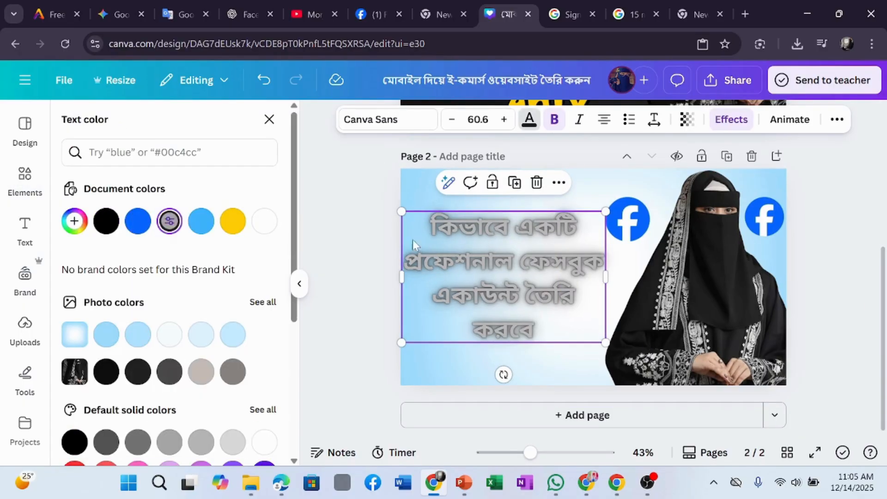
pyautogui.click(111, 224)
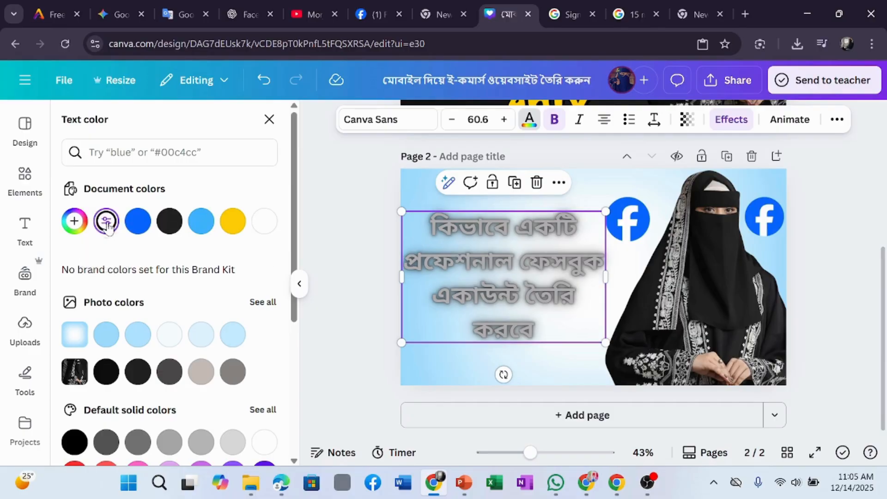
pyautogui.click(109, 223)
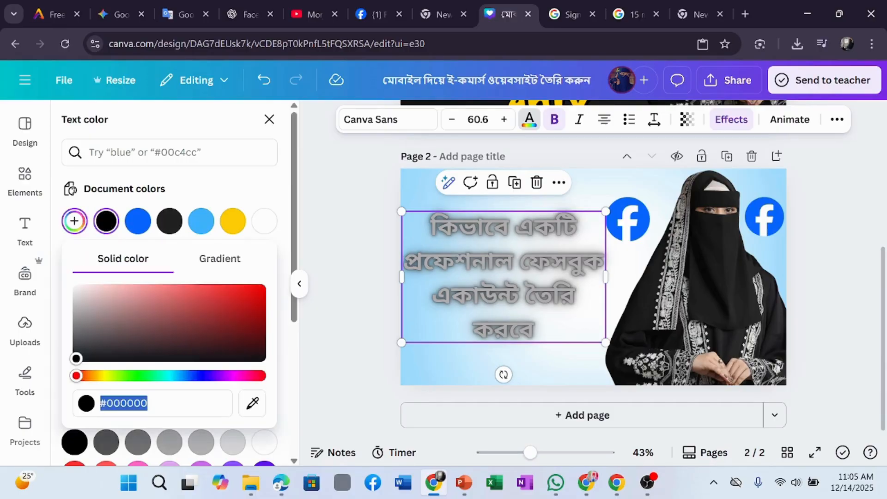
pyautogui.moveTo(76, 377)
pyautogui.mouseDown()
pyautogui.moveTo(206, 376)
pyautogui.moveTo(71, 378)
pyautogui.mouseUp()
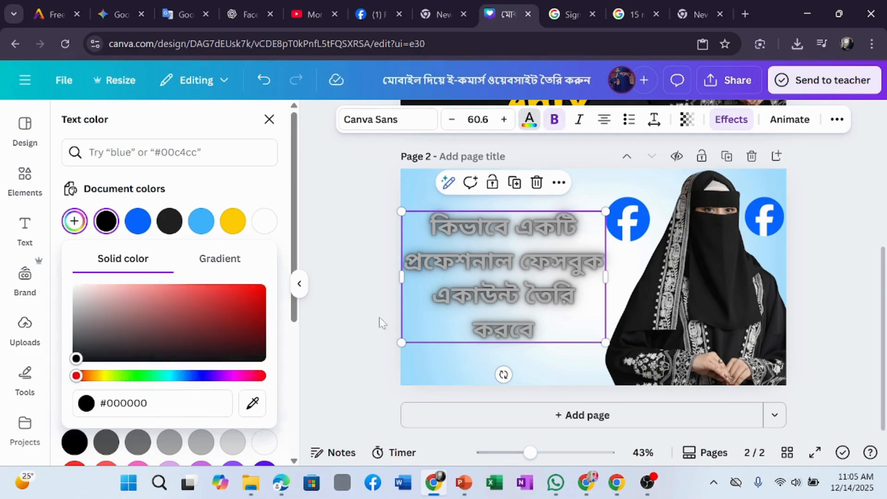
pyautogui.click(390, 325)
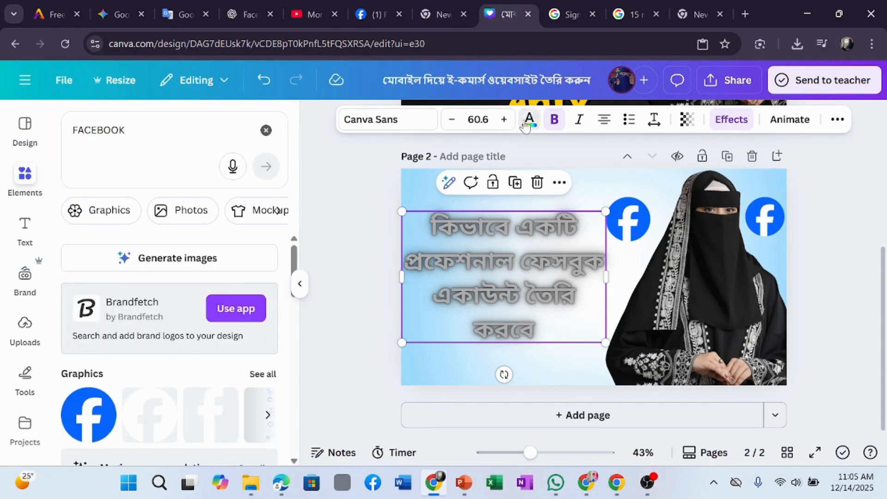
# Step: Try black and dark grey on the title again, recolouring its whole selected text black
pyautogui.click(530, 120)
pyautogui.scroll(-5, 91, 326)
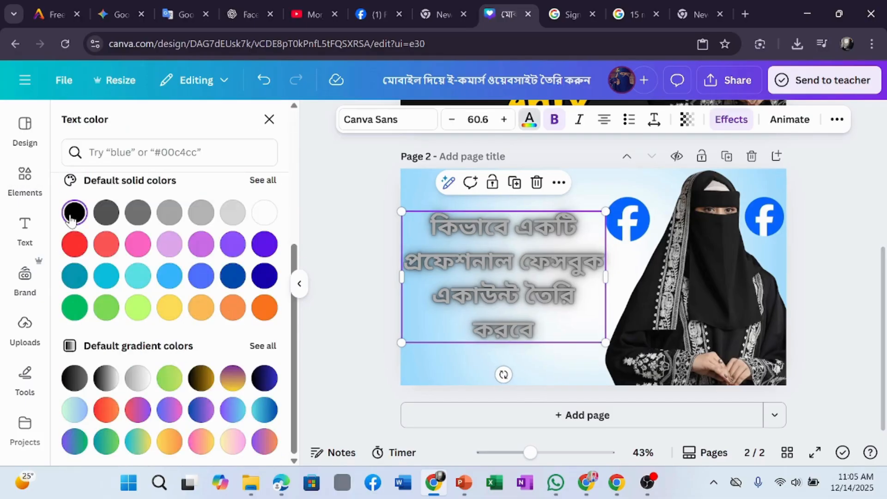
pyautogui.scroll(4, 274, 357)
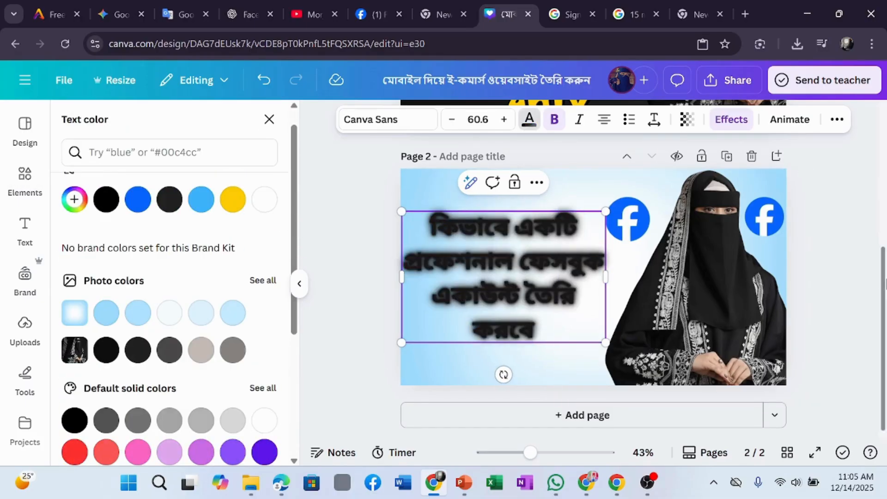
pyautogui.click(77, 431)
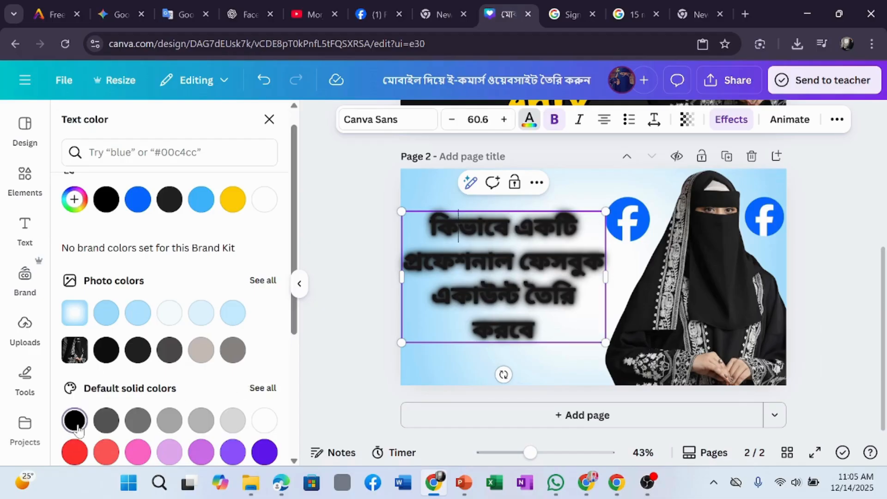
pyautogui.click(108, 207)
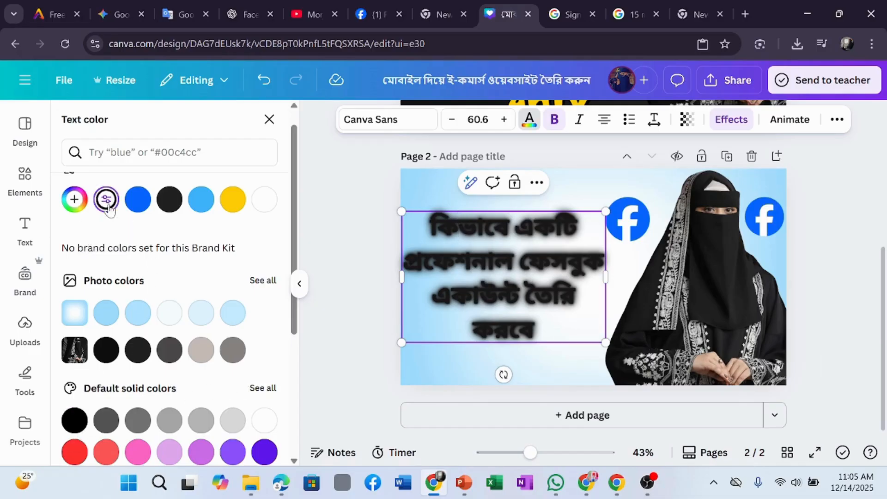
pyautogui.doubleClick(182, 205)
pyautogui.click(431, 227)
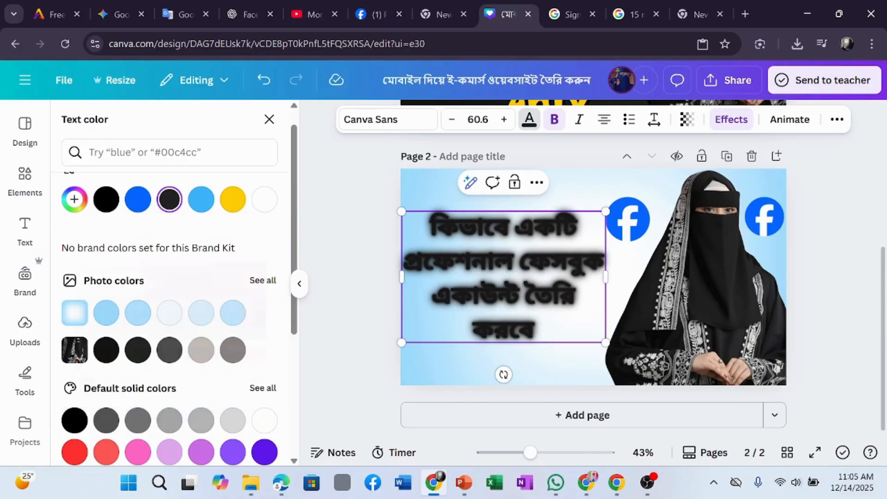
pyautogui.moveTo(431, 227); pyautogui.dragTo(535, 331)
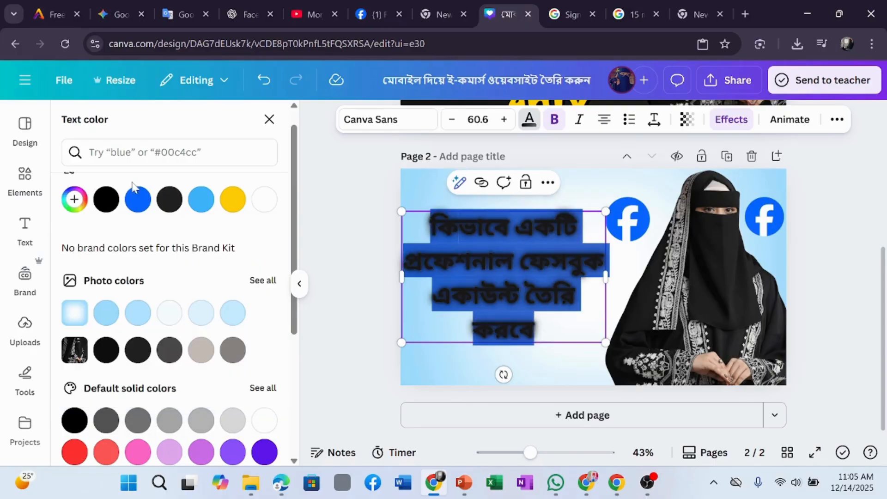
pyautogui.click(106, 198)
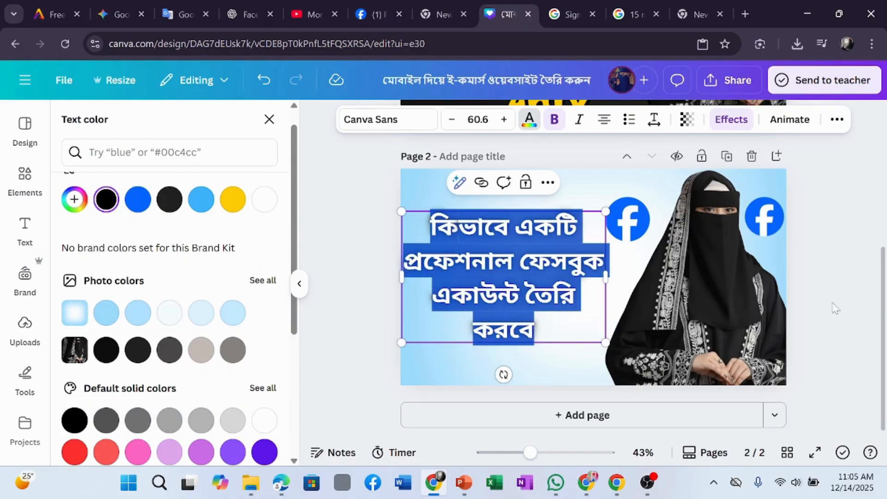
pyautogui.press('Escape')
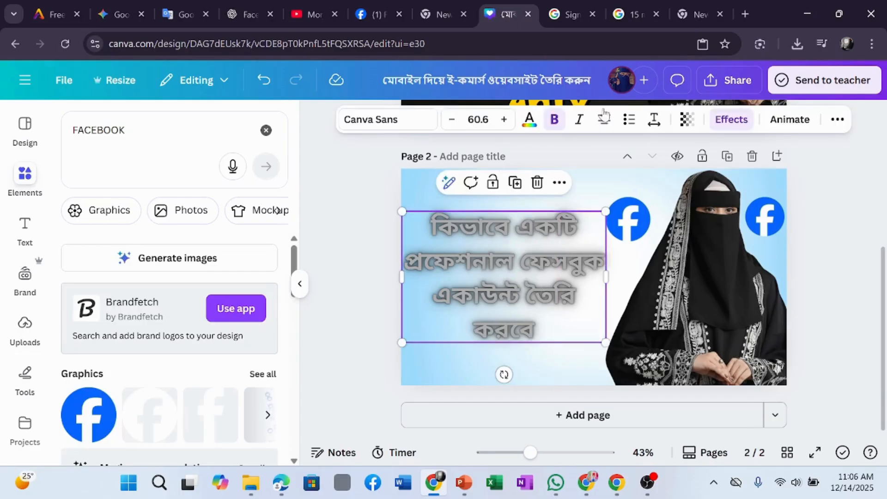
# Step: Try white and black on the title, settle on medium blue from the default solid colours, and compare it with page 1
pyautogui.click(523, 124)
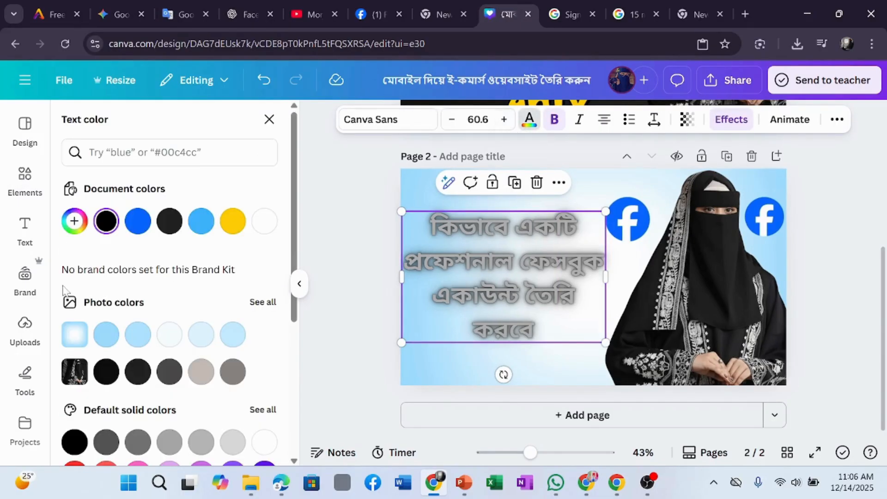
pyautogui.click(265, 226)
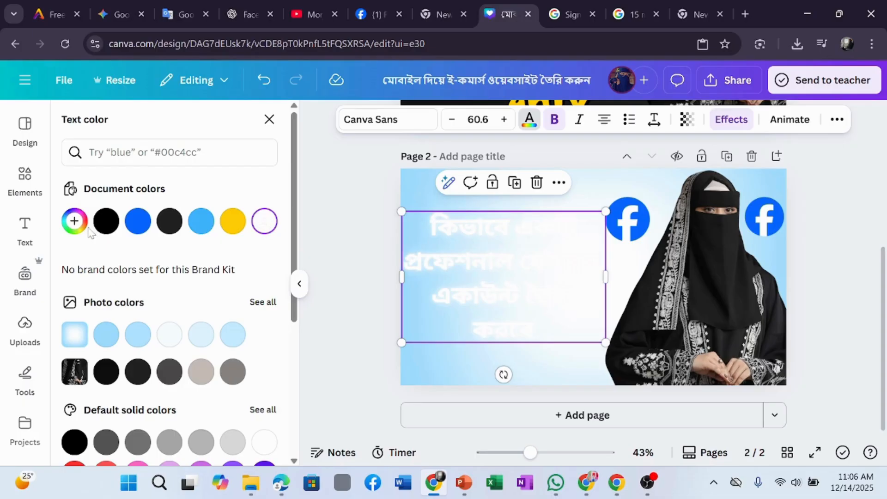
pyautogui.click(106, 221)
pyautogui.scroll(-5, 203, 296)
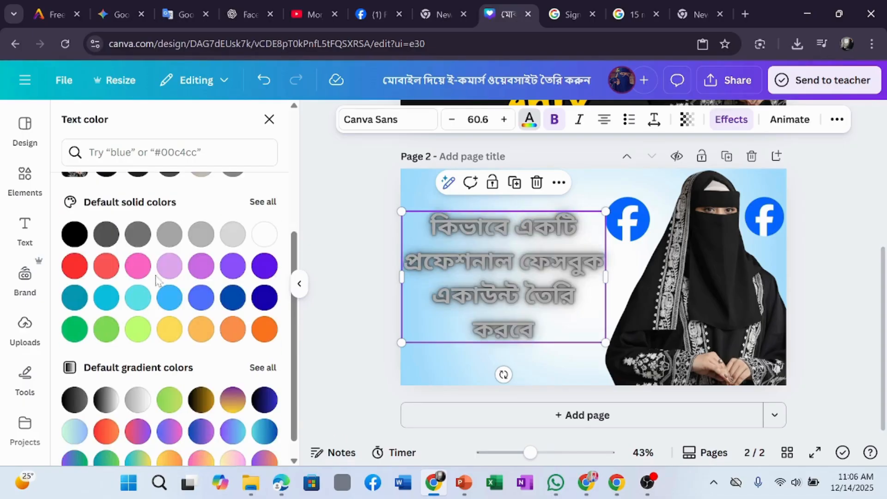
pyautogui.click(210, 301)
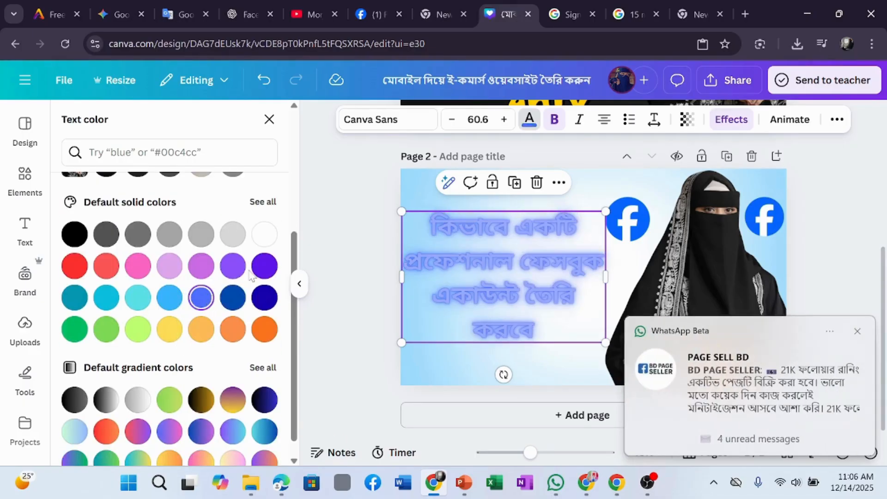
pyautogui.click(877, 330)
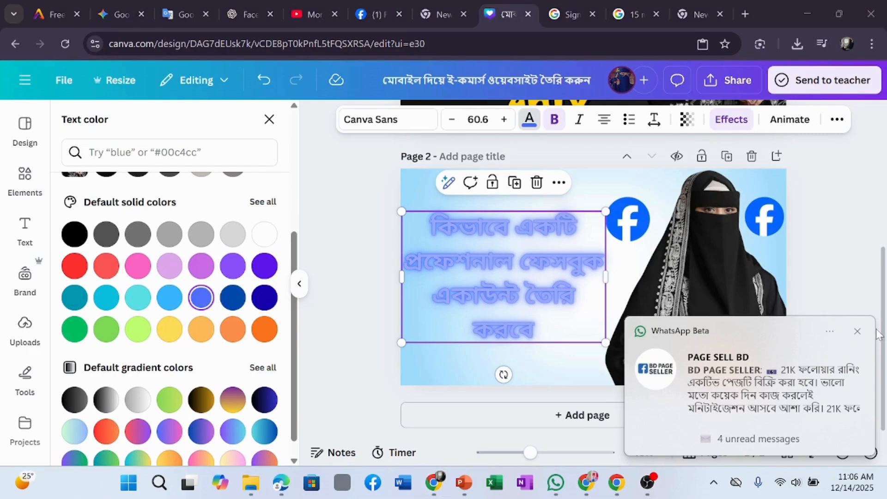
pyautogui.click(870, 332)
pyautogui.click(489, 273)
pyautogui.scroll(3, 491, 272)
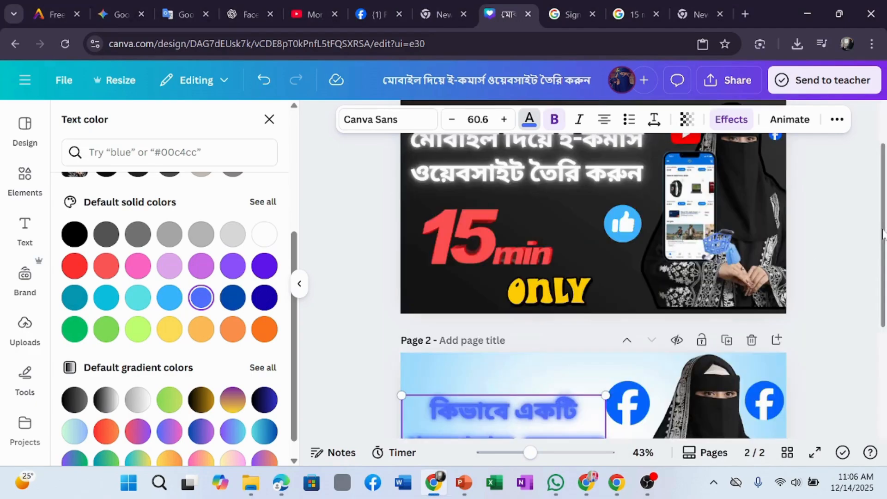
# Step: Move the neon title up to page 2's top edge, compare it with page 1, and clear the element search
pyautogui.scroll(-4, 687, 279)
pyautogui.click(843, 270)
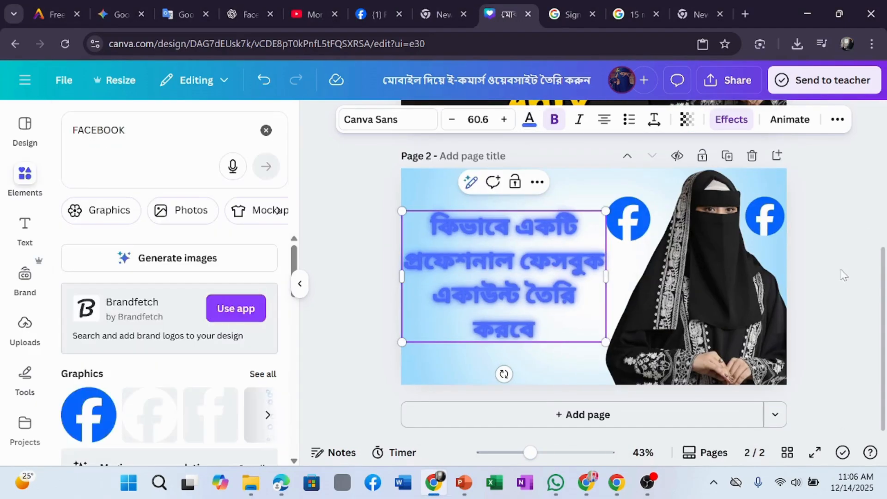
pyautogui.click(834, 250)
pyautogui.click(485, 300)
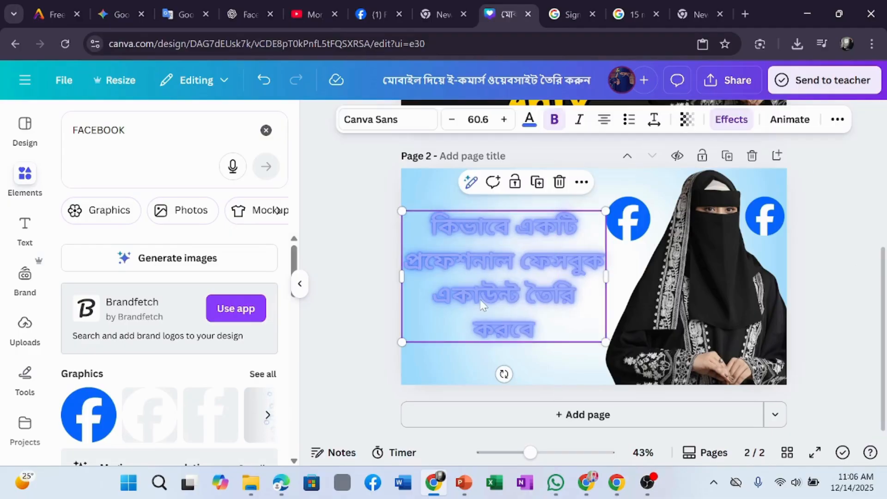
pyautogui.moveTo(484, 300); pyautogui.dragTo(484, 279)
pyautogui.doubleClick(485, 278)
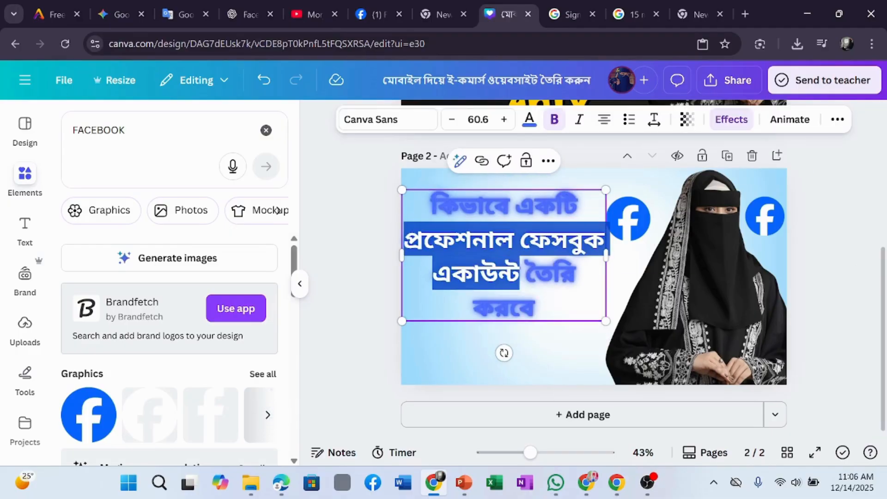
pyautogui.click(868, 294)
pyautogui.moveTo(545, 287); pyautogui.dragTo(534, 257)
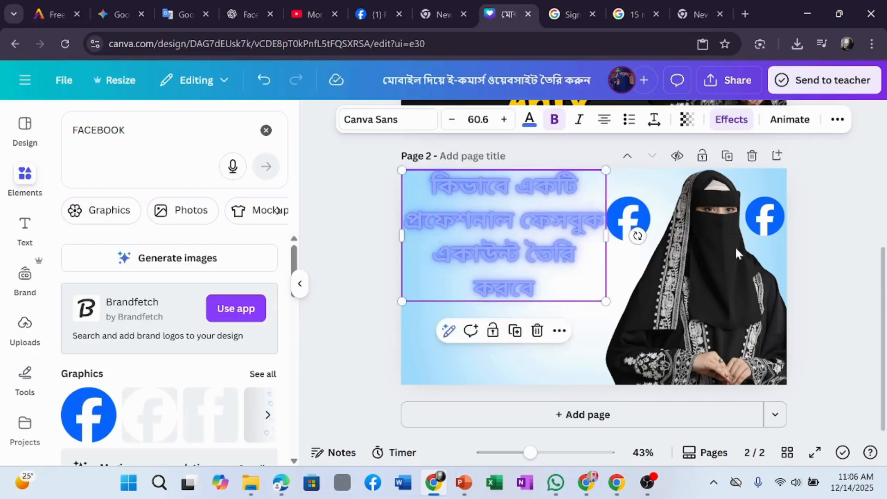
pyautogui.scroll(3, 684, 309)
pyautogui.click(809, 311)
pyautogui.scroll(-4, 788, 297)
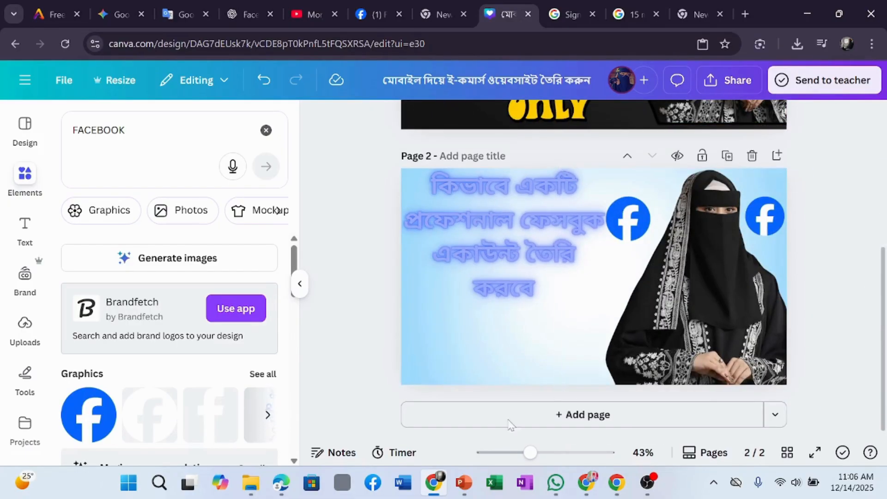
pyautogui.click(267, 129)
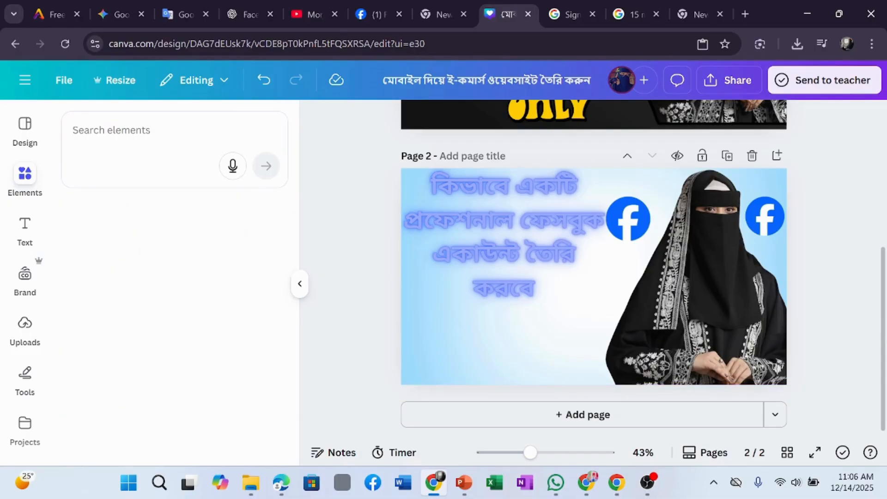
# Step: Widen the title's text box so it wraps onto three lines and place it slightly lower, beside the woman
pyautogui.moveTo(511, 253)
pyautogui.mouseDown()
pyautogui.moveTo(511, 272)
pyautogui.moveTo(519, 270)
pyautogui.moveTo(511, 267)
pyautogui.mouseUp()
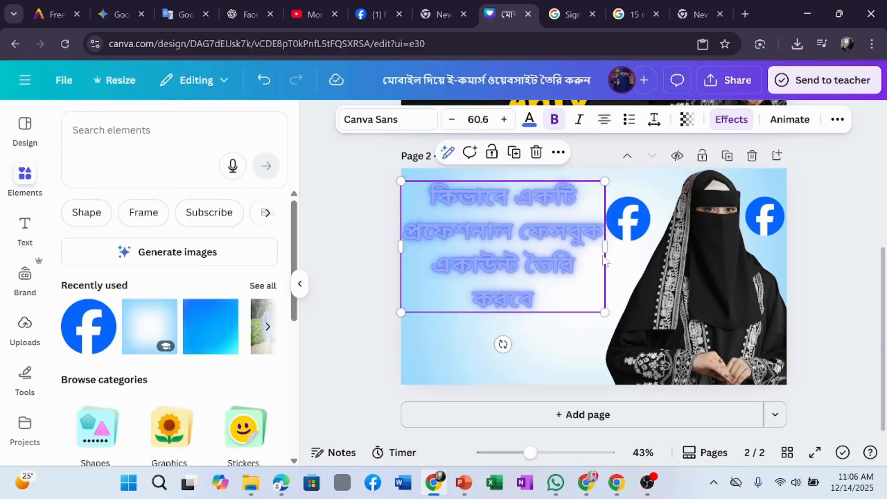
pyautogui.moveTo(607, 250); pyautogui.dragTo(652, 255)
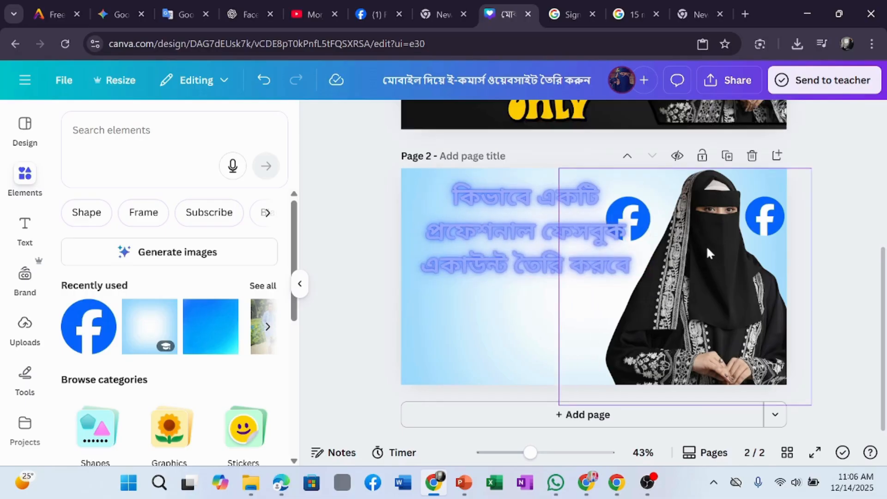
pyautogui.moveTo(548, 255); pyautogui.dragTo(530, 270)
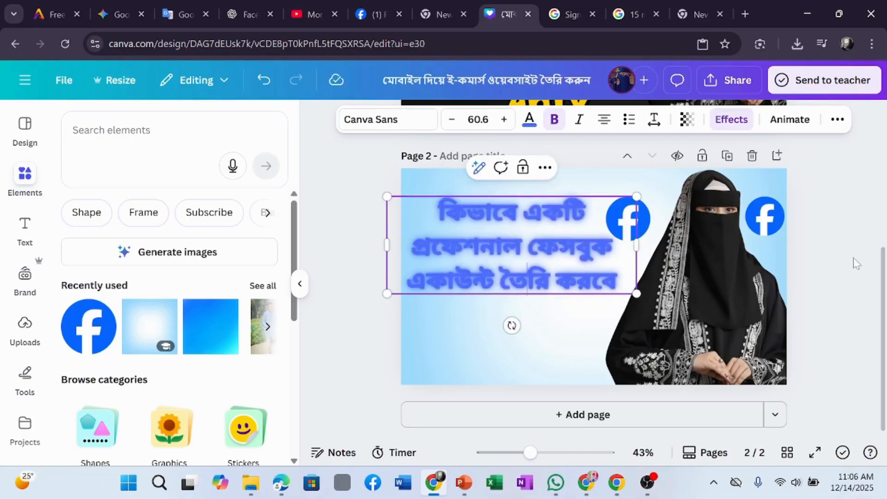
pyautogui.click(870, 259)
pyautogui.click(571, 279)
pyautogui.click(855, 279)
# Step: Try light blue as the title's text colour and apply the colour change across all pages
pyautogui.click(558, 275)
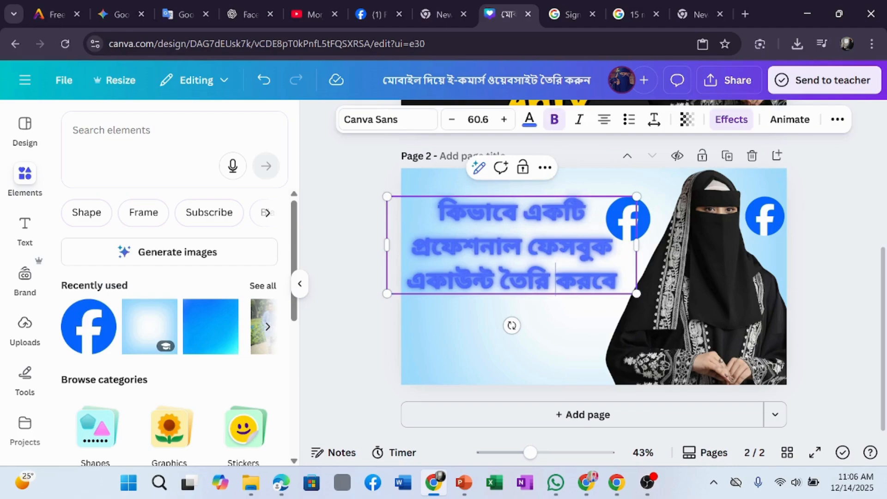
pyautogui.click(529, 120)
pyautogui.click(106, 367)
pyautogui.scroll(-6, 171, 323)
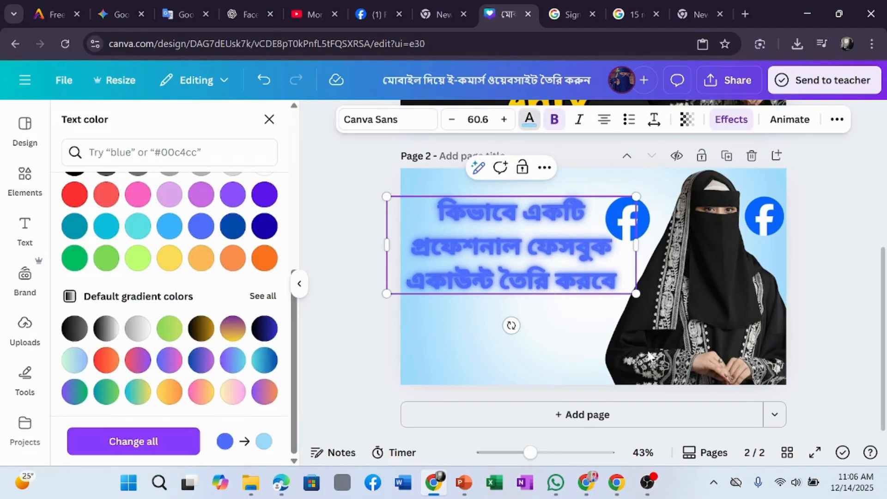
pyautogui.click(133, 444)
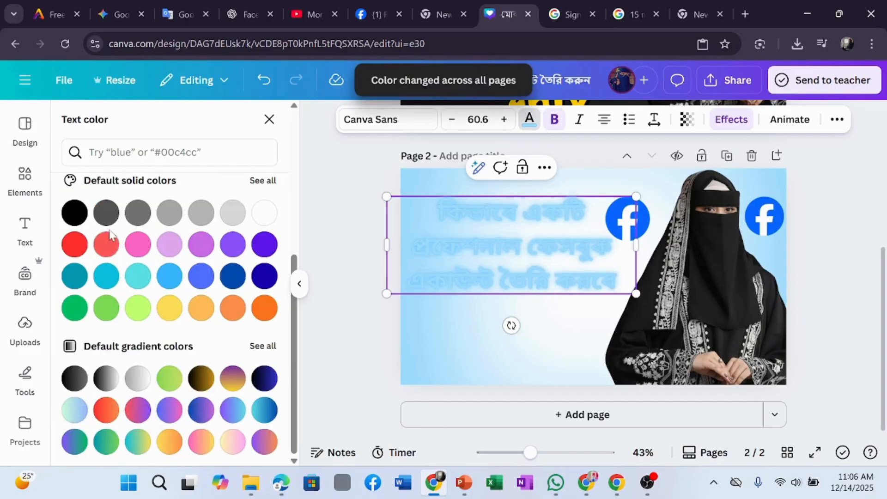
# Step: Change the title's text colour to solid black across all pages
pyautogui.click(81, 217)
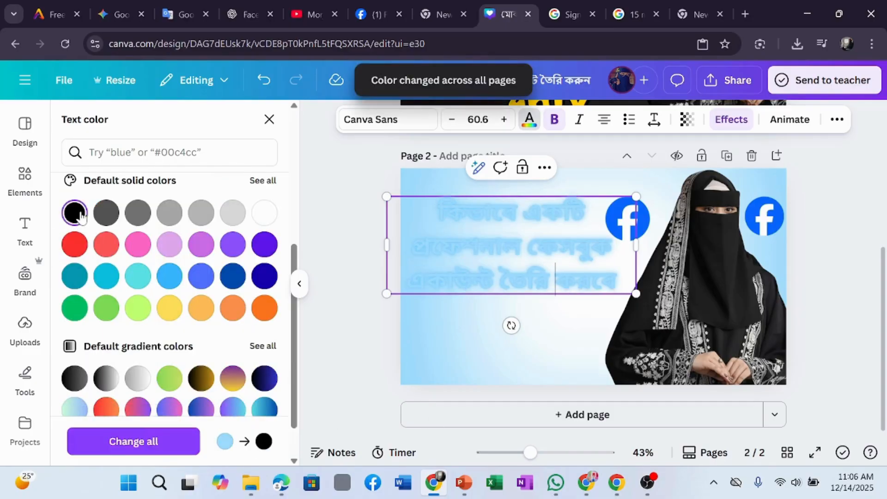
pyautogui.click(145, 453)
pyautogui.hotkey('ctrl', 'z')
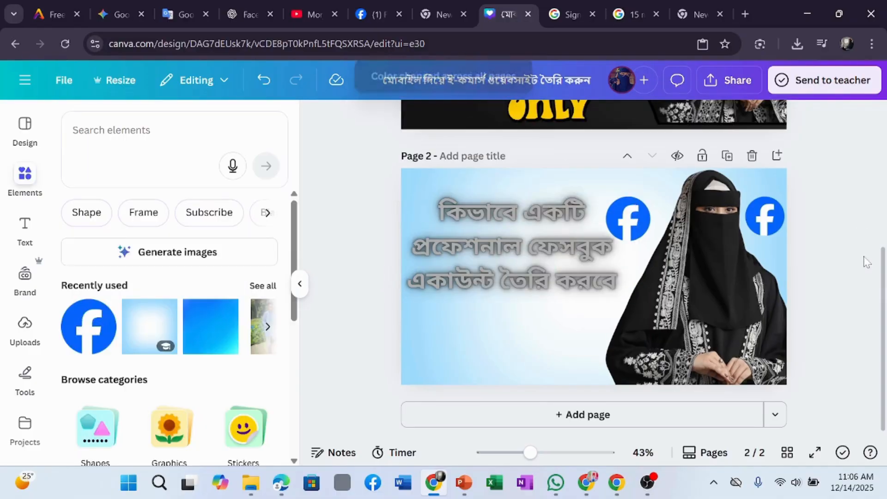
pyautogui.click(527, 245)
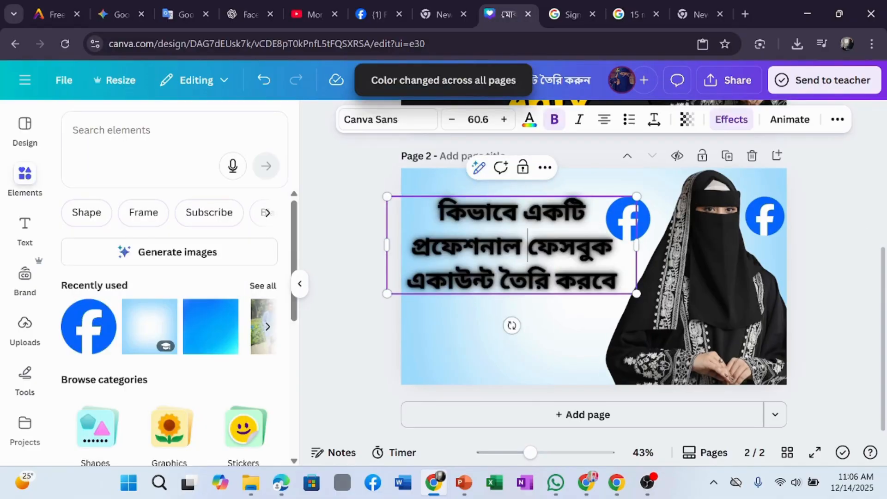
pyautogui.click(860, 253)
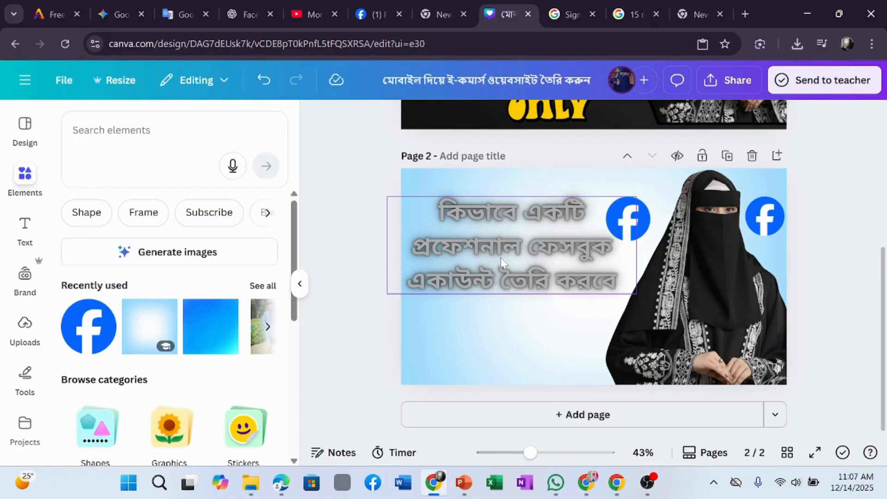
# Step: Search the elements for "only 10 mintes" and insert the photo of the green 15-minute timer
pyautogui.click(160, 126)
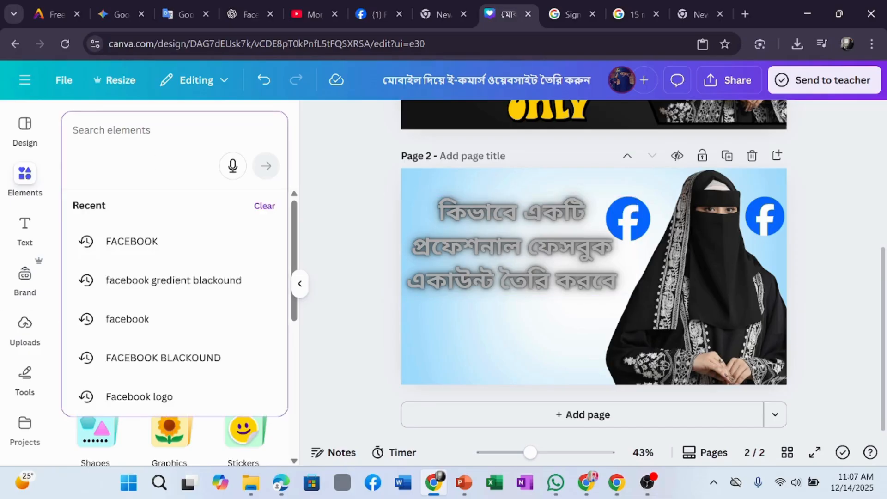
pyautogui.write('o')
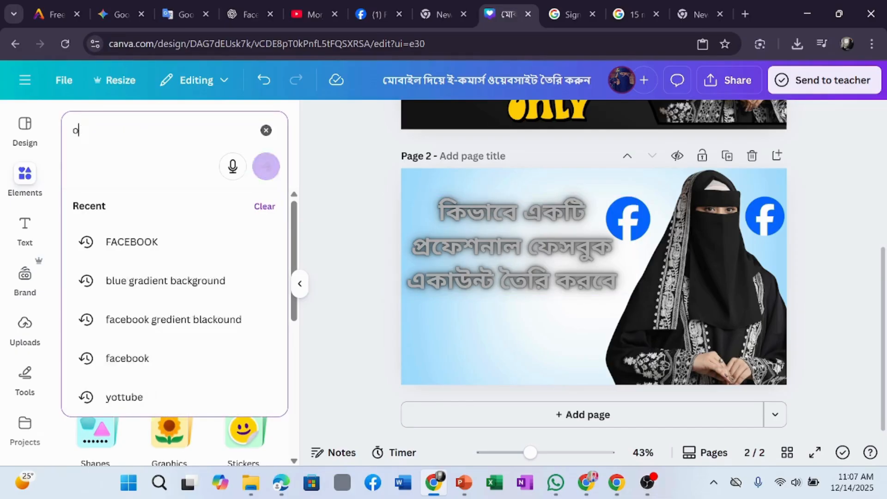
pyautogui.write('nly 10')
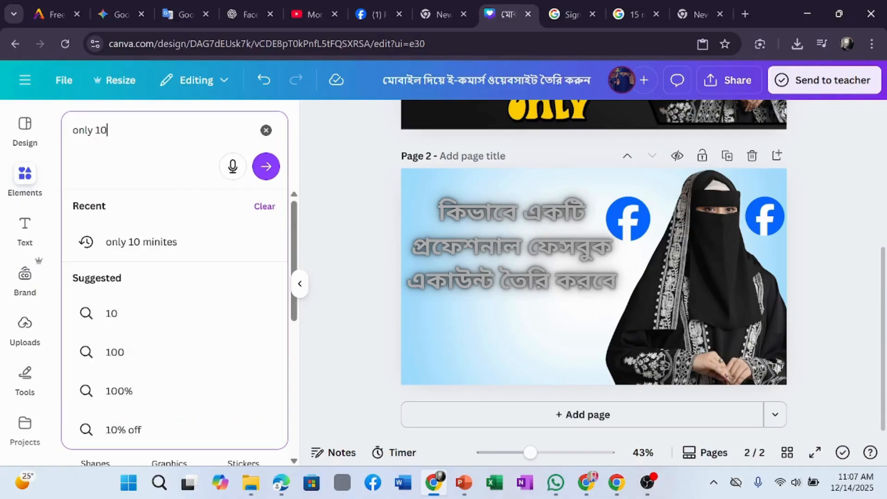
pyautogui.write(' mintes')
pyautogui.press('Return')
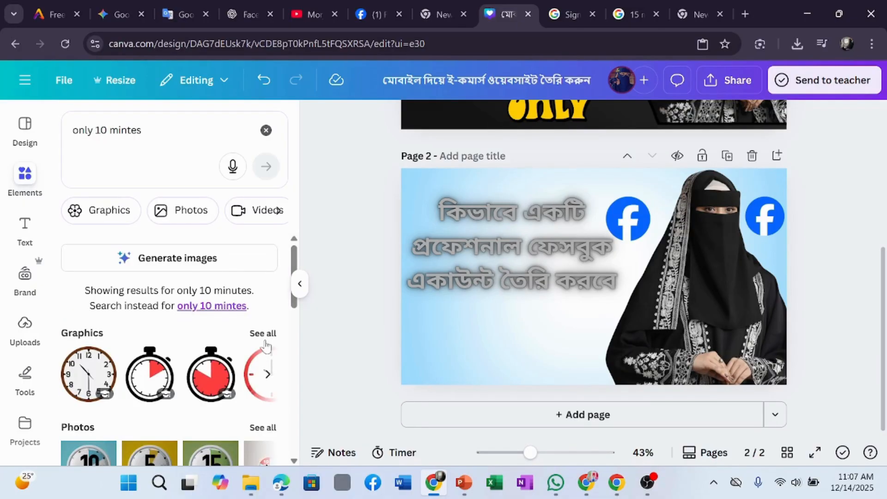
pyautogui.scroll(-3, 225, 365)
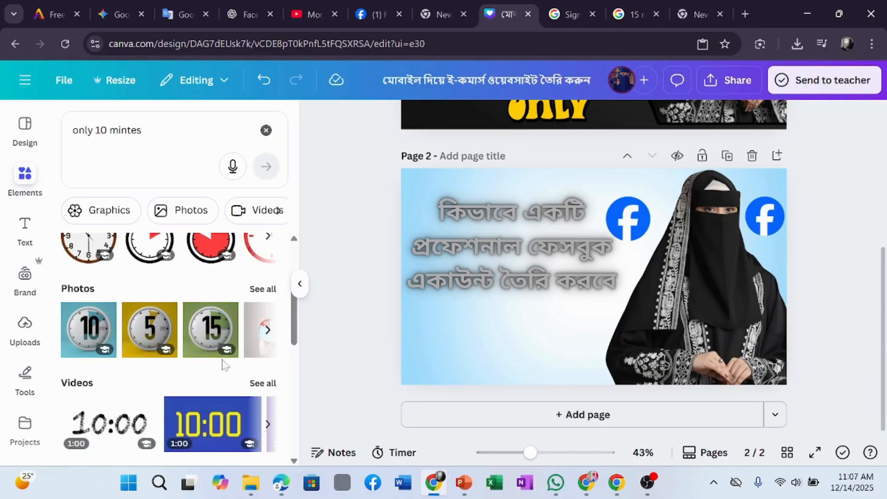
pyautogui.click(224, 330)
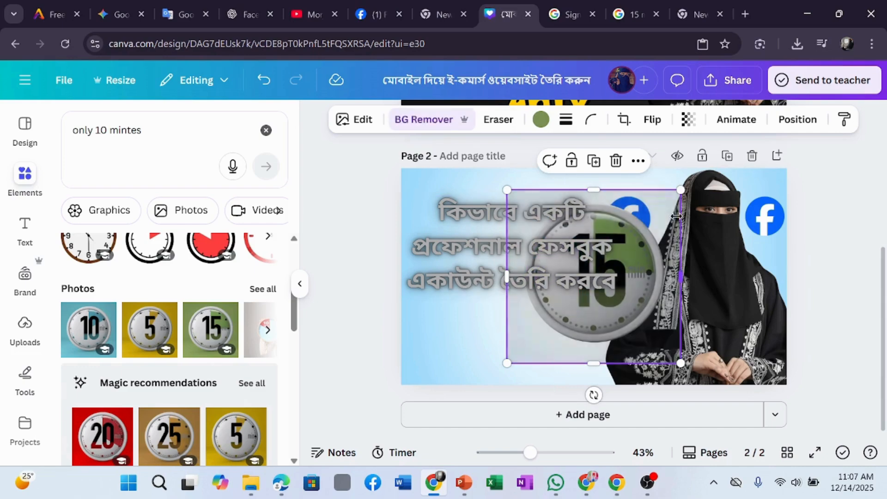
# Step: Shrink the 15-minute timer and place it in page 2's lower-left corner, below the title
pyautogui.moveTo(672, 215); pyautogui.dragTo(520, 302)
pyautogui.moveTo(497, 379); pyautogui.dragTo(525, 301)
pyautogui.moveTo(557, 371); pyautogui.dragTo(547, 344)
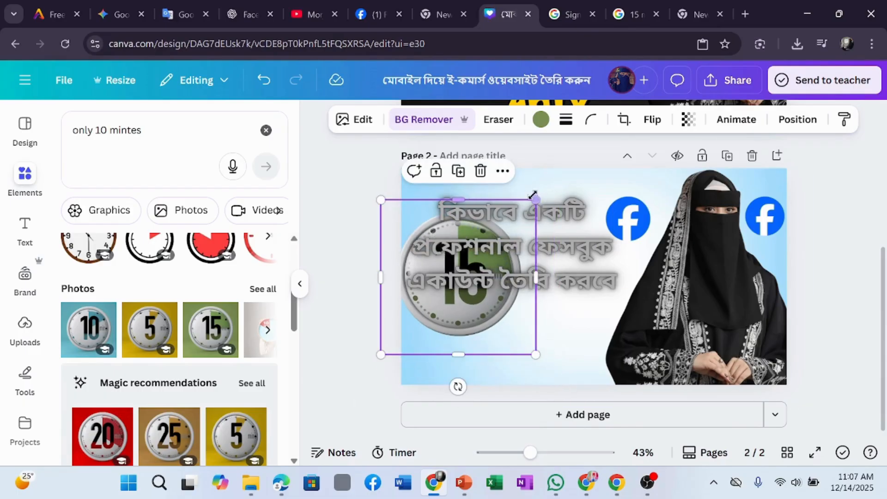
pyautogui.moveTo(534, 208); pyautogui.dragTo(549, 329)
pyautogui.moveTo(497, 346); pyautogui.dragTo(444, 340)
pyautogui.click(526, 372)
pyautogui.press('Delete')
# Step: Search the elements for "only", insert the black handwritten "only" graphic and place it beside the timer
pyautogui.click(266, 130)
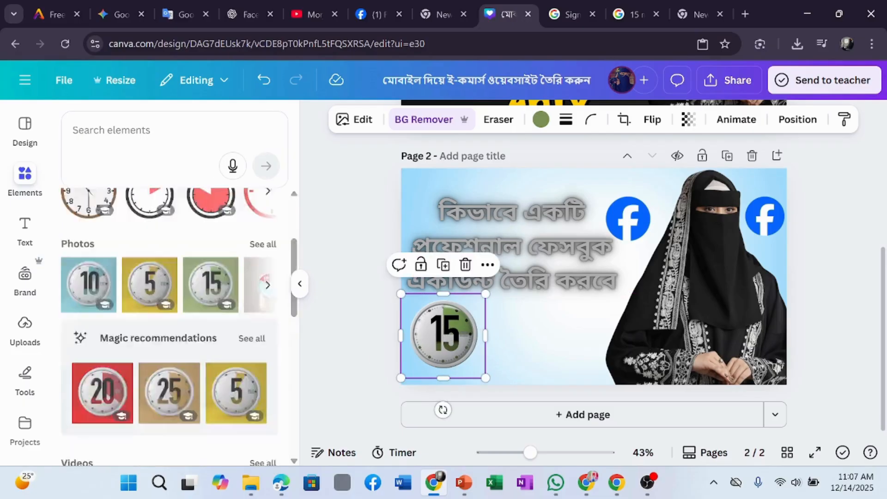
pyautogui.write('only')
pyautogui.press('Return')
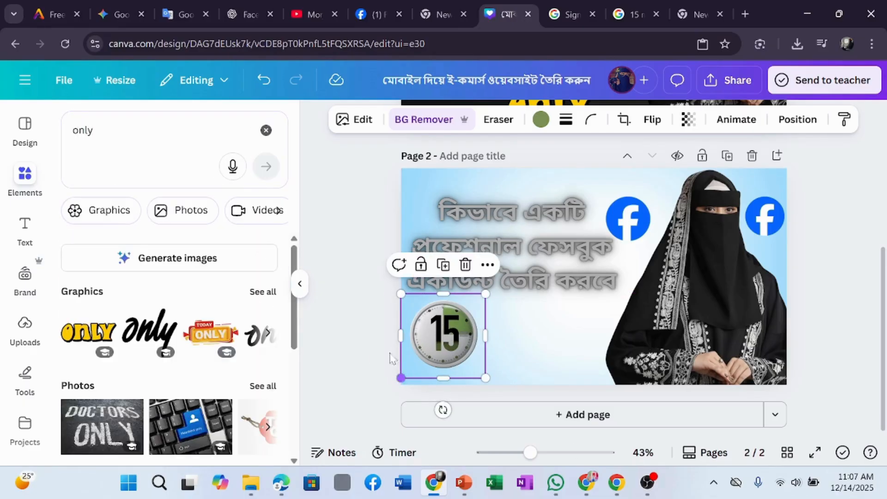
pyautogui.click(144, 350)
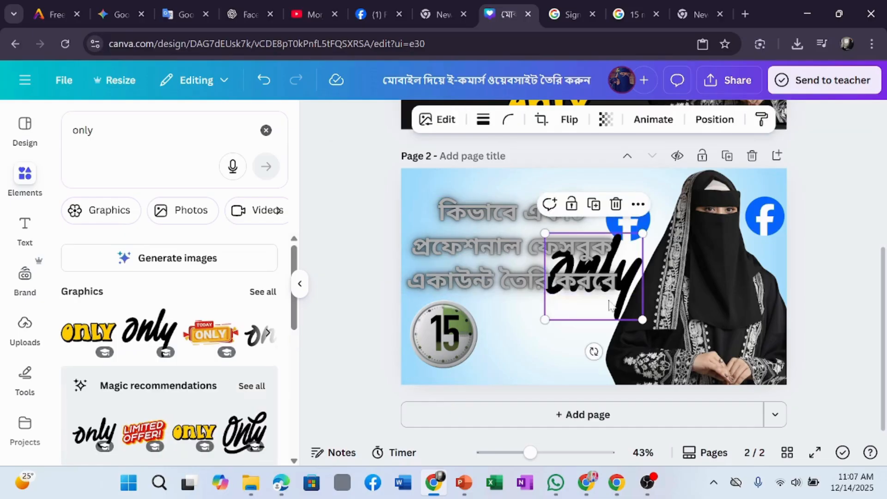
pyautogui.moveTo(598, 318); pyautogui.dragTo(546, 342)
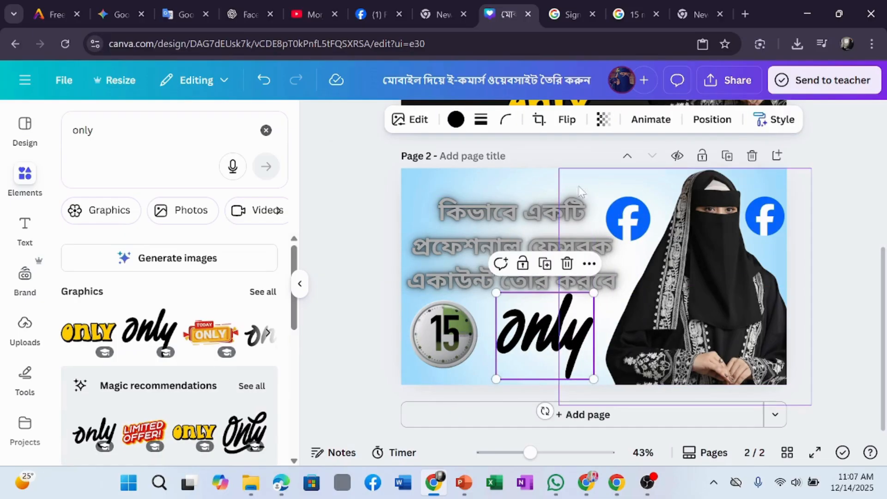
# Step: Nudge the title slightly above the timer and "only" graphic, and compare page 2 with page 1
pyautogui.click(819, 251)
pyautogui.moveTo(527, 250); pyautogui.dragTo(524, 249)
pyautogui.scroll(3, 886, 251)
pyautogui.click(828, 233)
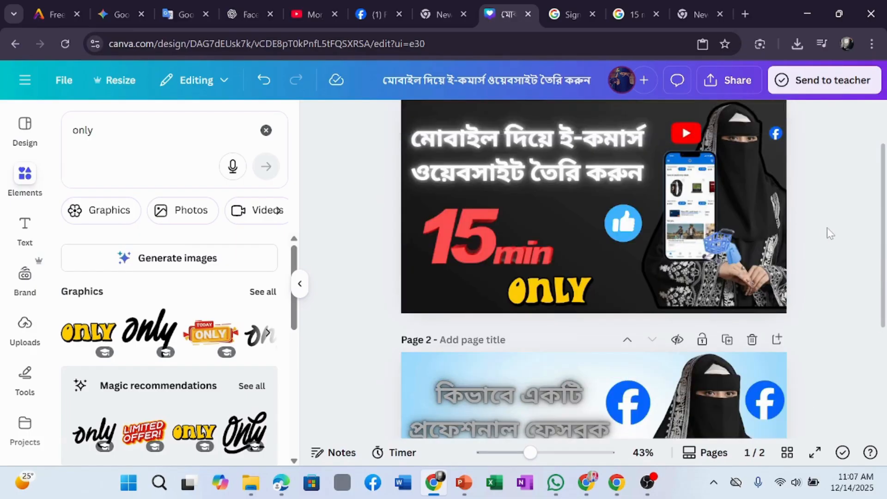
pyautogui.scroll(-3, 828, 233)
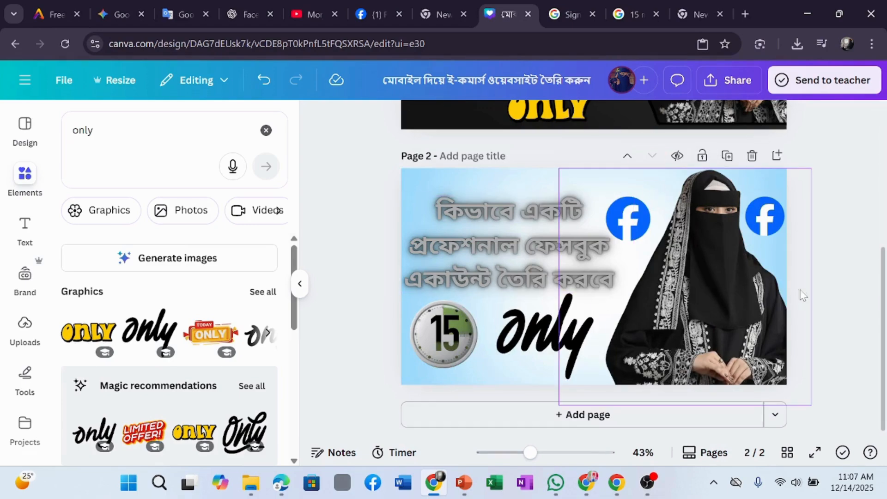
# Step: Clear the element search and insert the uploaded "Design with Canva" logo image onto page 2
pyautogui.click(266, 130)
pyautogui.click(25, 326)
pyautogui.scroll(-2, 245, 323)
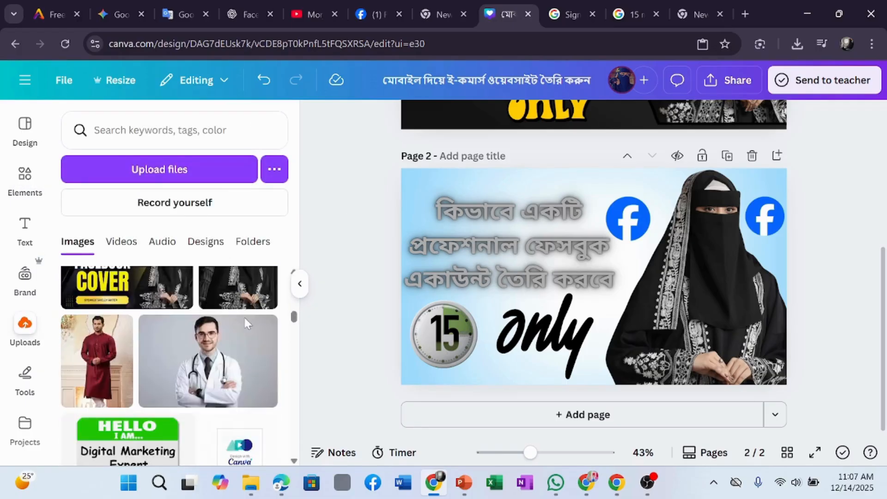
pyautogui.scroll(-3, 246, 329)
pyautogui.click(251, 329)
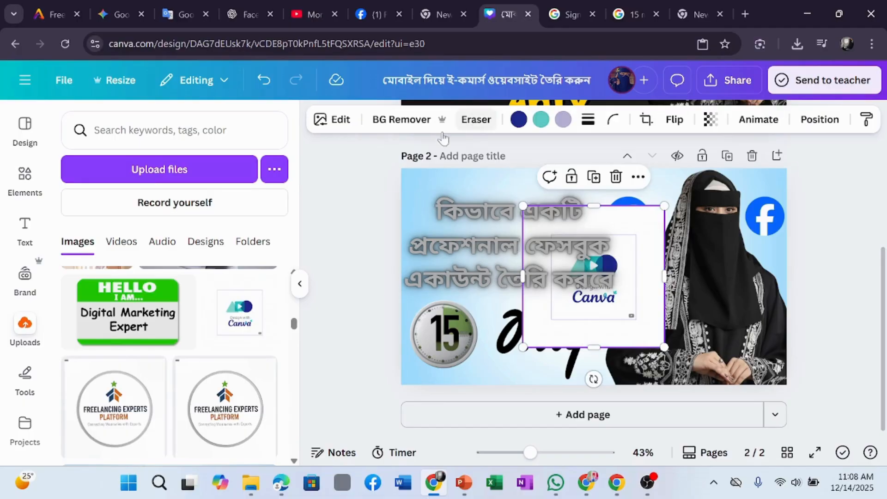
# Step: Erase the coloured shapes above the logo's "Design with Canva" text using the Pixel Eraser at size 20
pyautogui.click(476, 126)
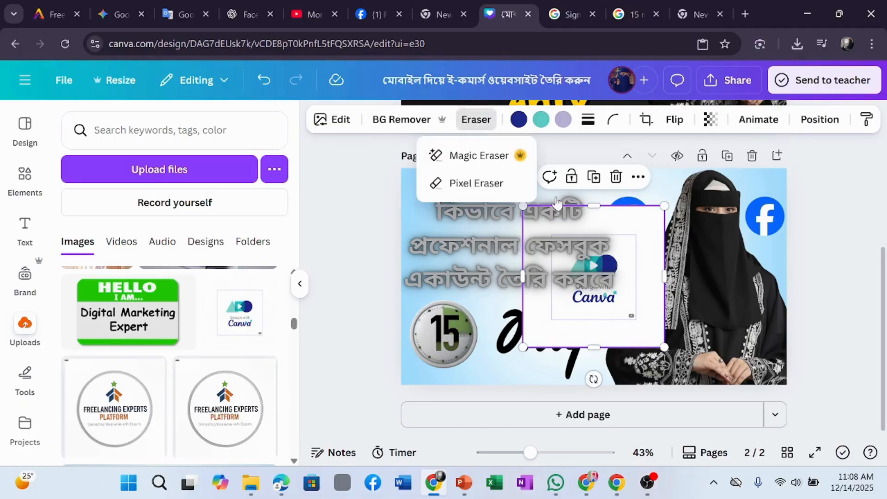
pyautogui.click(483, 186)
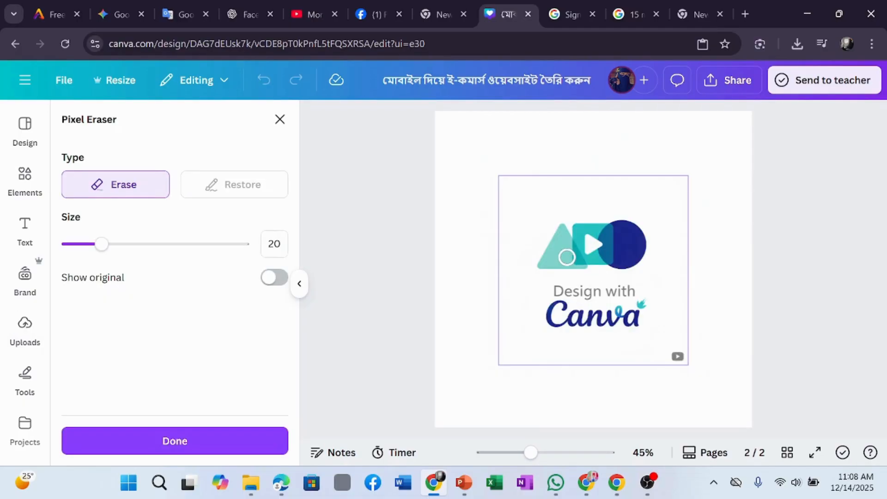
pyautogui.moveTo(563, 244)
pyautogui.mouseDown()
pyautogui.moveTo(667, 257)
pyautogui.moveTo(678, 269)
pyautogui.moveTo(633, 261)
pyautogui.moveTo(651, 233)
pyautogui.moveTo(611, 217)
pyautogui.moveTo(523, 216)
pyautogui.moveTo(477, 248)
pyautogui.mouseUp()
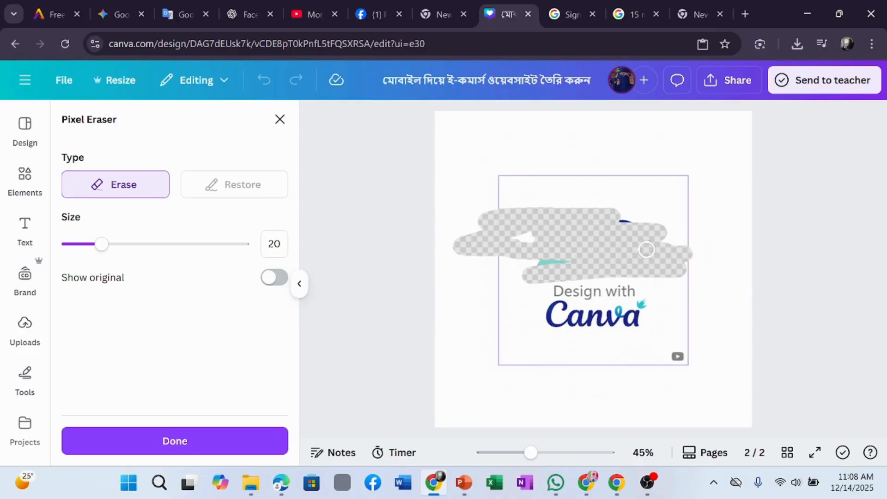
pyautogui.click(200, 437)
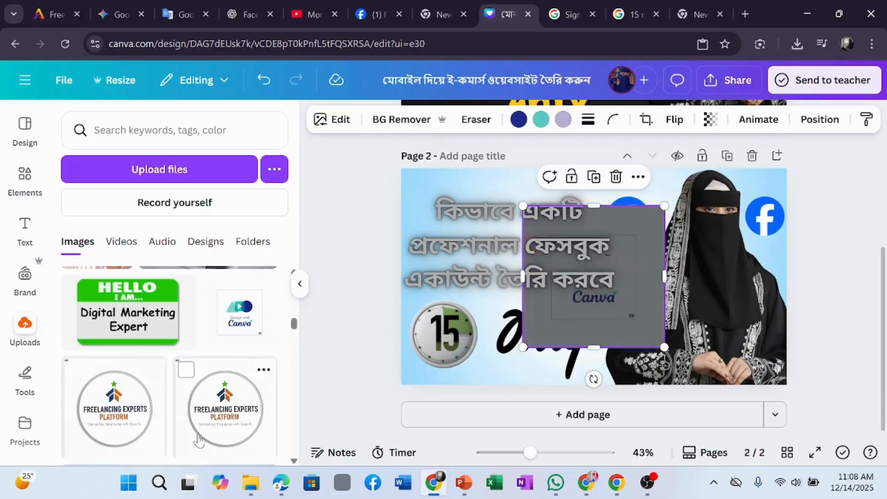
# Step: Crop the Canva logo image to its "Design with Canva" wordmark and remove its background with BG Remover
pyautogui.moveTo(624, 322); pyautogui.dragTo(650, 363)
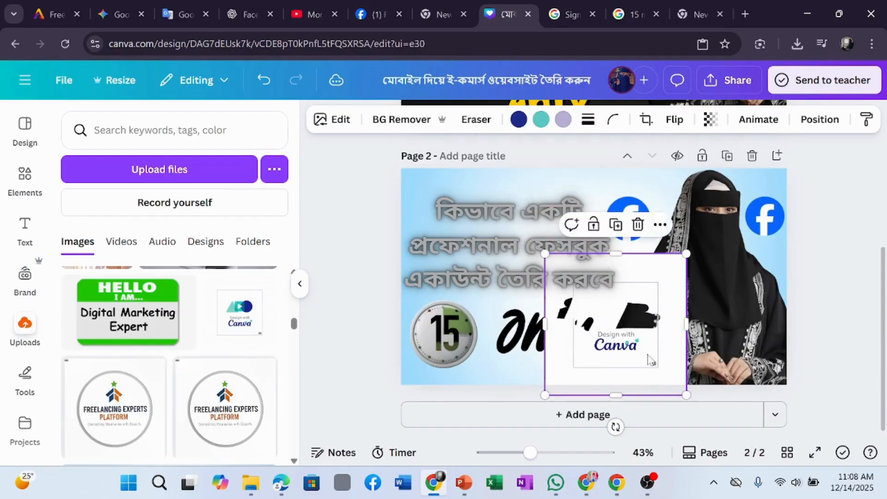
pyautogui.moveTo(625, 254); pyautogui.dragTo(625, 329)
pyautogui.click(411, 116)
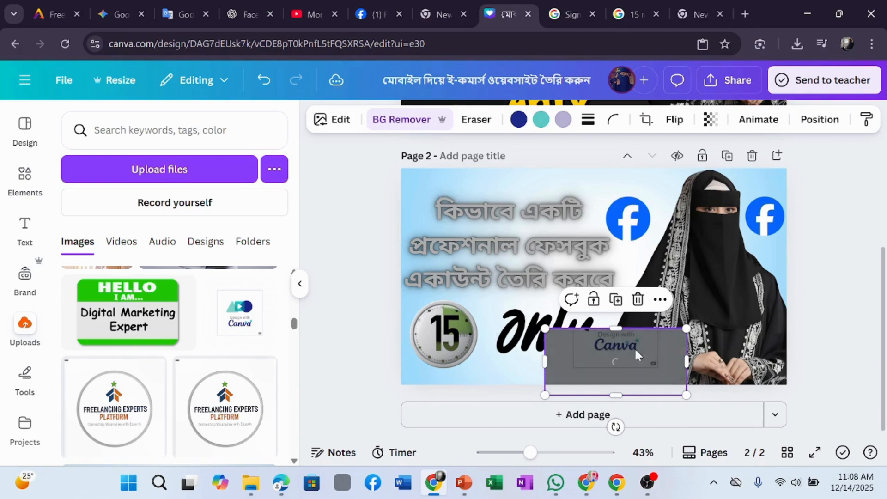
pyautogui.moveTo(616, 395); pyautogui.dragTo(617, 379)
pyautogui.moveTo(546, 350); pyautogui.dragTo(587, 344)
pyautogui.moveTo(628, 377); pyautogui.dragTo(629, 358)
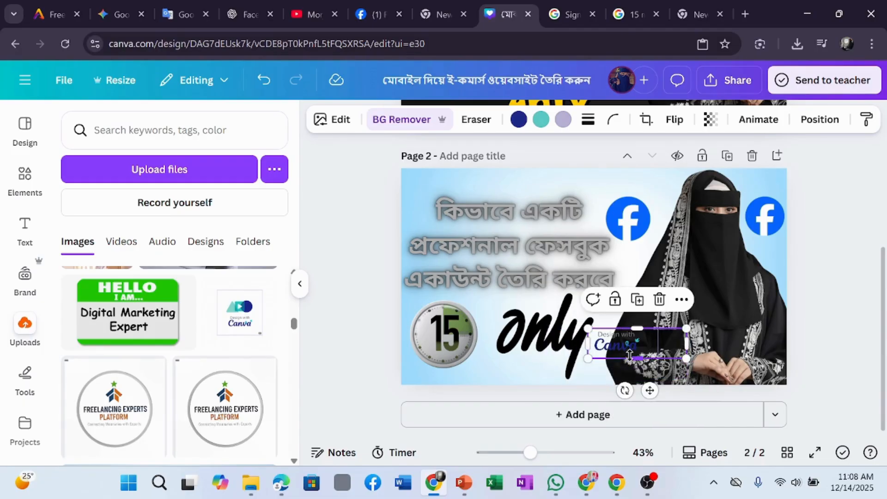
# Step: Trim the empty right side of the "Design with Canva" wordmark and place it in page 2's top-left corner
pyautogui.moveTo(687, 343); pyautogui.dragTo(440, 183)
pyautogui.click(805, 311)
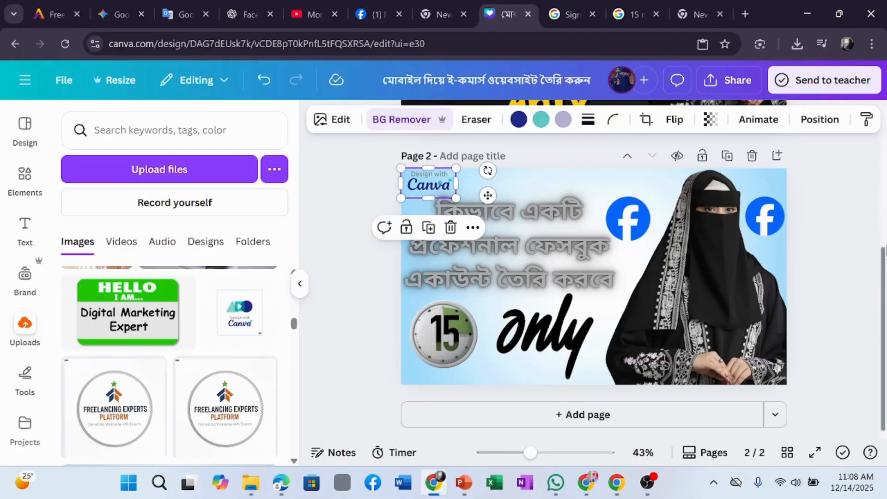
pyautogui.click(820, 253)
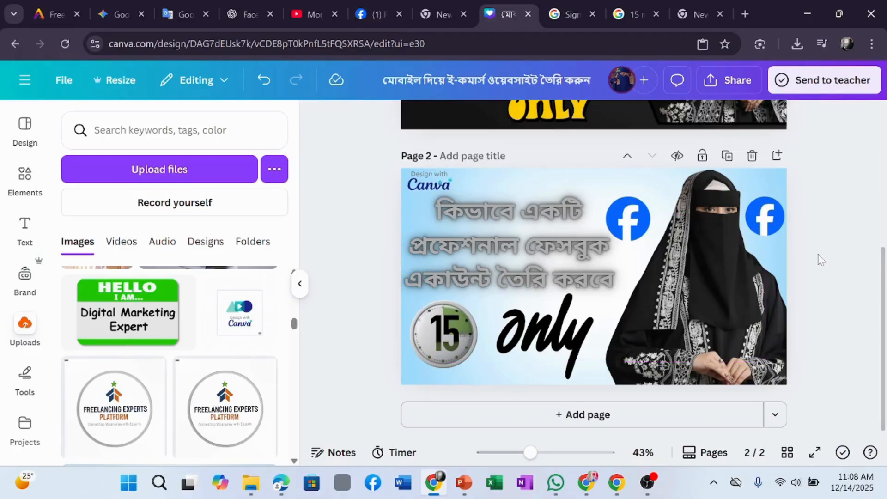
pyautogui.rightClick(437, 186)
pyautogui.moveTo(451, 192); pyautogui.dragTo(567, 232)
pyautogui.click(868, 218)
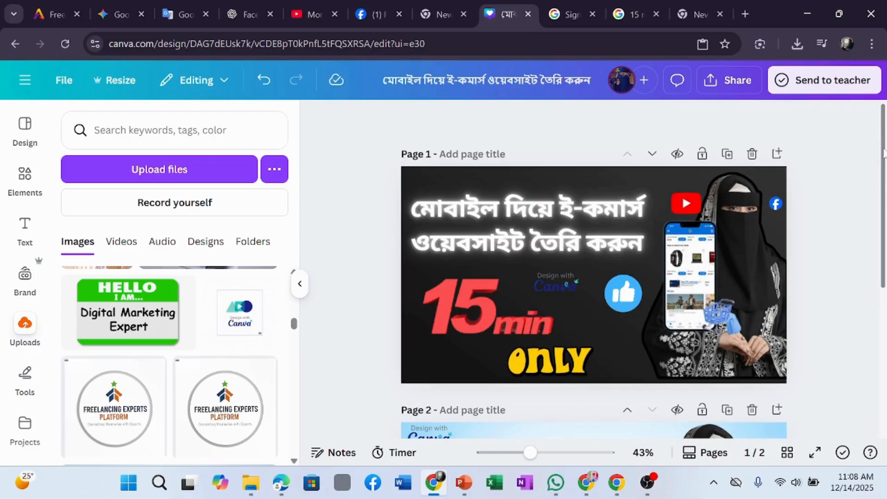
pyautogui.scroll(-5, 603, 369)
pyautogui.click(580, 422)
pyautogui.scroll(8, 593, 421)
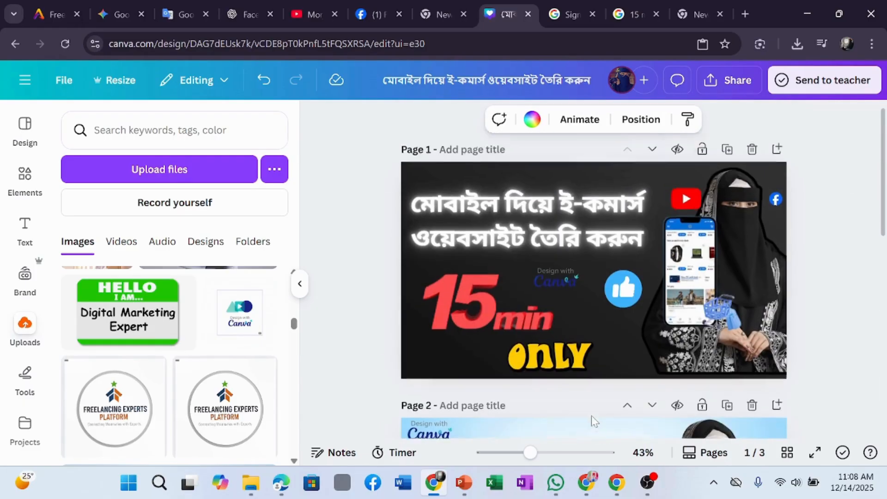
pyautogui.scroll(-6, 686, 266)
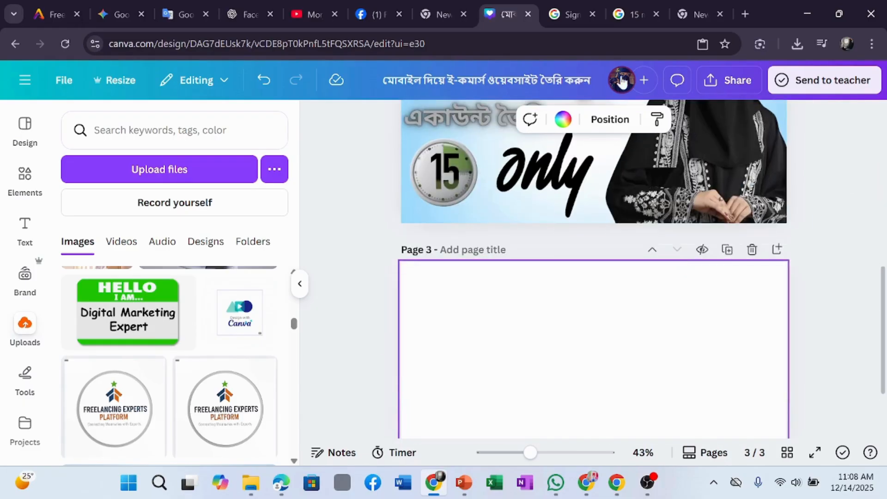
pyautogui.click(753, 249)
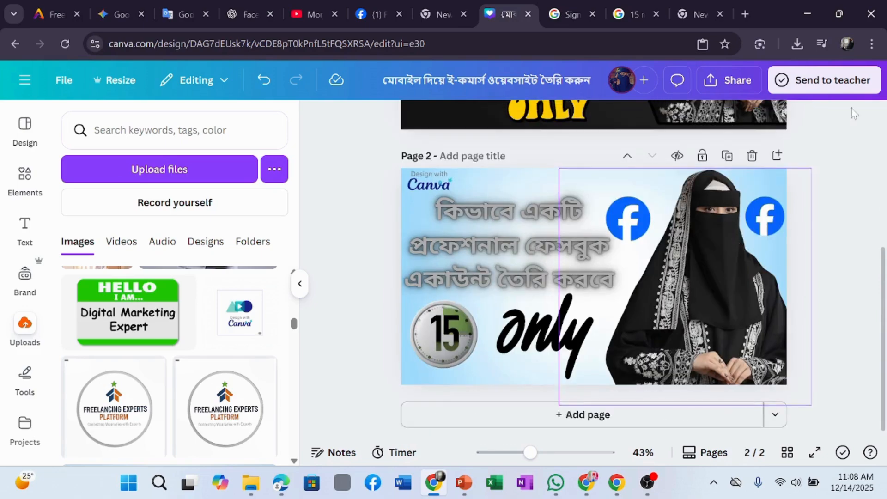
# Step: Download only page 2 of the design as a JPG
pyautogui.click(730, 81)
pyautogui.click(627, 378)
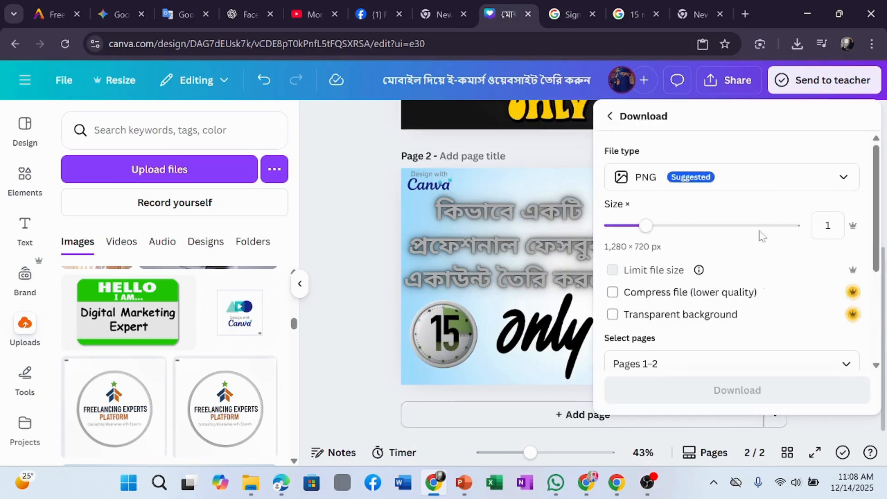
pyautogui.click(758, 169)
pyautogui.click(733, 212)
pyautogui.scroll(-2, 740, 227)
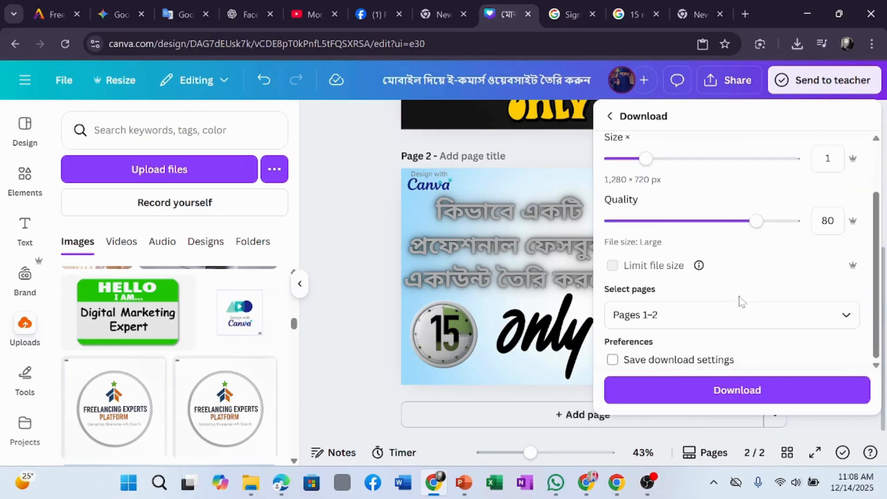
pyautogui.click(739, 307)
pyautogui.click(687, 202)
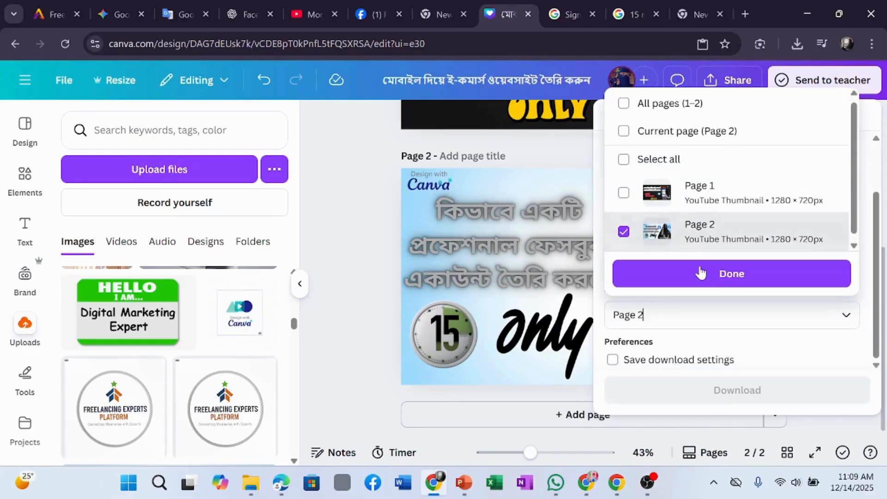
pyautogui.click(703, 272)
pyautogui.click(740, 391)
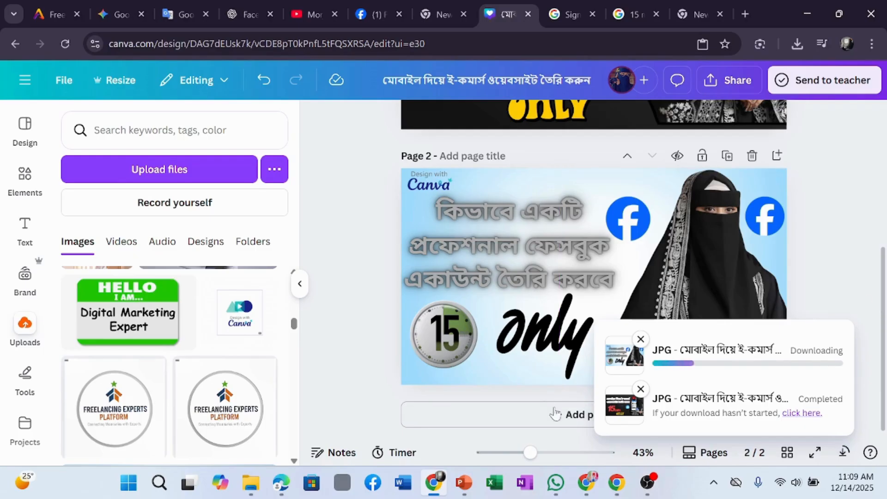
# Step: Add a blank third page and check the browser's list of recent downloads
pyautogui.click(568, 425)
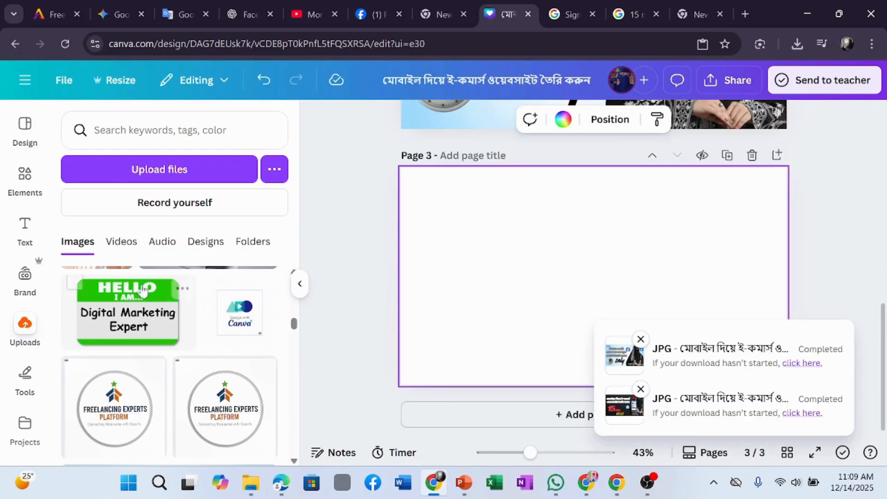
pyautogui.scroll(3, 212, 336)
pyautogui.scroll(5, 212, 337)
pyautogui.click(798, 43)
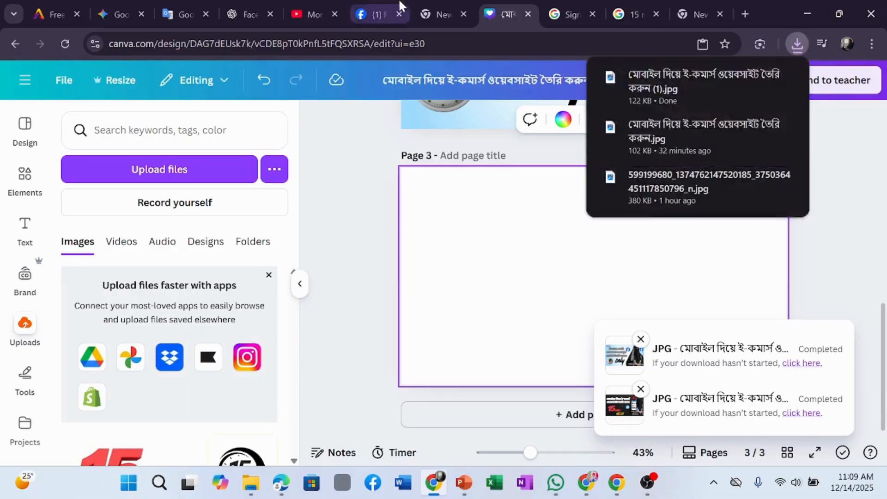
# Step: Switch to YouTube and open its home page
pyautogui.click(316, 5)
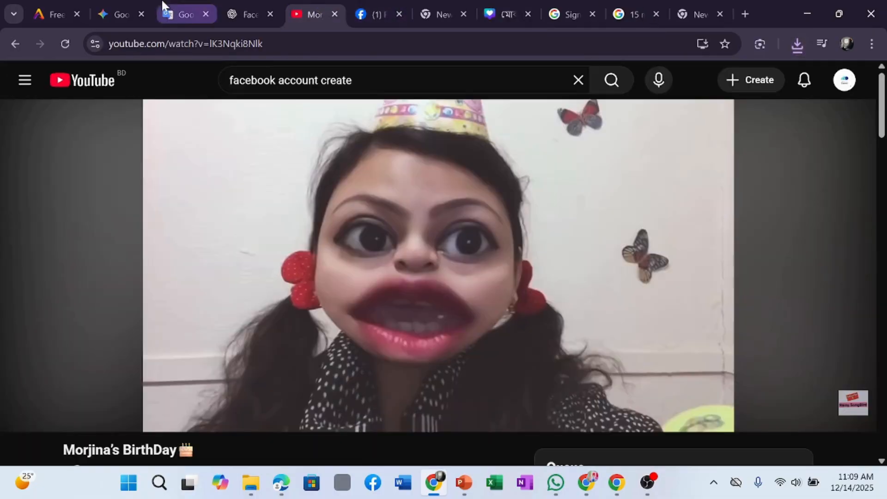
pyautogui.click(180, 10)
pyautogui.click(121, 3)
pyautogui.click(511, 9)
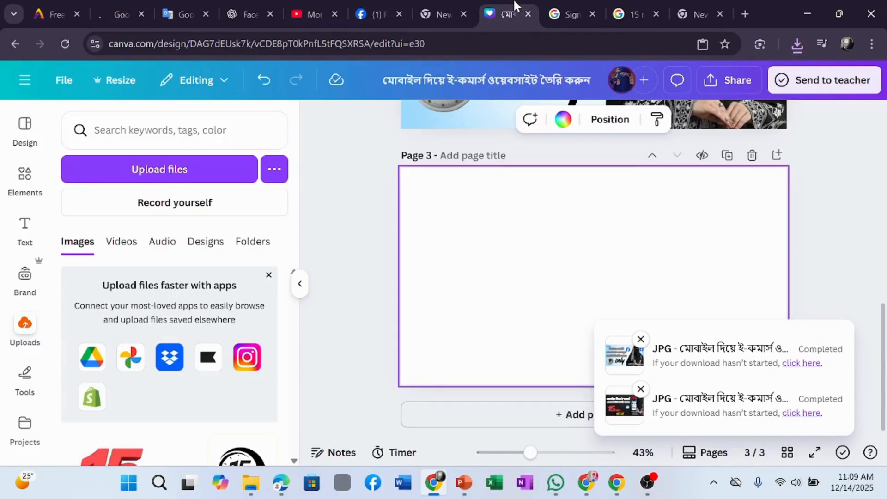
pyautogui.click(314, 14)
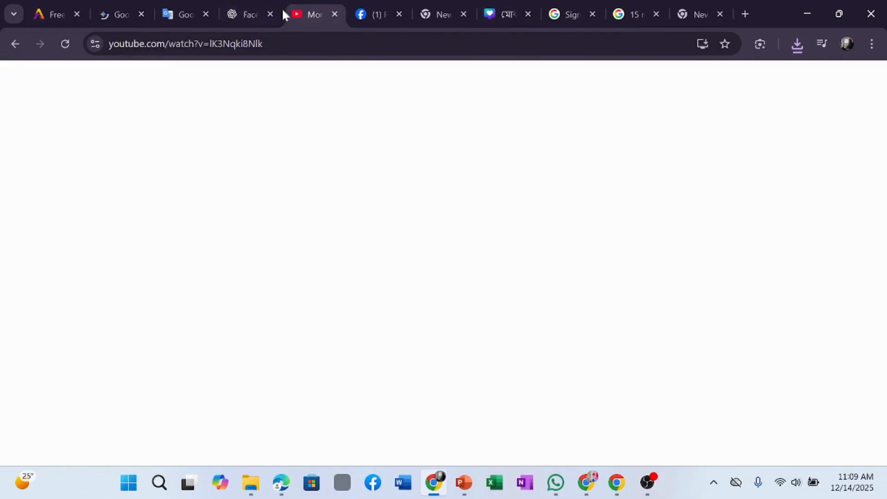
pyautogui.click(25, 80)
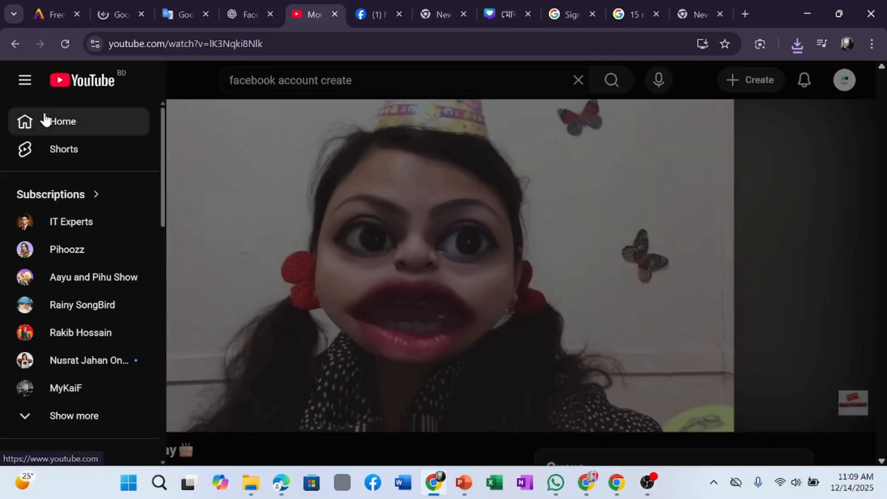
pyautogui.click(44, 119)
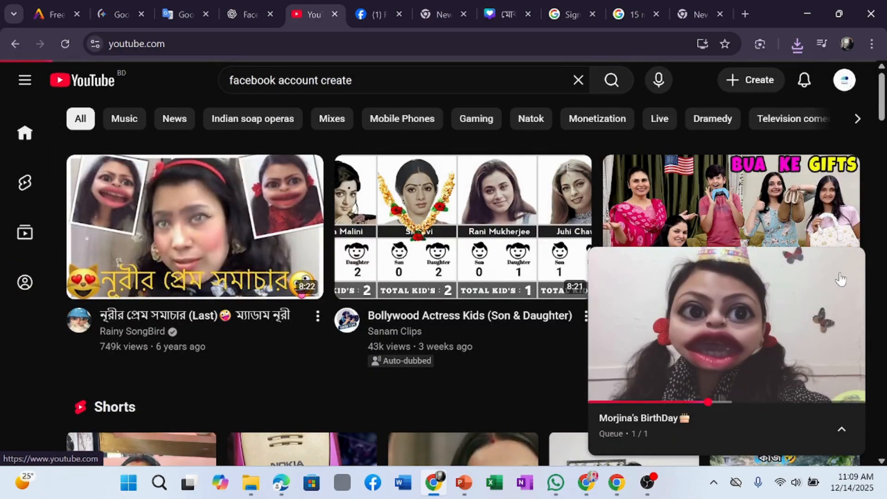
# Step: Clear away YouTube's old search text and the miniplayer, and open the account menu
pyautogui.click(575, 83)
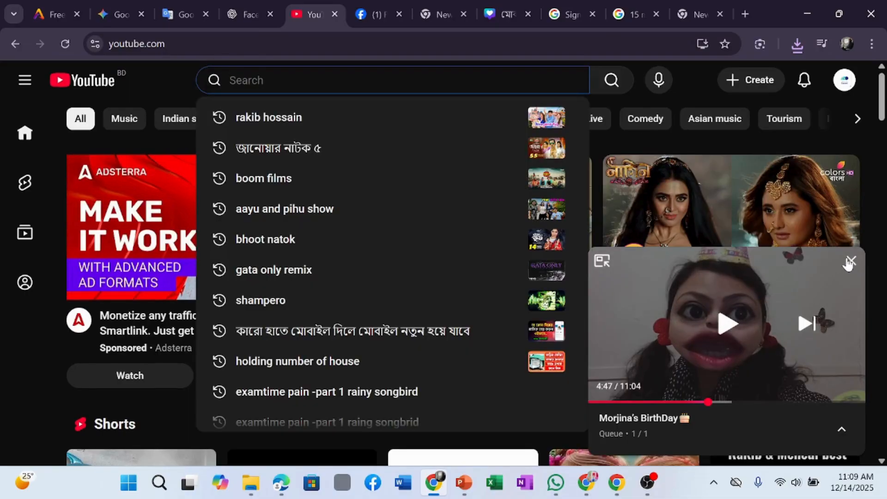
pyautogui.click(851, 260)
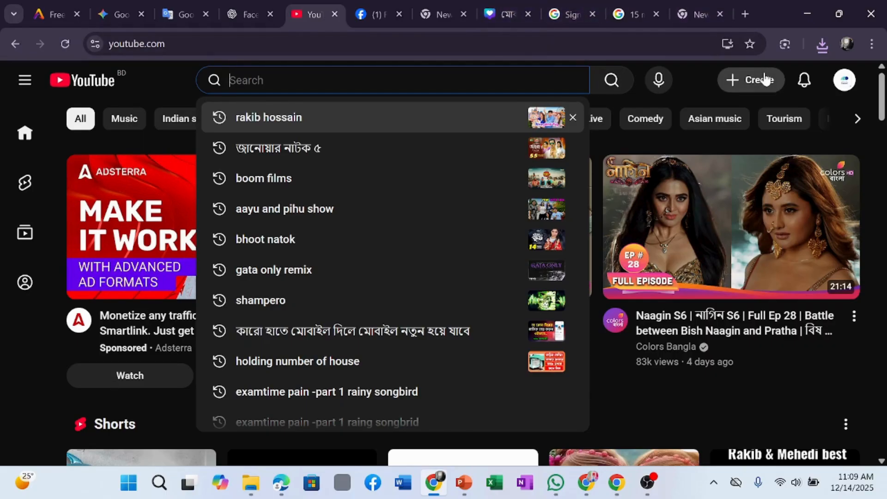
pyautogui.click(845, 80)
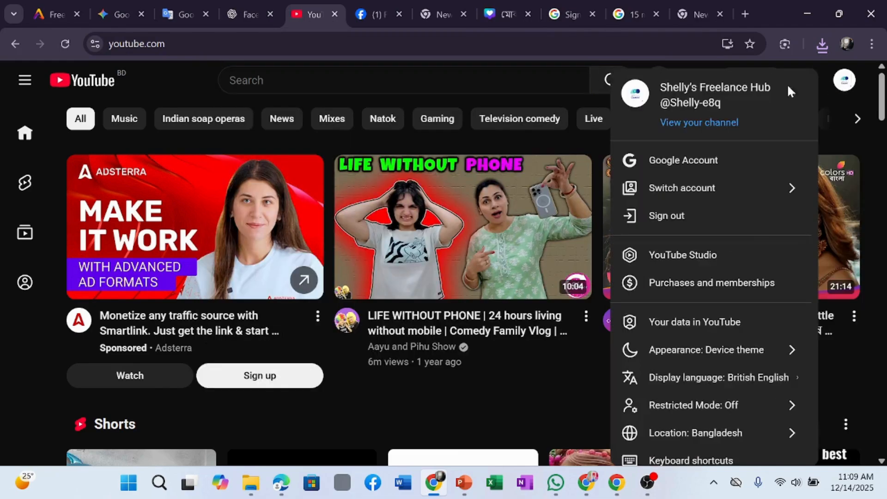
pyautogui.click(513, 13)
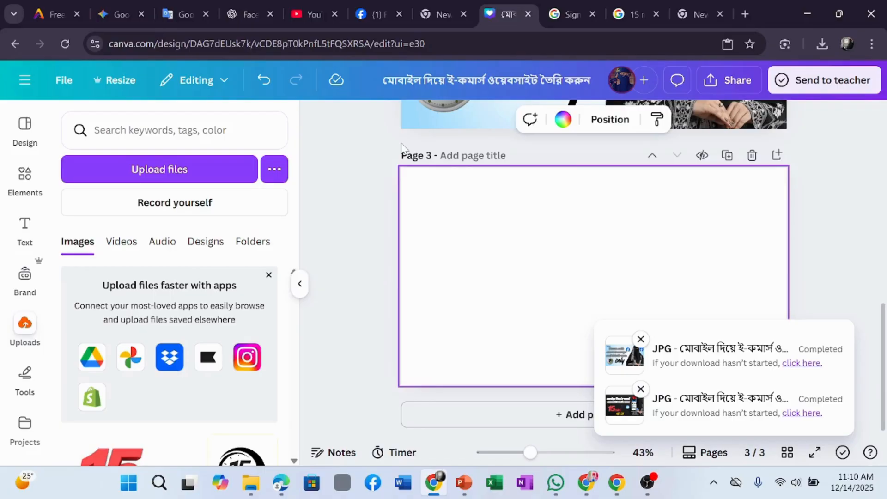
pyautogui.click(398, 4)
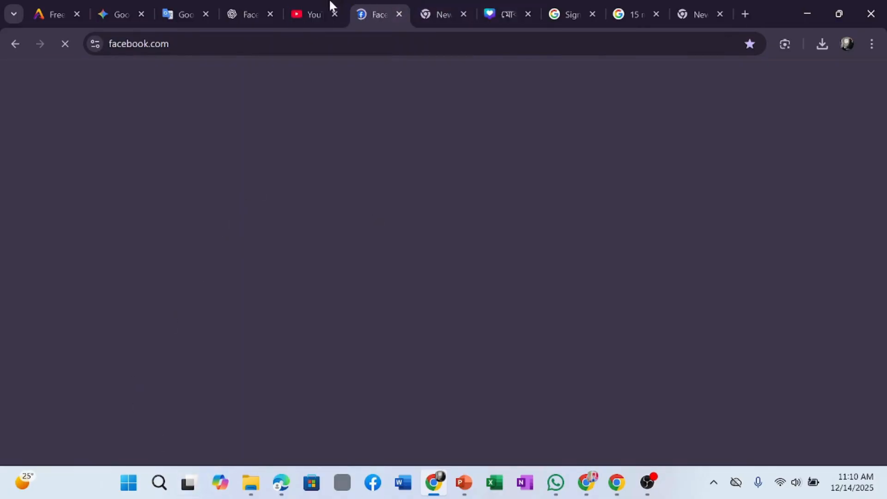
pyautogui.click(319, 8)
# Step: Switch back to Canva and delete the blank third page
pyautogui.click(515, 1)
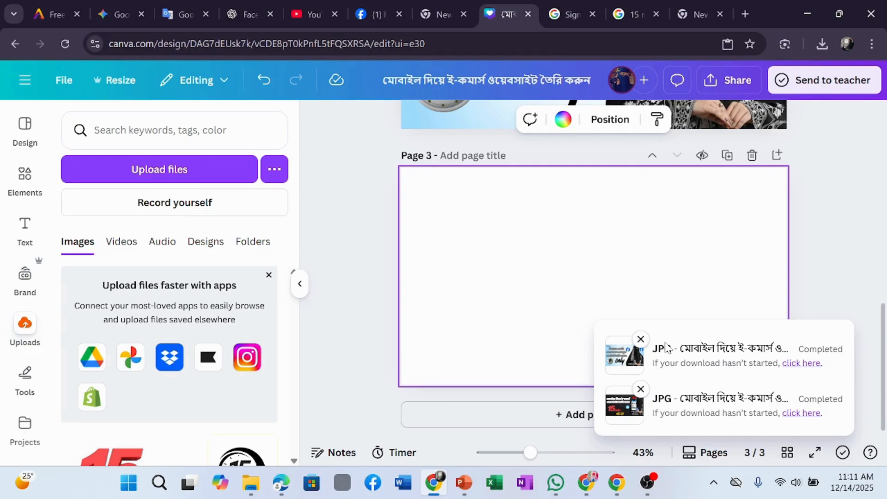
pyautogui.scroll(6, 699, 291)
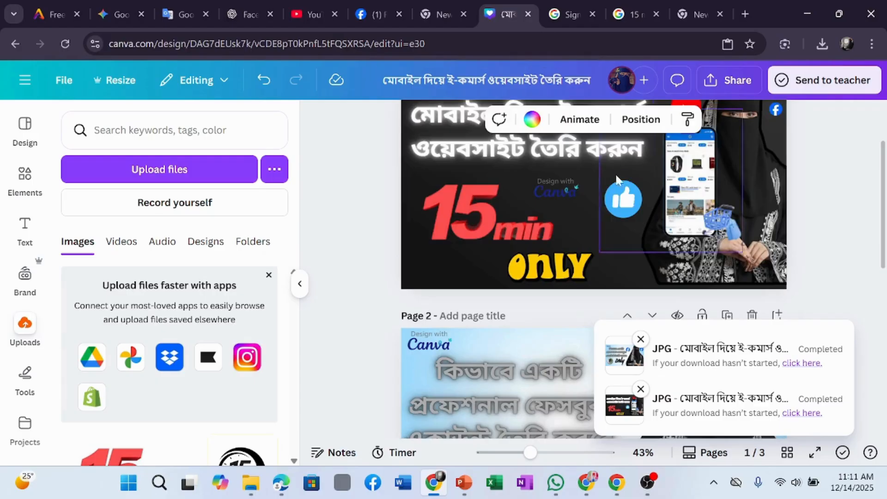
pyautogui.scroll(-6, 619, 176)
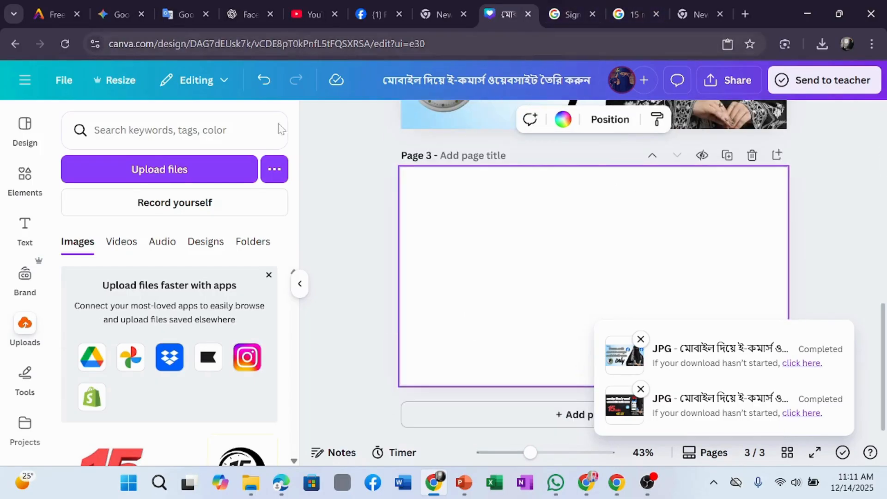
pyautogui.click(751, 156)
# Step: Review the finished thumbnails on pages 1 and 2 against each other
pyautogui.scroll(5, 785, 255)
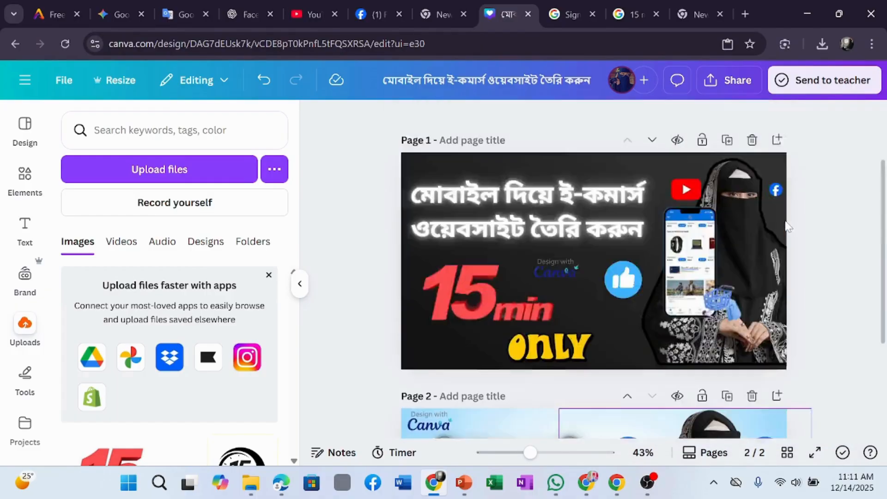
pyautogui.scroll(-5, 698, 218)
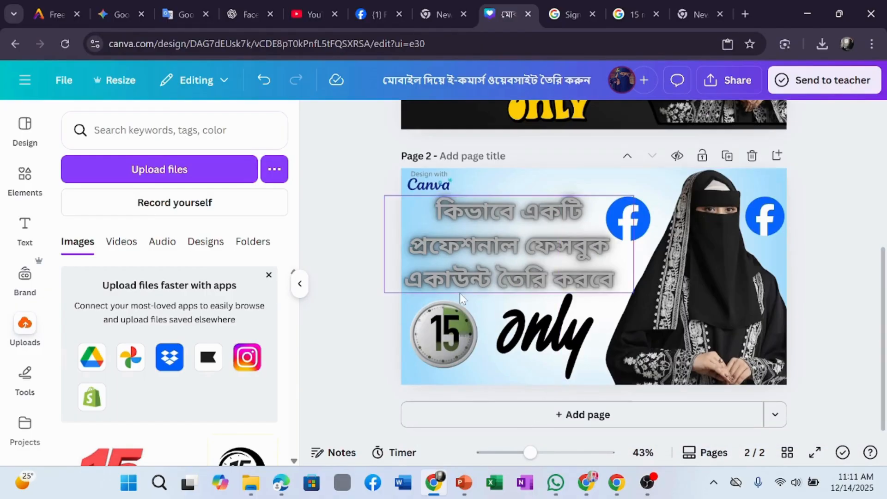
pyautogui.scroll(2, 460, 294)
pyautogui.scroll(4, 459, 293)
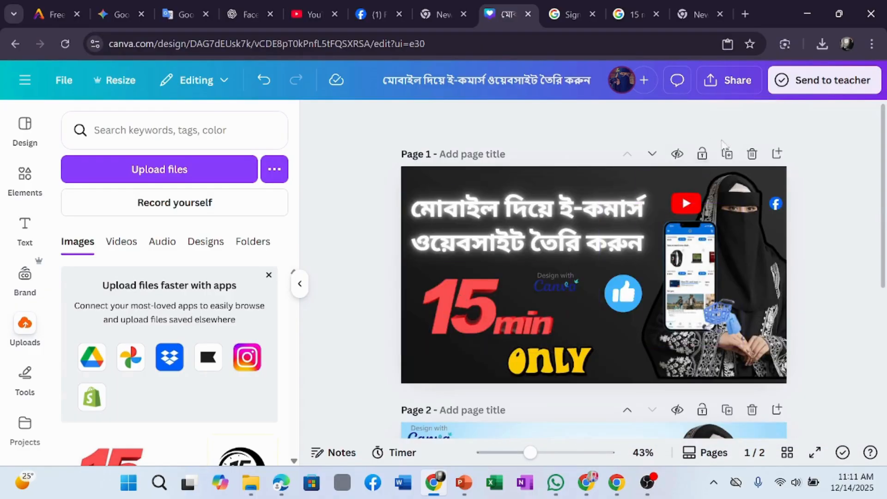
pyautogui.scroll(-5, 753, 289)
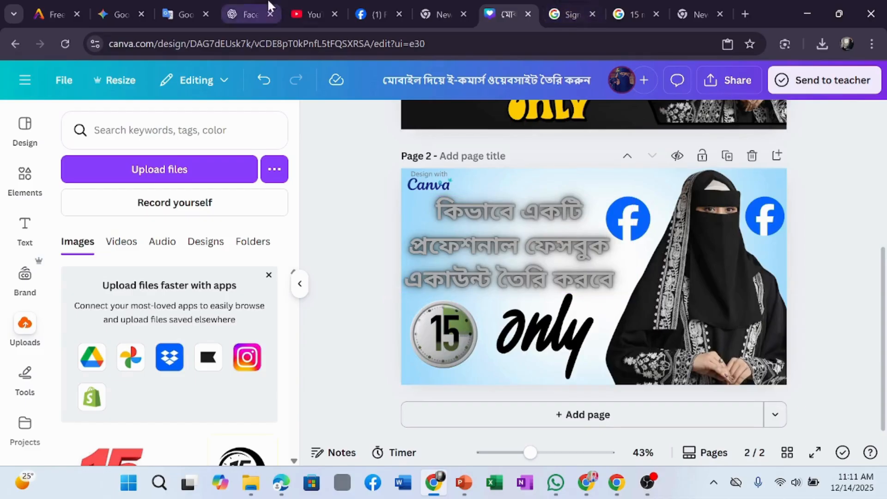
# Step: Switch to YouTube and open the signed-in account's own channel page
pyautogui.click(374, 14)
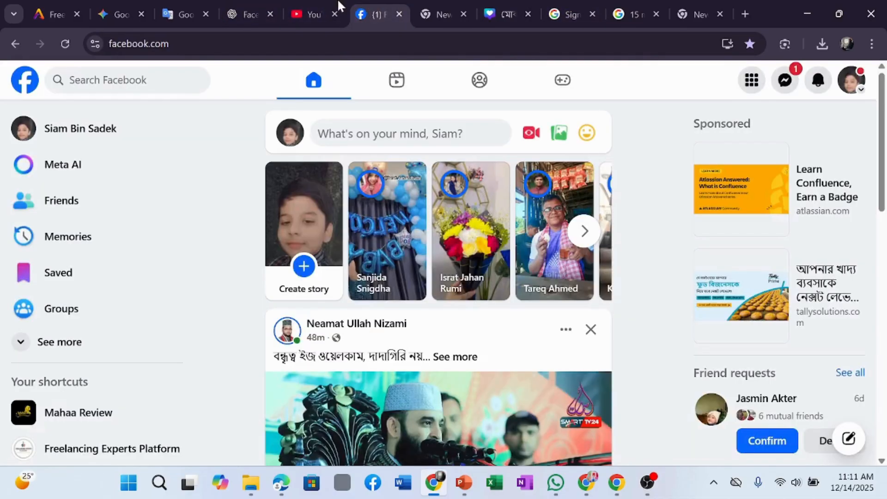
pyautogui.click(319, 14)
pyautogui.click(693, 121)
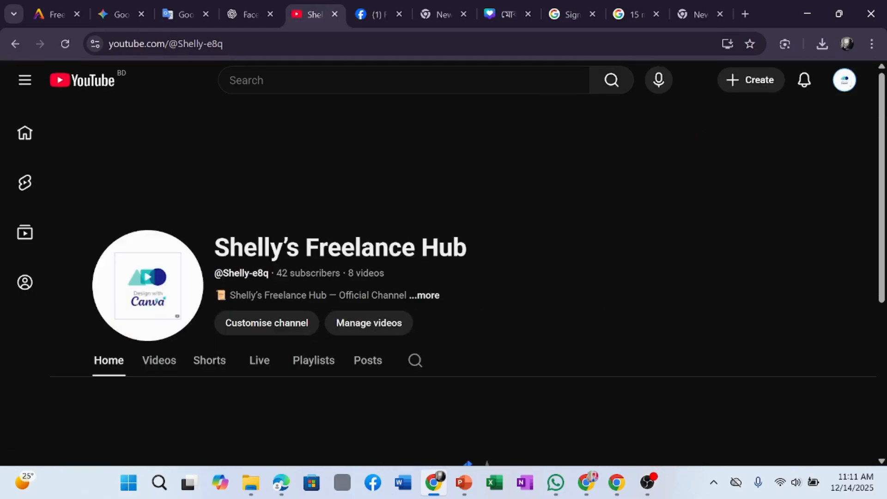
# Step: Switch to the OBS Studio window with the recording controls
pyautogui.click(617, 483)
pyautogui.click(618, 485)
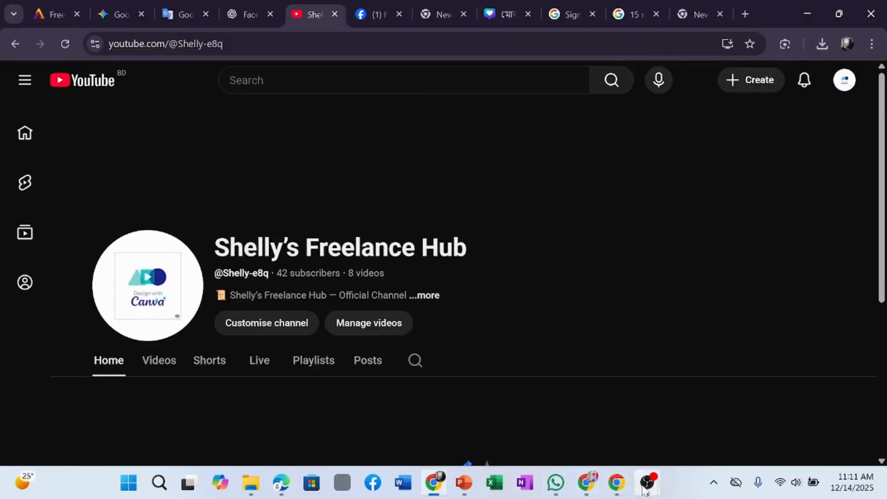
pyautogui.moveTo(660, 468)
pyautogui.click(681, 406)
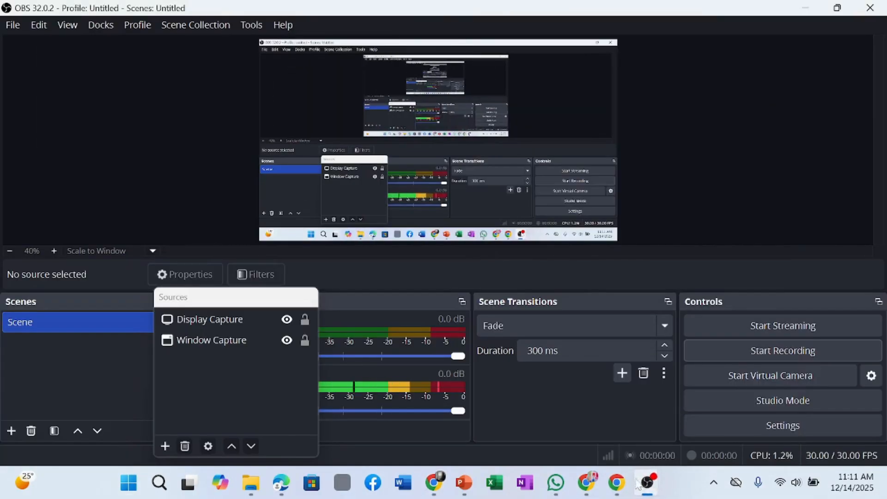
pyautogui.moveTo(648, 483)
pyautogui.click(589, 416)
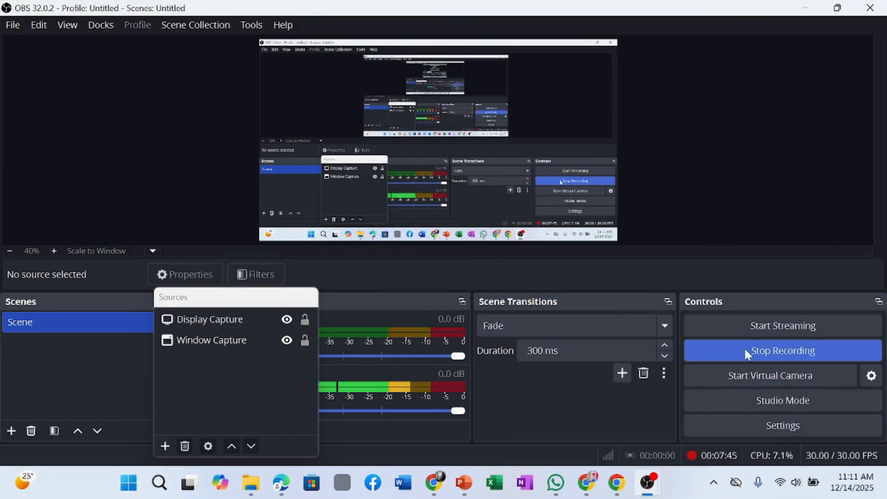